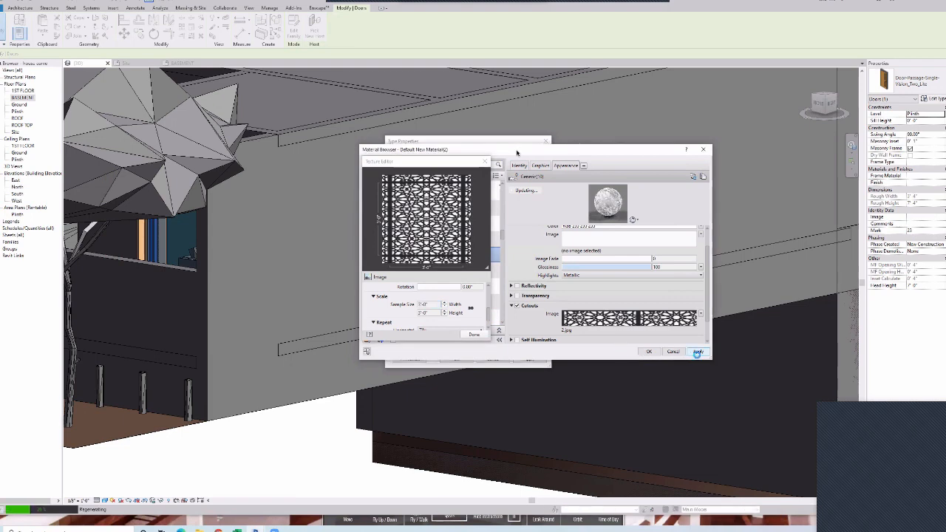
- Apply the material with the 2.jpg cutout image to the door type and switch to Enscape to check the rendered room
{"action": "left_click", "coordinate": [649, 352]}
{"action": "left_click", "coordinate": [453, 358]}
{"action": "key", "text": "alt+Tab"}
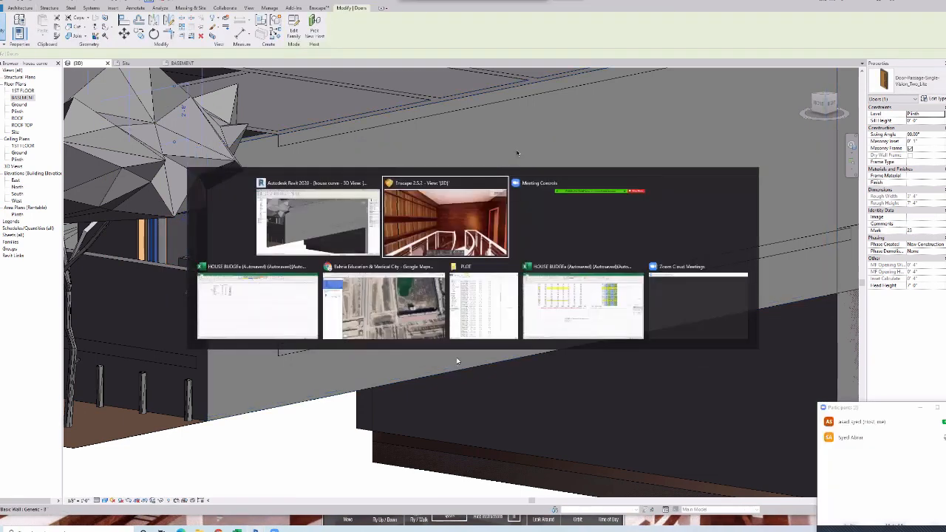
{"action": "left_click_drag", "start_coordinate": [517, 153], "coordinate": [481, 339]}
{"action": "key", "text": "q"}
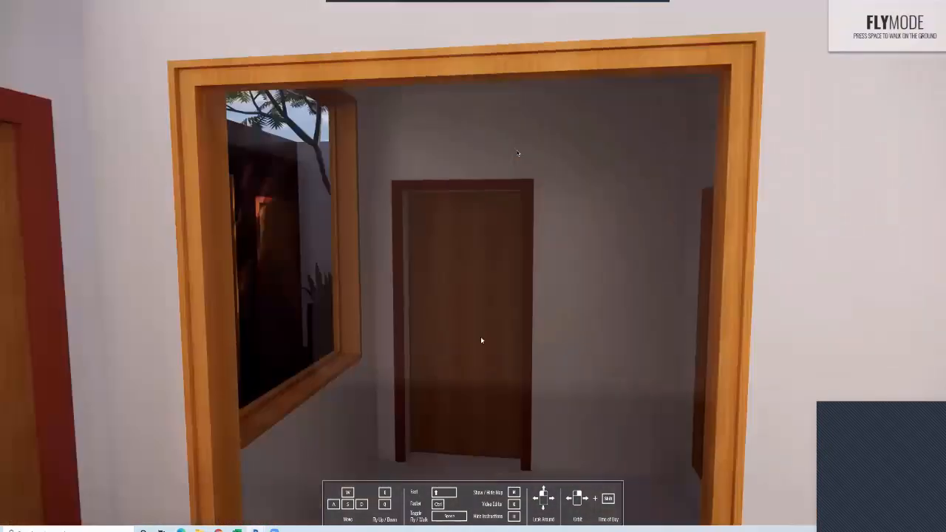
- Switch to Revit and assign Default New Material(2) as the fixed window type's glass pane material
{"action": "key", "text": "alt+Tab"}
{"action": "middle_click_drag", "start_coordinate": [481, 338], "coordinate": [289, 277], "text": "shift"}
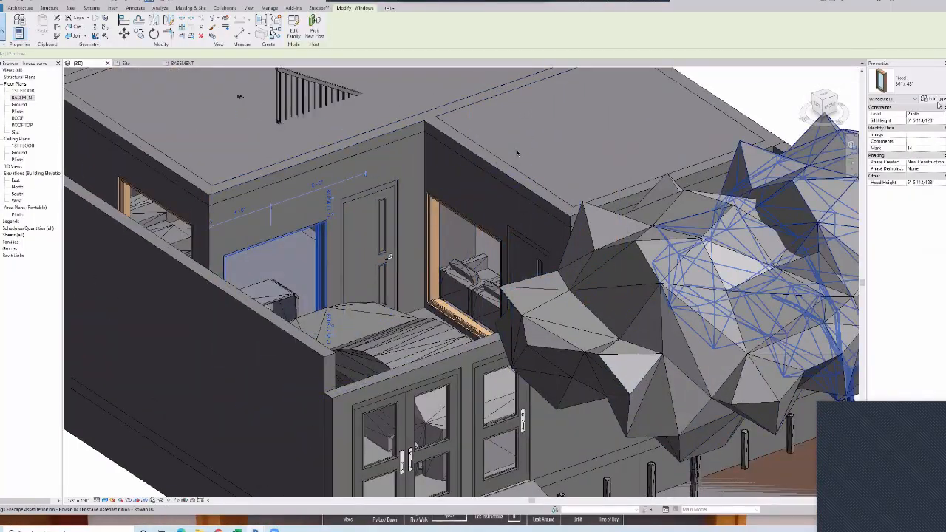
{"action": "left_click", "coordinate": [934, 99]}
{"action": "left_click", "coordinate": [529, 238]}
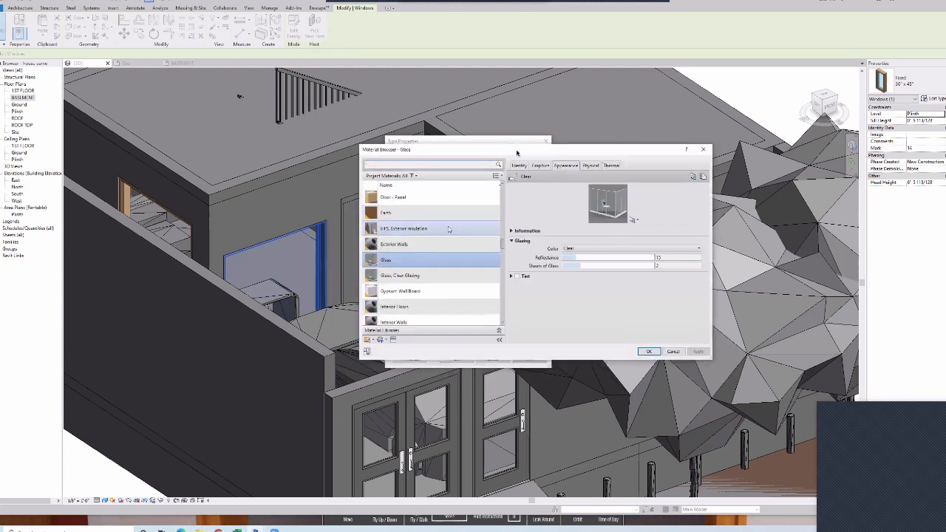
{"action": "scroll", "coordinate": [442, 255], "scroll_direction": "up", "scroll_amount": 3}
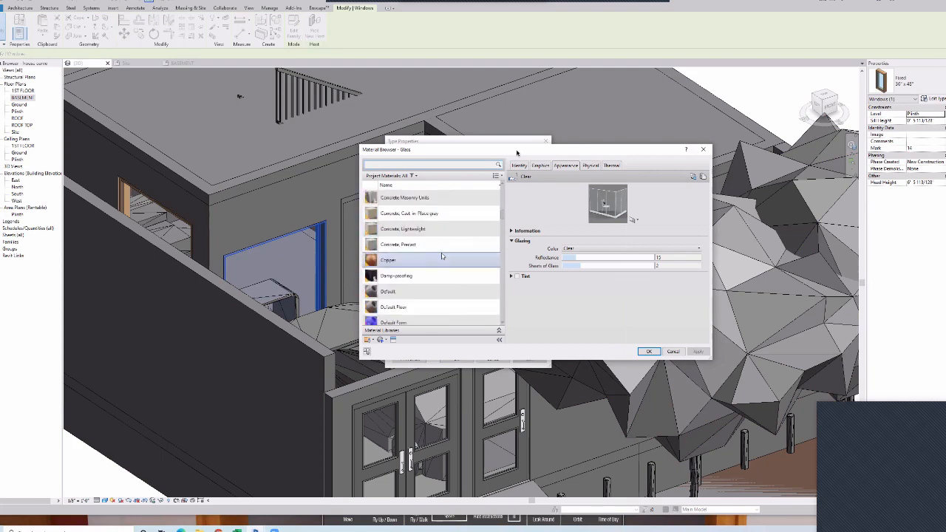
{"action": "left_click", "coordinate": [647, 352]}
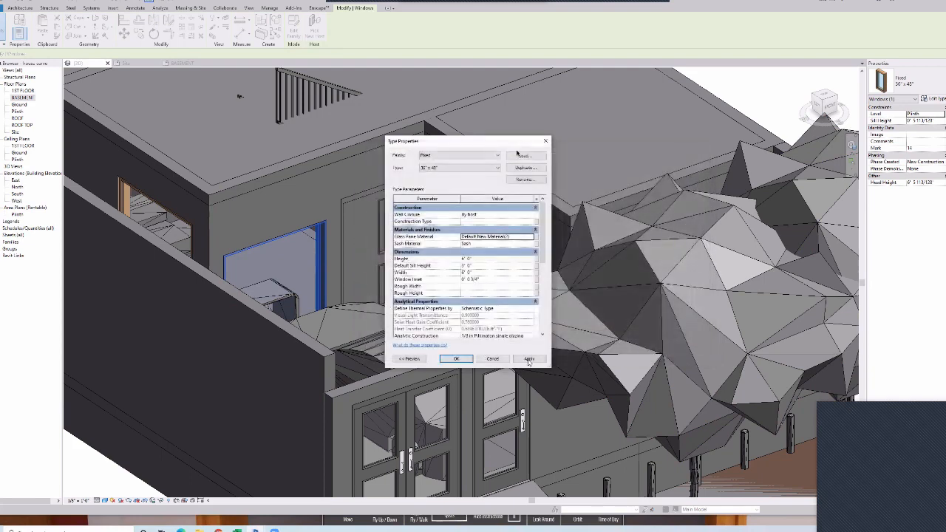
{"action": "left_click", "coordinate": [456, 360]}
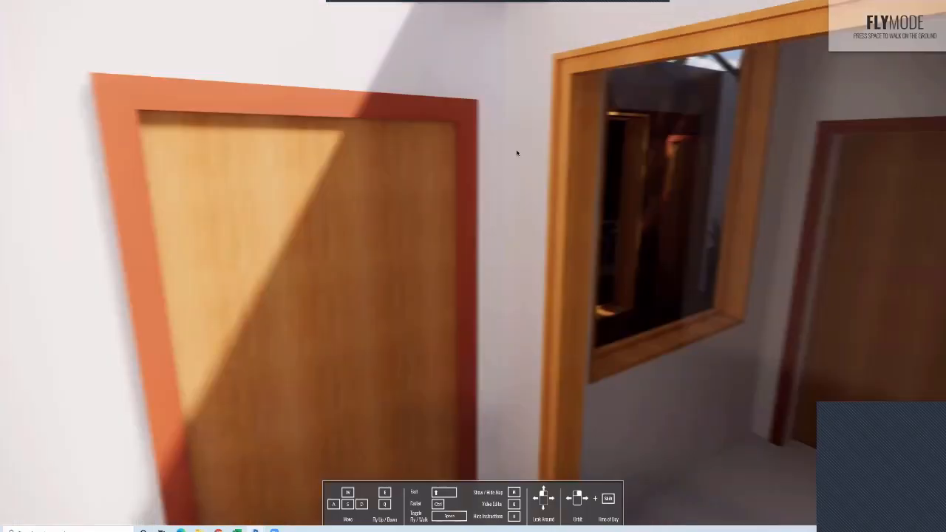
- Fly through the library in Enscape, examining the spiral stair, upper gallery, windows and roof opening, including the view down to the basement floor
{"action": "key", "text": "w"}
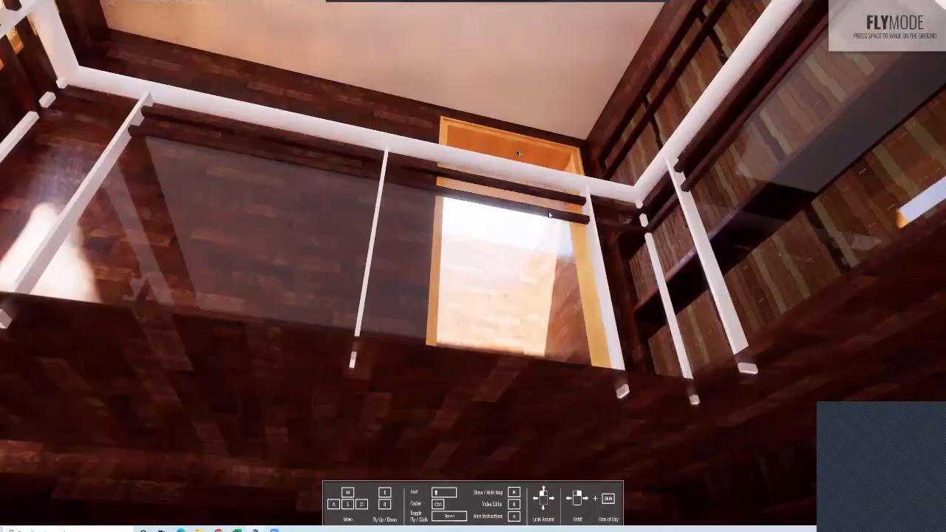
{"action": "key", "text": "e"}
{"action": "left_click_drag", "start_coordinate": [549, 215], "coordinate": [494, 111]}
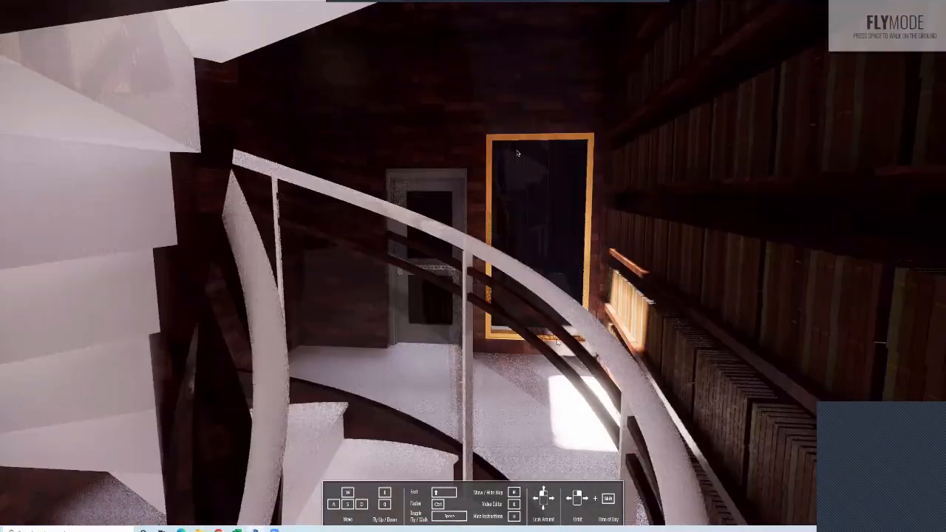
{"action": "right_click_drag", "start_coordinate": [558, 342], "coordinate": [588, 114]}
{"action": "key", "text": "w"}
{"action": "key", "text": "e"}
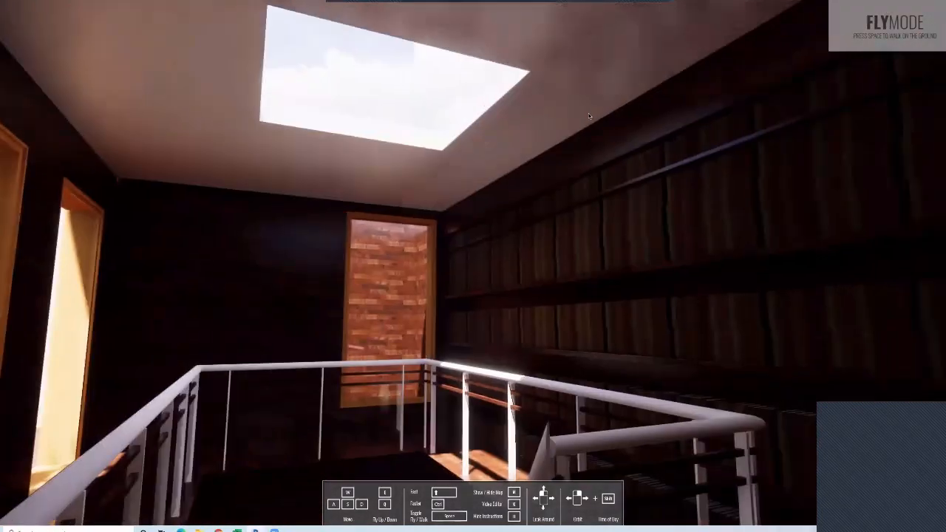
{"action": "key", "text": "w"}
{"action": "left_click_drag", "start_coordinate": [757, 275], "coordinate": [514, 315]}
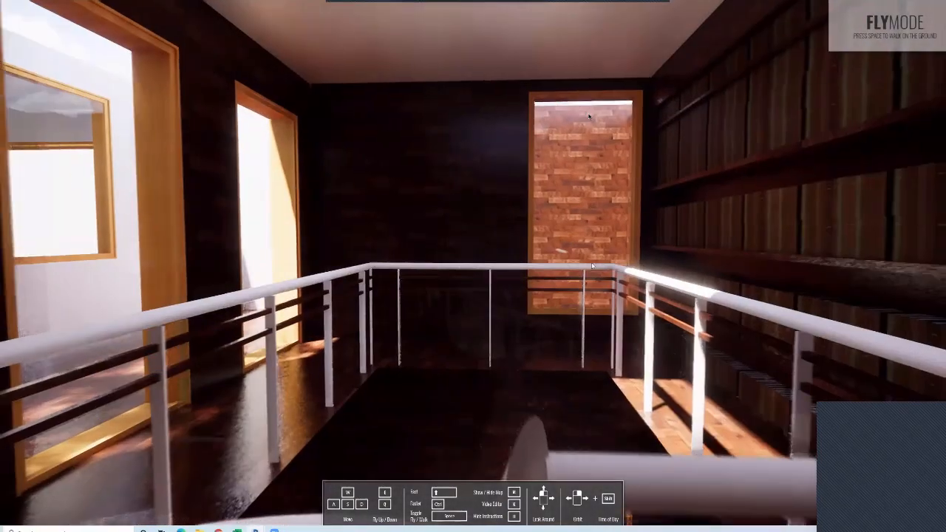
{"action": "key", "text": "w"}
{"action": "key", "text": "w"}
{"action": "left_click_drag", "start_coordinate": [463, 261], "coordinate": [547, 299]}
{"action": "key", "text": "e"}
{"action": "key", "text": "w"}
{"action": "key", "text": "w"}
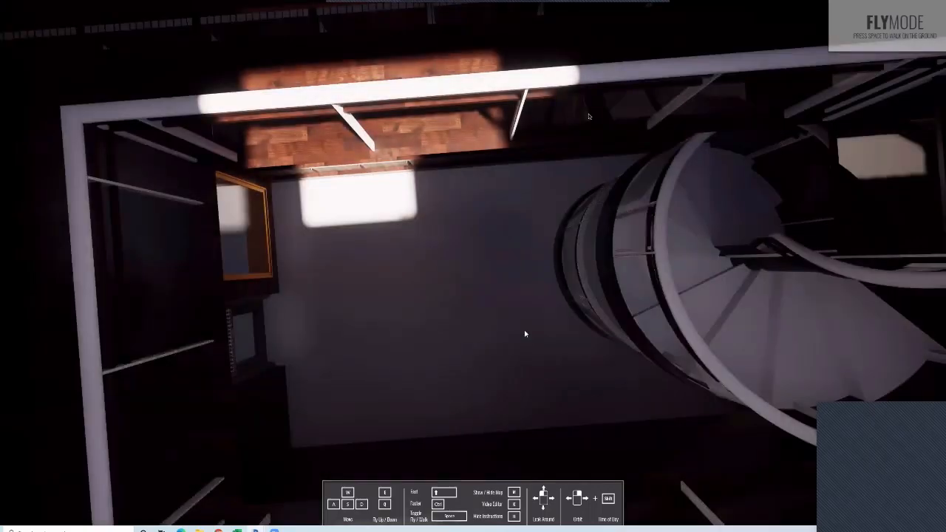
{"action": "left_click_drag", "start_coordinate": [525, 331], "coordinate": [524, 391]}
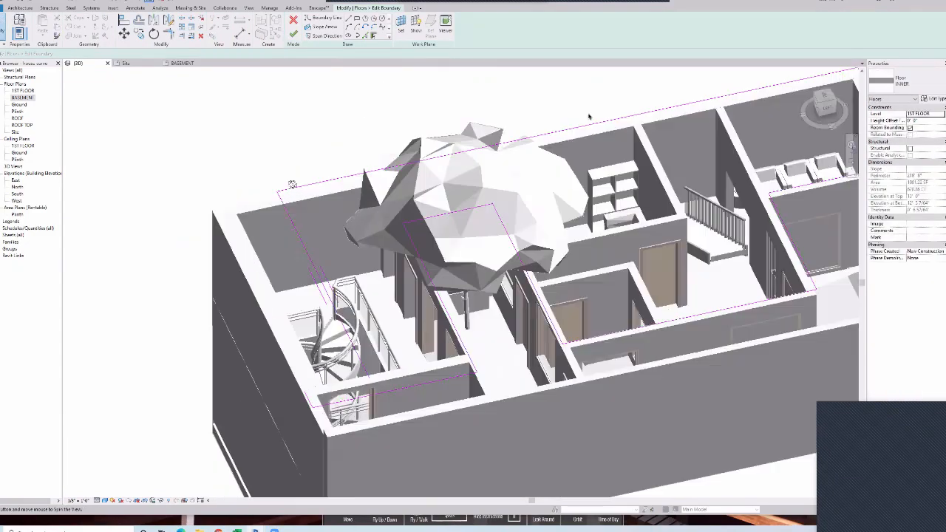
- Set the first-floor slab's edge back from the rear wall in Revit and raise that retaining wall to just below the ROOF level
{"action": "middle_click_drag", "start_coordinate": [292, 184], "coordinate": [278, 119], "text": "shift"}
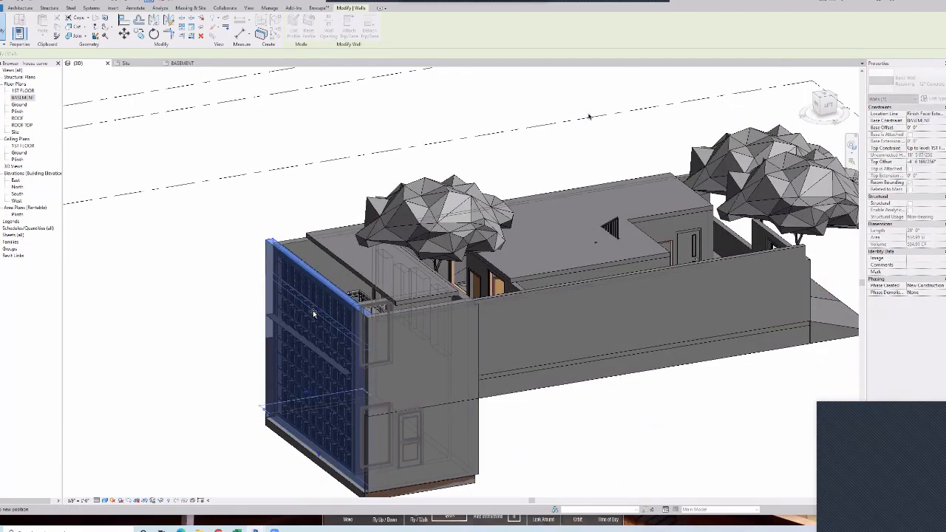
{"action": "left_click", "coordinate": [344, 311]}
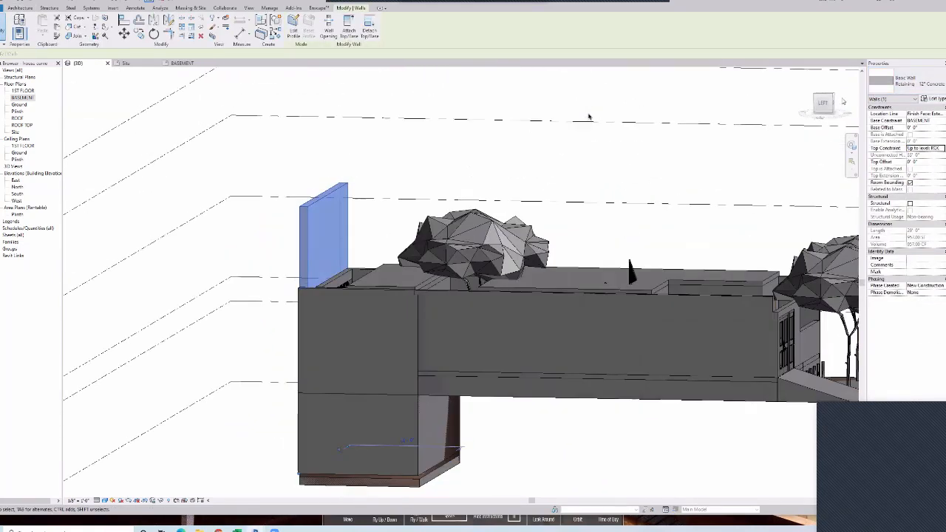
{"action": "left_click", "coordinate": [467, 155]}
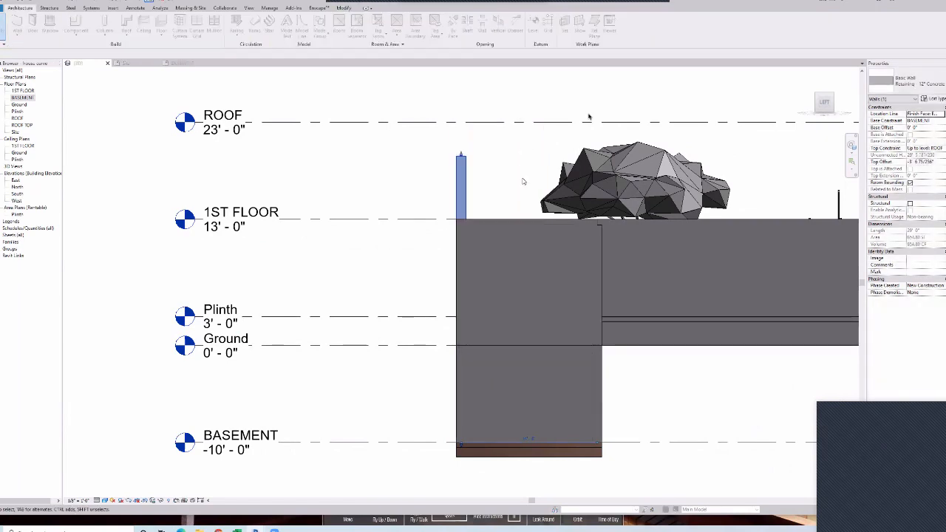
- Copy the first-floor slab and paste it aligned to the ROOF level
{"action": "middle_click_drag", "start_coordinate": [523, 182], "coordinate": [785, 128], "text": "shift"}
{"action": "left_click", "coordinate": [532, 215]}
{"action": "left_click", "coordinate": [42, 33]}
{"action": "left_click", "coordinate": [68, 62]}
{"action": "left_click", "coordinate": [461, 307]}
{"action": "scroll", "coordinate": [517, 200], "scroll_direction": "down", "scroll_amount": 2}
{"action": "left_click", "coordinate": [824, 103]}
{"action": "middle_click_drag", "start_coordinate": [511, 310], "coordinate": [631, 202]}
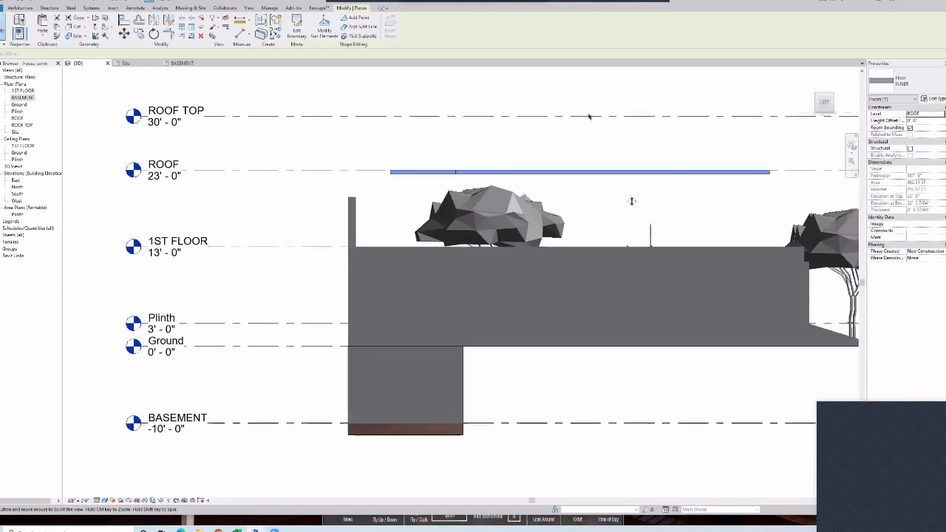
- Create an in-place model in the Columns category for the sloped piece between the roof slab and rear wall
{"action": "left_click", "coordinate": [631, 202]}
{"action": "scroll", "coordinate": [535, 200], "scroll_direction": "up", "scroll_amount": 2}
{"action": "left_click", "coordinate": [87, 65]}
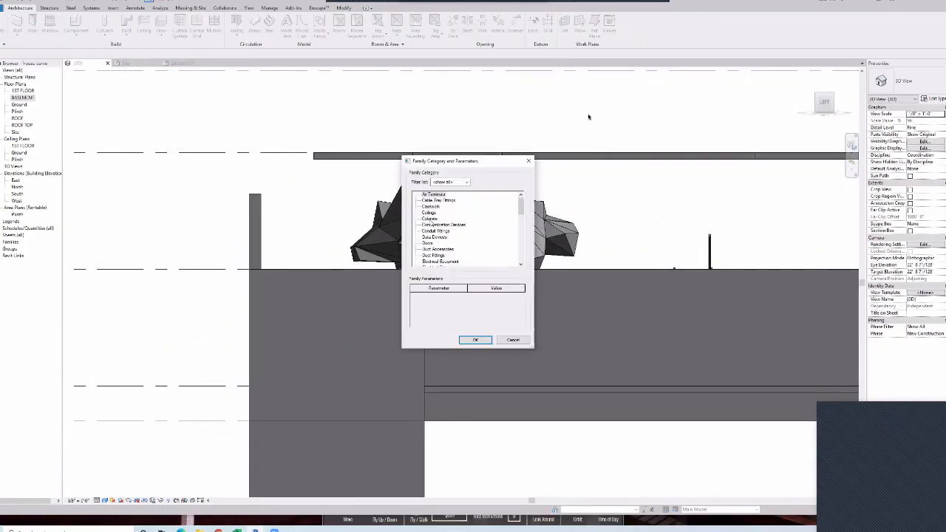
{"action": "left_click", "coordinate": [475, 338]}
{"action": "left_click", "coordinate": [468, 270]}
- Create an extrusion on the roof slab's side plane with a sloped profile joining the slab's rear edge to the rear wall's top
{"action": "left_click", "coordinate": [51, 27]}
{"action": "scroll", "coordinate": [300, 166], "scroll_direction": "up", "scroll_amount": 3}
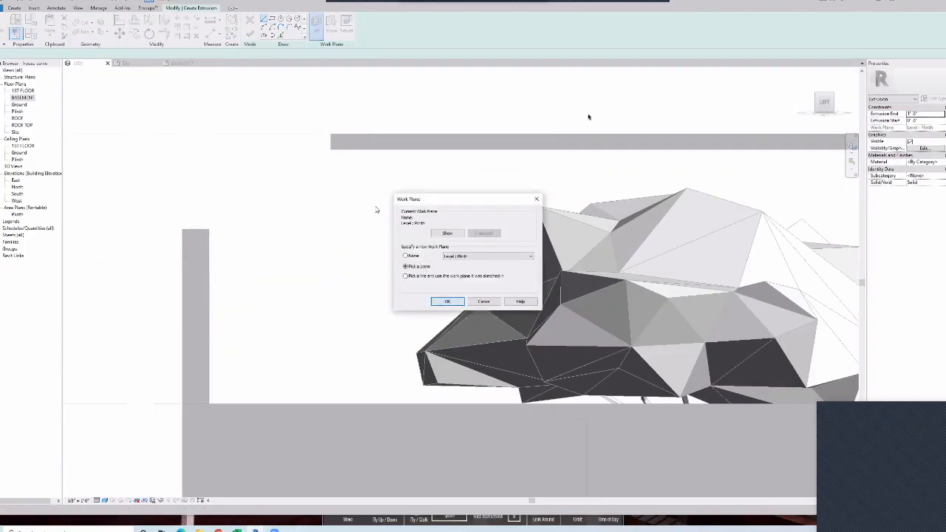
{"action": "left_click", "coordinate": [447, 302]}
{"action": "left_click", "coordinate": [332, 140]}
{"action": "left_click", "coordinate": [179, 229]}
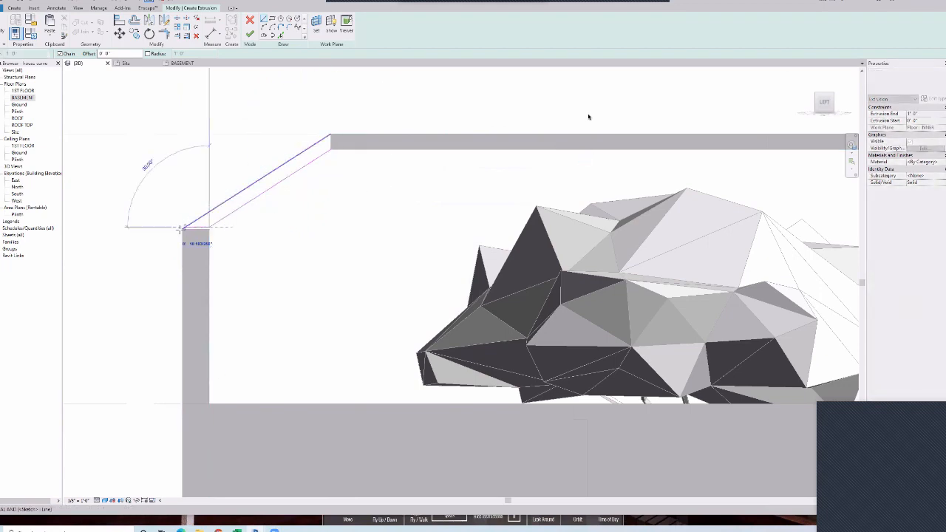
{"action": "left_click", "coordinate": [209, 230]}
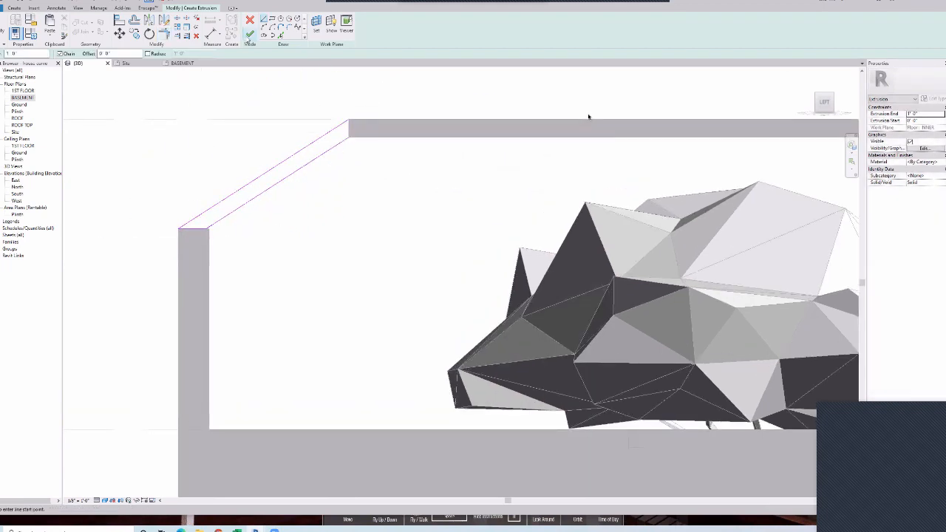
{"action": "left_click", "coordinate": [249, 34]}
- Stretch the sloped extrusion across the roof slab's width, assign it the Default New Material and finish the in-place model
{"action": "mouse_move", "coordinate": [380, 148]}
{"action": "middle_mouse_down", "text": "shift"}
{"action": "mouse_move", "coordinate": [570, 218]}
{"action": "mouse_move", "coordinate": [589, 188]}
{"action": "middle_mouse_up", "text": "shift"}
{"action": "left_click", "coordinate": [823, 95]}
{"action": "scroll", "coordinate": [551, 213], "scroll_direction": "up", "scroll_amount": 1}
{"action": "left_click_drag", "start_coordinate": [663, 235], "coordinate": [171, 234]}
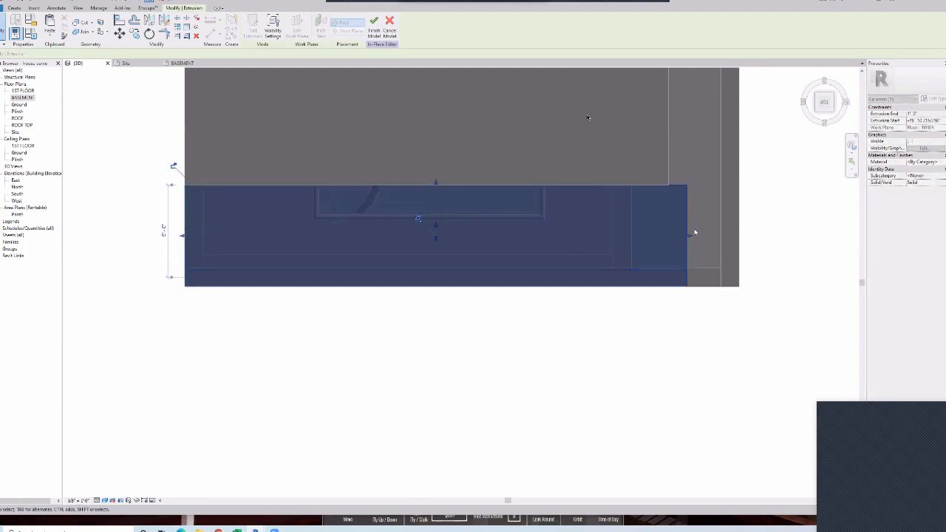
{"action": "left_click_drag", "start_coordinate": [671, 237], "coordinate": [669, 236]}
{"action": "middle_click_drag", "start_coordinate": [669, 236], "coordinate": [262, 13], "text": "shift"}
{"action": "left_click", "coordinate": [467, 70]}
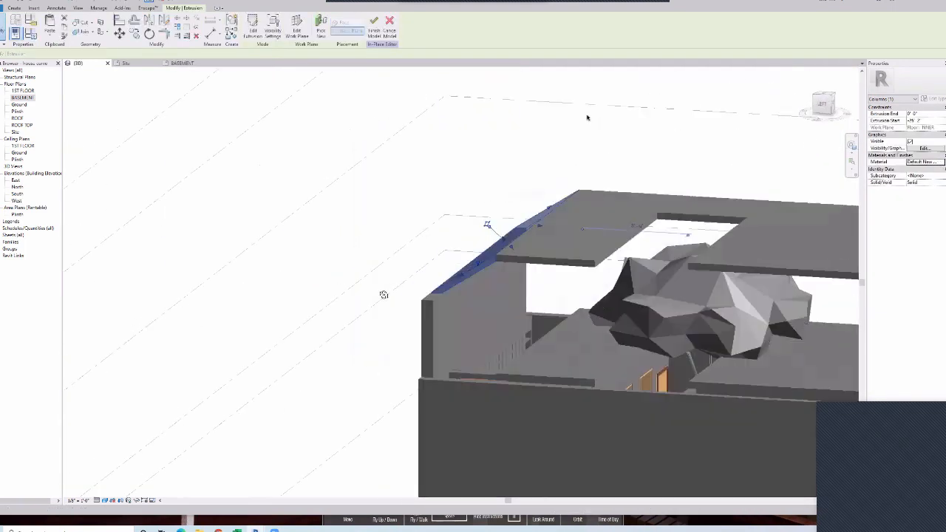
{"action": "middle_click_drag", "start_coordinate": [381, 296], "coordinate": [602, 384], "text": "shift"}
- Stretch the top of the retaining wall at the open side of the sloped extrusion up to the roof slab
{"action": "left_click", "coordinate": [604, 391]}
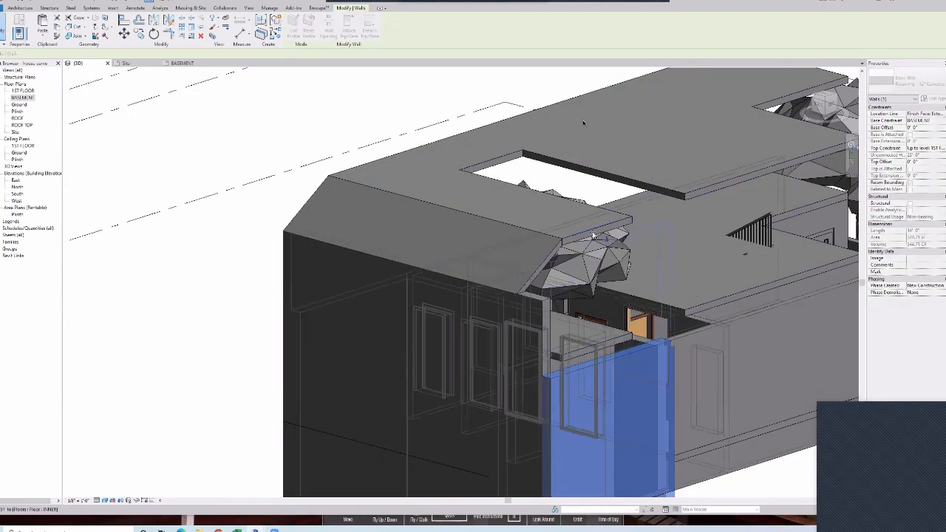
{"action": "left_click_drag", "start_coordinate": [589, 229], "coordinate": [590, 228]}
{"action": "middle_click_drag", "start_coordinate": [489, 300], "coordinate": [568, 295], "text": "shift"}
- Attach the side retaining wall's top to the roof construction above it
{"action": "left_click", "coordinate": [565, 255]}
{"action": "middle_click_drag", "start_coordinate": [565, 256], "coordinate": [520, 470], "text": "shift"}
{"action": "scroll", "coordinate": [513, 436], "scroll_direction": "up", "scroll_amount": 3}
{"action": "left_click", "coordinate": [460, 380]}
{"action": "left_click", "coordinate": [348, 28]}
- Edit the 14' side retaining wall's profile to follow the sloped extrusion and roof slab, and show the model shaded
{"action": "middle_click_drag", "start_coordinate": [377, 166], "coordinate": [583, 124], "text": "shift"}
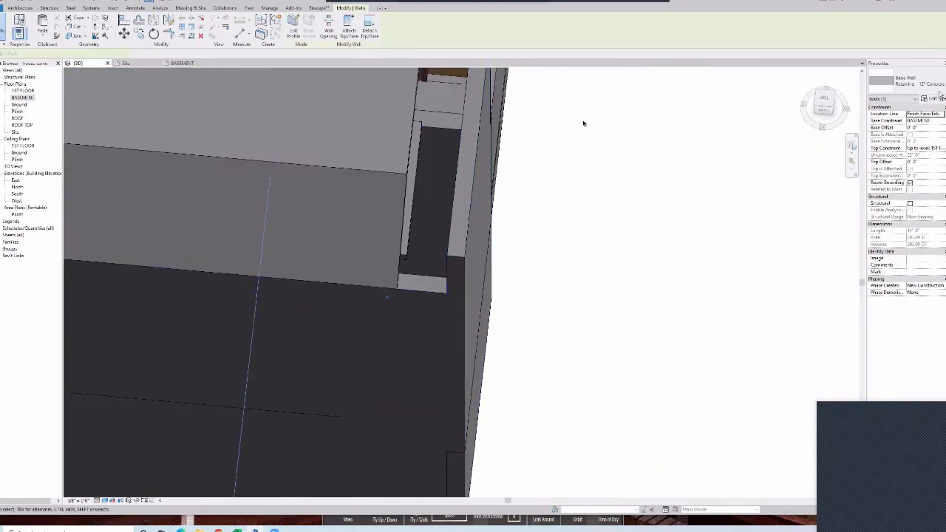
{"action": "mouse_move", "coordinate": [395, 322]}
{"action": "middle_mouse_down", "text": "shift"}
{"action": "mouse_move", "coordinate": [479, 325]}
{"action": "mouse_move", "coordinate": [640, 425]}
{"action": "middle_mouse_up", "text": "shift"}
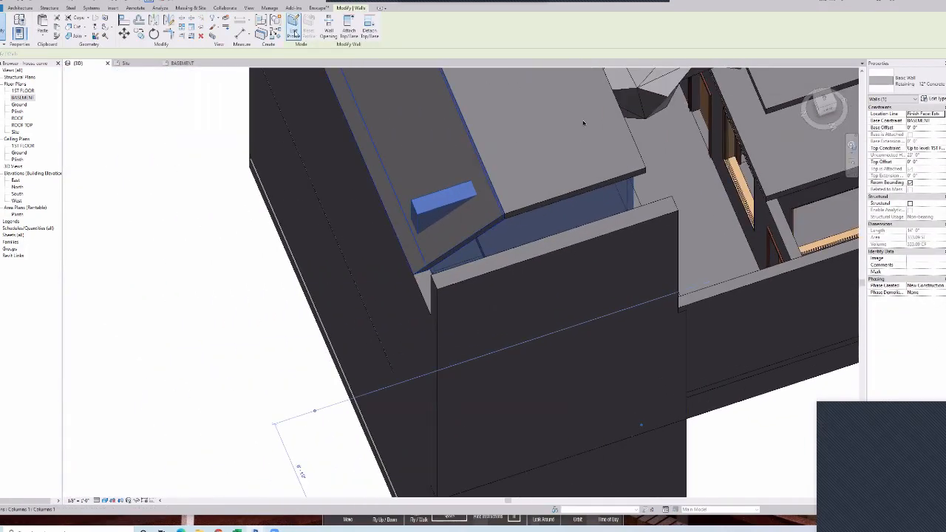
{"action": "left_click", "coordinate": [293, 28]}
{"action": "left_click", "coordinate": [817, 109]}
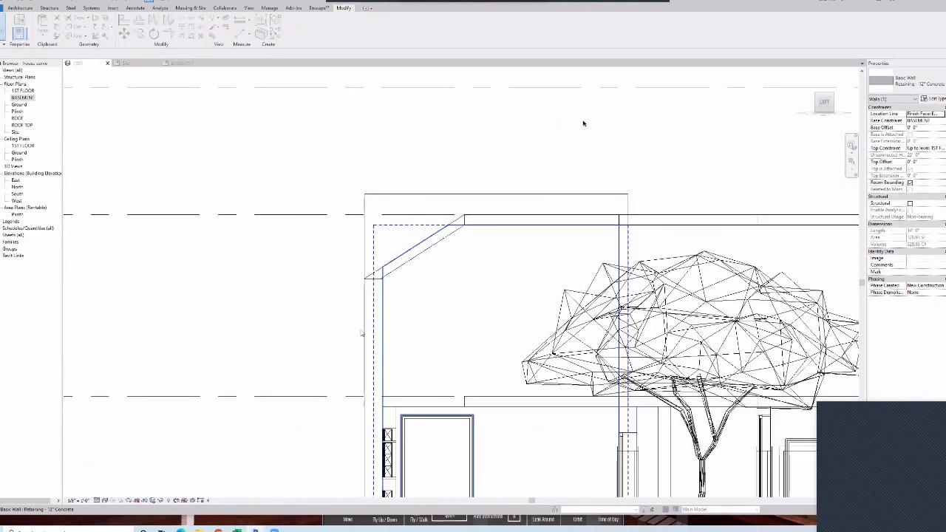
{"action": "scroll", "coordinate": [362, 333], "scroll_direction": "down", "scroll_amount": 3}
{"action": "middle_click_drag", "start_coordinate": [361, 333], "coordinate": [436, 369], "text": "shift"}
{"action": "key", "text": "s"}
{"action": "key", "text": "d"}
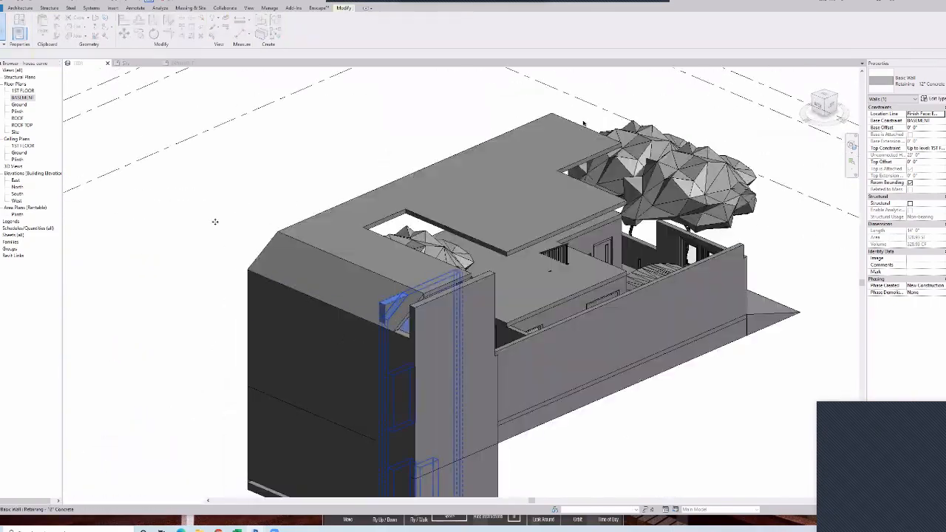
- Switch to Enscape and examine the perforated sloped roof, the raised walls and the roof slab from inside and outside
{"action": "key", "text": "alt+Tab"}
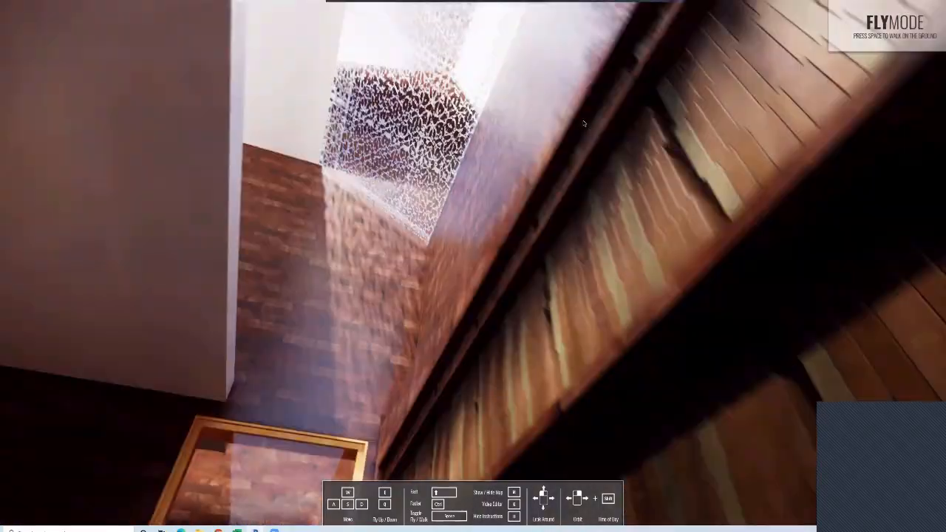
{"action": "left_click_drag", "start_coordinate": [584, 124], "coordinate": [471, 306]}
{"action": "key", "text": "s"}
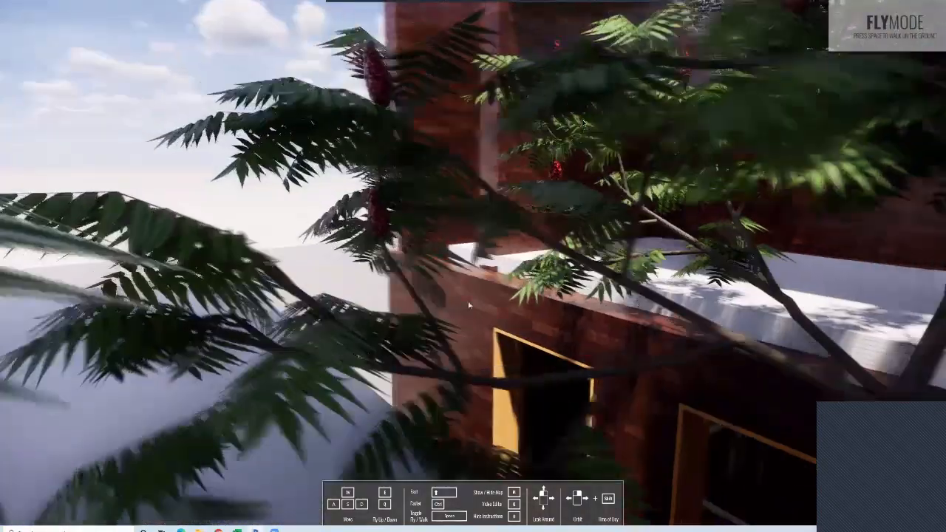
{"action": "right_click_drag", "start_coordinate": [583, 123], "coordinate": [569, 137]}
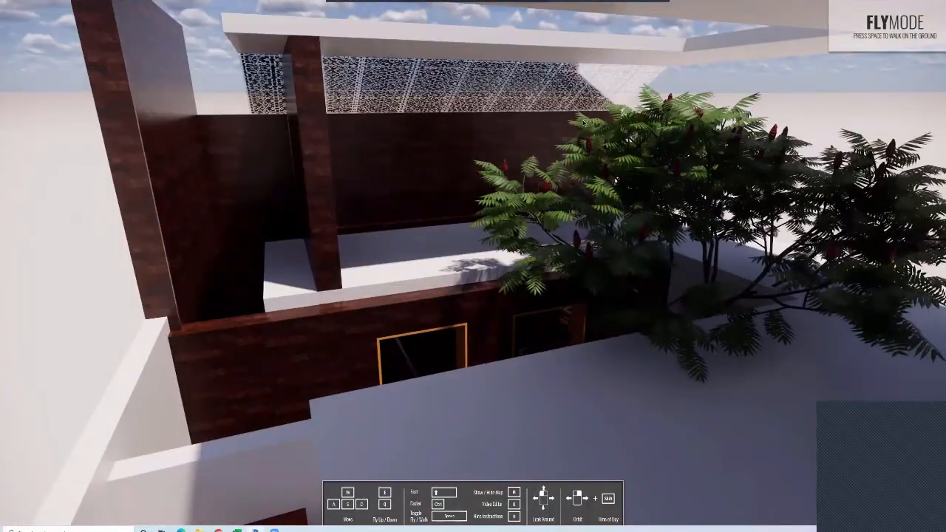
{"action": "key", "text": "s"}
{"action": "left_click_drag", "start_coordinate": [583, 124], "coordinate": [665, 59]}
{"action": "right_click_drag", "start_coordinate": [583, 123], "coordinate": [872, 163]}
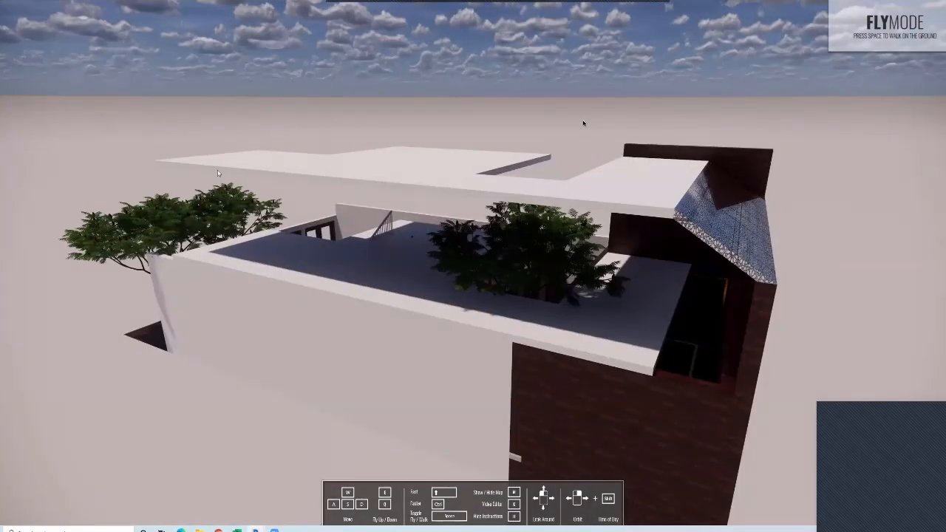
{"action": "right_click_drag", "start_coordinate": [583, 123], "coordinate": [754, 214]}
{"action": "right_click_drag", "start_coordinate": [583, 123], "coordinate": [223, 298]}
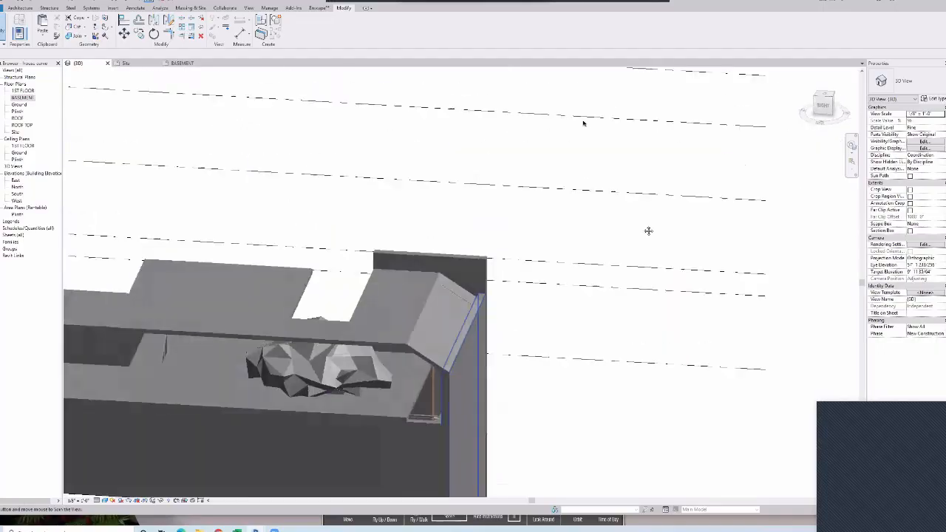
- Switch to Revit and extend the first-floor slab's boundary over the recessed front corner of the house
{"action": "middle_click_drag", "start_coordinate": [707, 228], "coordinate": [220, 300], "text": "shift"}
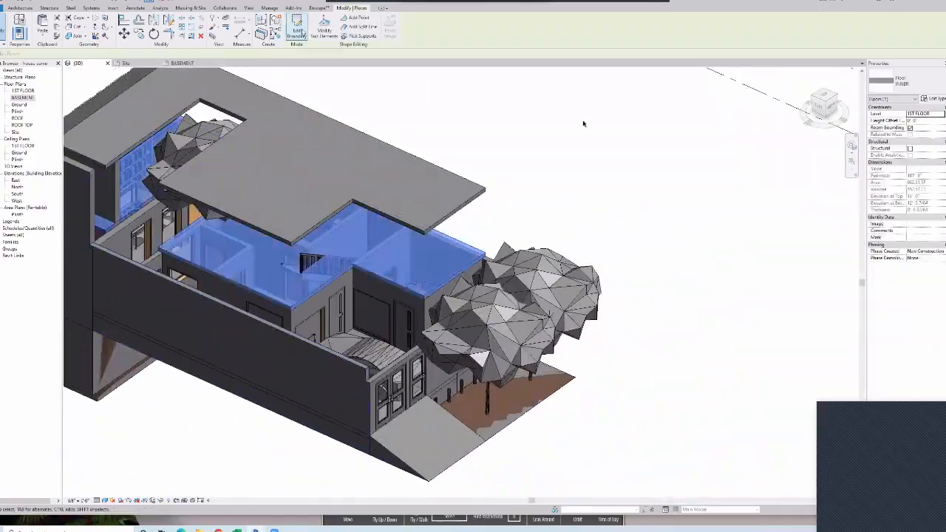
{"action": "double_click", "coordinate": [381, 319]}
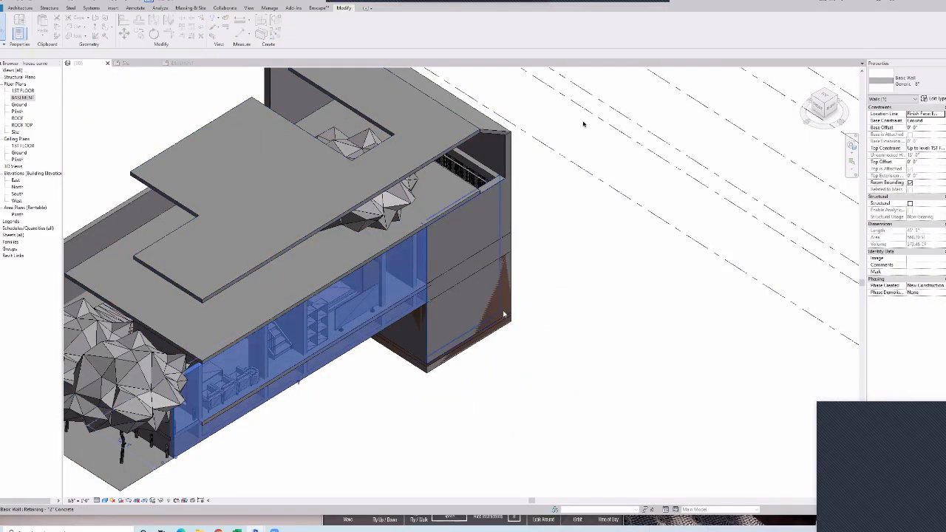
- Delete the trees standing in front of the house
{"action": "middle_click_drag", "start_coordinate": [379, 334], "coordinate": [507, 437], "text": "shift"}
{"action": "left_click", "coordinate": [443, 442]}
{"action": "key", "text": "Delete"}
{"action": "left_click", "coordinate": [314, 456]}
{"action": "key", "text": "Delete"}
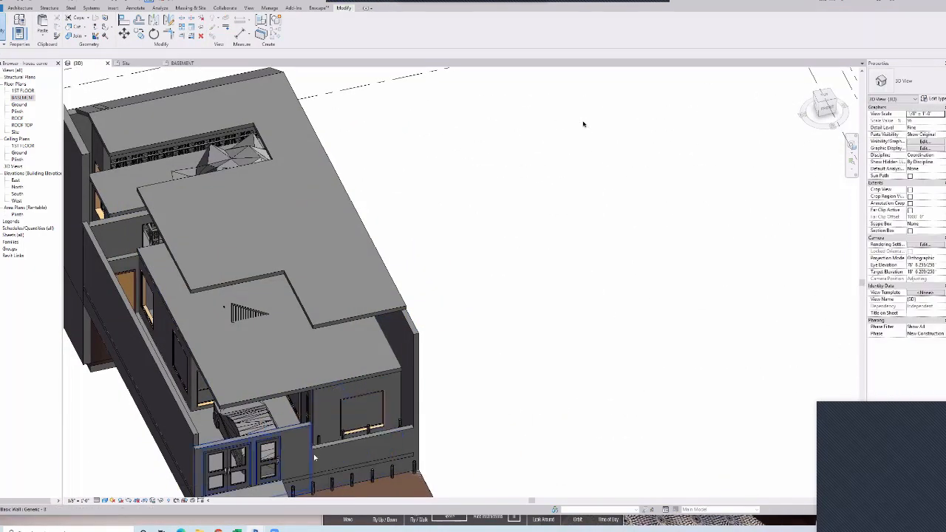
- Raise the front window wall and the recessed entrance wall to the ROOF level, and split the entrance wall beneath the roof slab
{"action": "left_click", "coordinate": [331, 421]}
{"action": "middle_click_drag", "start_coordinate": [331, 421], "coordinate": [311, 281], "text": "shift"}
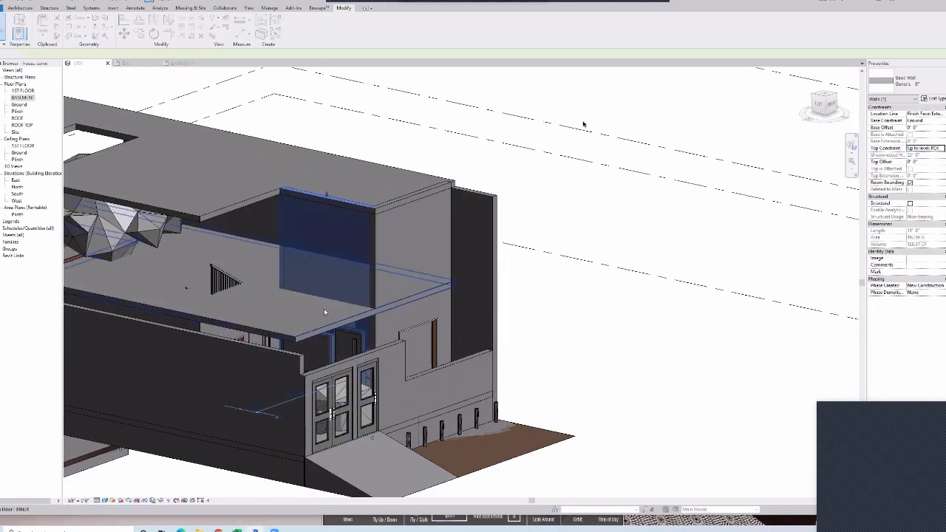
{"action": "left_click", "coordinate": [330, 239]}
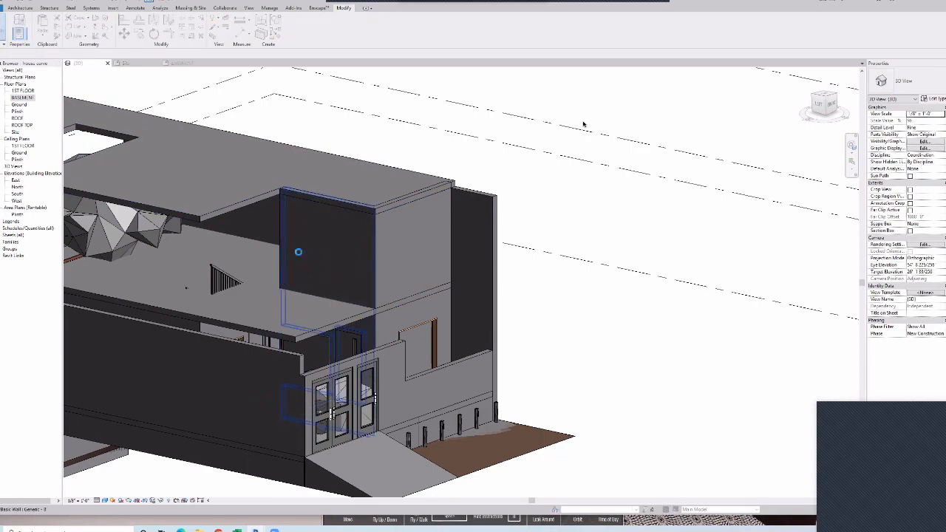
{"action": "middle_click_drag", "start_coordinate": [289, 278], "coordinate": [583, 124], "text": "shift"}
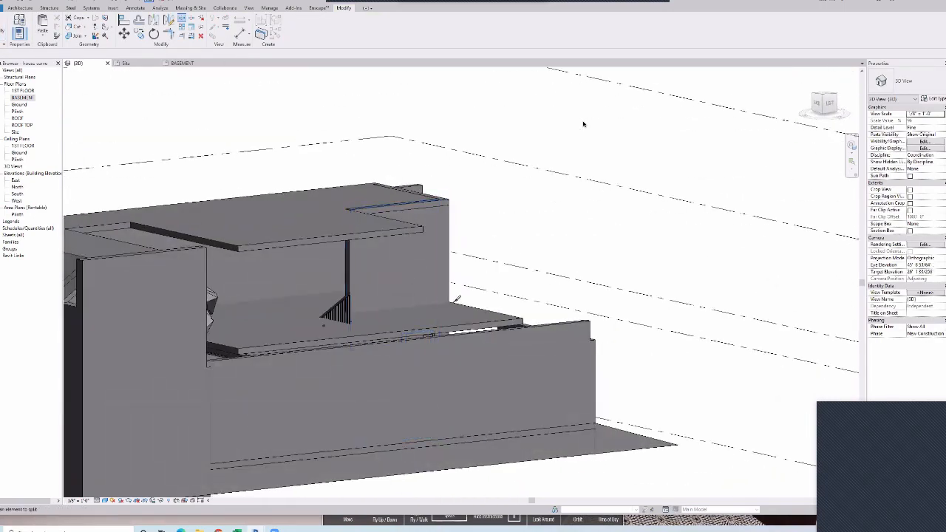
{"action": "middle_click_drag", "start_coordinate": [456, 298], "coordinate": [583, 125], "text": "shift"}
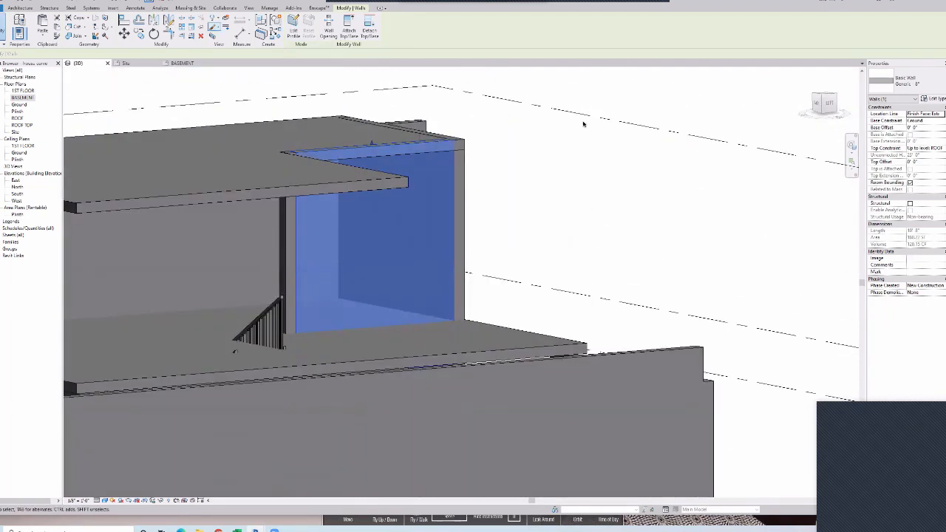
{"action": "middle_click_drag", "start_coordinate": [458, 307], "coordinate": [579, 327], "text": "shift"}
- Raise the long side wall with the two windows to the ROOF level
{"action": "left_click", "coordinate": [228, 315]}
{"action": "middle_click_drag", "start_coordinate": [228, 315], "coordinate": [480, 134], "text": "shift"}
{"action": "left_click", "coordinate": [301, 305]}
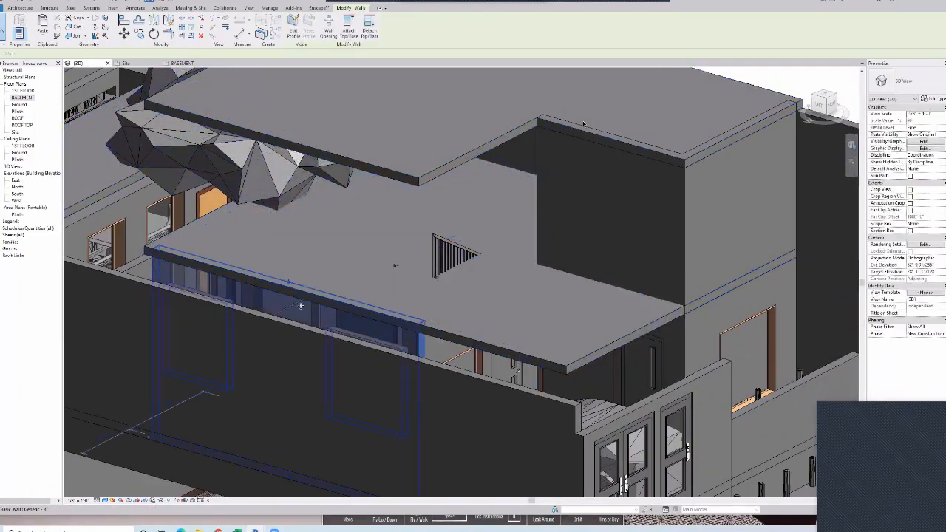
{"action": "left_click", "coordinate": [941, 149]}
{"action": "left_click", "coordinate": [926, 178]}
{"action": "middle_click_drag", "start_coordinate": [281, 305], "coordinate": [155, 318], "text": "shift"}
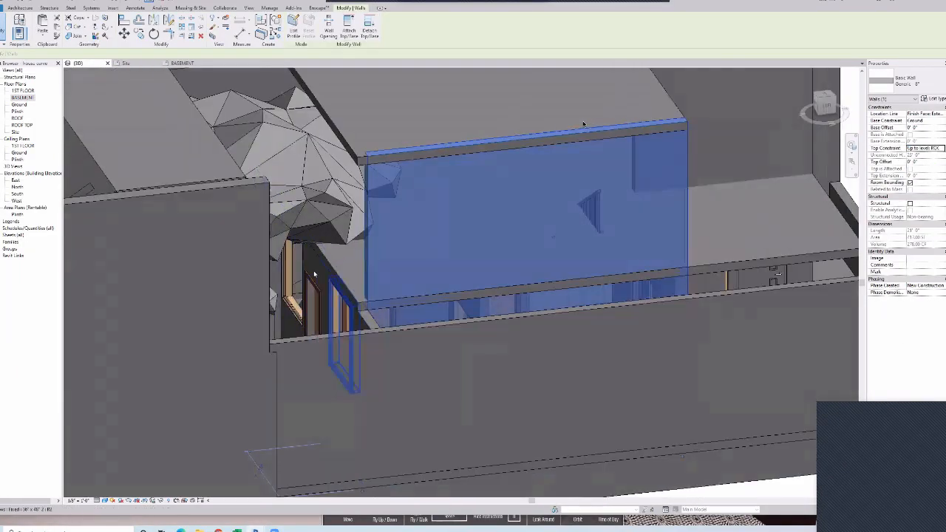
{"action": "key", "text": "Escape"}
- Raise the main block's generic wall facing the narrow courtyard notch to the ROOF level
{"action": "middle_click_drag", "start_coordinate": [325, 255], "coordinate": [321, 431], "text": "shift"}
{"action": "middle_click_drag", "start_coordinate": [327, 192], "coordinate": [274, 215], "text": "shift"}
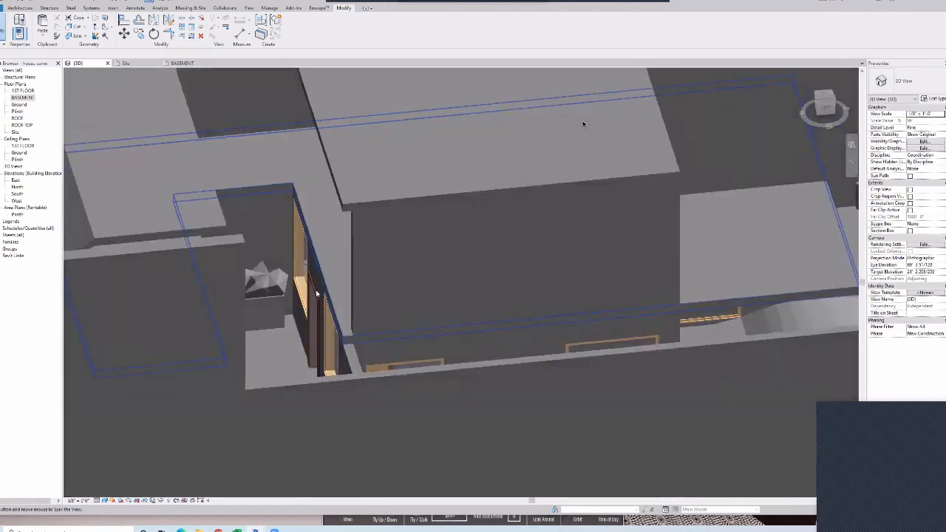
{"action": "left_click", "coordinate": [322, 310]}
{"action": "middle_click_drag", "start_coordinate": [321, 310], "coordinate": [384, 314], "text": "shift"}
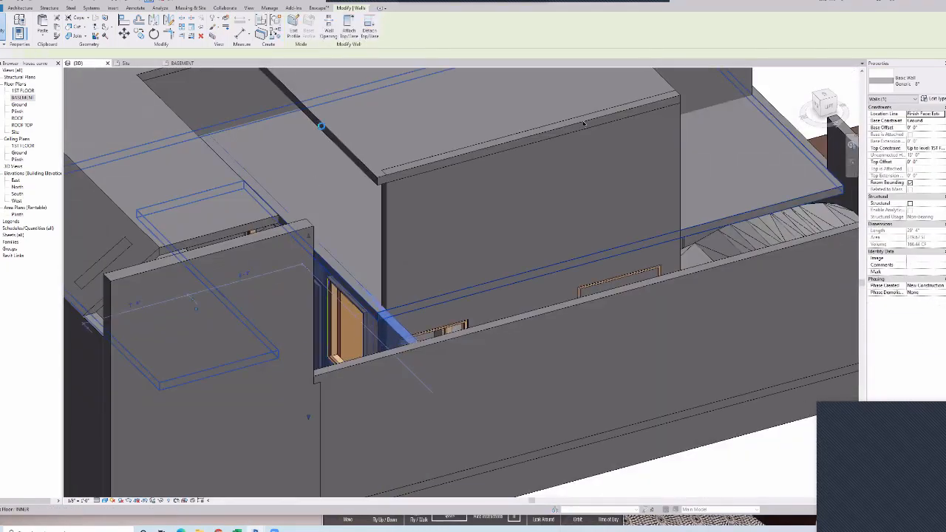
{"action": "left_click", "coordinate": [927, 184]}
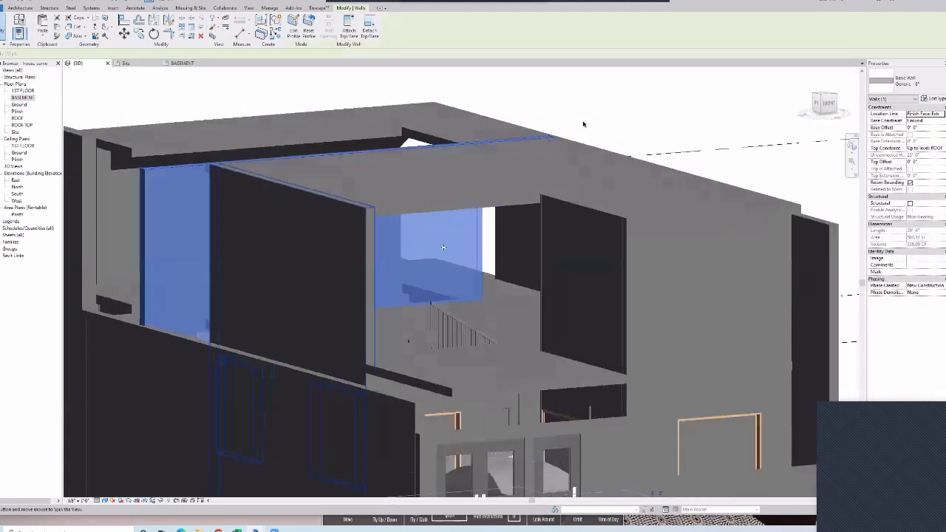
{"action": "key", "text": "Escape"}
- Raise the 14' retaining wall beside the rear stair to the ROOF level and edit its profile to suit the sloped roof
{"action": "middle_click_drag", "start_coordinate": [444, 247], "coordinate": [510, 359], "text": "shift"}
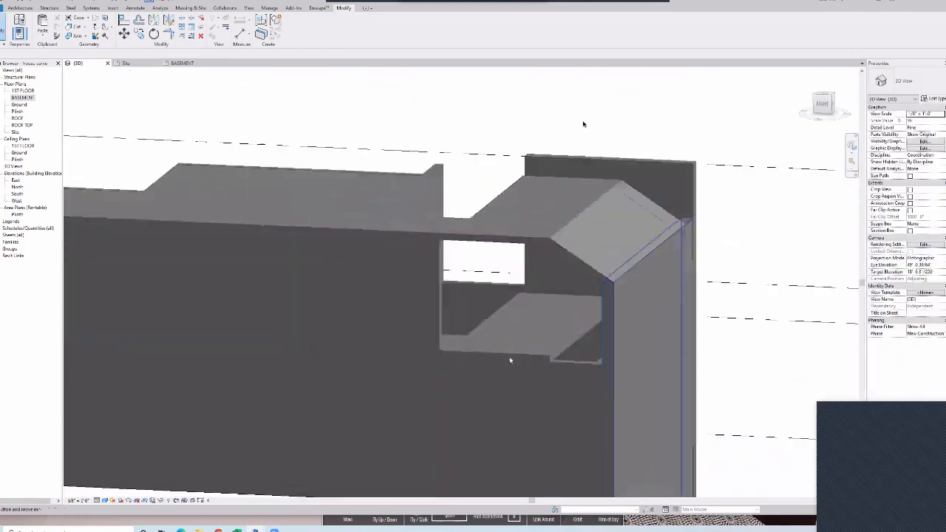
{"action": "left_click", "coordinate": [513, 367]}
{"action": "key", "text": "ctrl+z"}
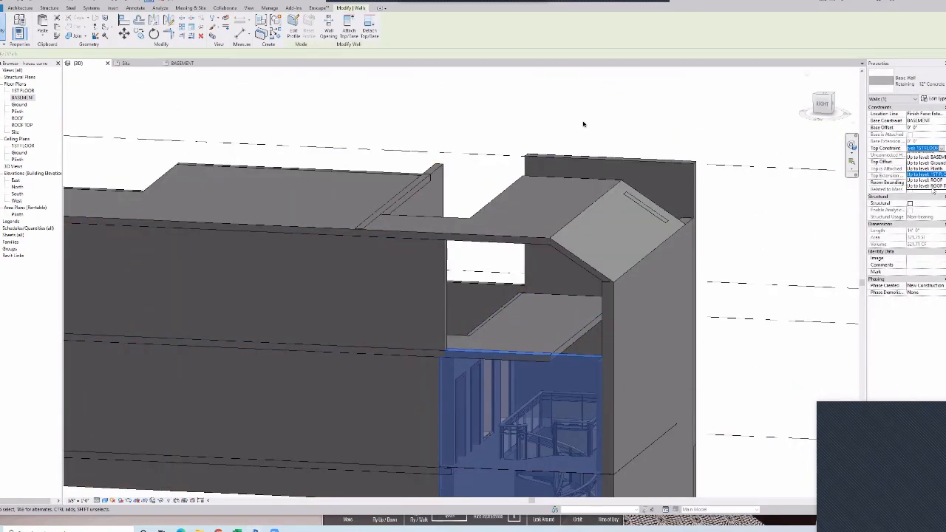
{"action": "double_click", "coordinate": [598, 246]}
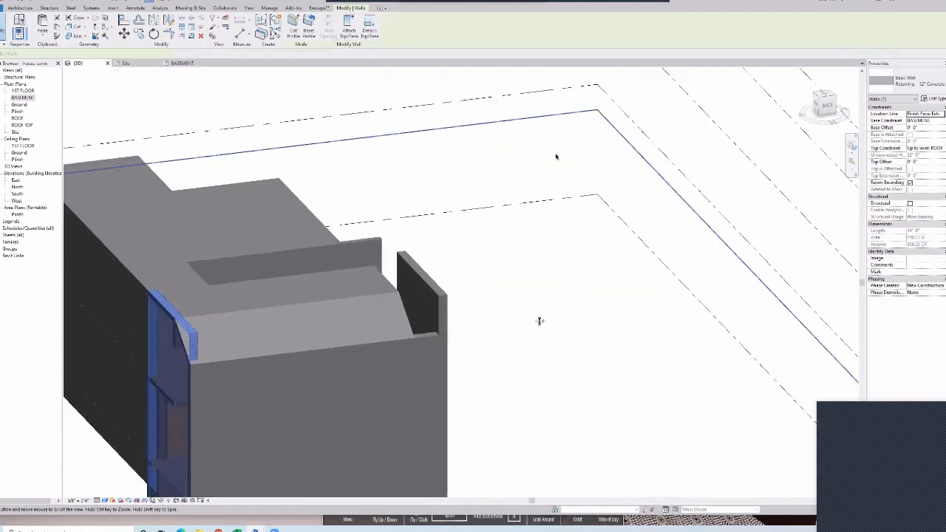
{"action": "left_click", "coordinate": [539, 321]}
- Raise the rear block's retaining wall facing the courtyard to the ROOF level, unjoining the conflicting elements
{"action": "middle_click_drag", "start_coordinate": [539, 321], "coordinate": [226, 421], "text": "shift"}
{"action": "scroll", "coordinate": [466, 293], "scroll_direction": "up", "scroll_amount": 4}
{"action": "middle_click_drag", "start_coordinate": [466, 294], "coordinate": [535, 418], "text": "shift"}
{"action": "left_click", "coordinate": [469, 369]}
{"action": "left_click", "coordinate": [936, 183]}
{"action": "left_click", "coordinate": [423, 283]}
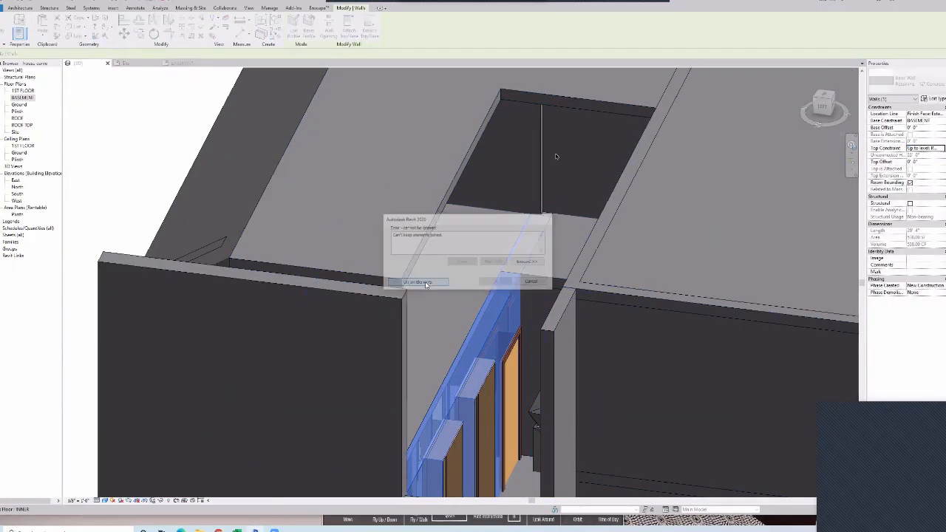
- Set the 14' retaining wall beneath the rear roof up to the ROOF level and detach it from its attached elements
{"action": "scroll", "coordinate": [419, 321], "scroll_direction": "down", "scroll_amount": 3}
{"action": "middle_click_drag", "start_coordinate": [443, 330], "coordinate": [357, 384], "text": "shift"}
{"action": "scroll", "coordinate": [495, 412], "scroll_direction": "up", "scroll_amount": 4}
{"action": "scroll", "coordinate": [556, 156], "scroll_direction": "down", "scroll_amount": 3}
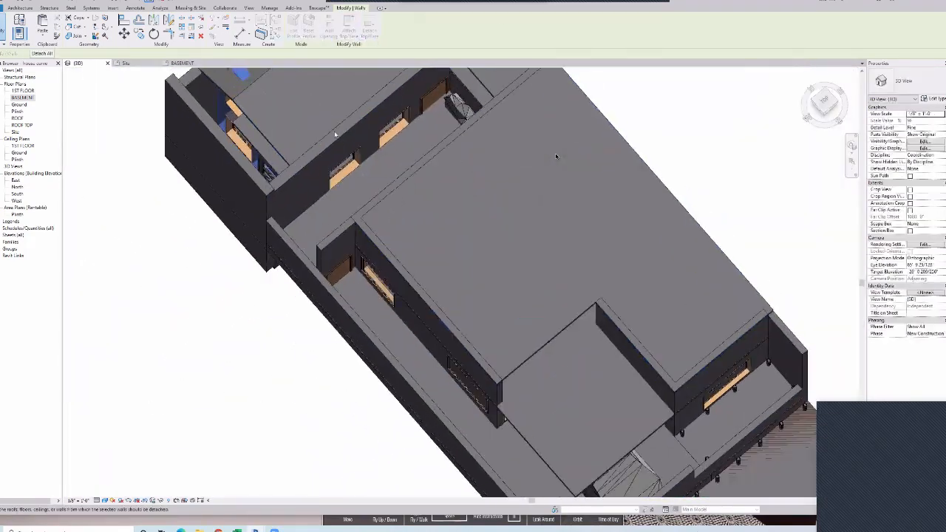
{"action": "scroll", "coordinate": [555, 156], "scroll_direction": "down", "scroll_amount": 3}
{"action": "middle_click_drag", "start_coordinate": [555, 156], "coordinate": [598, 133], "text": "shift"}
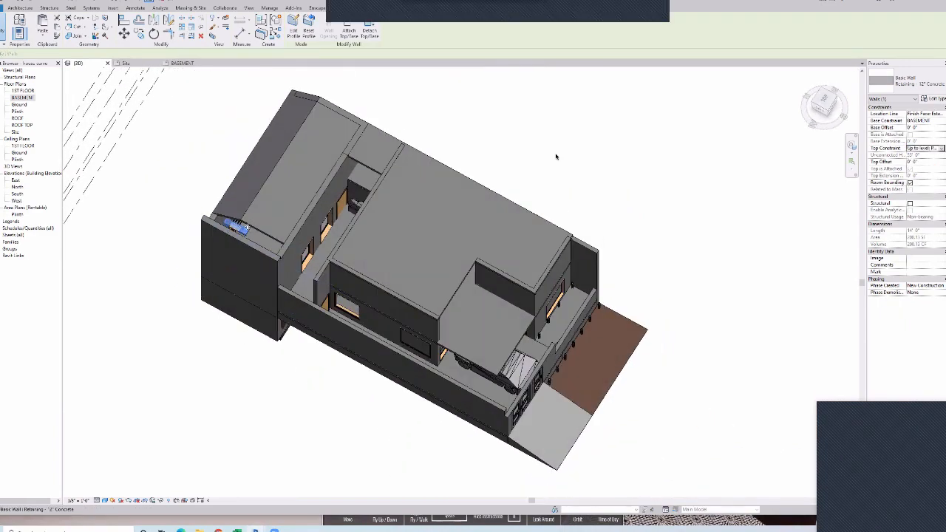
{"action": "middle_click_drag", "start_coordinate": [257, 301], "coordinate": [357, 102], "text": "shift"}
- Edit the profile of the 14' retaining wall under the rear roof so its top edge follows the sloped section
{"action": "left_click", "coordinate": [266, 214]}
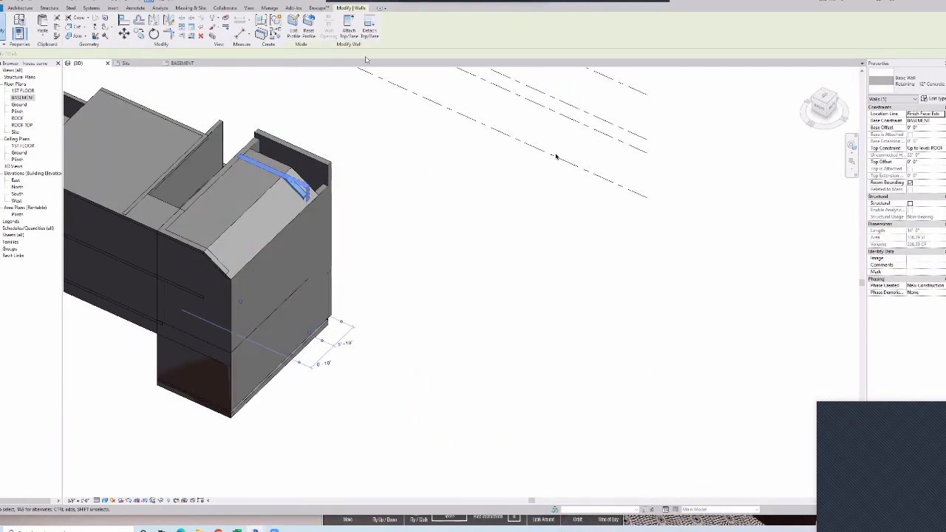
{"action": "key", "text": "Escape"}
{"action": "scroll", "coordinate": [302, 190], "scroll_direction": "up", "scroll_amount": 3}
{"action": "left_click", "coordinate": [300, 189]}
{"action": "mouse_move", "coordinate": [300, 189]}
{"action": "middle_mouse_down", "text": "shift"}
{"action": "mouse_move", "coordinate": [656, 294]}
{"action": "mouse_move", "coordinate": [532, 318]}
{"action": "middle_mouse_up", "text": "shift"}
{"action": "key", "text": "Escape"}
{"action": "double_click", "coordinate": [407, 281]}
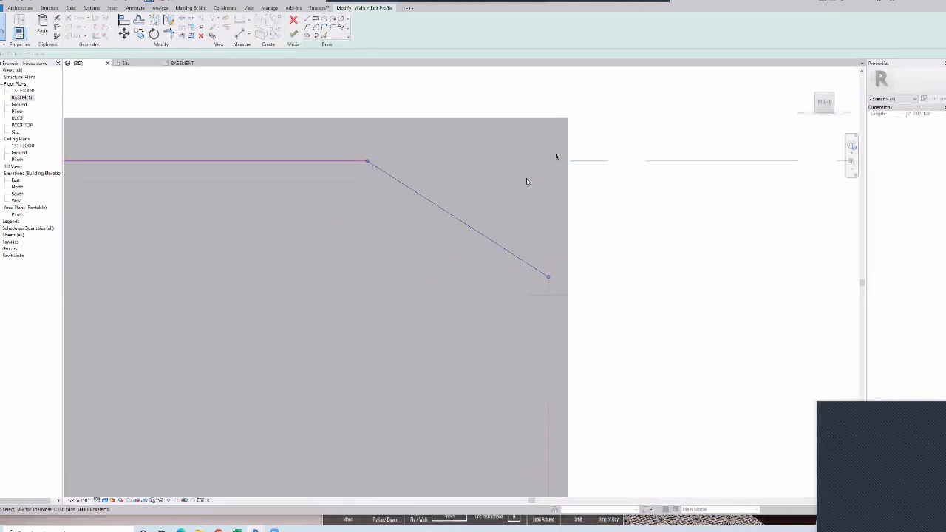
{"action": "left_click", "coordinate": [293, 34]}
{"action": "mouse_move", "coordinate": [370, 310]}
{"action": "middle_mouse_down", "text": "shift"}
{"action": "mouse_move", "coordinate": [421, 374]}
{"action": "mouse_move", "coordinate": [525, 377]}
{"action": "mouse_move", "coordinate": [538, 404]}
{"action": "mouse_move", "coordinate": [398, 362]}
{"action": "middle_mouse_up", "text": "shift"}
{"action": "key", "text": "Escape"}
{"action": "scroll", "coordinate": [422, 374], "scroll_direction": "down", "scroll_amount": 3}
{"action": "middle_click_drag", "start_coordinate": [512, 315], "coordinate": [447, 300], "text": "shift"}
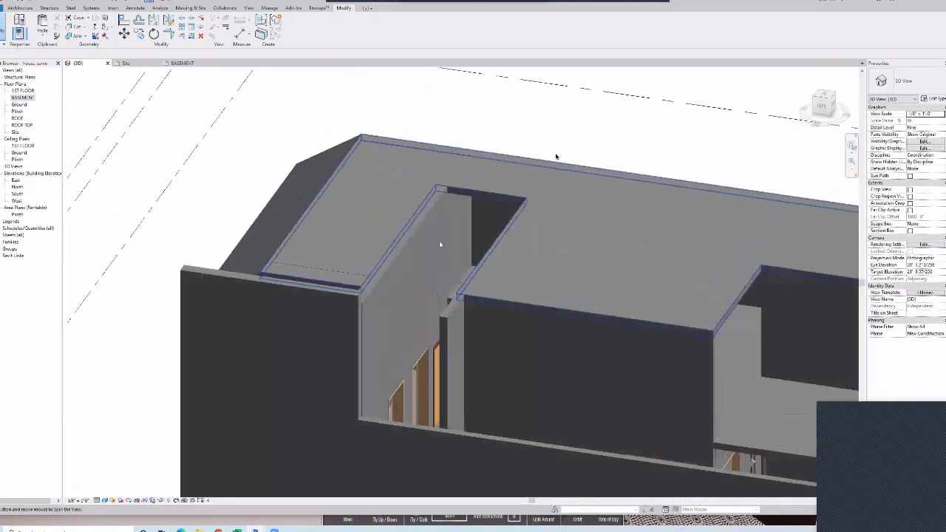
- Edit the courtyard-facing retaining wall's profile, adding a rectangular opening about 9'-7" high near its far upper end
{"action": "scroll", "coordinate": [439, 240], "scroll_direction": "up", "scroll_amount": 1}
{"action": "left_click", "coordinate": [439, 241]}
{"action": "mouse_move", "coordinate": [438, 241]}
{"action": "middle_mouse_down", "text": "shift"}
{"action": "mouse_move", "coordinate": [429, 299]}
{"action": "mouse_move", "coordinate": [334, 243]}
{"action": "mouse_move", "coordinate": [318, 215]}
{"action": "middle_mouse_up", "text": "shift"}
{"action": "mouse_move", "coordinate": [458, 173]}
{"action": "middle_mouse_down", "text": "shift"}
{"action": "mouse_move", "coordinate": [427, 433]}
{"action": "mouse_move", "coordinate": [429, 421]}
{"action": "middle_mouse_up", "text": "shift"}
{"action": "double_click", "coordinate": [402, 236]}
{"action": "middle_click_drag", "start_coordinate": [555, 156], "coordinate": [518, 194], "text": "shift"}
{"action": "left_click", "coordinate": [315, 19]}
{"action": "left_click", "coordinate": [501, 177]}
{"action": "left_click", "coordinate": [457, 338]}
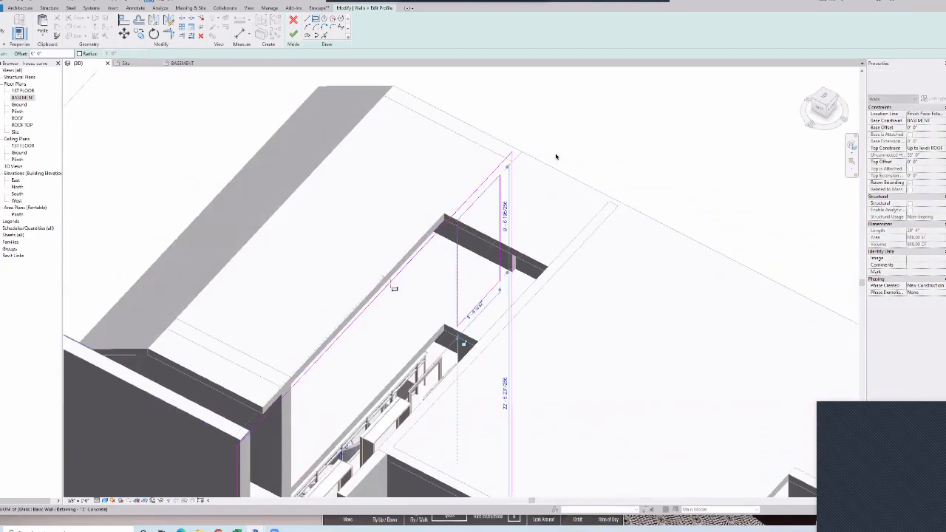
{"action": "left_click", "coordinate": [294, 34]}
{"action": "left_click", "coordinate": [593, 462]}
- Examine the raised walls around the courtyard and entrance, and dismiss the Autodesk licence notice
{"action": "scroll", "coordinate": [438, 327], "scroll_direction": "down", "scroll_amount": 2}
{"action": "middle_click_drag", "start_coordinate": [421, 333], "coordinate": [222, 353], "text": "shift"}
{"action": "scroll", "coordinate": [394, 342], "scroll_direction": "up", "scroll_amount": 1}
{"action": "middle_click_drag", "start_coordinate": [395, 343], "coordinate": [532, 356], "text": "shift"}
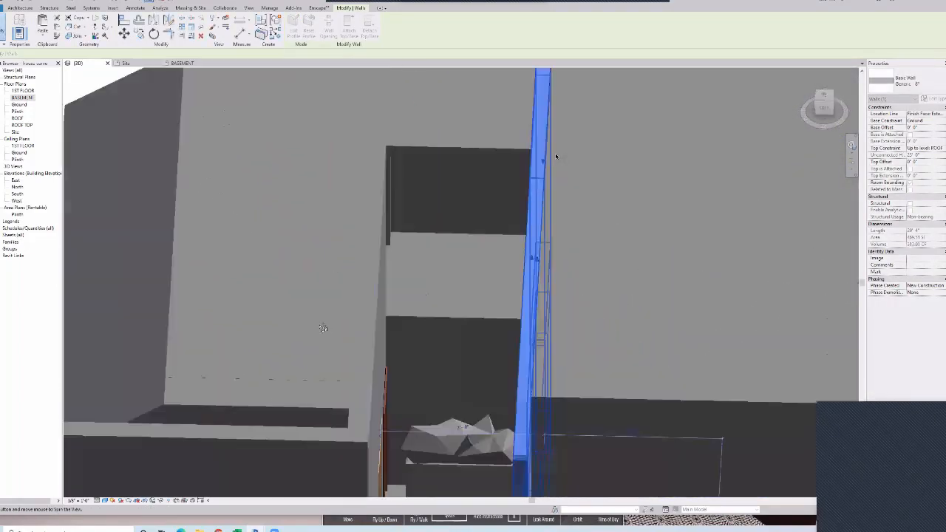
{"action": "middle_click_drag", "start_coordinate": [323, 328], "coordinate": [593, 298], "text": "shift"}
{"action": "left_click", "coordinate": [680, 302]}
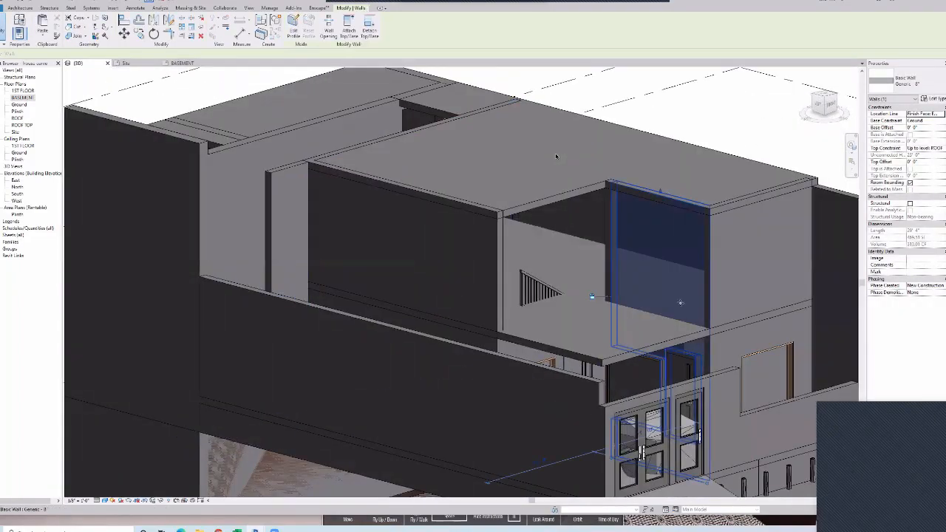
{"action": "middle_click_drag", "start_coordinate": [680, 302], "coordinate": [316, 279], "text": "shift"}
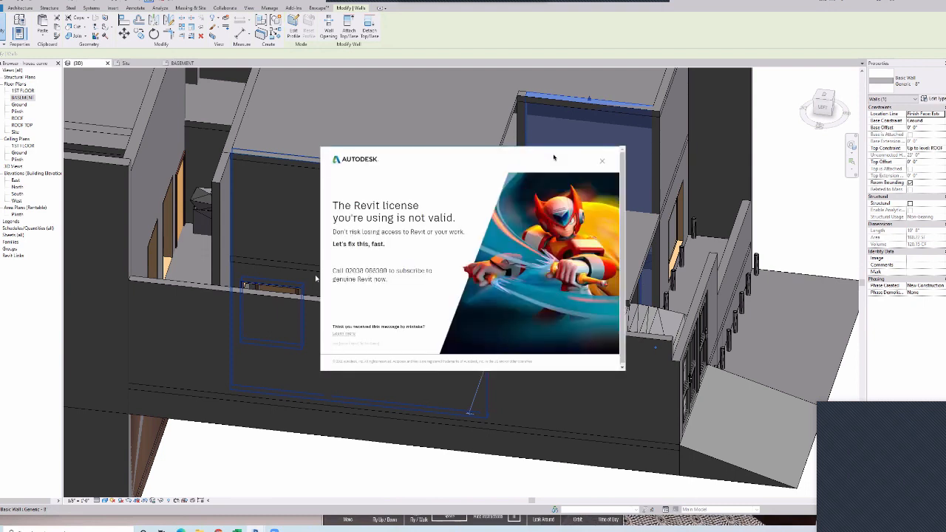
{"action": "left_click", "coordinate": [602, 165]}
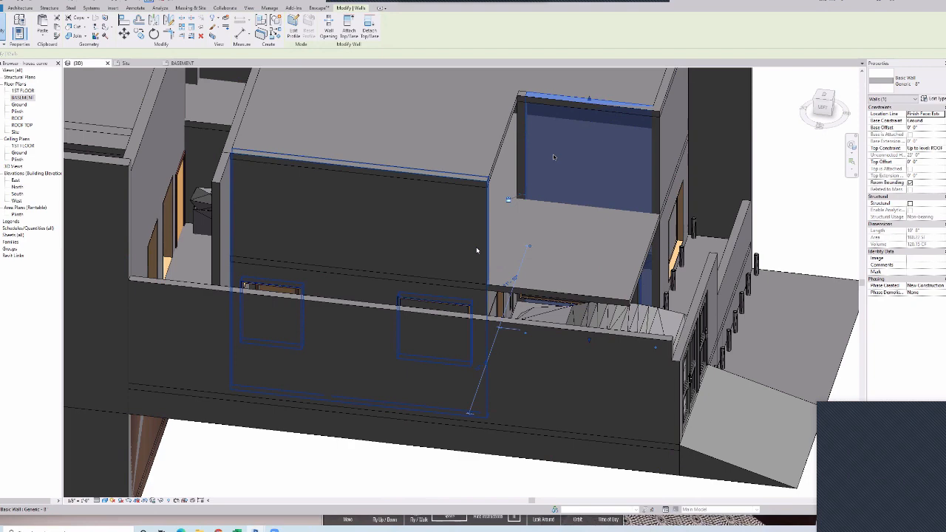
- Show the model in wireframe, raise the 7'-10" interior wall to the ROOF level, and restore the solid visual style
{"action": "scroll", "coordinate": [769, 331], "scroll_direction": "down", "scroll_amount": 2}
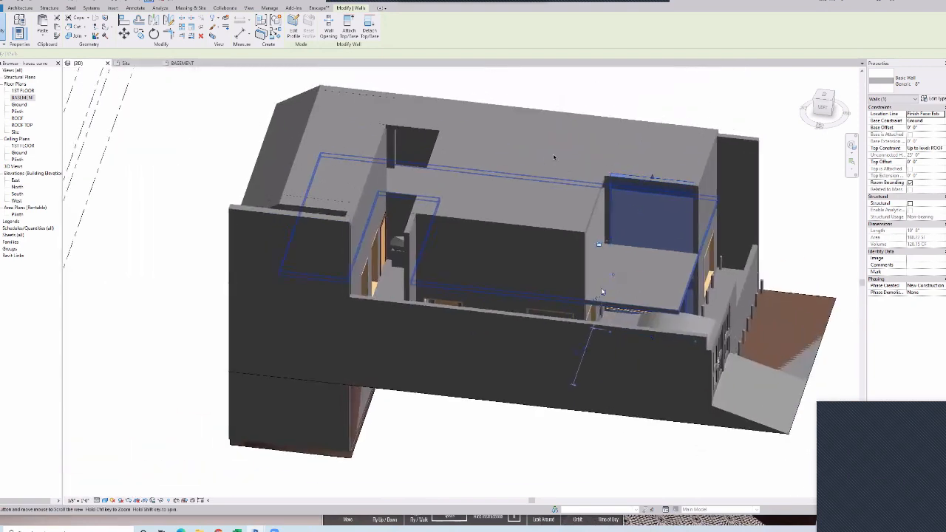
{"action": "key", "text": "w"}
{"action": "key", "text": "f"}
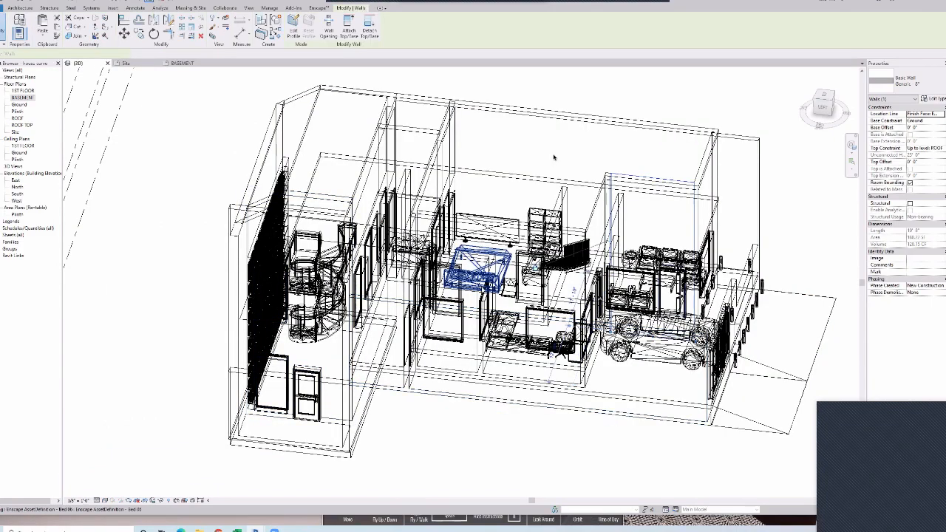
{"action": "scroll", "coordinate": [554, 157], "scroll_direction": "up", "scroll_amount": 4}
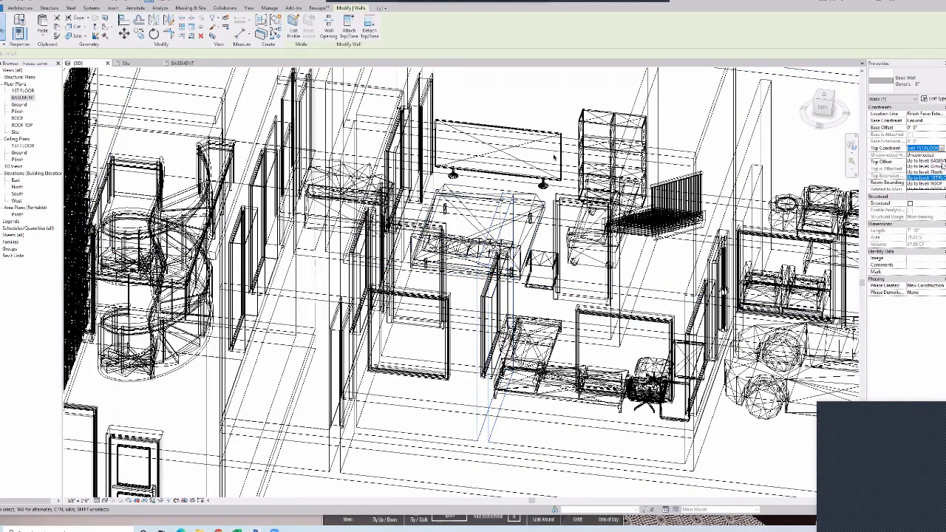
{"action": "left_click", "coordinate": [940, 177]}
{"action": "left_click", "coordinate": [105, 500]}
{"action": "left_click", "coordinate": [127, 484]}
- Copy the fixed side-wall window nearest the courtyard and paste it aligned to the 1ST FLOOR level
{"action": "left_click", "coordinate": [425, 300]}
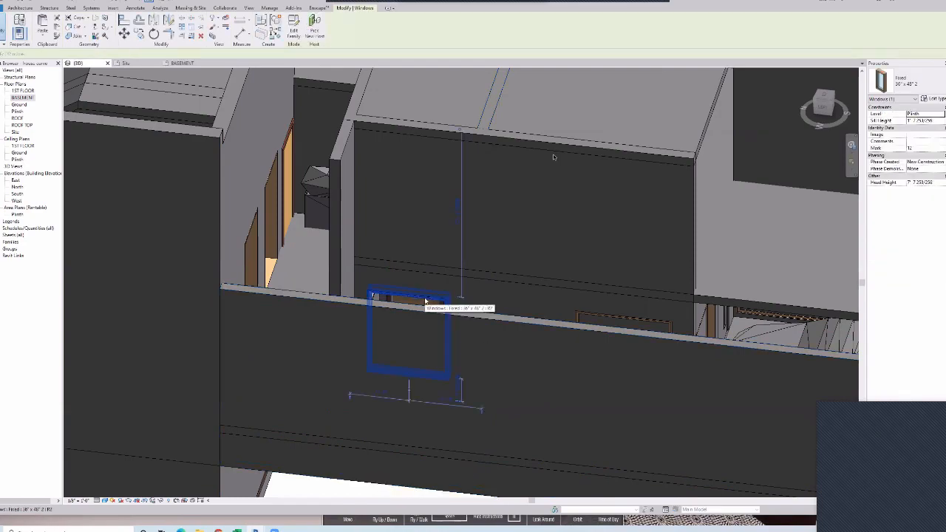
{"action": "left_click", "coordinate": [42, 34]}
{"action": "left_click", "coordinate": [68, 57]}
{"action": "left_click", "coordinate": [461, 311]}
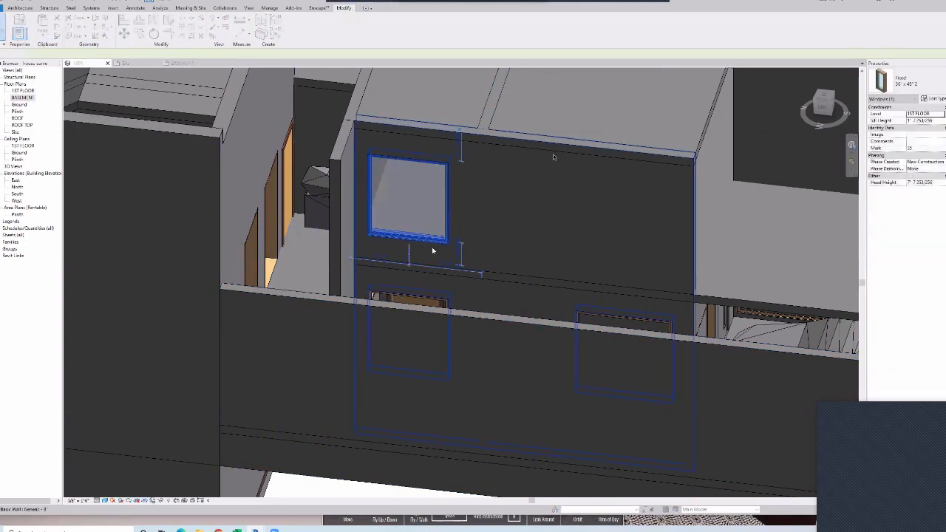
{"action": "middle_click_drag", "start_coordinate": [434, 251], "coordinate": [294, 272], "text": "shift"}
{"action": "left_click", "coordinate": [553, 157]}
- Examine the house from above and check the roof slab's outline in the ROOF floor plan
{"action": "scroll", "coordinate": [554, 157], "scroll_direction": "down", "scroll_amount": 2}
{"action": "middle_click_drag", "start_coordinate": [553, 156], "coordinate": [650, 357], "text": "shift"}
{"action": "scroll", "coordinate": [650, 357], "scroll_direction": "up", "scroll_amount": 1}
{"action": "mouse_move", "coordinate": [520, 252]}
{"action": "middle_mouse_down"}
{"action": "mouse_move", "coordinate": [521, 333]}
{"action": "mouse_move", "coordinate": [510, 244]}
{"action": "middle_mouse_up"}
{"action": "scroll", "coordinate": [621, 424], "scroll_direction": "down", "scroll_amount": 1}
{"action": "middle_click_drag", "start_coordinate": [621, 424], "coordinate": [593, 494]}
{"action": "scroll", "coordinate": [583, 247], "scroll_direction": "up", "scroll_amount": 3}
{"action": "double_click", "coordinate": [19, 118]}
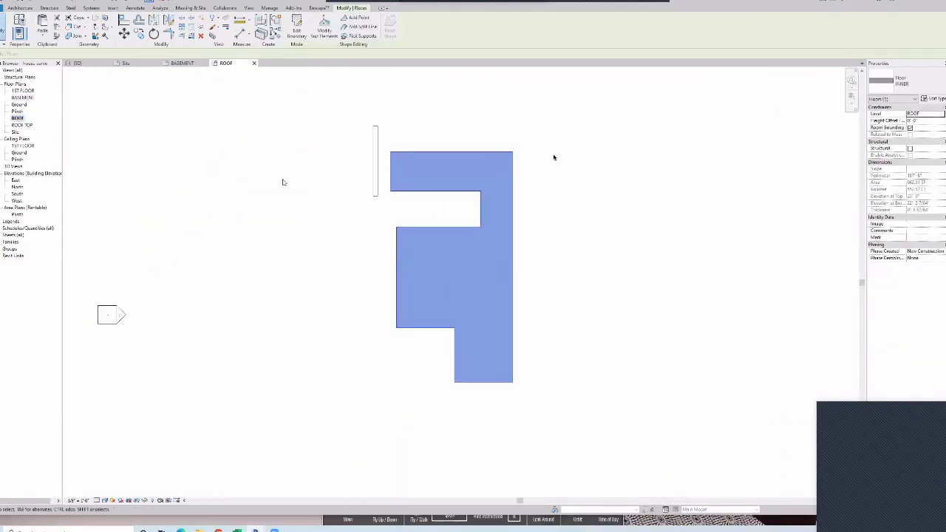
- In the 1ST FLOOR plan, draw a similar 8'-2" wall closing the room above the kitchen, flush with the 7'-10" wall's end
{"action": "double_click", "coordinate": [23, 91]}
{"action": "scroll", "coordinate": [419, 244], "scroll_direction": "up", "scroll_amount": 2}
{"action": "scroll", "coordinate": [418, 243], "scroll_direction": "up", "scroll_amount": 2}
{"action": "right_click", "coordinate": [485, 253]}
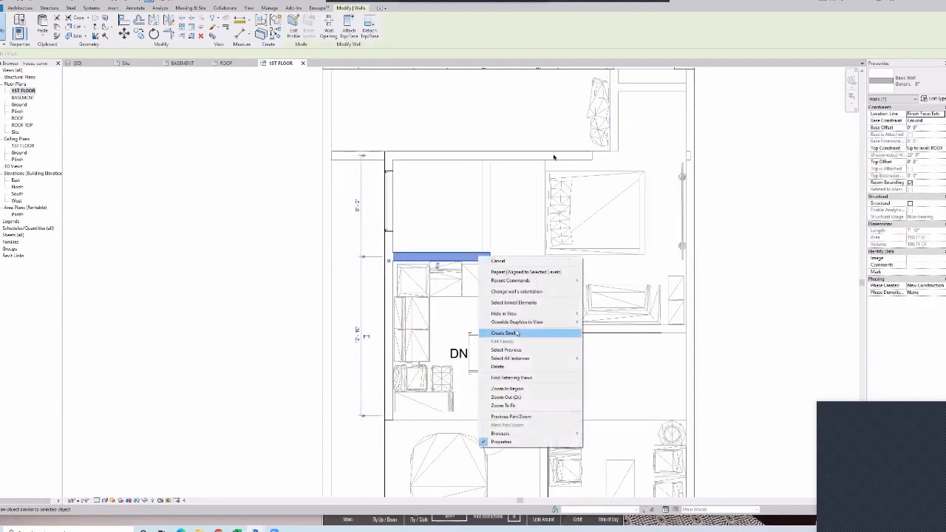
{"action": "left_click", "coordinate": [518, 331]}
{"action": "key", "text": "Escape"}
{"action": "key", "text": "Escape"}
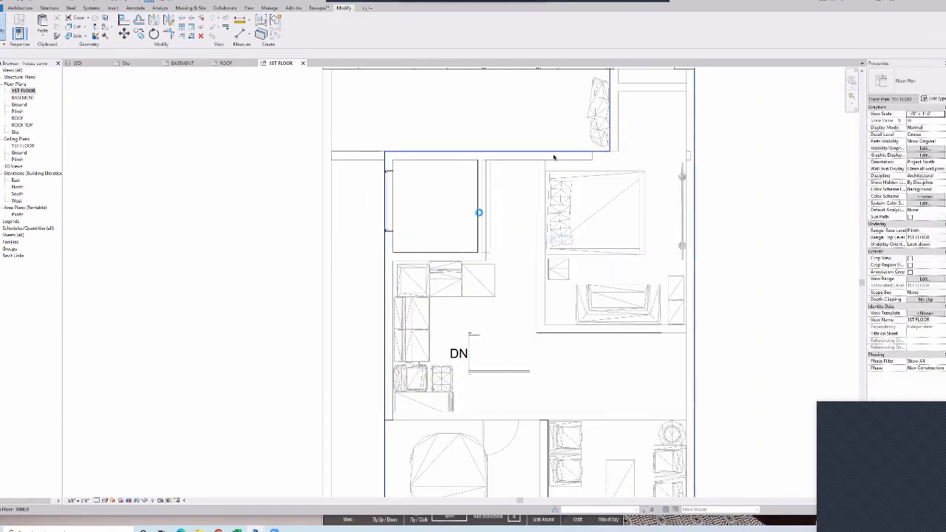
{"action": "left_click", "coordinate": [481, 214]}
{"action": "left_click_drag", "start_coordinate": [482, 220], "coordinate": [485, 224]}
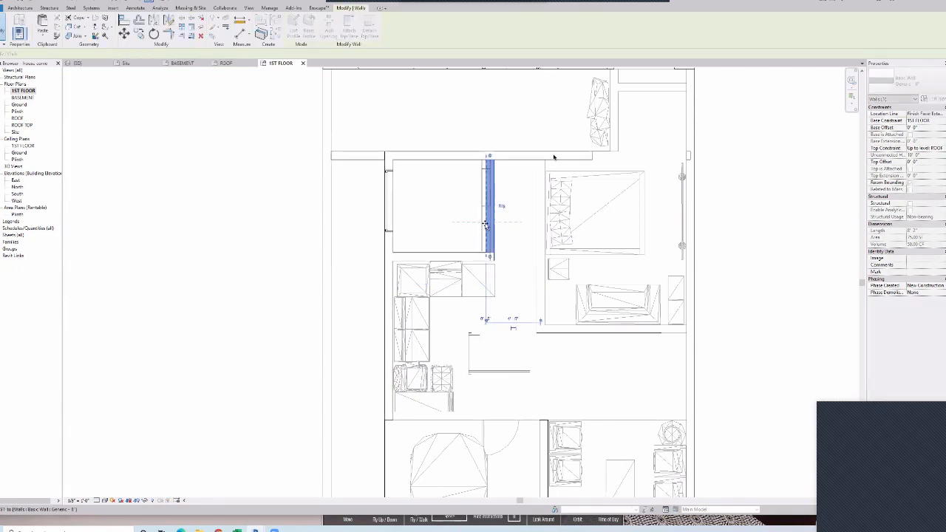
- Edit the 1ST FLOOR slab's boundary, moving its side edge to the rear room's inner wall and its rear edge to the rear wall's outer face
{"action": "scroll", "coordinate": [554, 157], "scroll_direction": "down", "scroll_amount": 3}
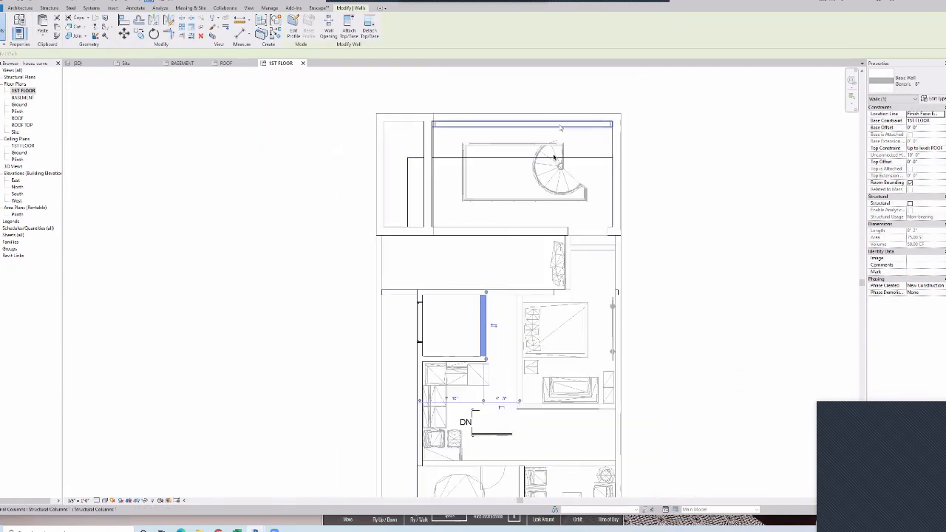
{"action": "double_click", "coordinate": [553, 156]}
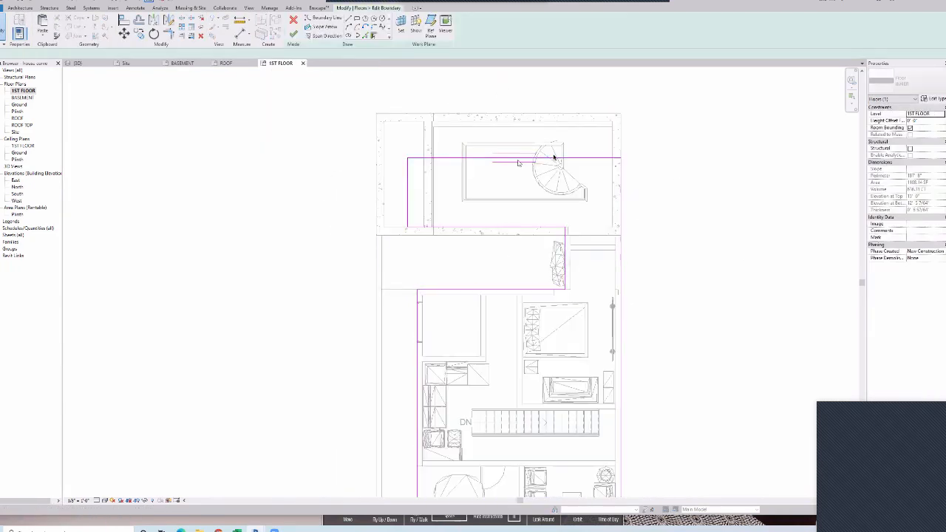
{"action": "left_click_drag", "start_coordinate": [410, 166], "coordinate": [432, 178]}
{"action": "left_click_drag", "start_coordinate": [476, 157], "coordinate": [487, 127]}
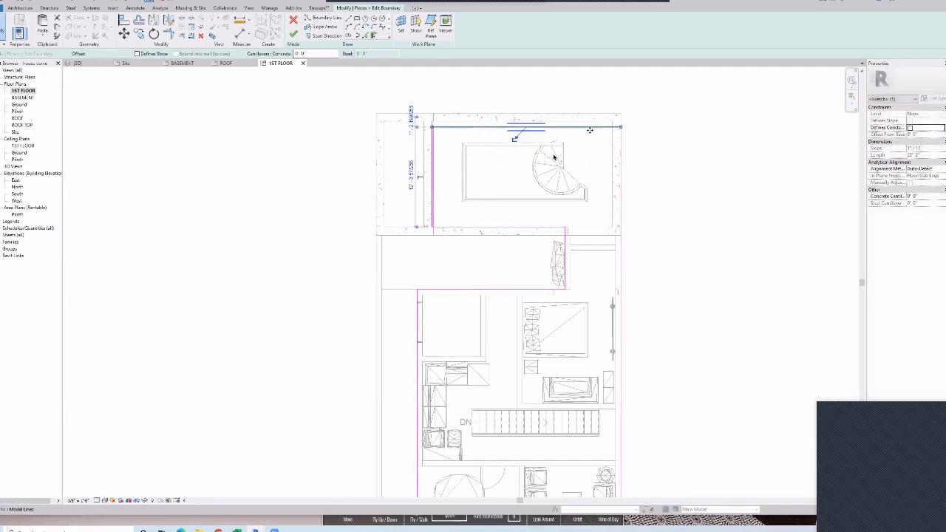
{"action": "left_click_drag", "start_coordinate": [590, 127], "coordinate": [593, 114]}
{"action": "middle_click_drag", "start_coordinate": [484, 339], "coordinate": [487, 301]}
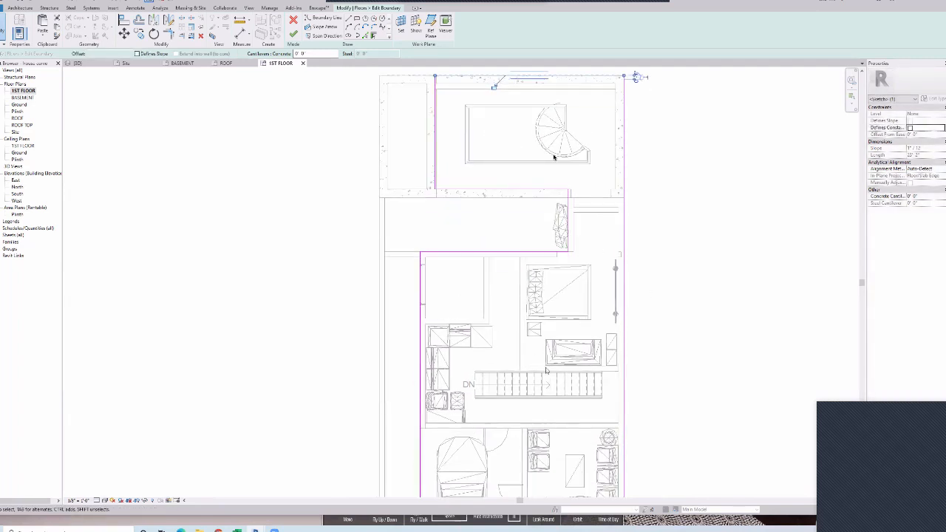
{"action": "scroll", "coordinate": [559, 292], "scroll_direction": "down", "scroll_amount": 1}
{"action": "middle_click_drag", "start_coordinate": [559, 292], "coordinate": [563, 222]}
{"action": "left_click", "coordinate": [293, 34]}
{"action": "left_click", "coordinate": [490, 266]}
{"action": "middle_click_drag", "start_coordinate": [572, 376], "coordinate": [587, 344]}
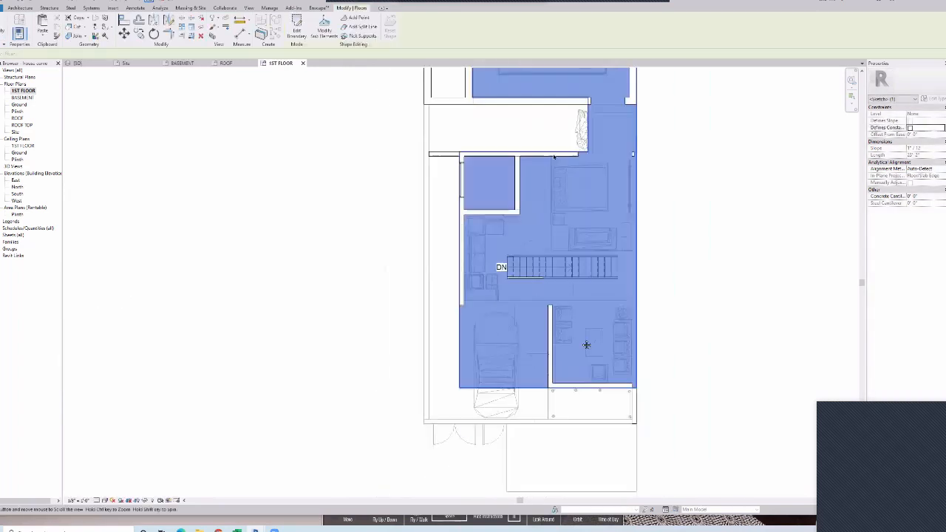
{"action": "key", "text": "Escape"}
- Create a similar 12'-2" wall between the front living room and the stair hall, from the side wall to the living room's inner wall
{"action": "left_click", "coordinate": [549, 346]}
{"action": "scroll", "coordinate": [549, 346], "scroll_direction": "up", "scroll_amount": 2}
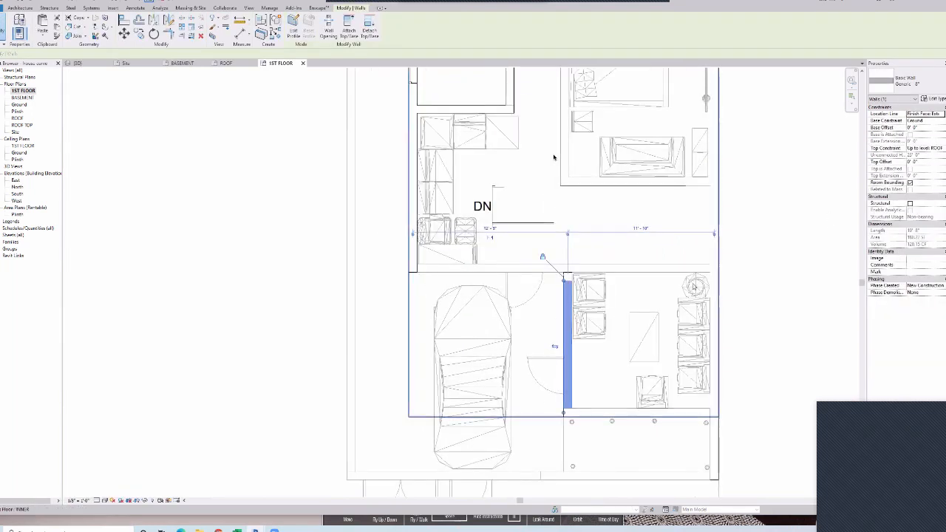
{"action": "right_click", "coordinate": [563, 319]}
{"action": "left_click", "coordinate": [597, 392]}
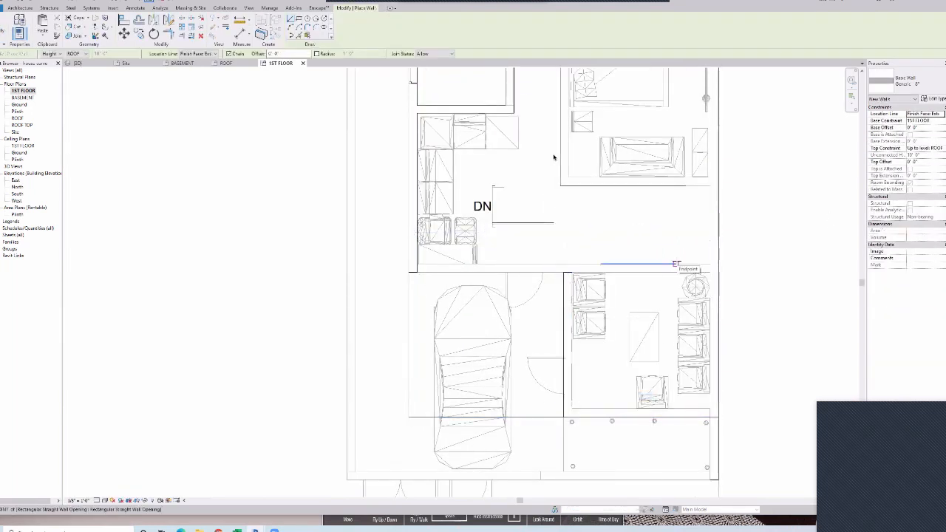
{"action": "left_click", "coordinate": [714, 269]}
{"action": "left_click", "coordinate": [566, 269]}
{"action": "key", "text": "Escape"}
{"action": "key", "text": "Escape"}
- Place a door in the 12'-2" wall near its side-wall end and nudge it slightly away from the corner
{"action": "left_click", "coordinate": [577, 269]}
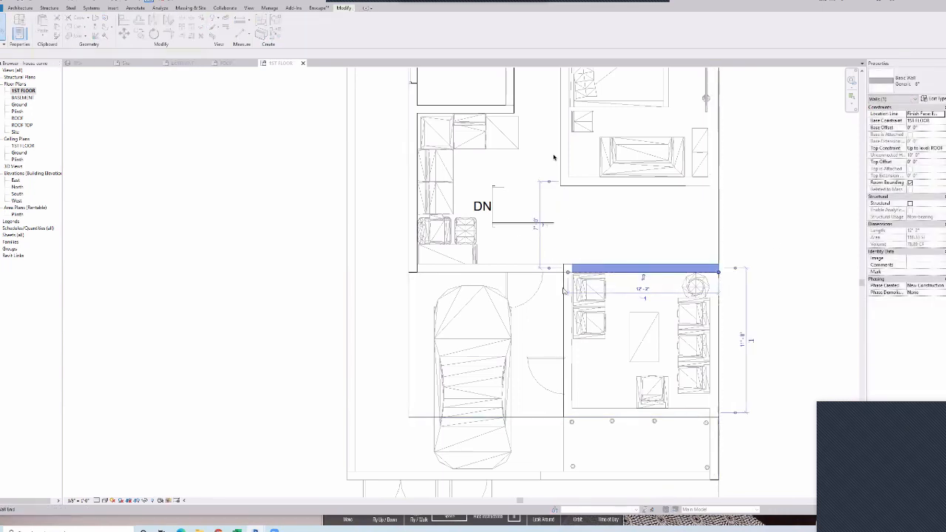
{"action": "key", "text": "d"}
{"action": "key", "text": "r"}
{"action": "left_click", "coordinate": [700, 271]}
{"action": "key", "text": "Escape"}
{"action": "key", "text": "Escape"}
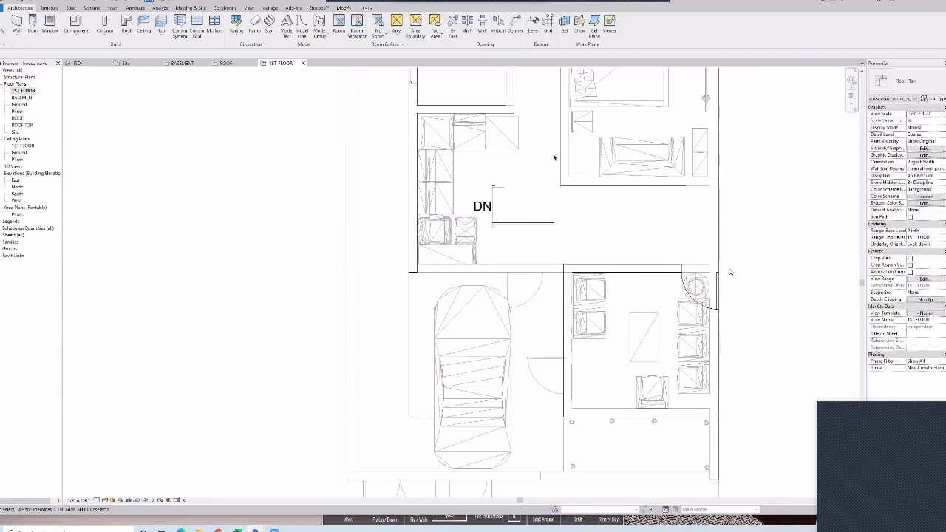
{"action": "left_click", "coordinate": [714, 276]}
{"action": "key", "text": "Left"}
{"action": "key", "text": "Left"}
{"action": "key", "text": "w"}
{"action": "key", "text": "n"}
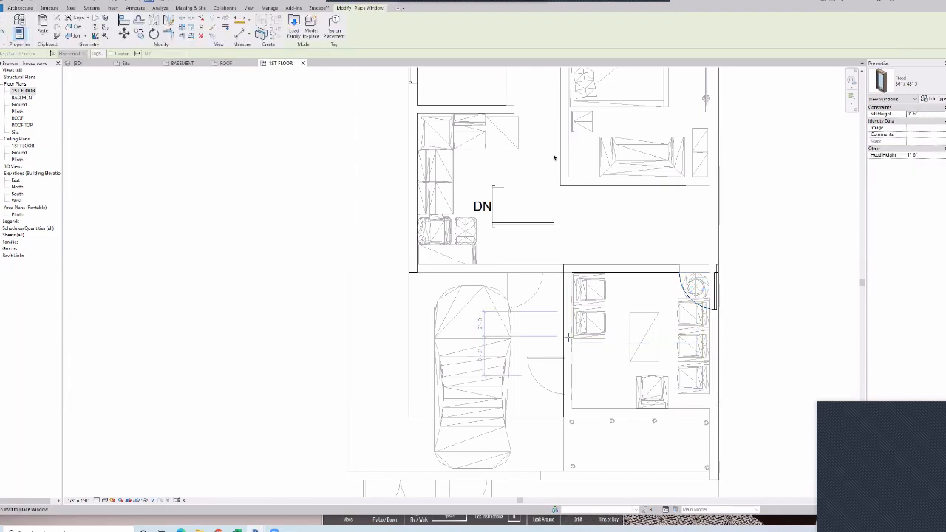
{"action": "key", "text": "Escape"}
- View the house from above in the 3D view and inspect it in Enscape before returning to Revit
{"action": "middle_click_drag", "start_coordinate": [540, 190], "coordinate": [571, 261]}
{"action": "scroll", "coordinate": [572, 260], "scroll_direction": "down", "scroll_amount": 1}
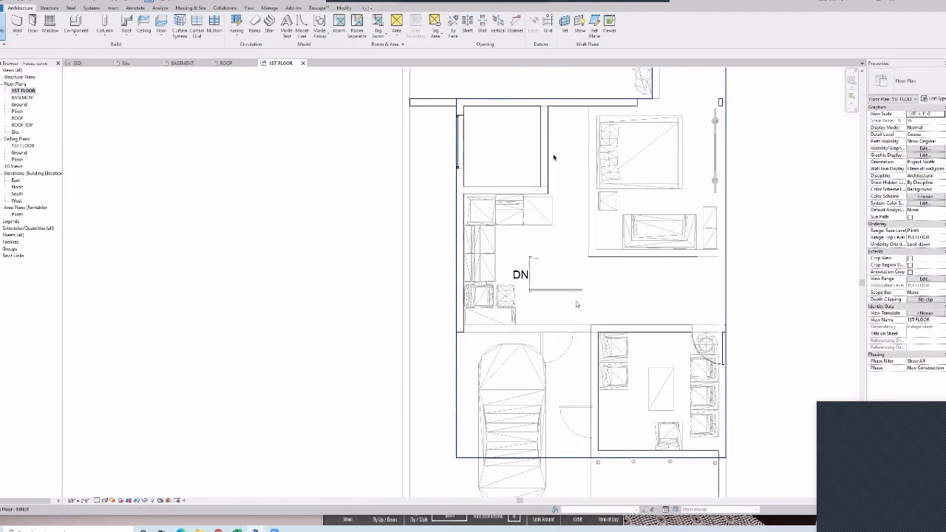
{"action": "left_click", "coordinate": [83, 64]}
{"action": "middle_click_drag", "start_coordinate": [618, 355], "coordinate": [591, 308]}
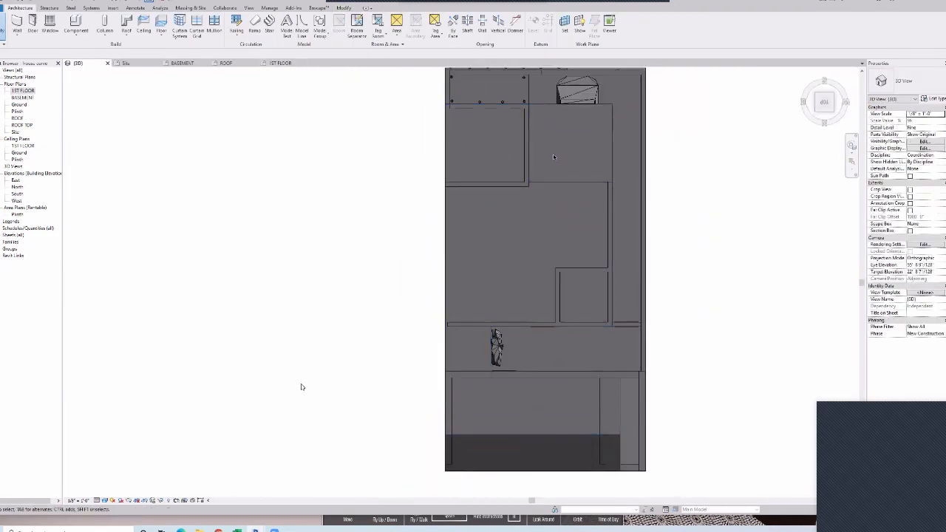
{"action": "mouse_move", "coordinate": [255, 530]}
{"action": "left_click", "coordinate": [296, 501]}
{"action": "right_click_drag", "start_coordinate": [473, 333], "coordinate": [333, 250]}
{"action": "mouse_move", "coordinate": [553, 156]}
{"action": "right_mouse_down"}
{"action": "mouse_move", "coordinate": [732, 291]}
{"action": "mouse_move", "coordinate": [554, 157]}
{"action": "right_mouse_up"}
{"action": "mouse_move", "coordinate": [255, 530]}
{"action": "left_click", "coordinate": [214, 502]}
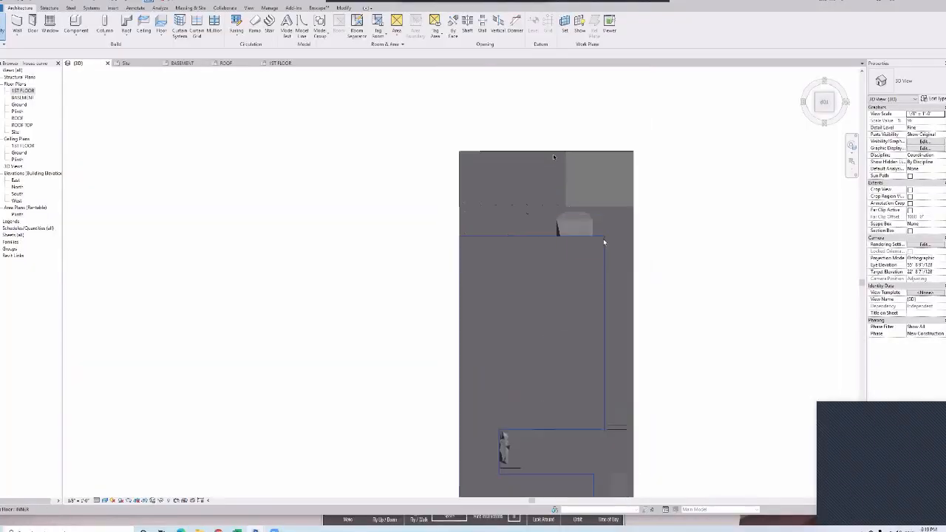
- Move the 12'-2" wall toward the courtyard to lengthen the front room, unjoining the elements that cannot stay joined
{"action": "left_click", "coordinate": [528, 271]}
{"action": "middle_click_drag", "start_coordinate": [528, 272], "coordinate": [553, 219]}
{"action": "left_click", "coordinate": [512, 258]}
{"action": "left_click_drag", "start_coordinate": [508, 330], "coordinate": [508, 333]}
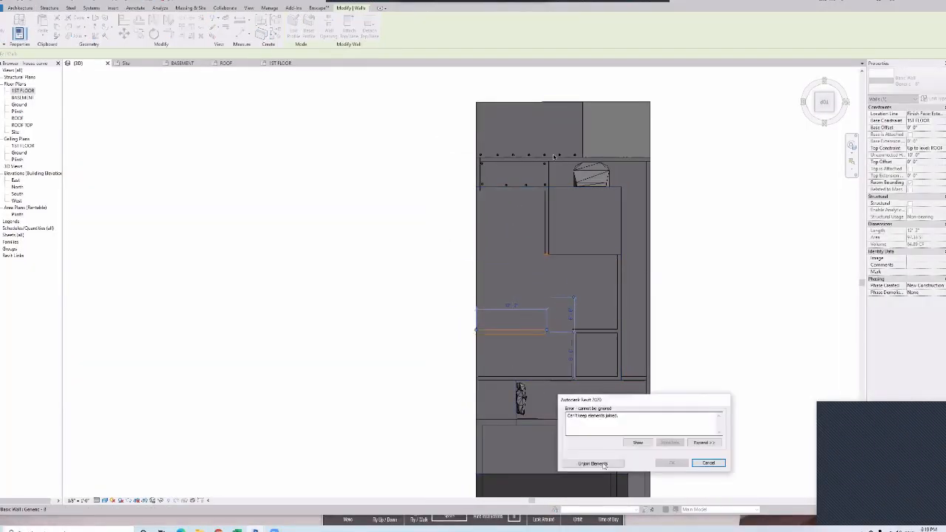
{"action": "left_click", "coordinate": [600, 462]}
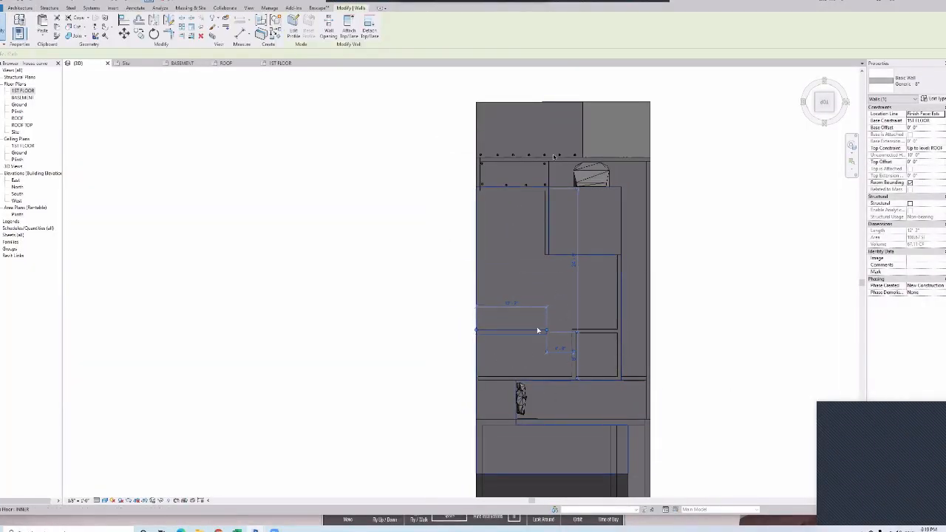
{"action": "left_click", "coordinate": [296, 238]}
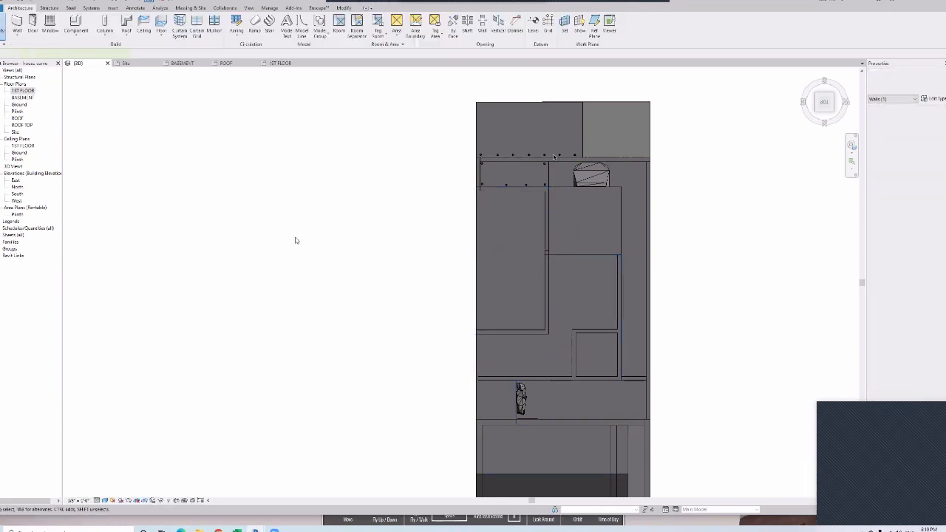
- Edit the roof slab's boundary to cut a rectangular skylight opening above the rear room
{"action": "key", "text": "alt+Tab"}
{"action": "mouse_move", "coordinate": [553, 157]}
{"action": "right_mouse_down"}
{"action": "mouse_move", "coordinate": [125, 274]}
{"action": "mouse_move", "coordinate": [387, 311]}
{"action": "mouse_move", "coordinate": [554, 157]}
{"action": "right_mouse_up"}
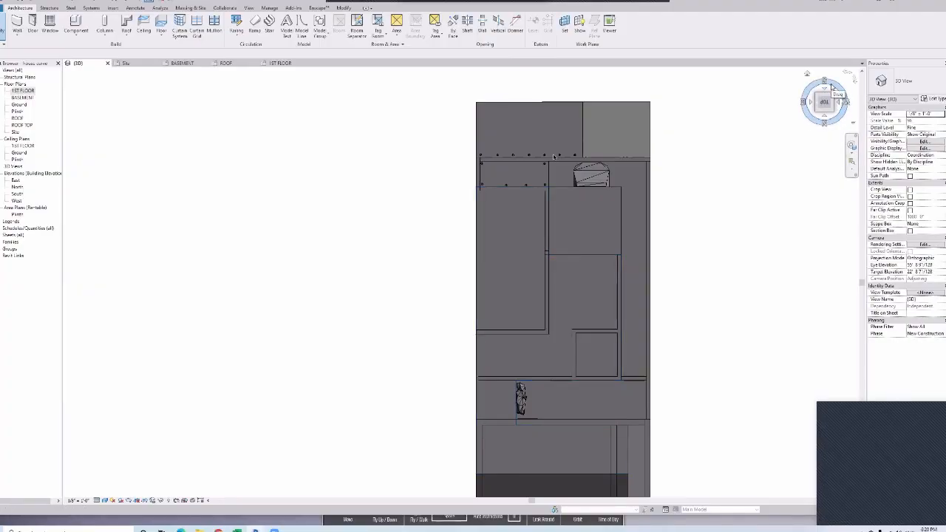
{"action": "left_click_drag", "start_coordinate": [831, 86], "coordinate": [823, 96]}
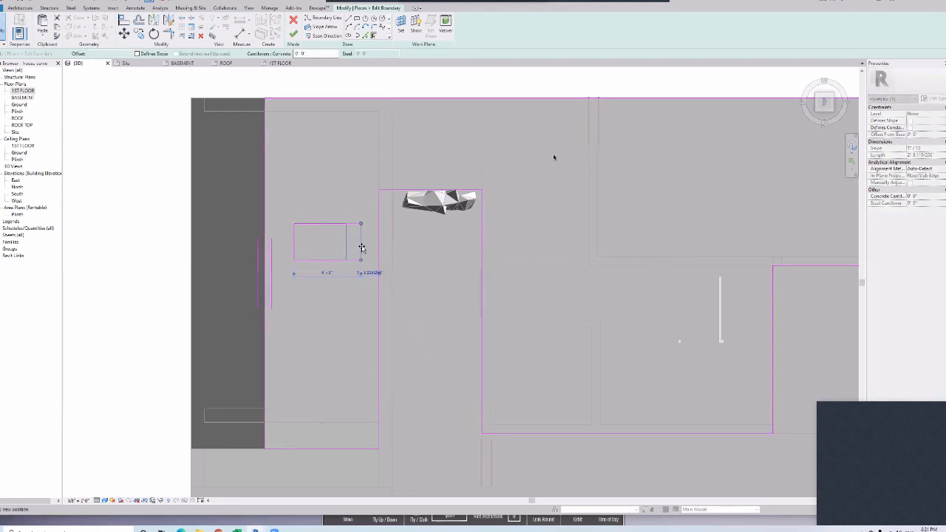
{"action": "left_click", "coordinate": [293, 35]}
{"action": "left_click", "coordinate": [669, 462]}
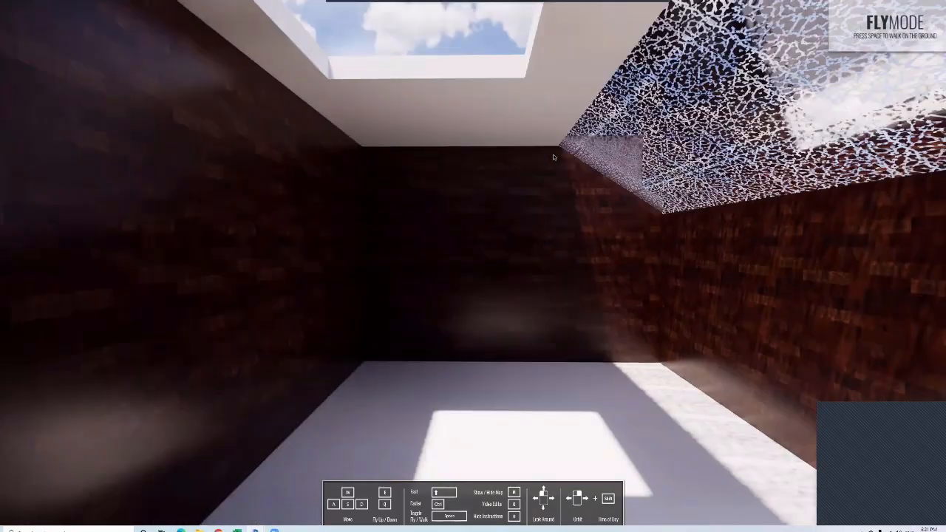
- Examine the rear room's skylight and sloped screen in the Enscape walkthrough
{"action": "key", "text": "q"}
{"action": "left_click_drag", "start_coordinate": [554, 157], "coordinate": [754, 77]}
{"action": "key", "text": "e"}
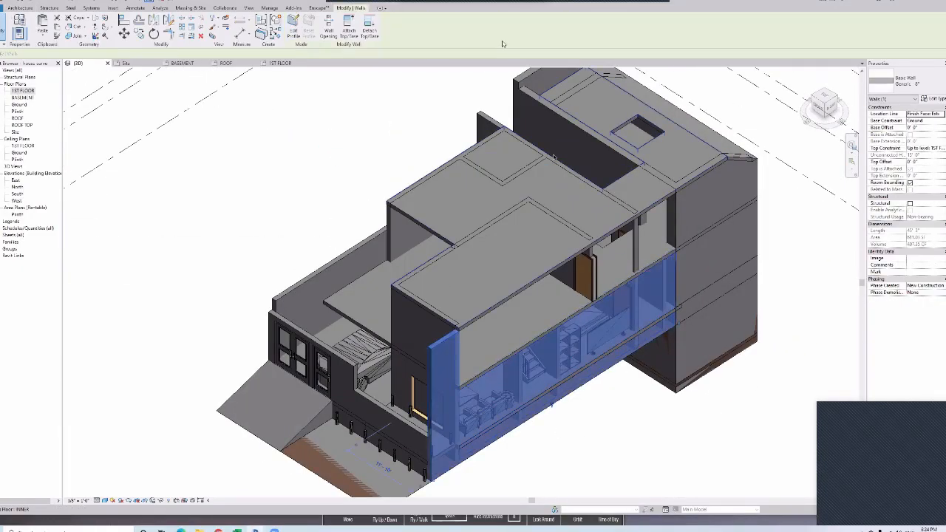
- Extend the 1ST FLOOR slab over the front window as a canopy, close its boundary, and attach the walls below to it
{"action": "left_click", "coordinate": [571, 475]}
{"action": "middle_click_drag", "start_coordinate": [553, 157], "coordinate": [553, 157], "text": "shift"}
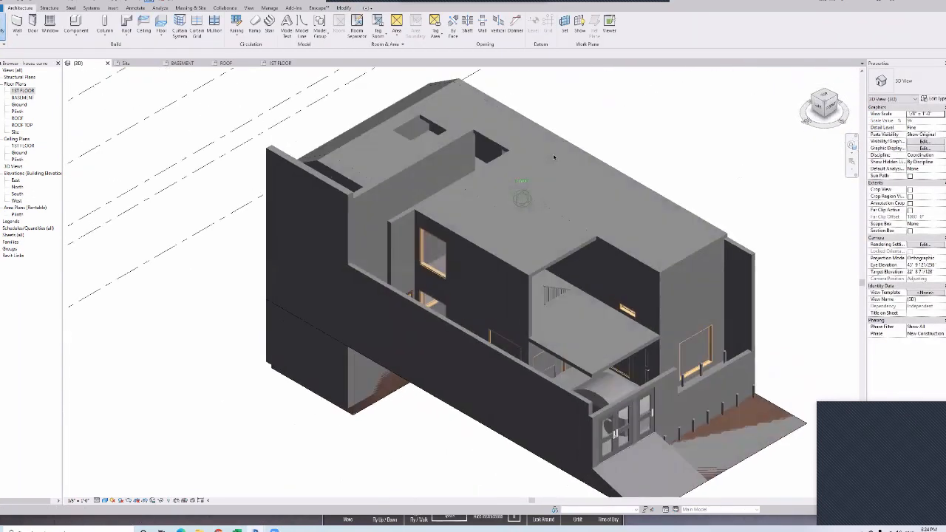
{"action": "left_click", "coordinate": [297, 29]}
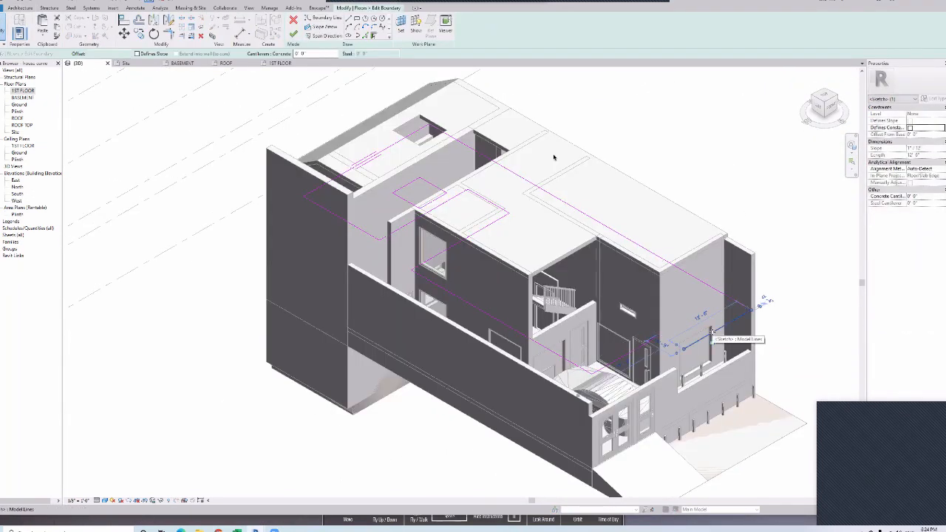
{"action": "key", "text": "Delete"}
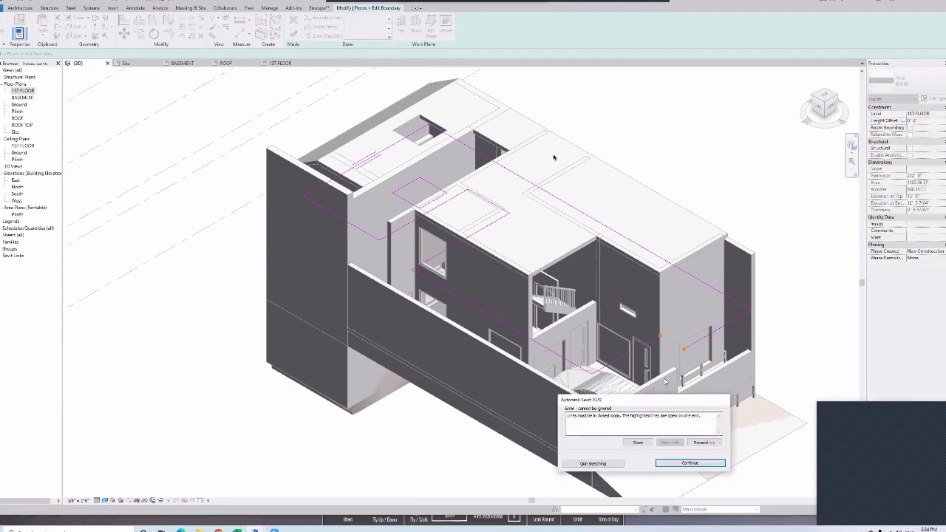
{"action": "left_click", "coordinate": [683, 349]}
{"action": "left_click", "coordinate": [660, 337]}
{"action": "left_click", "coordinate": [293, 34]}
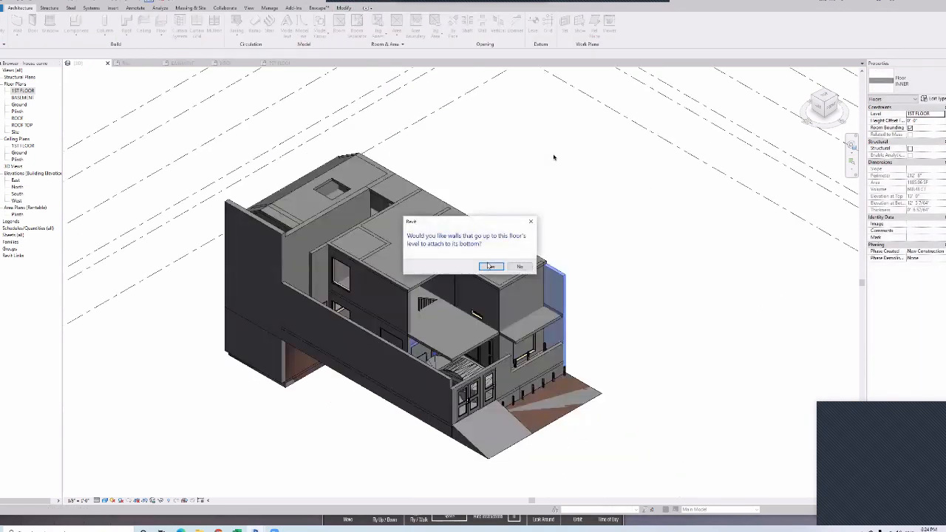
{"action": "left_click", "coordinate": [490, 266]}
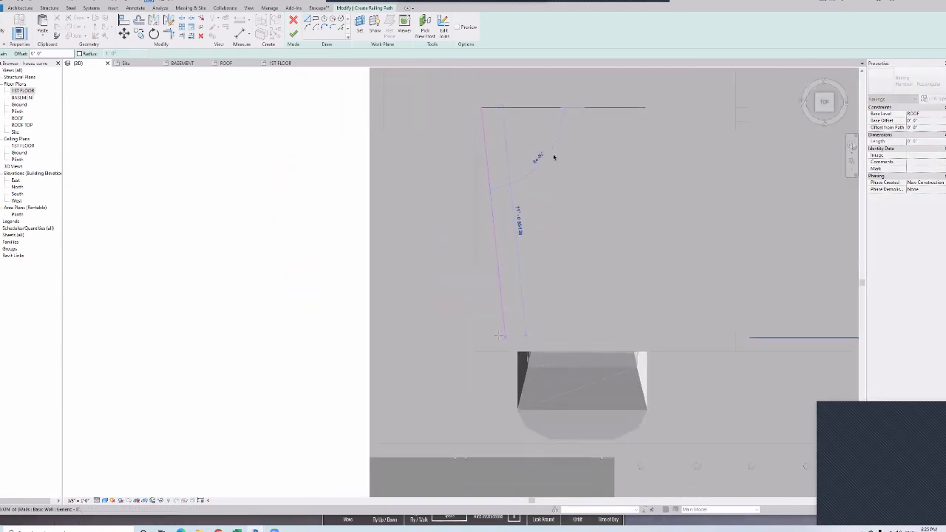
- Sketch a rectangular handrail along the two open edges of the first-floor terrace and set its base level to 1ST FLOOR
{"action": "left_click", "coordinate": [735, 345]}
{"action": "right_click", "coordinate": [570, 209]}
{"action": "left_click", "coordinate": [589, 213]}
{"action": "left_click", "coordinate": [293, 34]}
{"action": "scroll", "coordinate": [609, 237], "scroll_direction": "down", "scroll_amount": 2}
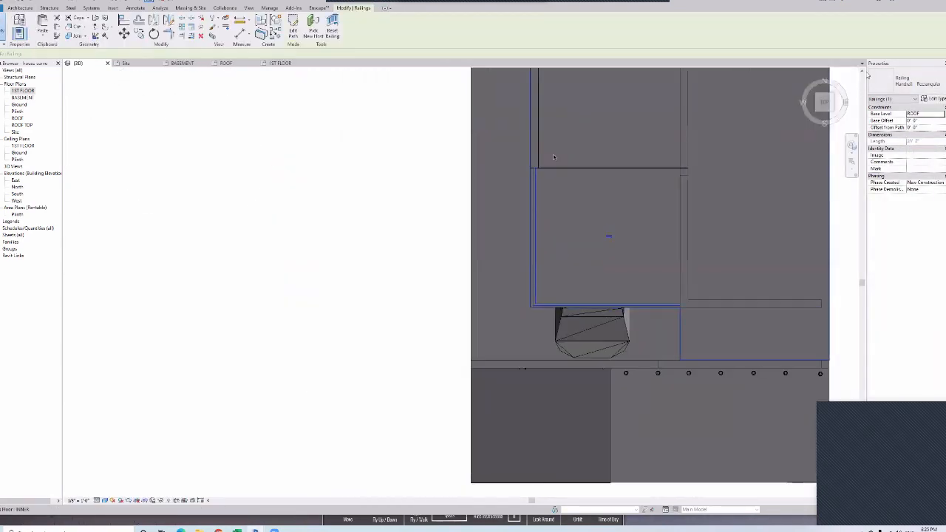
{"action": "middle_click_drag", "start_coordinate": [609, 237], "coordinate": [394, 275], "text": "shift"}
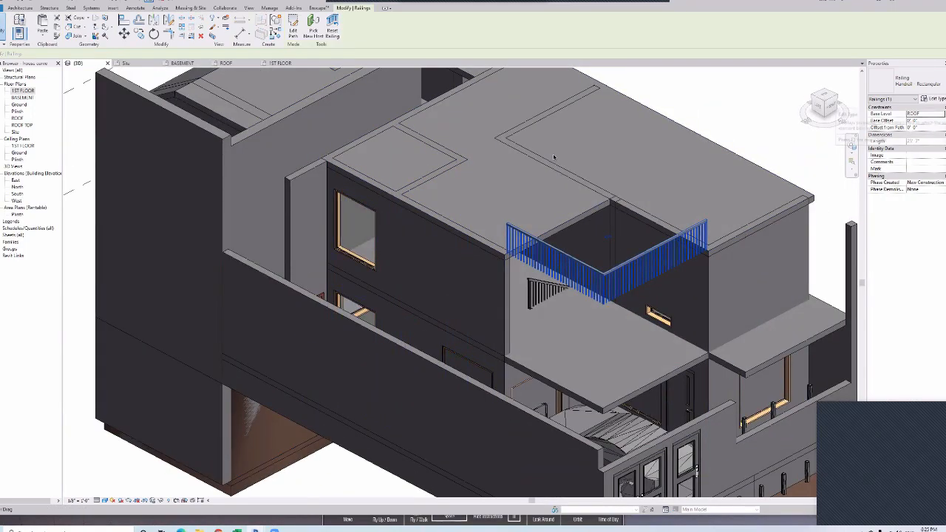
{"action": "left_click", "coordinate": [919, 144]}
{"action": "middle_click_drag", "start_coordinate": [848, 313], "coordinate": [777, 310]}
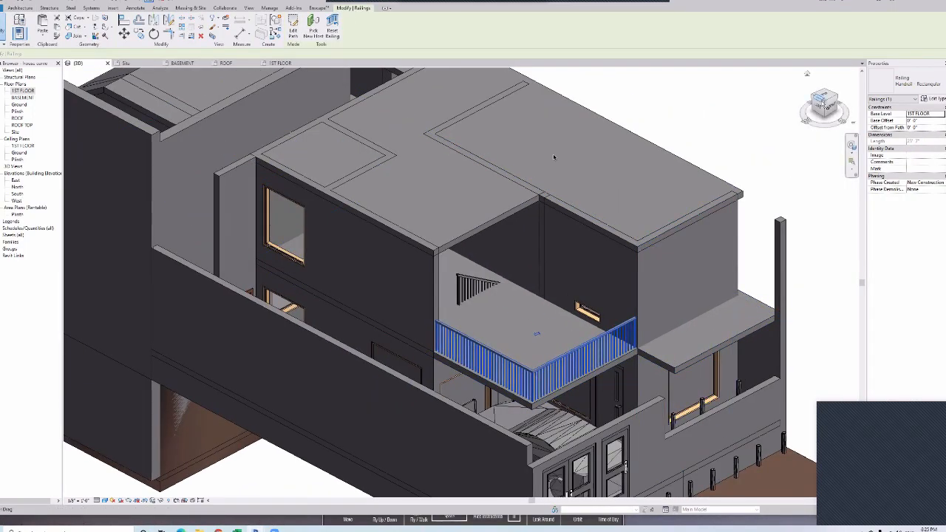
- Attach the top of the long side boundary wall to the roof slab, unjoining the elements that cannot stay joined
{"action": "middle_click_drag", "start_coordinate": [553, 156], "coordinate": [675, 310], "text": "shift"}
{"action": "scroll", "coordinate": [675, 311], "scroll_direction": "down", "scroll_amount": 2}
{"action": "left_click", "coordinate": [495, 352]}
{"action": "left_click", "coordinate": [349, 28]}
{"action": "left_click", "coordinate": [487, 169]}
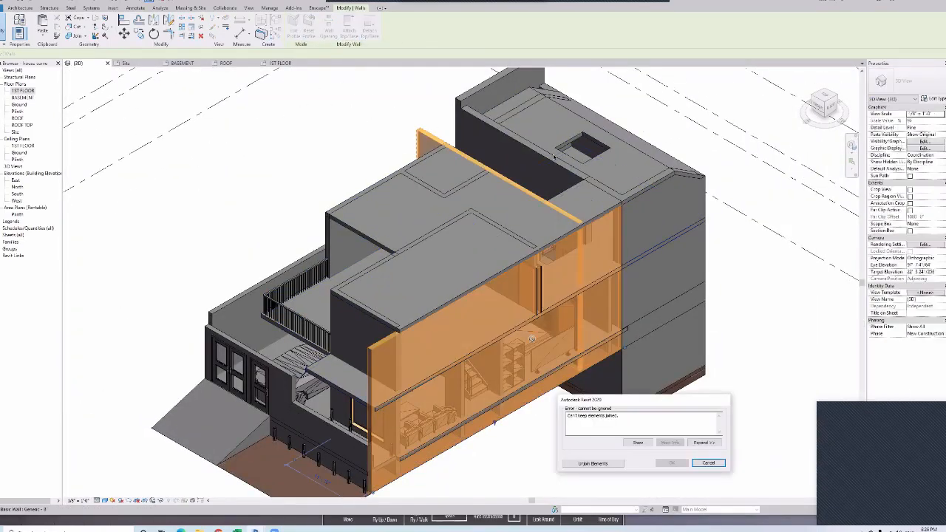
{"action": "left_click", "coordinate": [599, 463]}
- Raise the courtyard wall behind the planter to the ROOF level and add fixed windows on the first floor there and facing the terrace
{"action": "left_click_drag", "start_coordinate": [825, 103], "coordinate": [888, 87]}
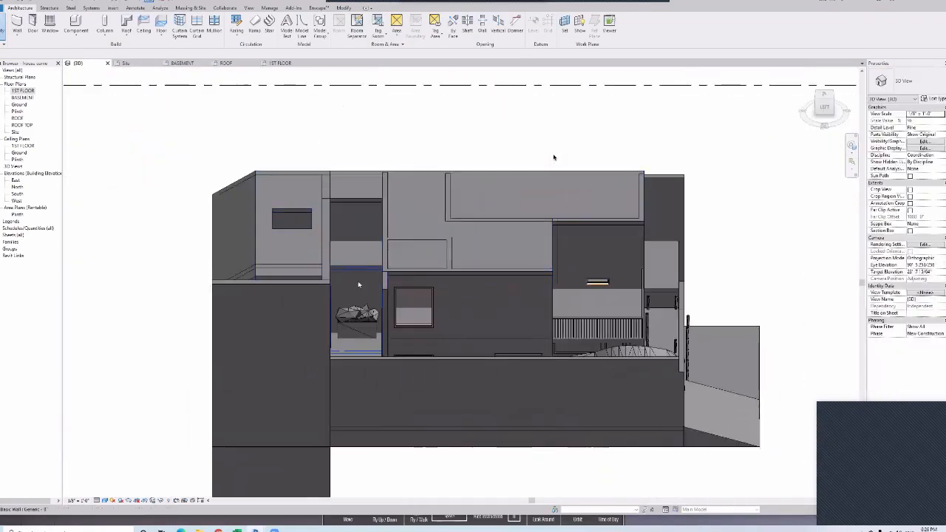
{"action": "left_click", "coordinate": [357, 280]}
{"action": "left_click", "coordinate": [923, 148]}
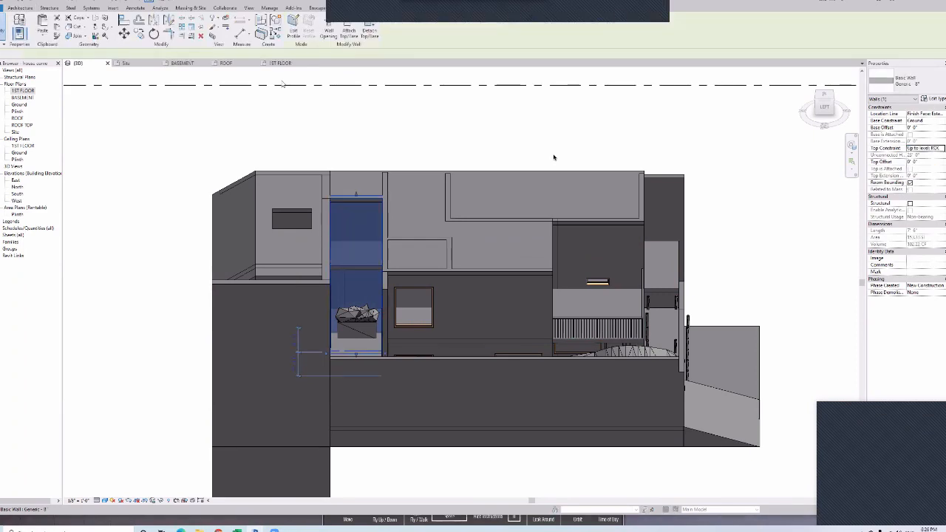
{"action": "key", "text": "w"}
{"action": "key", "text": "n"}
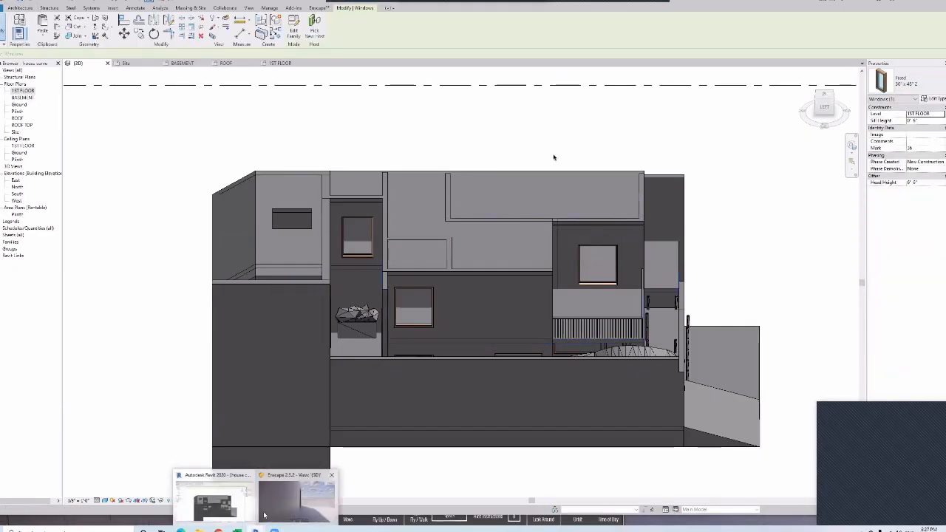
- Switch to Enscape and walk through the first-floor rooms, inspecting the door, the windows and the view onto the terrace
{"action": "left_click", "coordinate": [264, 515]}
{"action": "right_click_drag", "start_coordinate": [494, 230], "coordinate": [421, 230]}
{"action": "key", "text": "w"}
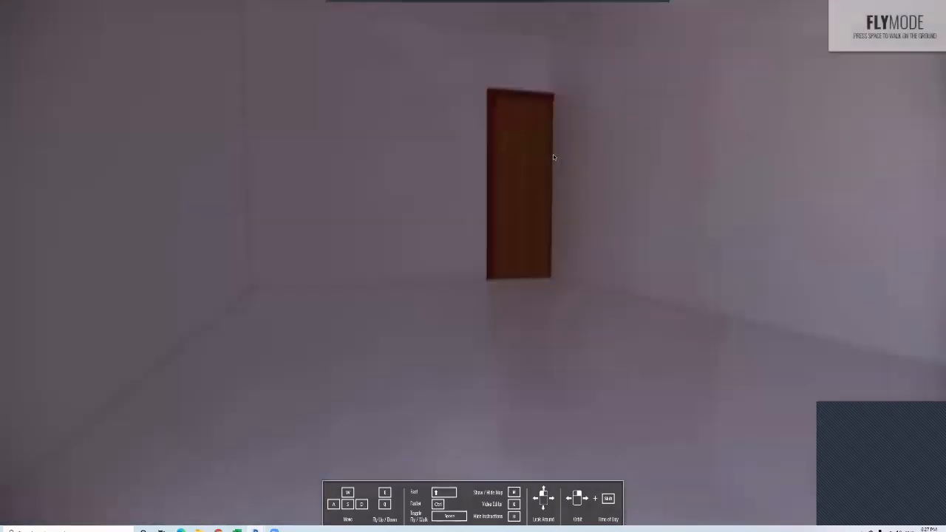
{"action": "left_click_drag", "start_coordinate": [554, 157], "coordinate": [419, 326]}
{"action": "key", "text": "w"}
{"action": "key", "text": "s"}
{"action": "key", "text": "w"}
{"action": "key", "text": "w"}
{"action": "key", "text": "w"}
{"action": "key", "text": "w"}
{"action": "key", "text": "w"}
{"action": "key", "text": "a"}
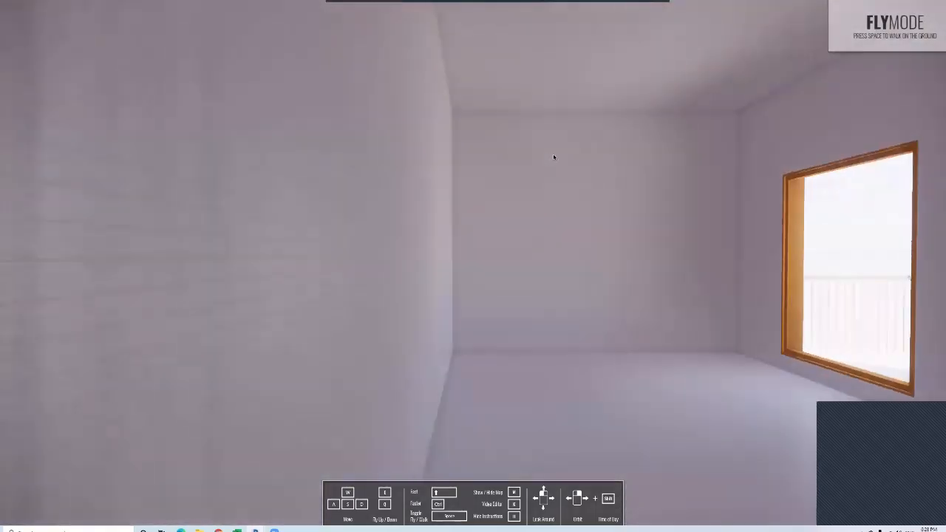
{"action": "key", "text": "w"}
{"action": "left_click_drag", "start_coordinate": [554, 157], "coordinate": [555, 156]}
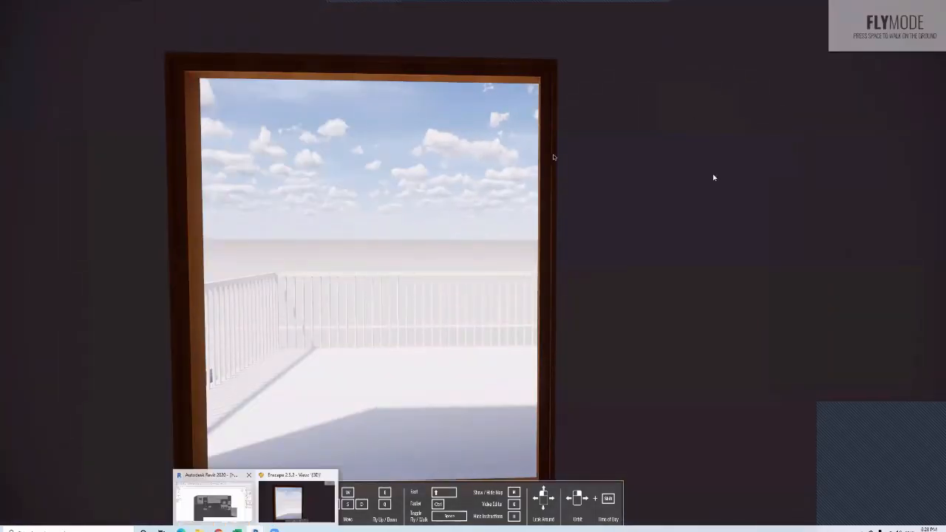
- Switch back to Revit and delete the fixed window in the first-floor wall facing the terrace
{"action": "left_click", "coordinate": [215, 501]}
{"action": "left_click", "coordinate": [833, 99]}
{"action": "left_click", "coordinate": [452, 226]}
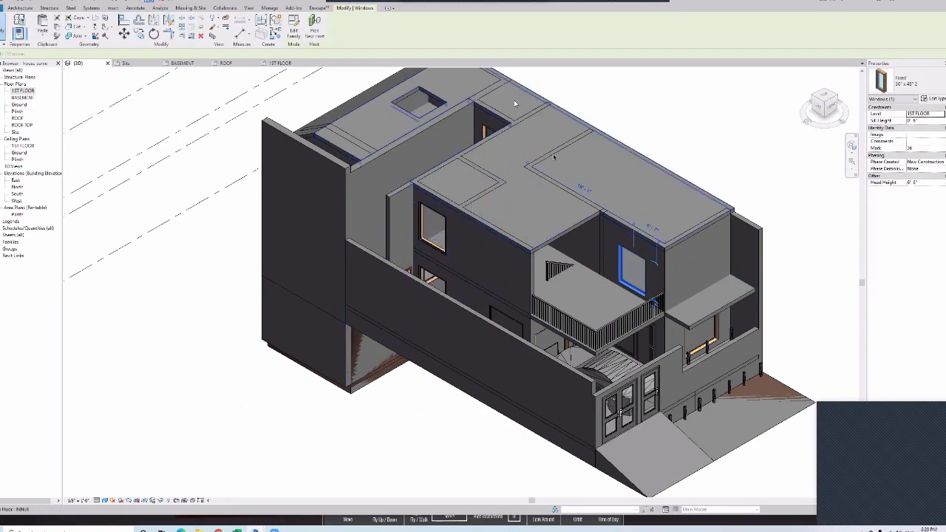
{"action": "middle_click_drag", "start_coordinate": [580, 137], "coordinate": [632, 132], "text": "shift"}
{"action": "middle_click_drag", "start_coordinate": [553, 157], "coordinate": [553, 157], "text": "shift"}
{"action": "key", "text": "Escape"}
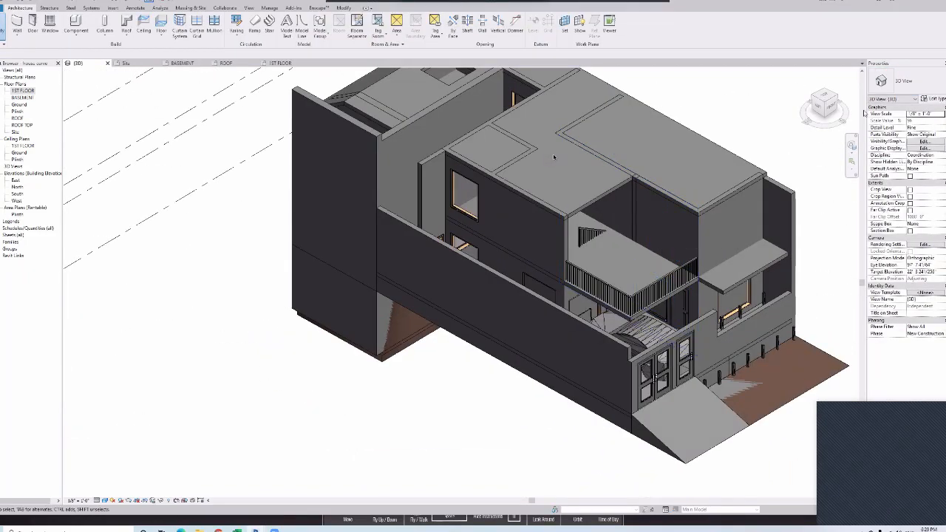
- Copy the ground-floor front window up into the first-floor wall above the projecting slab
{"action": "right_click", "coordinate": [735, 304]}
{"action": "key", "text": "Escape"}
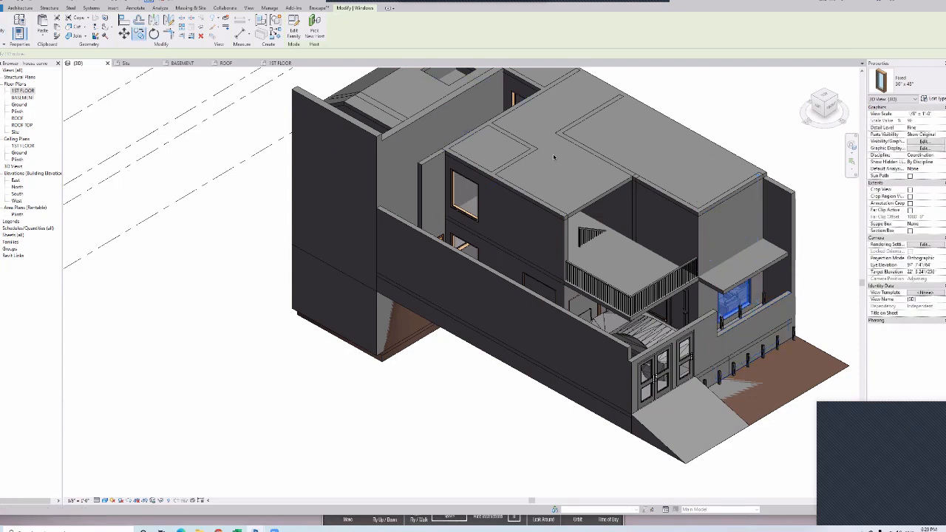
{"action": "left_click", "coordinate": [42, 34]}
{"action": "left_click", "coordinate": [77, 65]}
{"action": "left_click", "coordinate": [443, 205]}
{"action": "left_click", "coordinate": [462, 308]}
- Place Door-Double-Sliding 68" x 80" doors in the first-floor wall facing the terrace and in the front wall above the projecting slab
{"action": "left_click", "coordinate": [664, 224]}
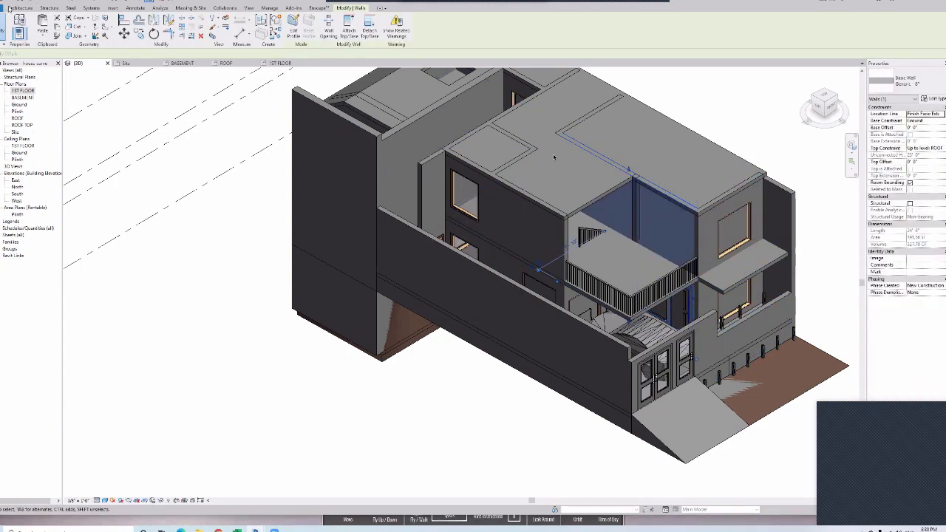
{"action": "key", "text": "d"}
{"action": "key", "text": "r"}
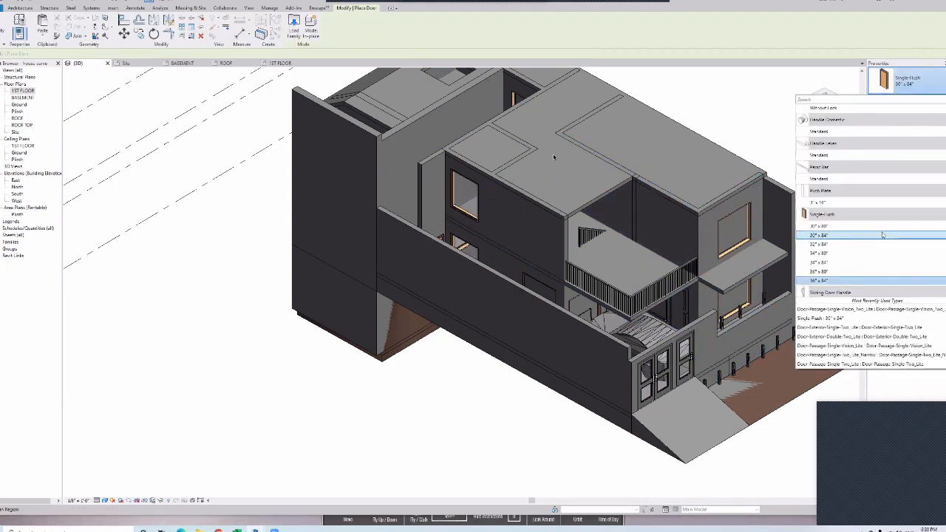
{"action": "scroll", "coordinate": [882, 235], "scroll_direction": "down", "scroll_amount": 10}
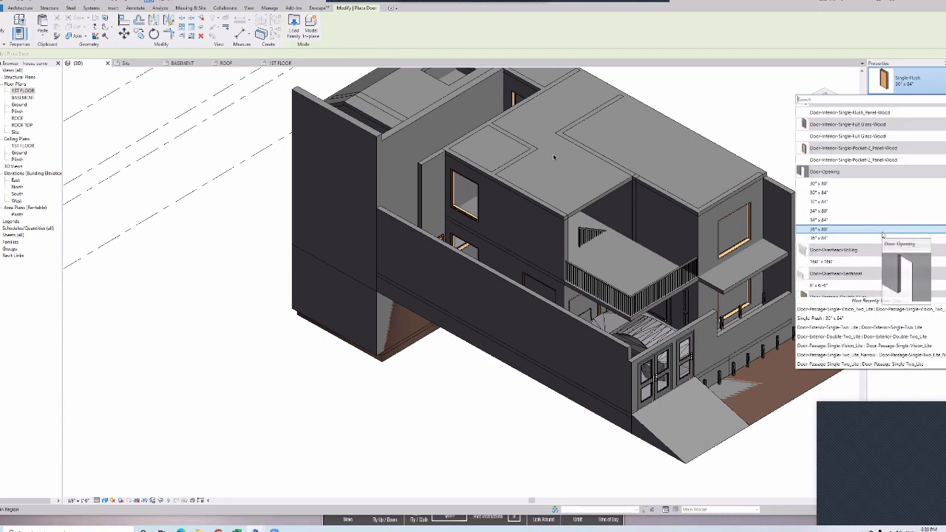
{"action": "scroll", "coordinate": [882, 234], "scroll_direction": "up", "scroll_amount": 6}
{"action": "left_click", "coordinate": [862, 127]}
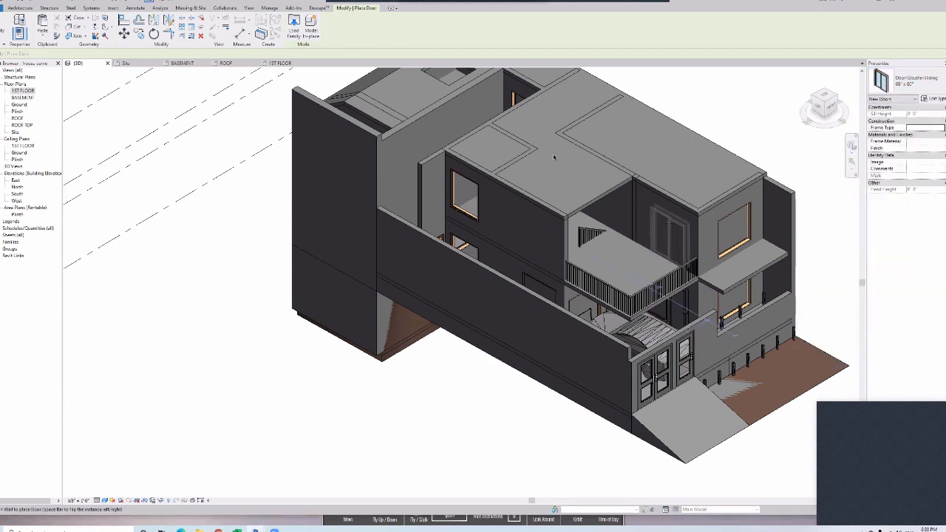
{"action": "left_click", "coordinate": [668, 240]}
{"action": "key", "text": "Escape"}
{"action": "key", "text": "Escape"}
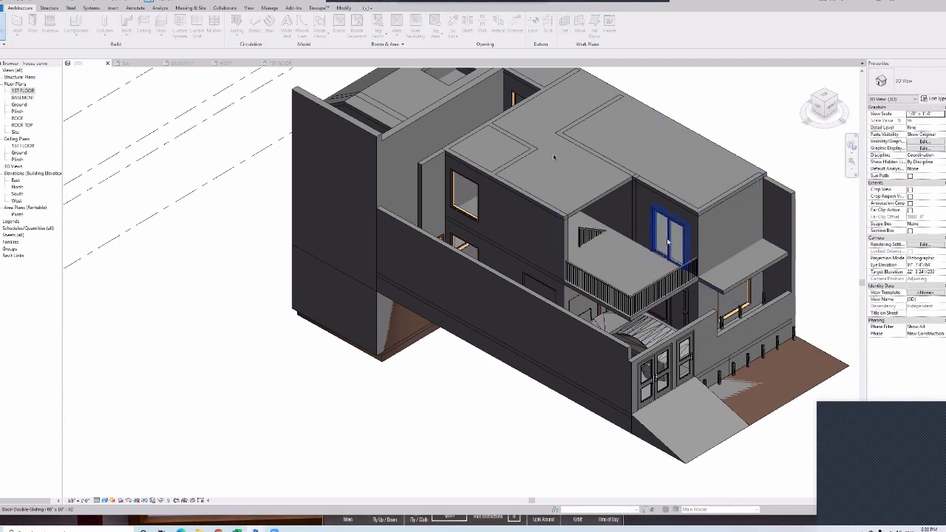
{"action": "left_click", "coordinate": [670, 244]}
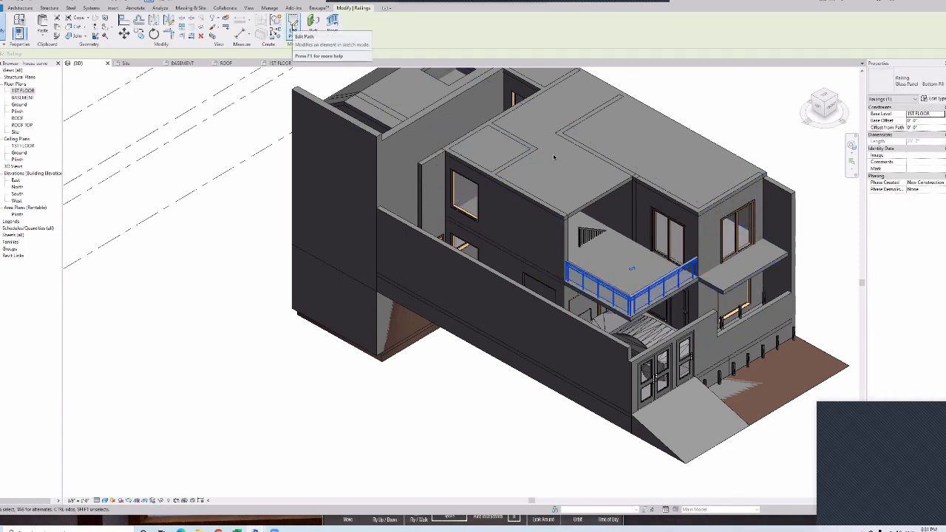
- Sketch a Glass Panel - Bottom Fill railing along the front balcony slab's open edges and set its base level to 1ST FLOOR
{"action": "key", "text": "c"}
{"action": "key", "text": "s"}
{"action": "scroll", "coordinate": [775, 252], "scroll_direction": "up", "scroll_amount": 3}
{"action": "left_click", "coordinate": [792, 255]}
{"action": "left_click", "coordinate": [695, 307]}
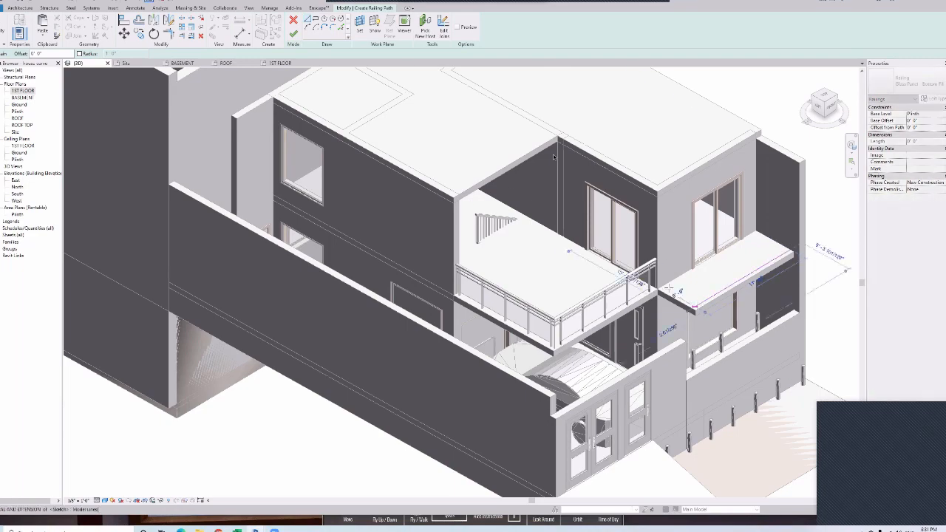
{"action": "left_click", "coordinate": [659, 289]}
{"action": "left_click", "coordinate": [293, 34]}
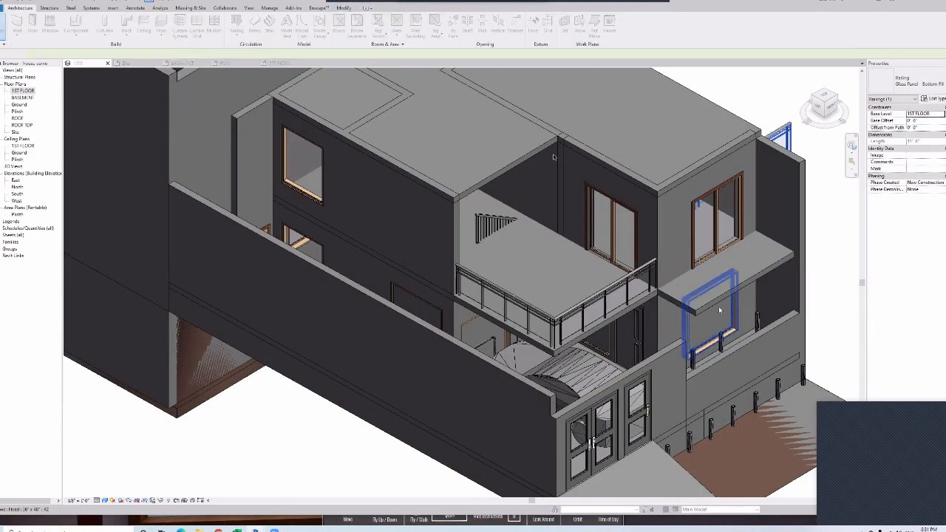
- Move the new glass railing in plan so it sits on the open edges of the front balcony slab
{"action": "left_click", "coordinate": [824, 94]}
{"action": "left_click_drag", "start_coordinate": [630, 209], "coordinate": [579, 266]}
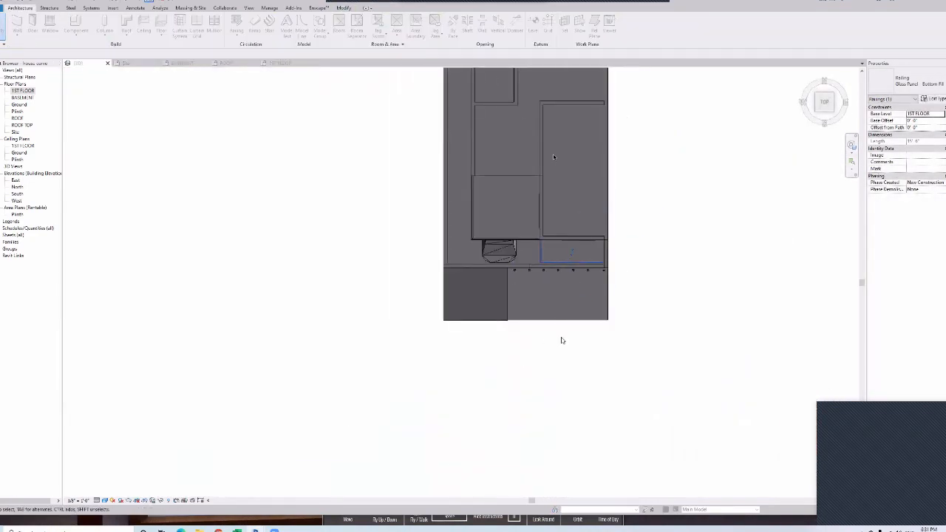
{"action": "middle_click_drag", "start_coordinate": [561, 340], "coordinate": [474, 210], "text": "shift"}
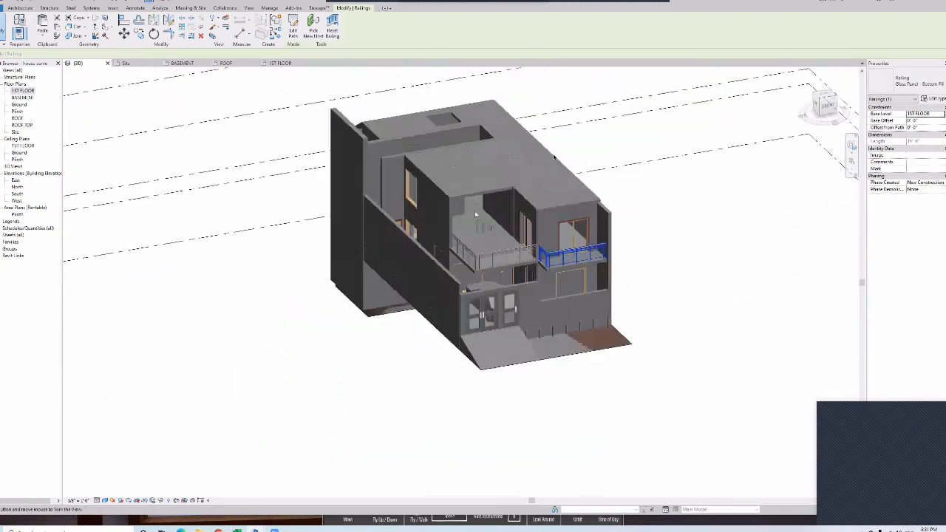
{"action": "scroll", "coordinate": [474, 211], "scroll_direction": "up", "scroll_amount": 2}
{"action": "middle_click_drag", "start_coordinate": [524, 253], "coordinate": [325, 252], "text": "shift"}
- Draw a 12' long Generic - 8" wall from 1ST FLOOR to ROOF across the inner side of the first-floor terrace
{"action": "left_click", "coordinate": [422, 300]}
{"action": "key", "text": "c"}
{"action": "key", "text": "s"}
{"action": "left_click", "coordinate": [825, 94]}
{"action": "middle_click_drag", "start_coordinate": [610, 221], "coordinate": [331, 321]}
{"action": "scroll", "coordinate": [418, 273], "scroll_direction": "up", "scroll_amount": 7}
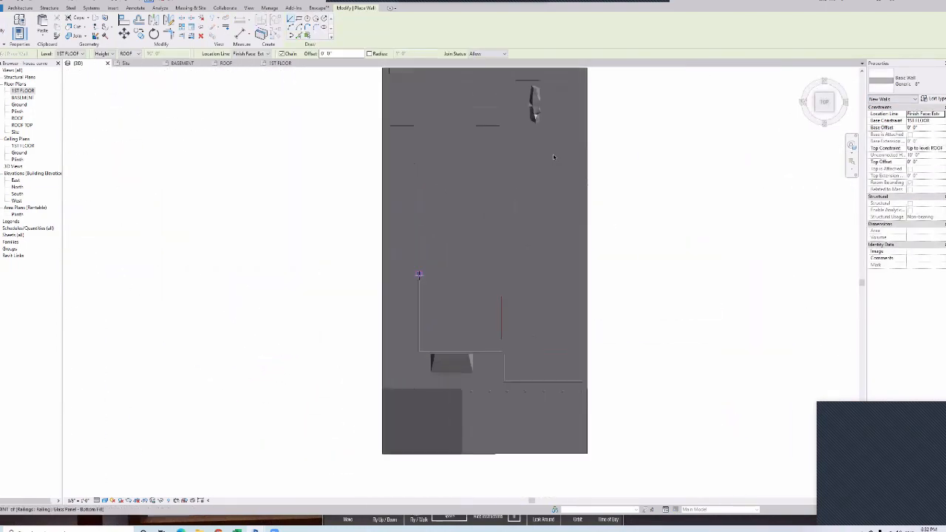
{"action": "left_click", "coordinate": [418, 264]}
{"action": "left_click", "coordinate": [561, 263]}
{"action": "key", "text": "Escape"}
{"action": "key", "text": "Escape"}
{"action": "scroll", "coordinate": [517, 322], "scroll_direction": "down", "scroll_amount": 2}
- Duplicate the new terrace wall's type and assign Default New Material(2) to its structure layer
{"action": "left_click", "coordinate": [522, 283]}
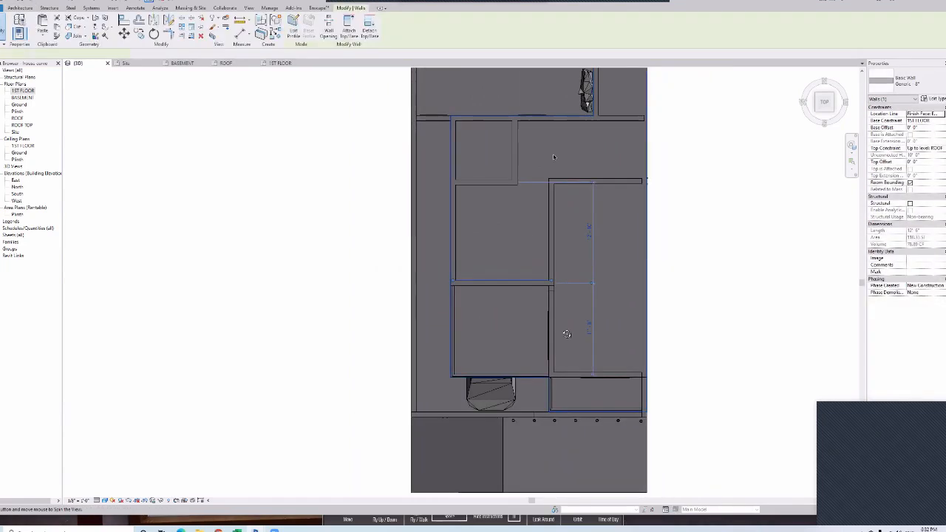
{"action": "middle_click_drag", "start_coordinate": [563, 331], "coordinate": [503, 217], "text": "shift"}
{"action": "left_click", "coordinate": [940, 99]}
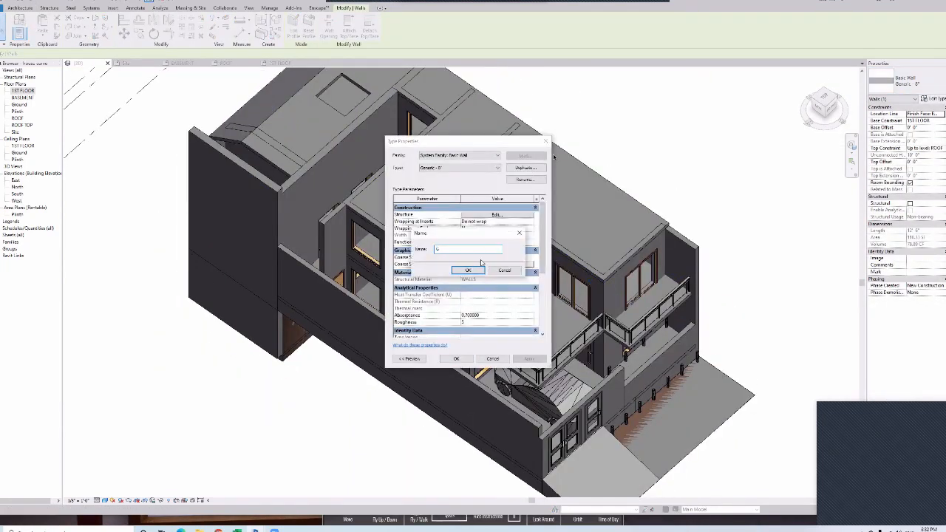
{"action": "left_click", "coordinate": [515, 215]}
{"action": "left_click", "coordinate": [463, 231]}
{"action": "left_click", "coordinate": [463, 231]}
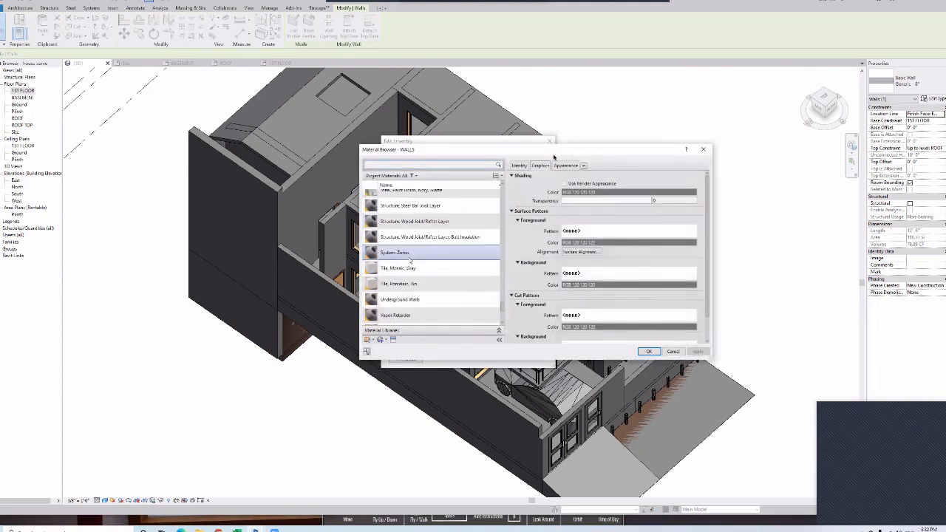
{"action": "scroll", "coordinate": [411, 259], "scroll_direction": "up", "scroll_amount": 15}
{"action": "left_click", "coordinate": [442, 281]}
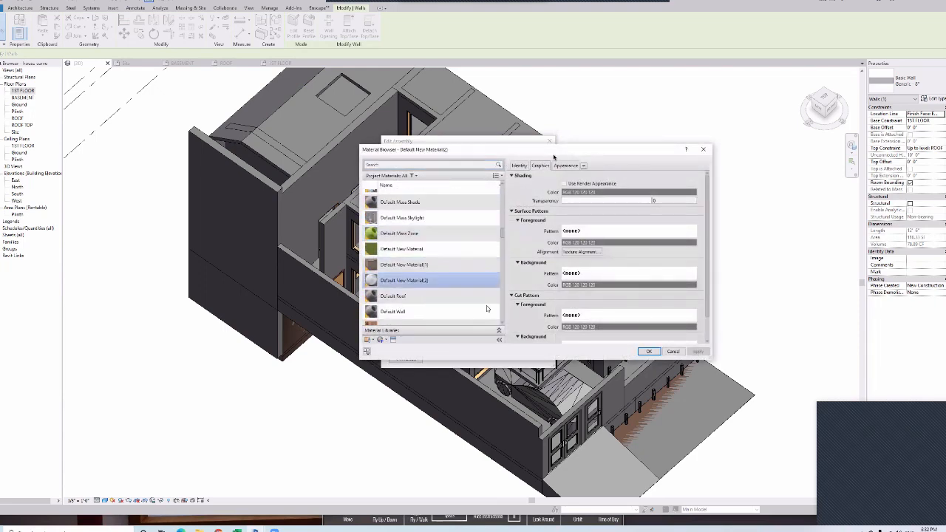
{"action": "left_click", "coordinate": [649, 351]}
{"action": "left_click", "coordinate": [453, 352]}
{"action": "left_click", "coordinate": [477, 360]}
{"action": "key", "text": "Escape"}
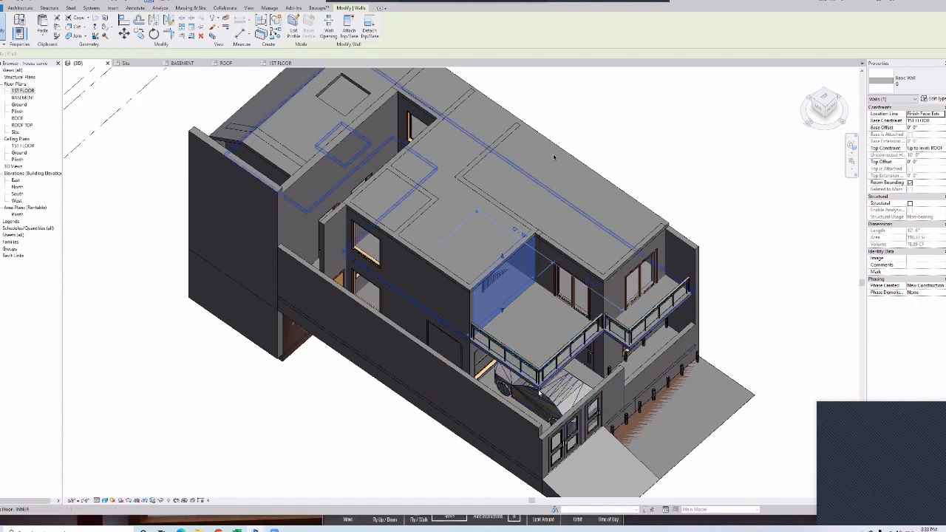
- Place a 24" x 24" rectangular column under the terrace's outer corner, from base level Ground to top level 1ST FLOOR
{"action": "left_click", "coordinate": [769, 234]}
{"action": "left_click", "coordinate": [824, 95]}
{"action": "scroll", "coordinate": [315, 144], "scroll_direction": "up", "scroll_amount": 5}
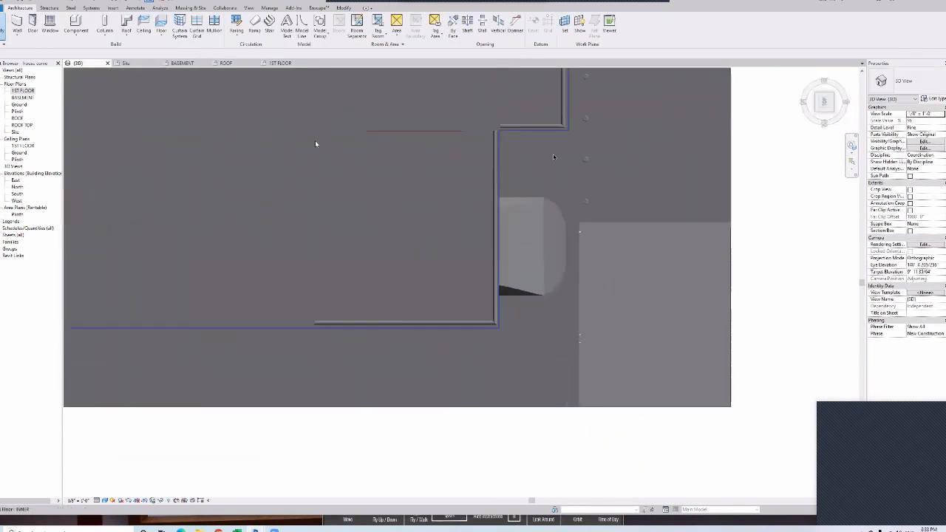
{"action": "left_click", "coordinate": [122, 63]}
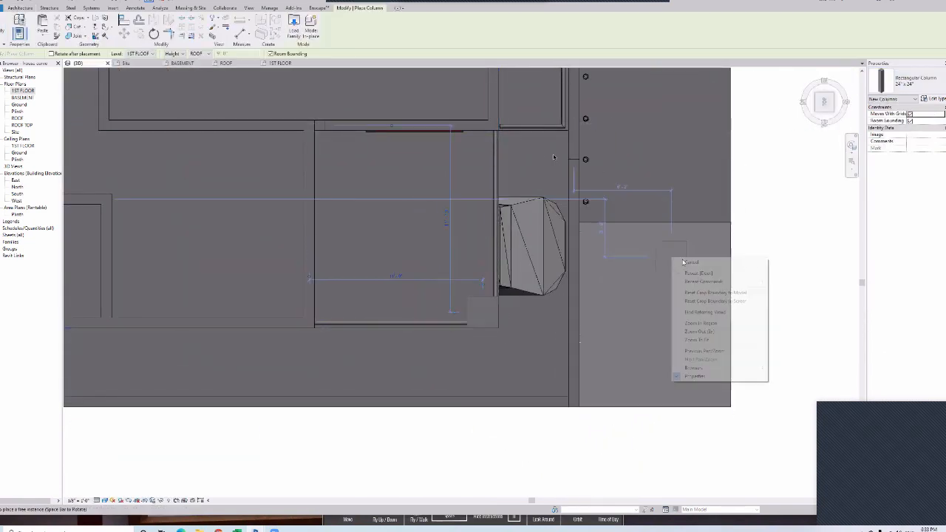
{"action": "left_click", "coordinate": [689, 262]}
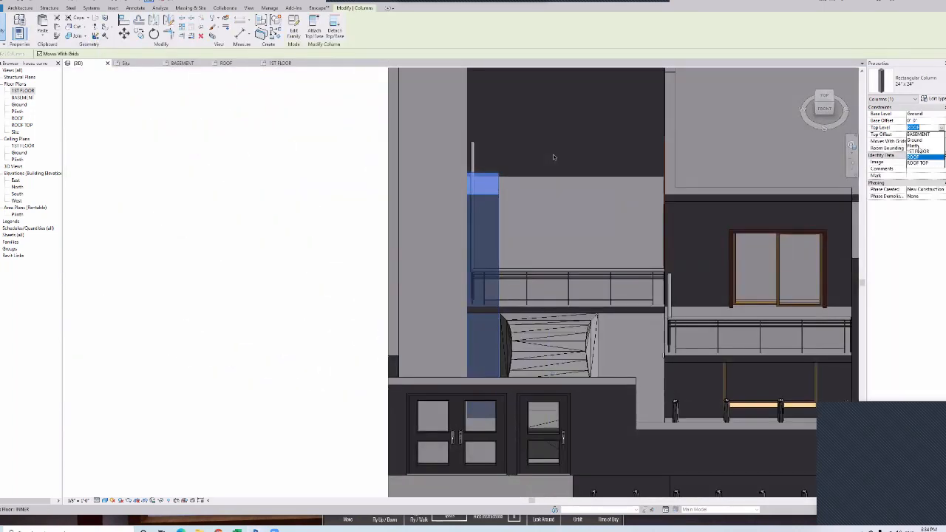
{"action": "key", "text": "Escape"}
- Dismiss the Autodesk notice and examine the column under the terrace corner from the front
{"action": "left_click", "coordinate": [816, 102]}
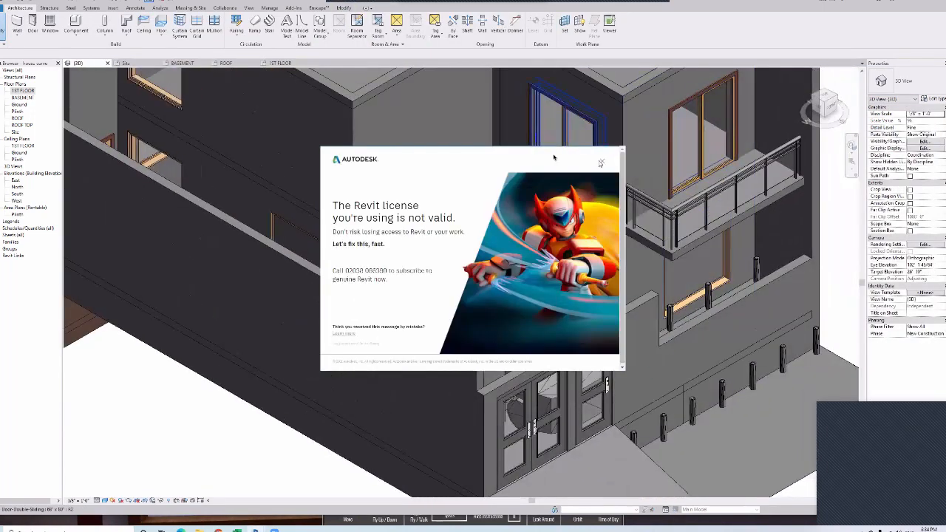
{"action": "left_click", "coordinate": [620, 150]}
{"action": "scroll", "coordinate": [553, 156], "scroll_direction": "down", "scroll_amount": 1}
{"action": "left_click_drag", "start_coordinate": [829, 110], "coordinate": [804, 120]}
{"action": "left_click", "coordinate": [816, 102]}
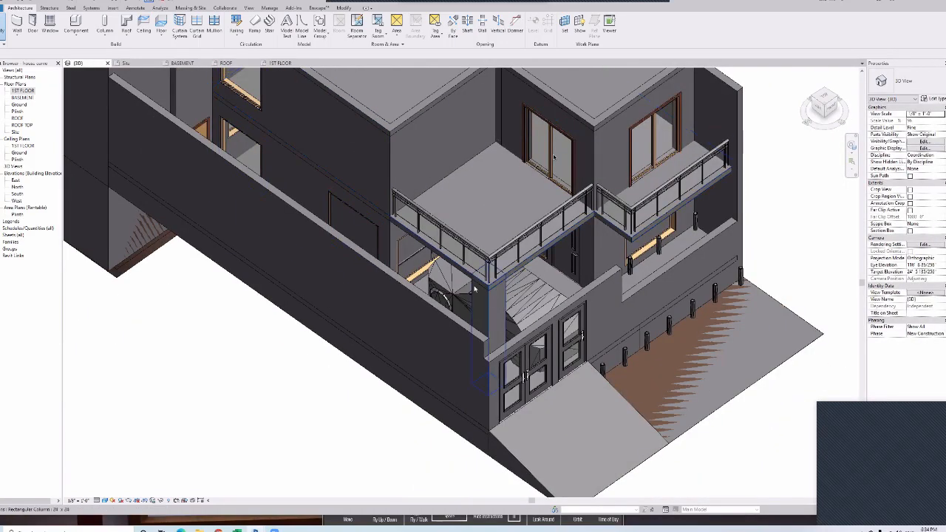
{"action": "scroll", "coordinate": [493, 331], "scroll_direction": "down", "scroll_amount": 1}
- Swap the gate doors in the front boundary wall, putting the single door beside the side wall and the double door farther along
{"action": "left_click", "coordinate": [560, 339]}
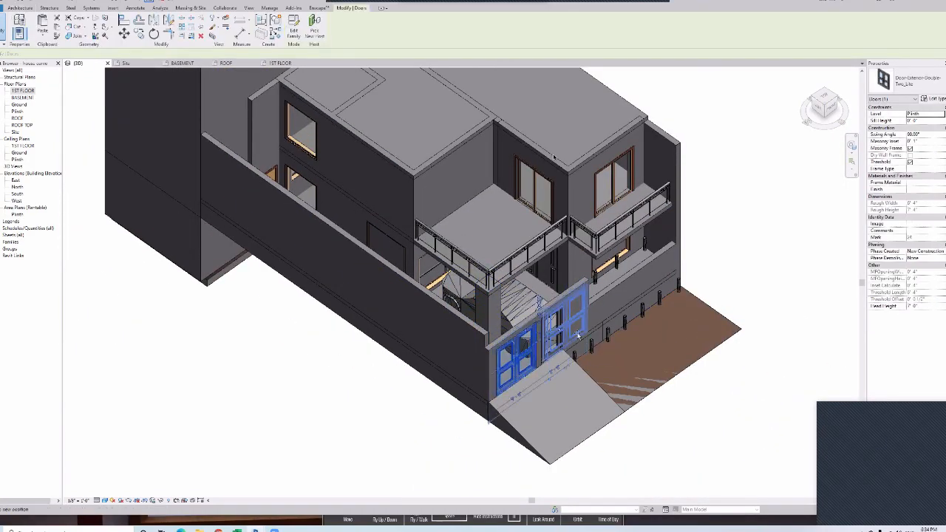
{"action": "scroll", "coordinate": [577, 336], "scroll_direction": "up", "scroll_amount": 5}
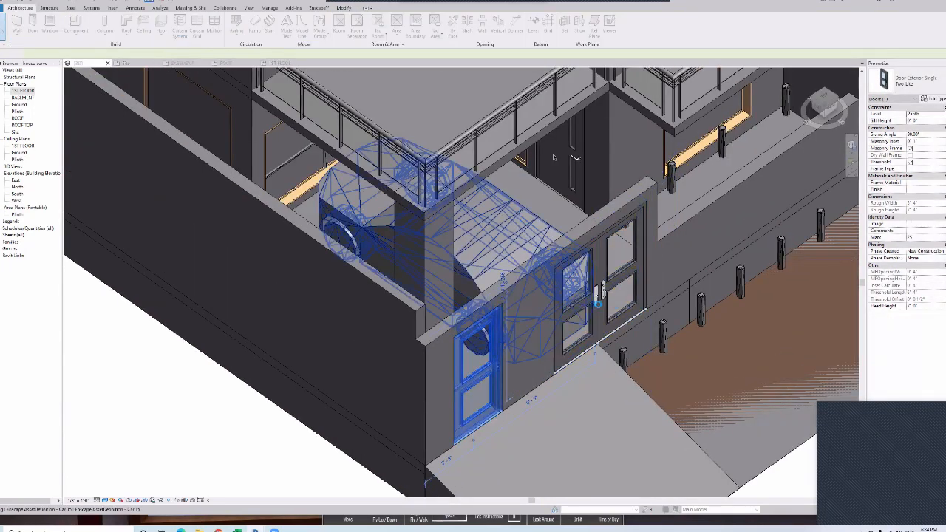
{"action": "left_click", "coordinate": [624, 317]}
{"action": "left_click", "coordinate": [826, 97]}
{"action": "left_click_drag", "start_coordinate": [536, 278], "coordinate": [526, 282]}
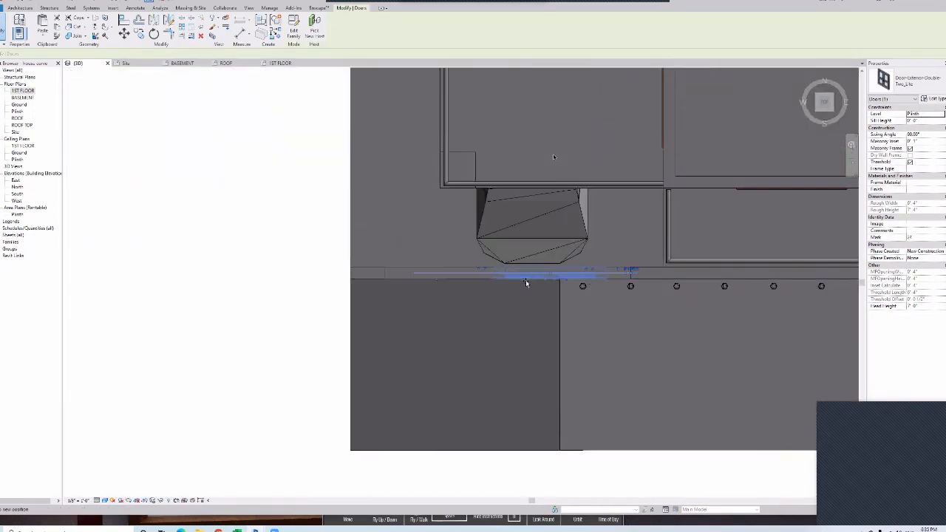
- Delete the first bollard beside the driveway ramp and widen the ramp to the next bollard
{"action": "left_click", "coordinate": [561, 317]}
{"action": "key", "text": "Delete"}
{"action": "left_click", "coordinate": [584, 288]}
{"action": "key", "text": "Delete"}
{"action": "left_click", "coordinate": [558, 354]}
{"action": "left_click_drag", "start_coordinate": [561, 365], "coordinate": [630, 364]}
{"action": "key", "text": "Escape"}
{"action": "left_click", "coordinate": [423, 365]}
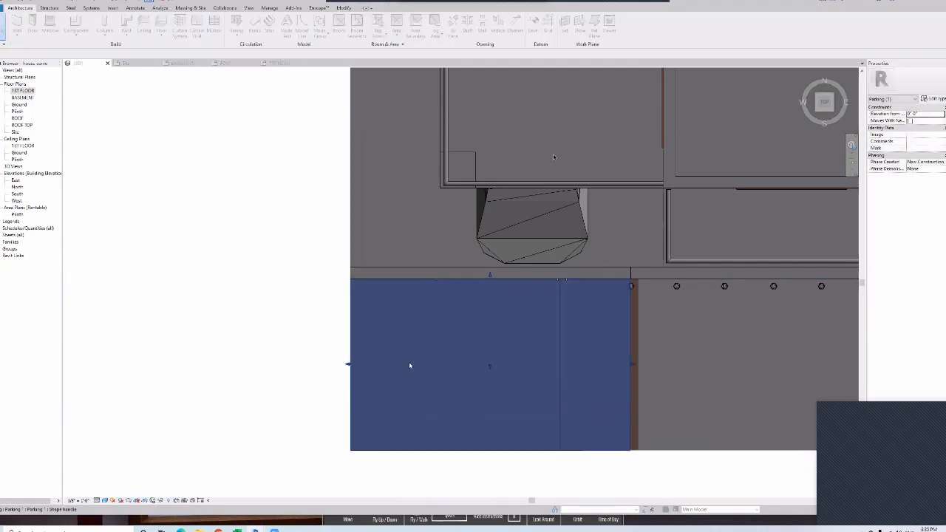
- Move the parked car sideways in plan to line it up with the double gate
{"action": "scroll", "coordinate": [413, 351], "scroll_direction": "down", "scroll_amount": 3}
{"action": "left_click", "coordinate": [833, 111]}
{"action": "left_click", "coordinate": [820, 109]}
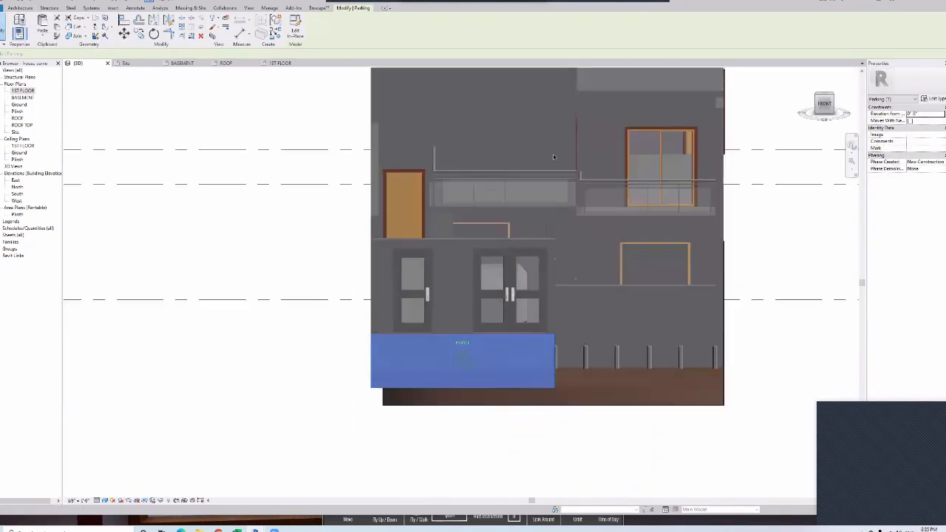
{"action": "left_click", "coordinate": [824, 94]}
{"action": "left_click", "coordinate": [490, 212]}
{"action": "left_click", "coordinate": [824, 96]}
{"action": "scroll", "coordinate": [505, 294], "scroll_direction": "up", "scroll_amount": 2}
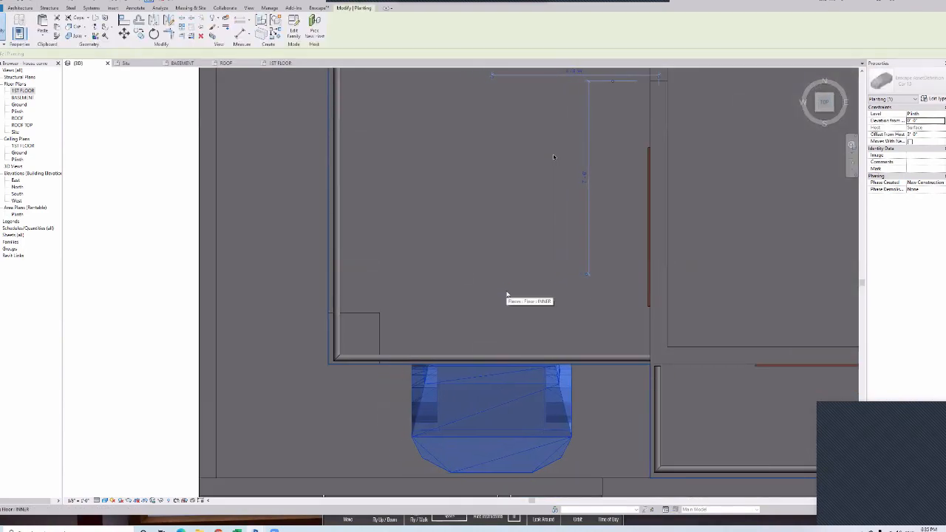
{"action": "left_click", "coordinate": [831, 110]}
{"action": "left_click", "coordinate": [819, 109]}
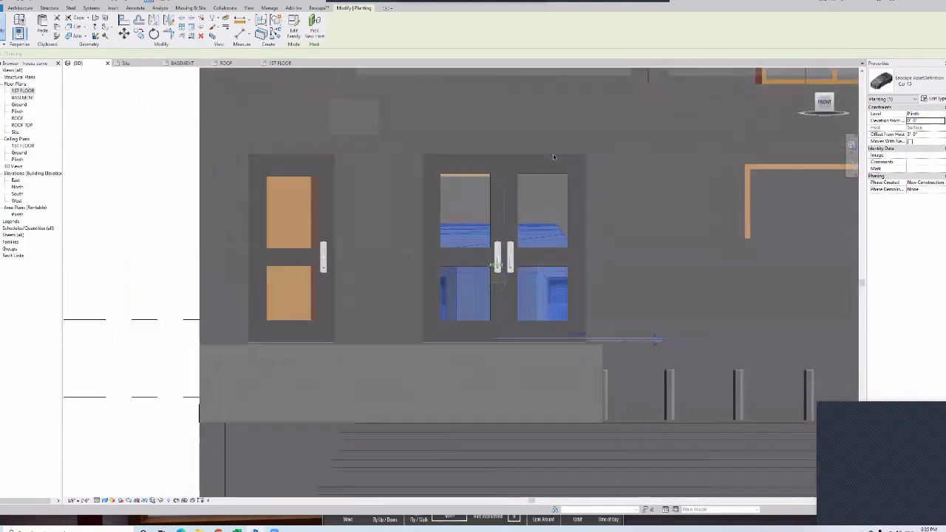
{"action": "middle_click_drag", "start_coordinate": [593, 165], "coordinate": [540, 365], "text": "shift"}
{"action": "scroll", "coordinate": [542, 332], "scroll_direction": "down", "scroll_amount": 3}
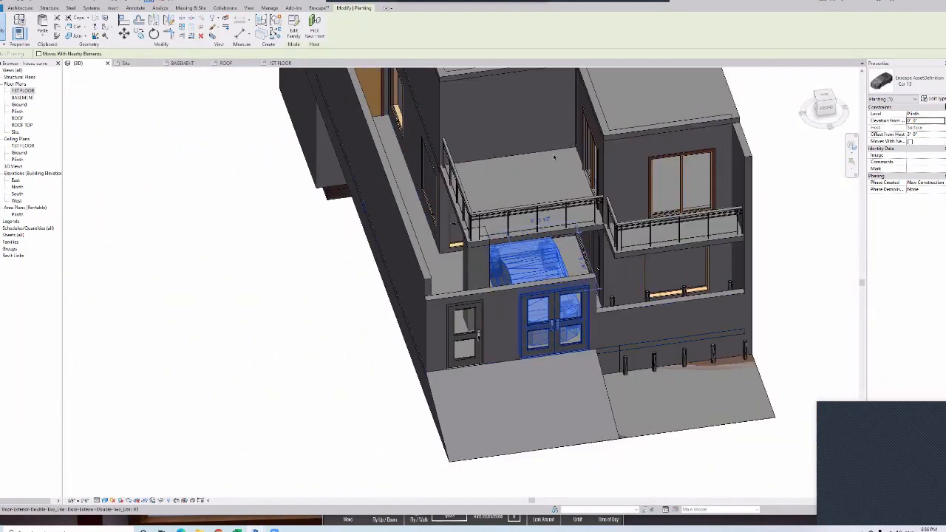
- Widen the double gate in the front boundary wall by setting its type width to 12' 0"
{"action": "left_click", "coordinate": [554, 323]}
{"action": "left_click", "coordinate": [935, 99]}
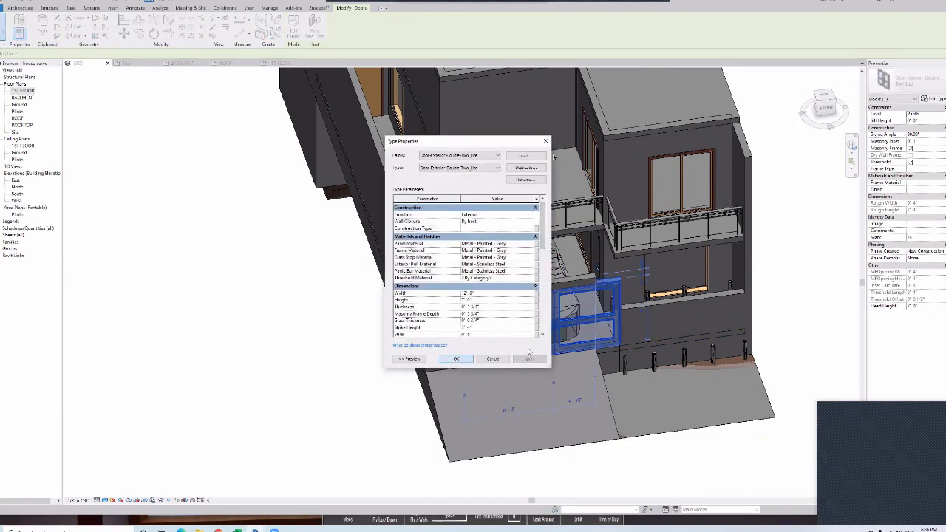
{"action": "left_click", "coordinate": [934, 99]}
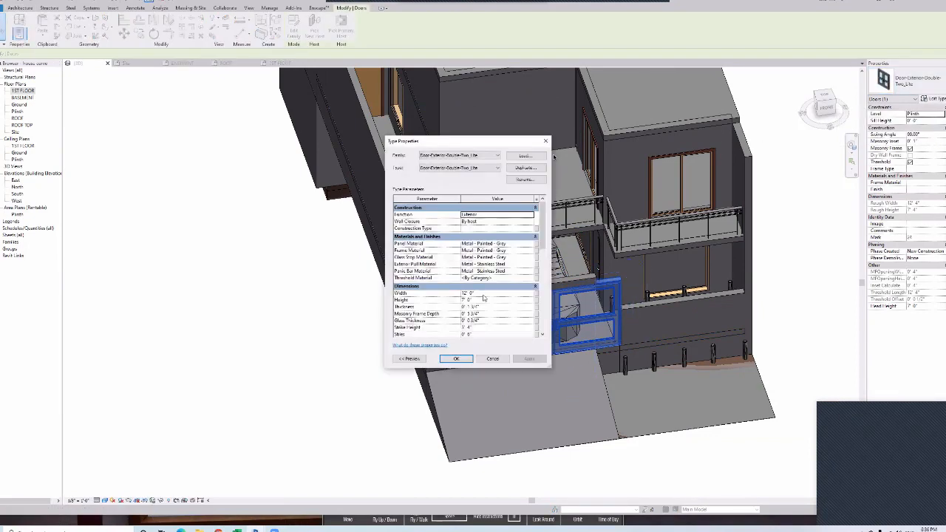
{"action": "left_click", "coordinate": [455, 358]}
{"action": "left_click", "coordinate": [825, 99]}
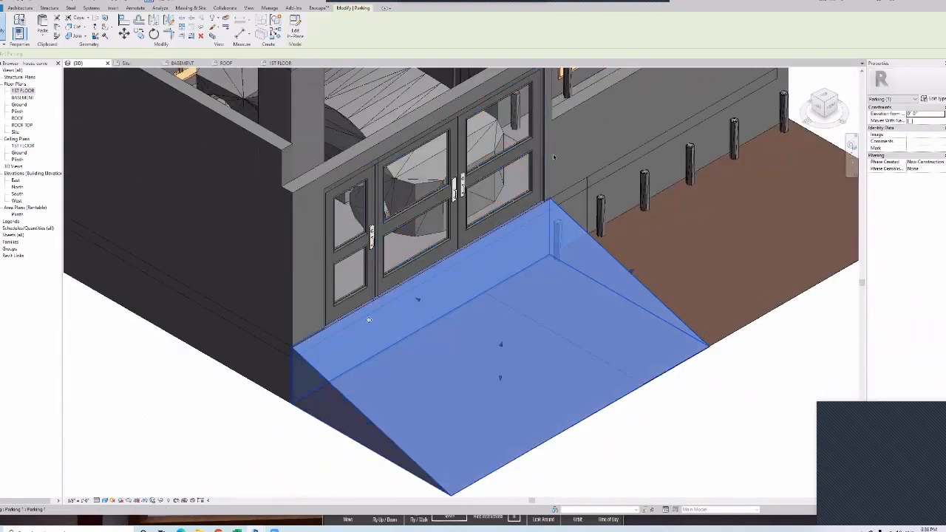
- Try to raise the house's outer side wall and the adjoining terrace wall to the ROOF TOP level
{"action": "key", "text": "Escape"}
{"action": "left_click", "coordinate": [337, 398]}
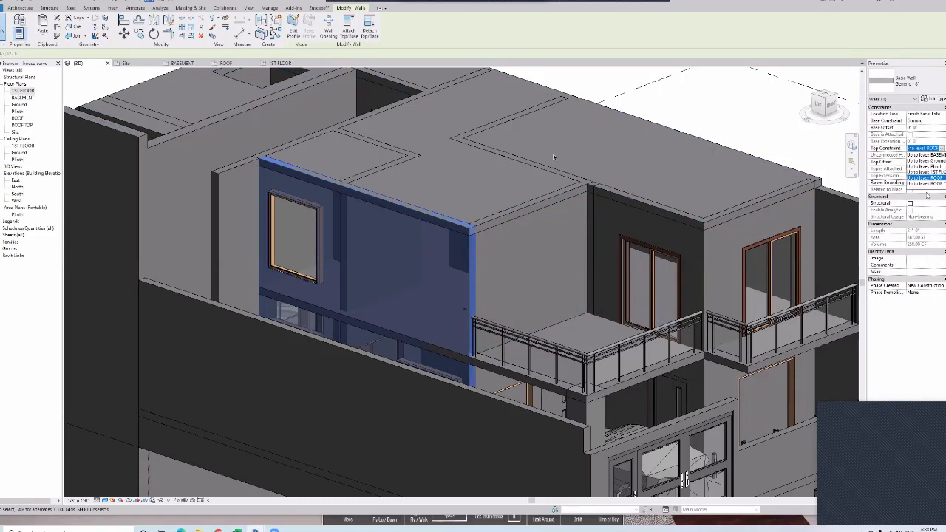
{"action": "left_click", "coordinate": [925, 184]}
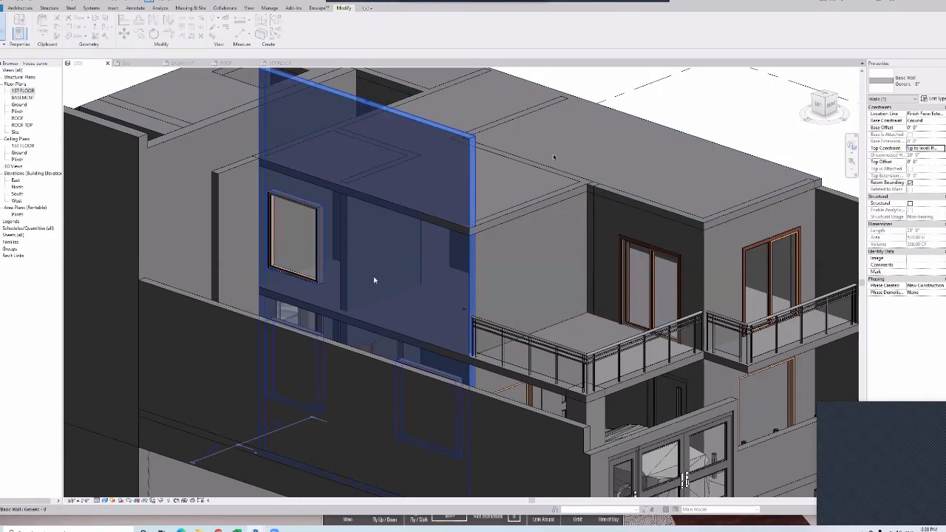
{"action": "left_click", "coordinate": [521, 259]}
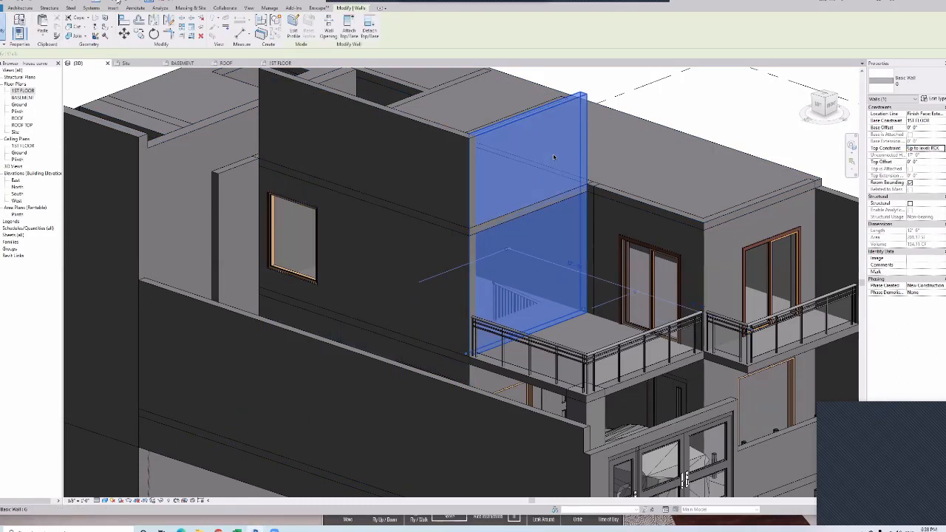
{"action": "key", "text": "Escape"}
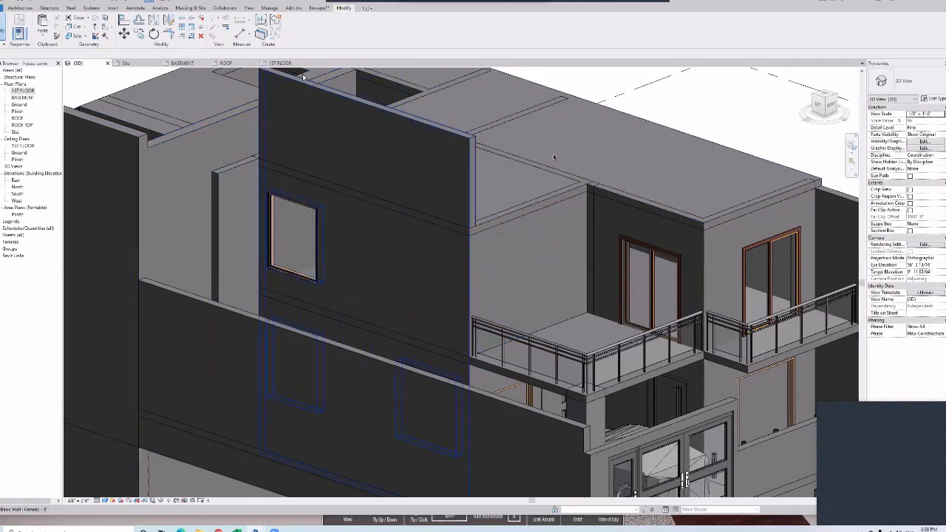
{"action": "left_click", "coordinate": [501, 218]}
{"action": "key", "text": "b"}
{"action": "key", "text": "x"}
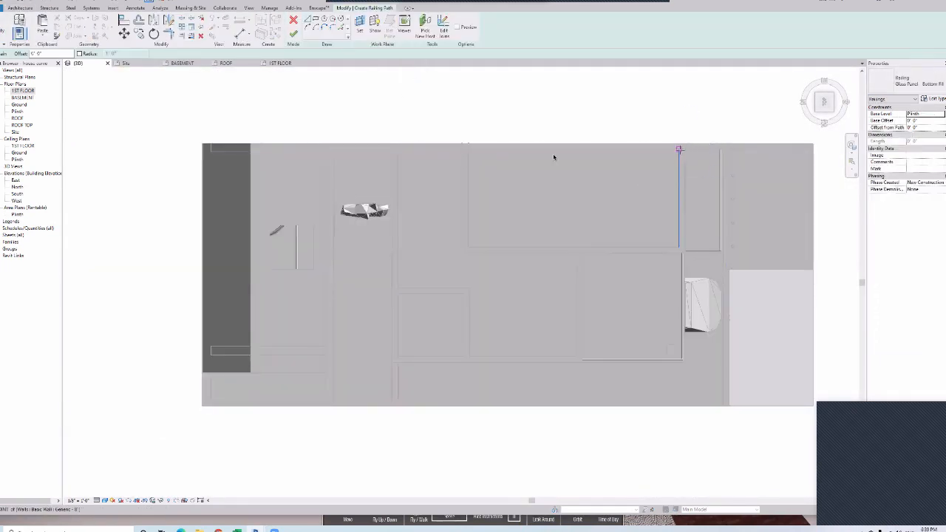
- Create a glass panel railing along the stepped edge of the roof slab with its base level set to ROOF
{"action": "left_click", "coordinate": [679, 149]}
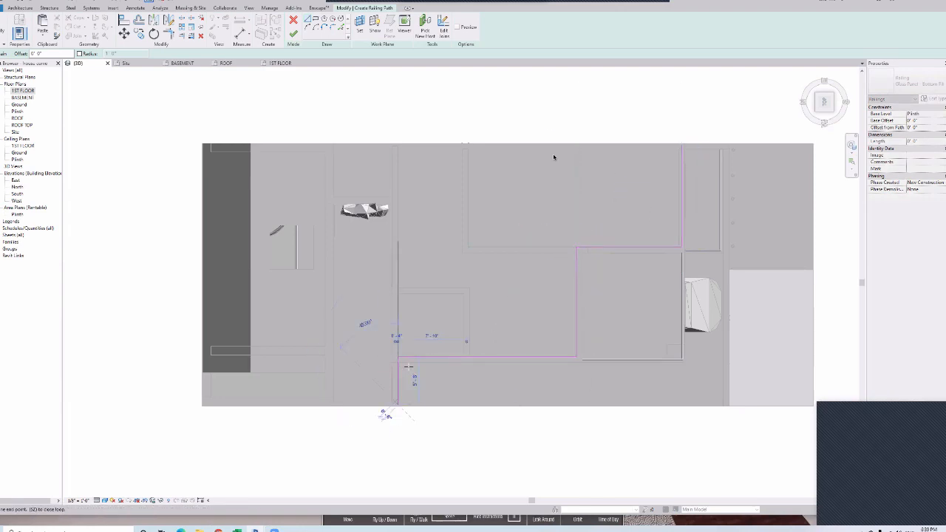
{"action": "key", "text": "Escape"}
{"action": "middle_click_drag", "start_coordinate": [498, 189], "coordinate": [353, 135], "text": "shift"}
{"action": "left_click", "coordinate": [941, 113]}
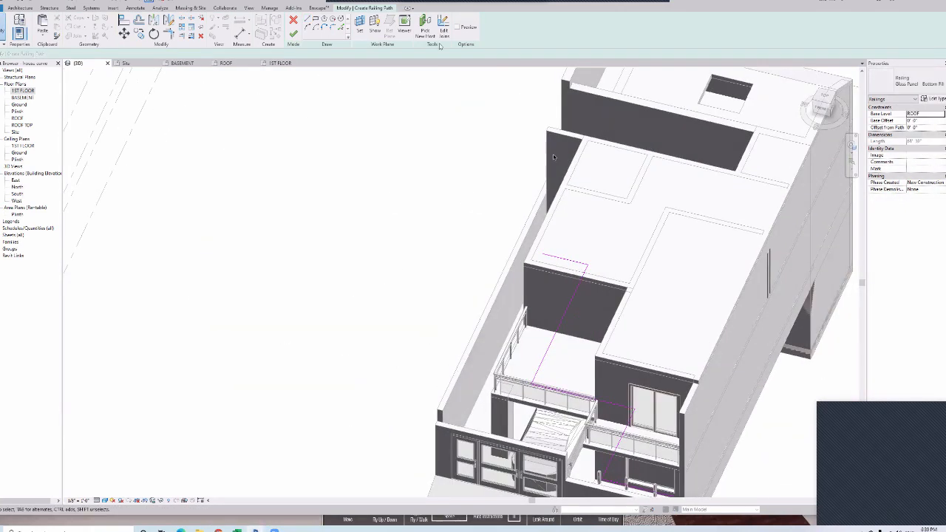
{"action": "left_click", "coordinate": [293, 34]}
{"action": "middle_click_drag", "start_coordinate": [354, 273], "coordinate": [401, 285], "text": "shift"}
{"action": "scroll", "coordinate": [505, 264], "scroll_direction": "down", "scroll_amount": 3}
{"action": "left_click_drag", "start_coordinate": [824, 107], "coordinate": [849, 103]}
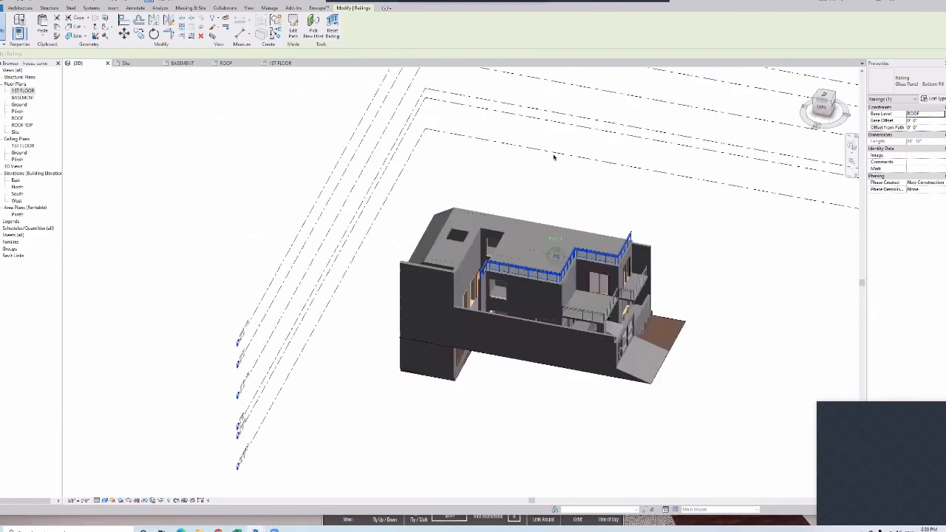
- Try to raise the long side wall beside the bollards by setting its top constraint to ROOF TOP
{"action": "middle_click_drag", "start_coordinate": [798, 284], "coordinate": [591, 297], "text": "shift"}
{"action": "left_click_drag", "start_coordinate": [600, 302], "coordinate": [597, 326]}
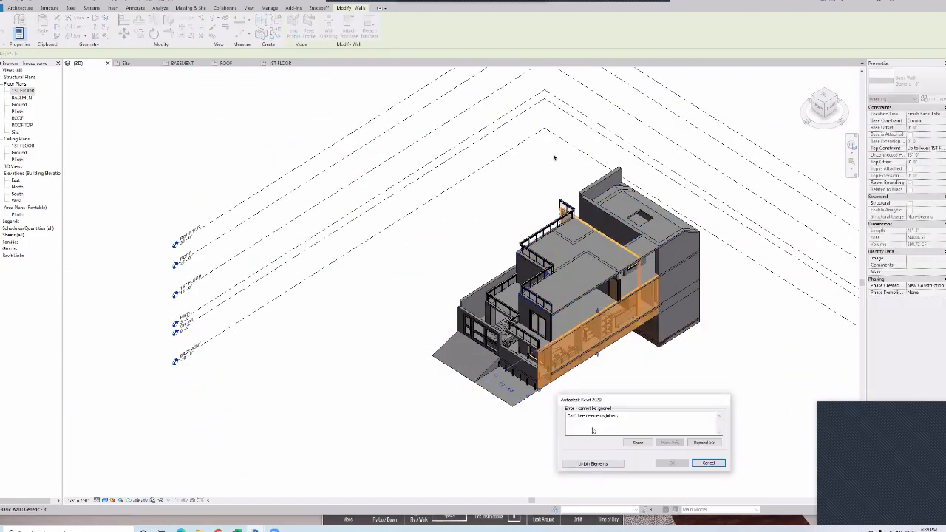
{"action": "key", "text": "Escape"}
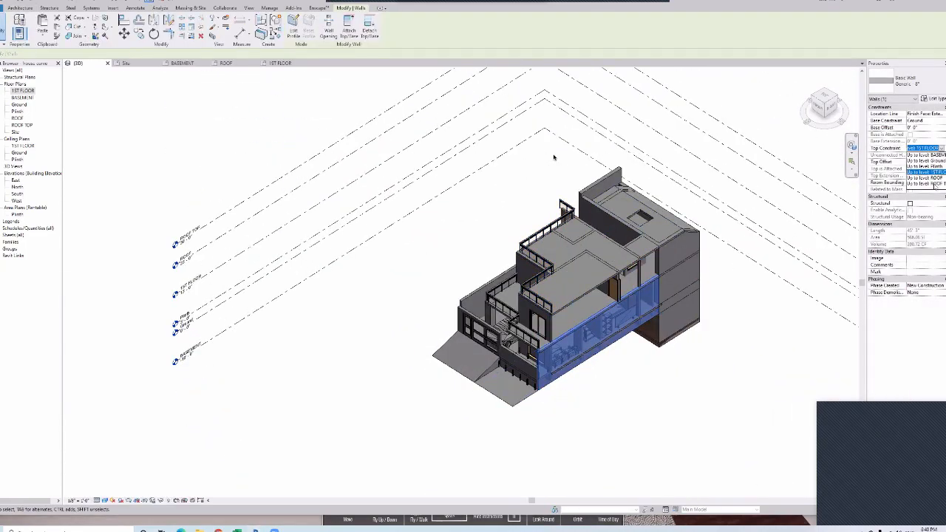
{"action": "left_click", "coordinate": [934, 184]}
{"action": "left_click", "coordinate": [424, 282]}
{"action": "left_click", "coordinate": [553, 158]}
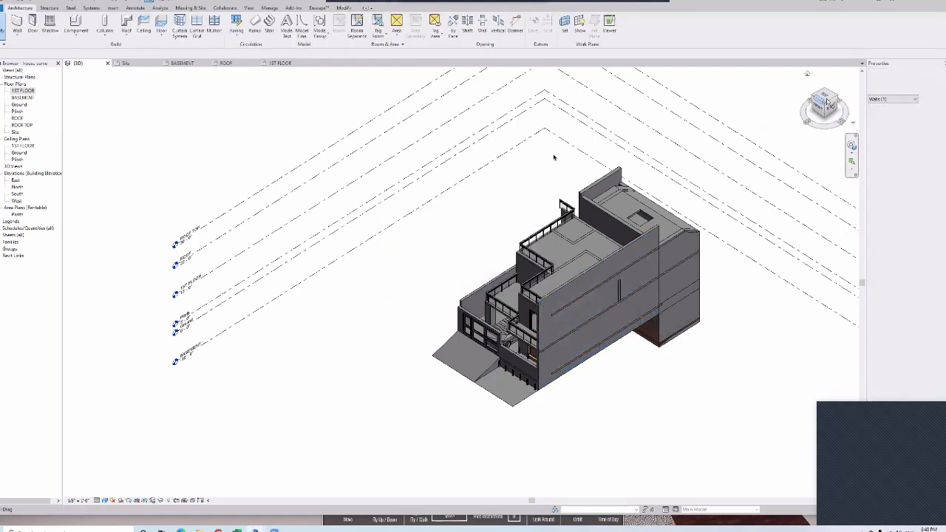
{"action": "middle_click_drag", "start_coordinate": [553, 157], "coordinate": [628, 163], "text": "shift"}
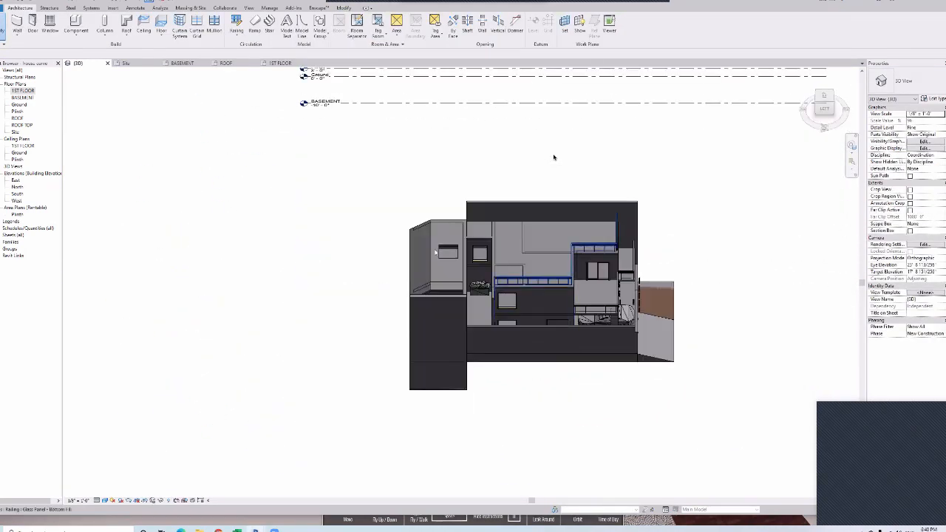
- Bring the top of the long side wall down to the roof slab level
{"action": "left_click", "coordinate": [483, 207]}
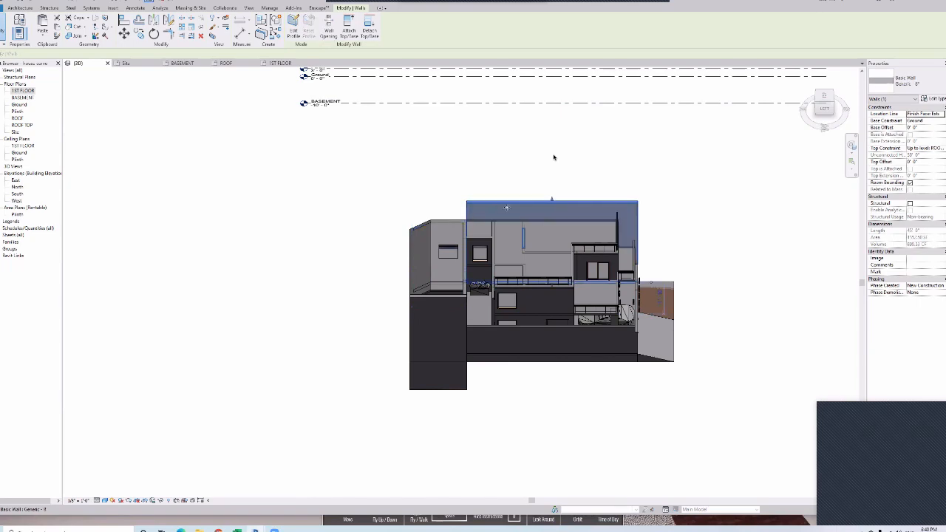
{"action": "left_click", "coordinate": [827, 95]}
{"action": "left_click", "coordinate": [496, 390]}
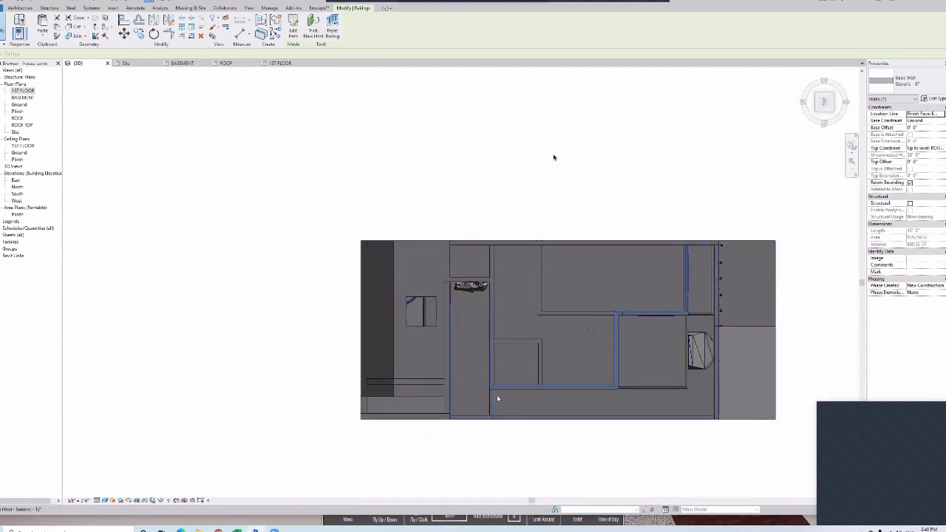
{"action": "left_click", "coordinate": [833, 111]}
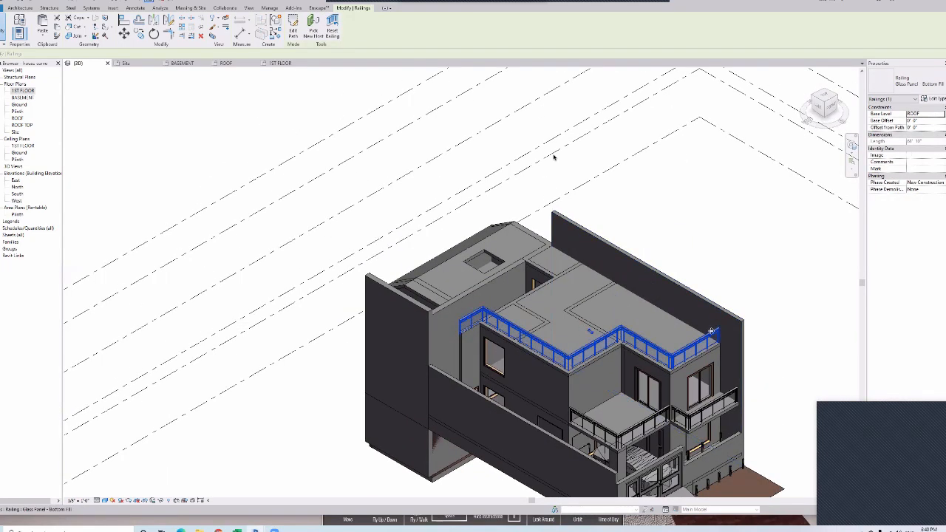
{"action": "left_click", "coordinate": [653, 266]}
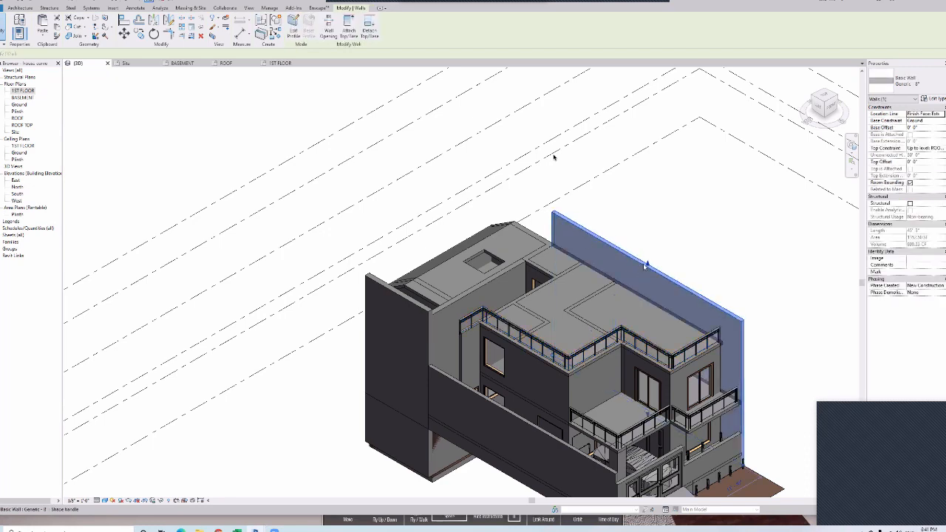
{"action": "key", "text": "Escape"}
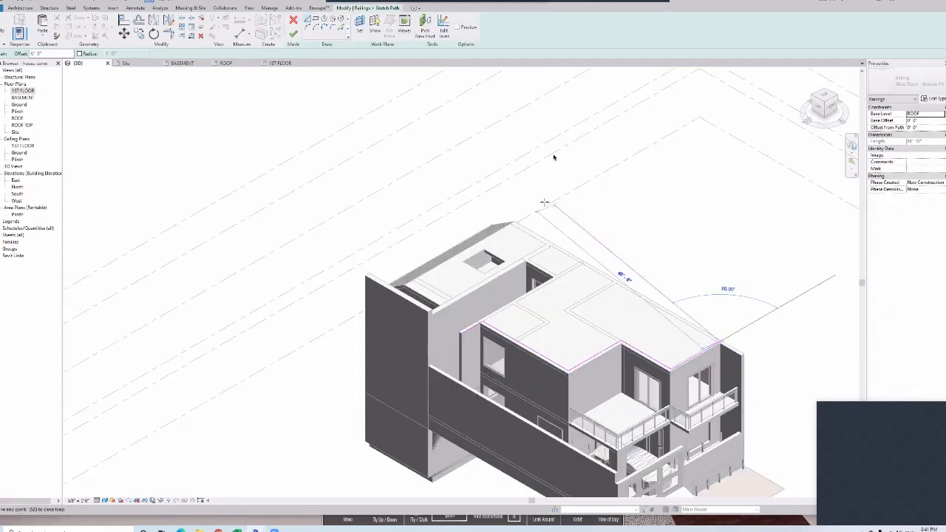
- Extend the roof railing path around the whole roof perimeter, including the rear slab and the recess, and trim it to a closed loop
{"action": "left_click", "coordinate": [514, 221]}
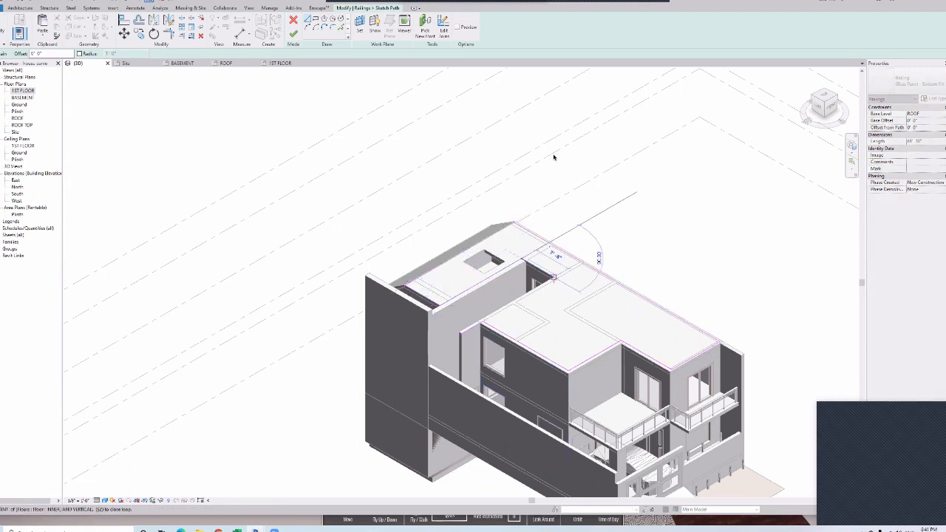
{"action": "key", "text": "Escape"}
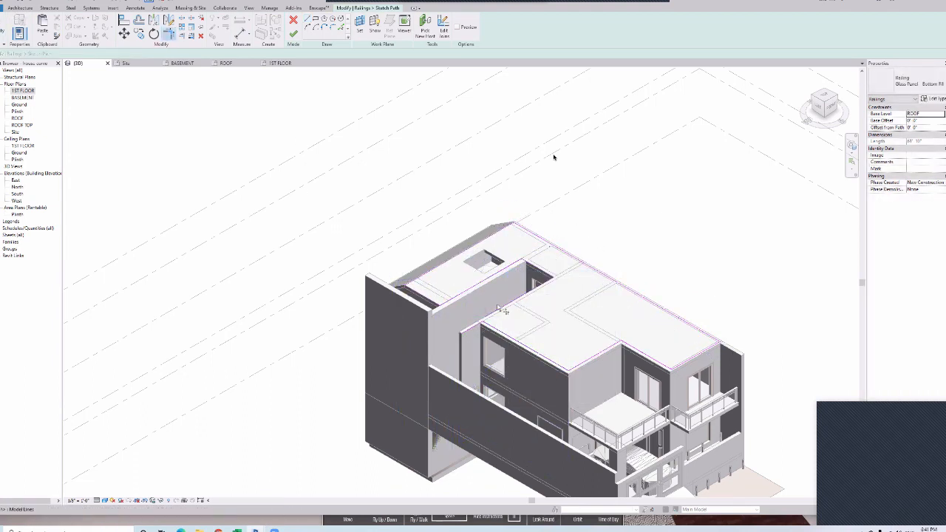
{"action": "left_click", "coordinate": [492, 329]}
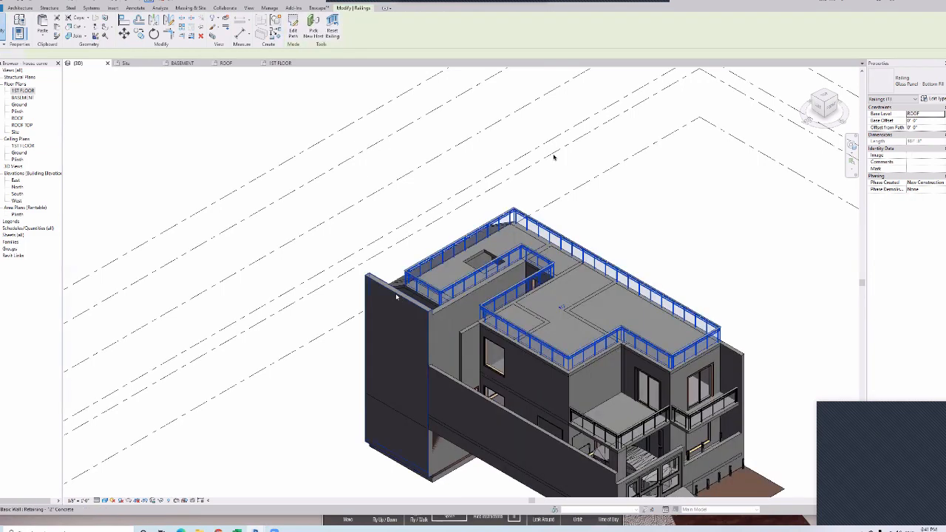
- Edit the profile of the rear retaining wall, lowering its top edge to the ROOF level
{"action": "left_click", "coordinate": [399, 294]}
{"action": "left_click", "coordinate": [818, 108]}
{"action": "left_click", "coordinate": [294, 28]}
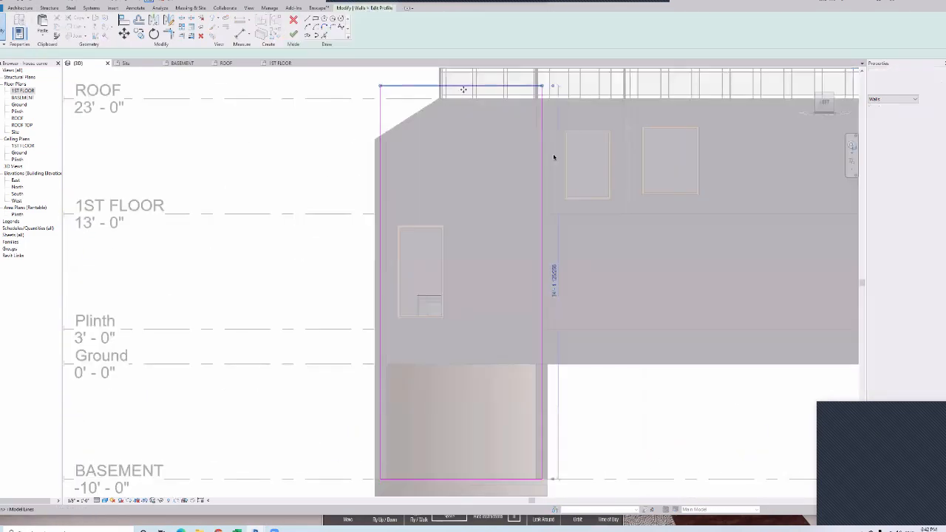
{"action": "left_click_drag", "start_coordinate": [385, 86], "coordinate": [385, 99]}
{"action": "key", "text": "Escape"}
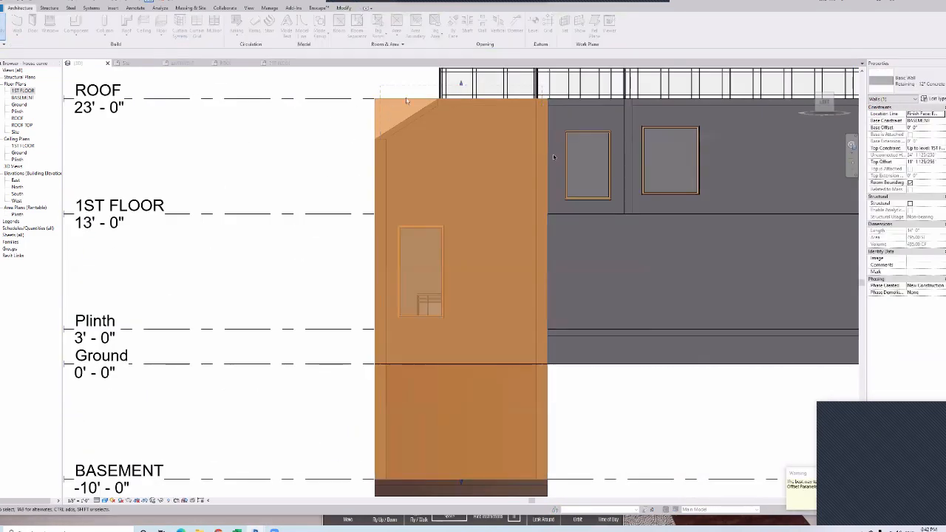
{"action": "left_click", "coordinate": [703, 409]}
- Cut the rear retaining wall's upper corner with a sloped profile line that follows the slope of the roof behind it
{"action": "left_click", "coordinate": [473, 310]}
{"action": "left_click", "coordinate": [294, 28]}
{"action": "left_click", "coordinate": [403, 99]}
{"action": "left_click_drag", "start_coordinate": [381, 99], "coordinate": [440, 99]}
{"action": "left_click", "coordinate": [306, 19]}
{"action": "left_click", "coordinate": [377, 139]}
{"action": "left_click", "coordinate": [440, 99]}
{"action": "key", "text": "Escape"}
{"action": "key", "text": "Escape"}
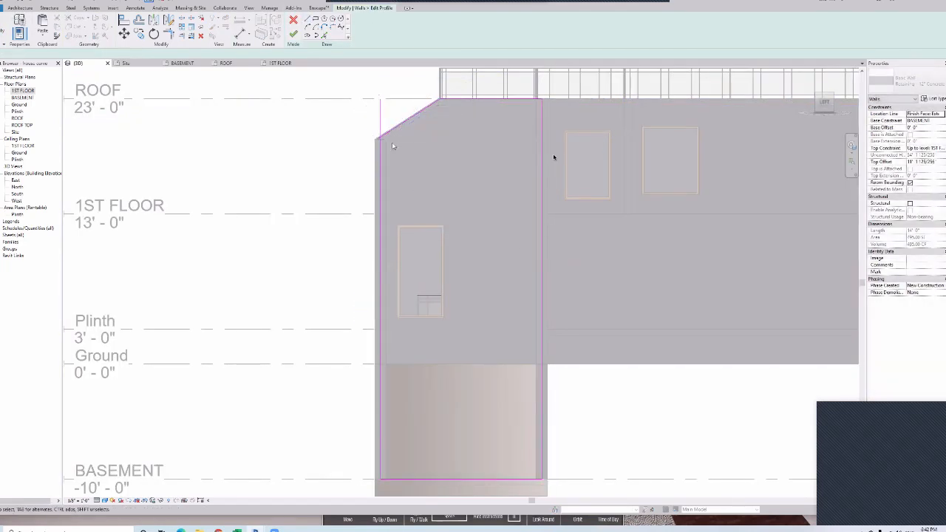
{"action": "left_click", "coordinate": [293, 33]}
{"action": "left_click", "coordinate": [300, 175]}
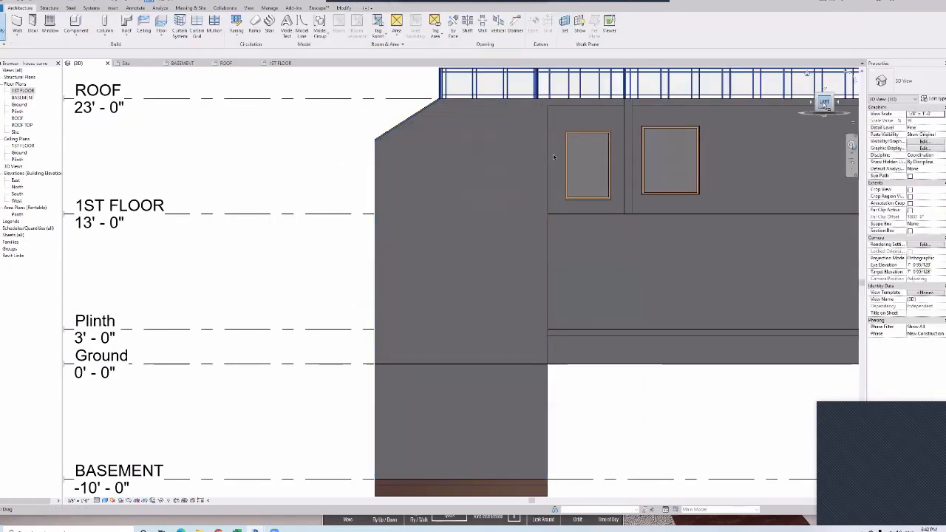
- Reopen and finish the roof floor's boundary so that the walls below attach to its underside
{"action": "left_click_drag", "start_coordinate": [826, 102], "coordinate": [437, 125]}
{"action": "scroll", "coordinate": [436, 125], "scroll_direction": "down", "scroll_amount": 2}
{"action": "middle_click_drag", "start_coordinate": [436, 125], "coordinate": [628, 318]}
{"action": "scroll", "coordinate": [596, 331], "scroll_direction": "down", "scroll_amount": 3}
{"action": "left_click", "coordinate": [597, 331]}
{"action": "left_click", "coordinate": [823, 96]}
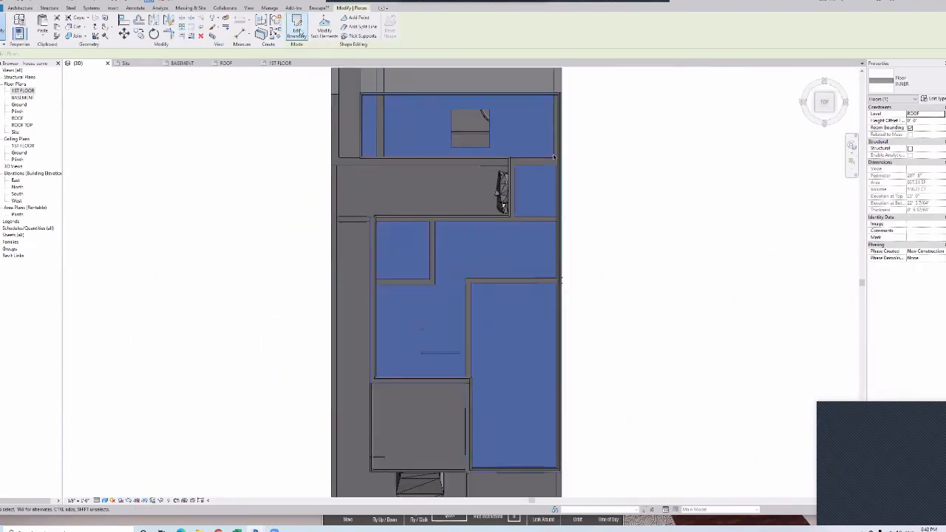
{"action": "left_click", "coordinate": [296, 28]}
{"action": "left_click", "coordinate": [293, 34]}
{"action": "key", "text": "Return"}
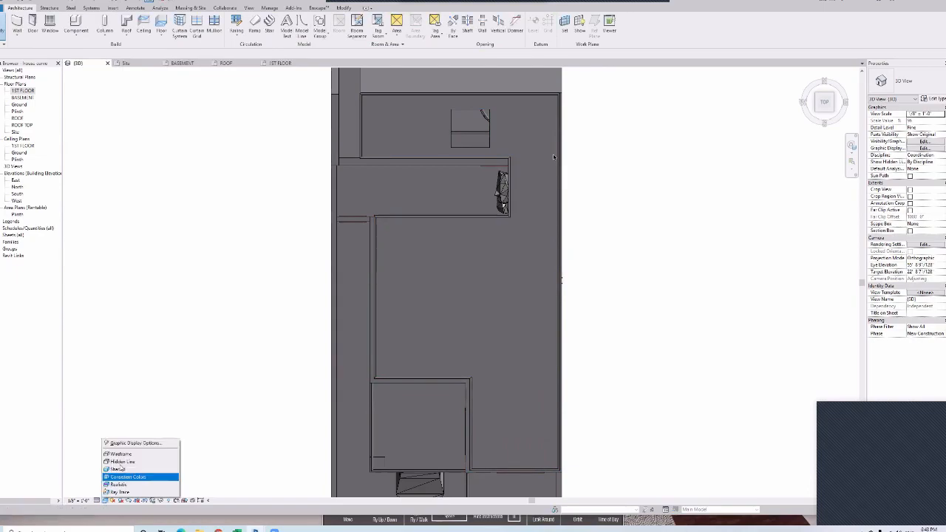
- Extend the first-floor stair up to the ROOF level as a multistory stair in wireframe display, and return the view to Shaded
{"action": "left_click", "coordinate": [120, 454]}
{"action": "scroll", "coordinate": [449, 340], "scroll_direction": "up", "scroll_amount": 2}
{"action": "left_click", "coordinate": [449, 340]}
{"action": "left_click", "coordinate": [823, 120]}
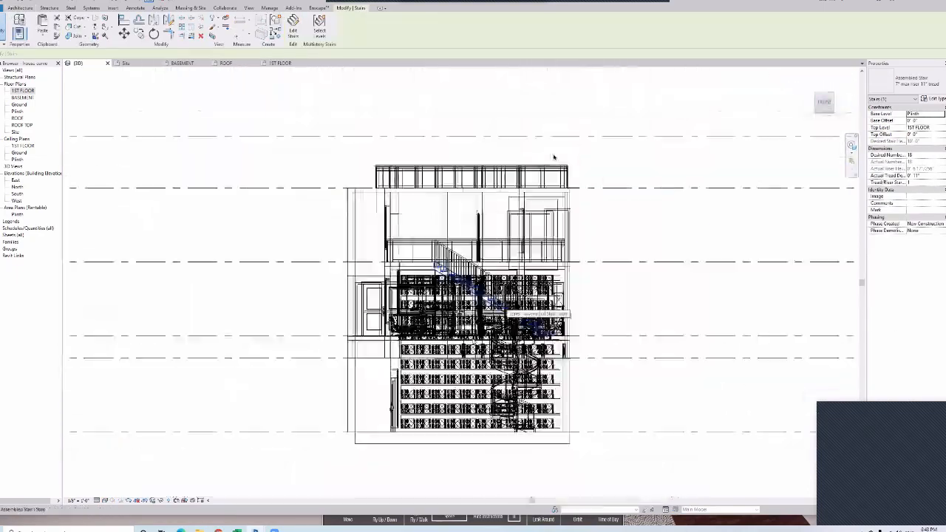
{"action": "left_click", "coordinate": [319, 28]}
{"action": "scroll", "coordinate": [329, 261], "scroll_direction": "up", "scroll_amount": 1}
{"action": "scroll", "coordinate": [159, 380], "scroll_direction": "down", "scroll_amount": 2}
{"action": "left_click", "coordinate": [559, 250]}
{"action": "left_click", "coordinate": [294, 34]}
{"action": "left_click_drag", "start_coordinate": [820, 107], "coordinate": [785, 164]}
{"action": "left_click", "coordinate": [105, 500]}
{"action": "left_click", "coordinate": [120, 470]}
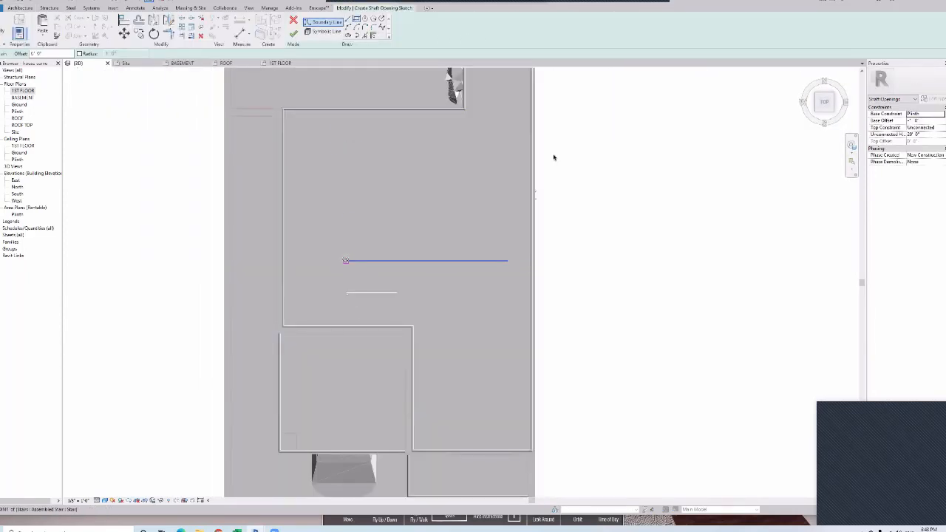
- Create a rectangular shaft opening around the stair run and raise its base so that it cuts the roof slab
{"action": "left_click", "coordinate": [346, 261]}
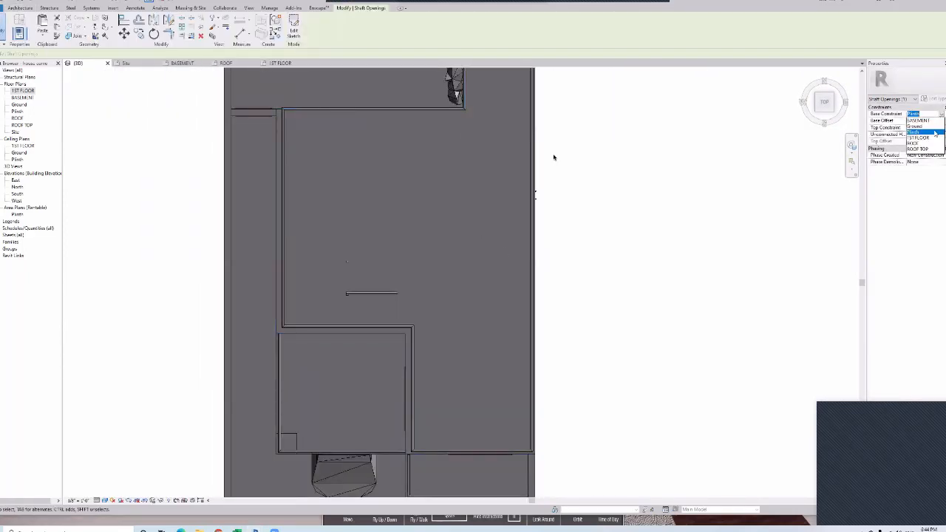
{"action": "left_click", "coordinate": [835, 112]}
{"action": "left_click", "coordinate": [819, 106]}
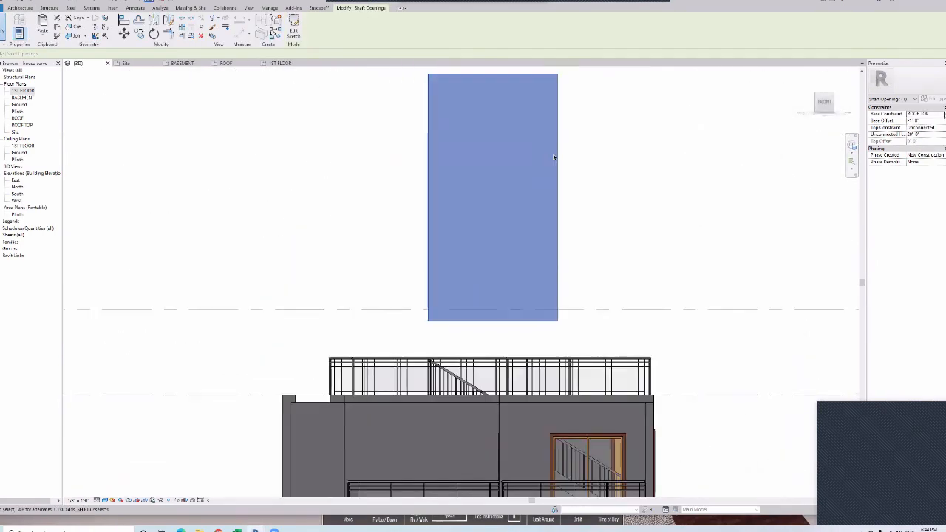
{"action": "key", "text": "Escape"}
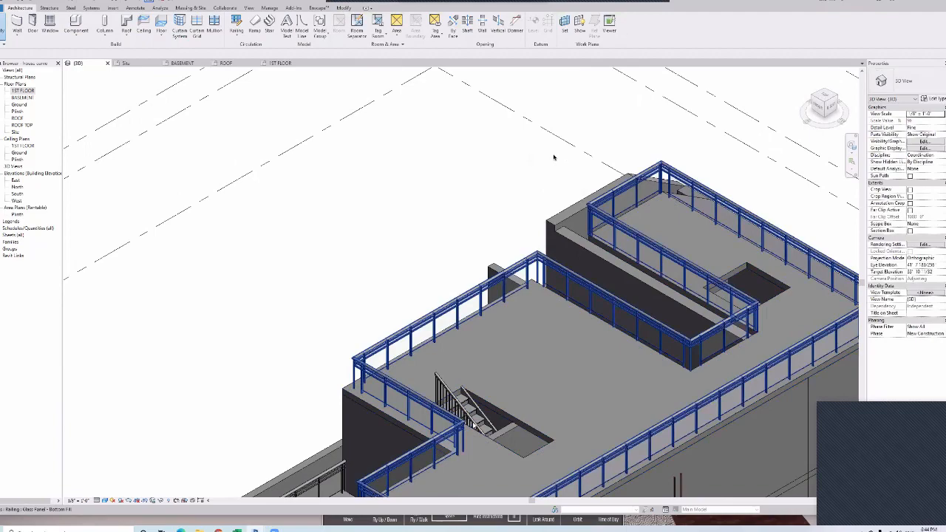
- Cut a rectangular opening about 11' high in the profile of the wall crossing the roof stairwell
{"action": "scroll", "coordinate": [475, 425], "scroll_direction": "up", "scroll_amount": 2}
{"action": "middle_click_drag", "start_coordinate": [536, 407], "coordinate": [484, 399]}
{"action": "left_click", "coordinate": [404, 385]}
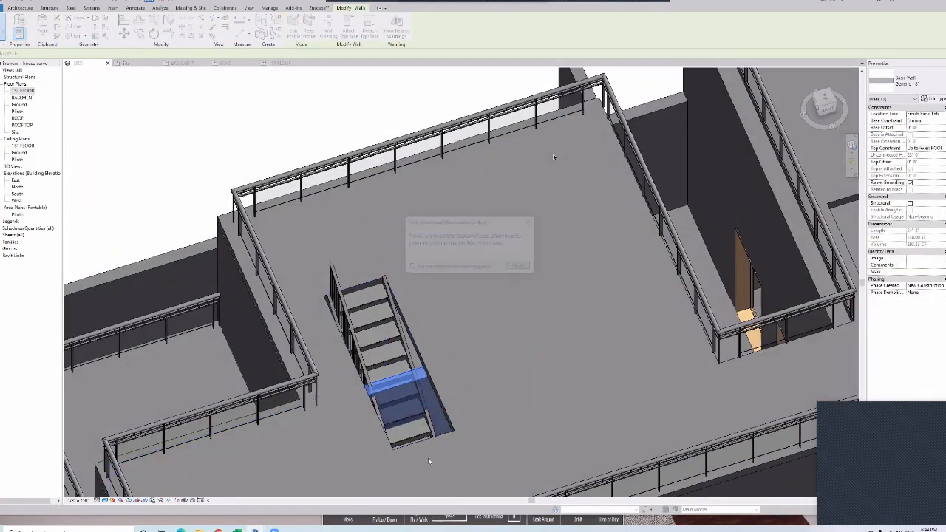
{"action": "double_click", "coordinate": [418, 406]}
{"action": "left_click", "coordinate": [415, 385]}
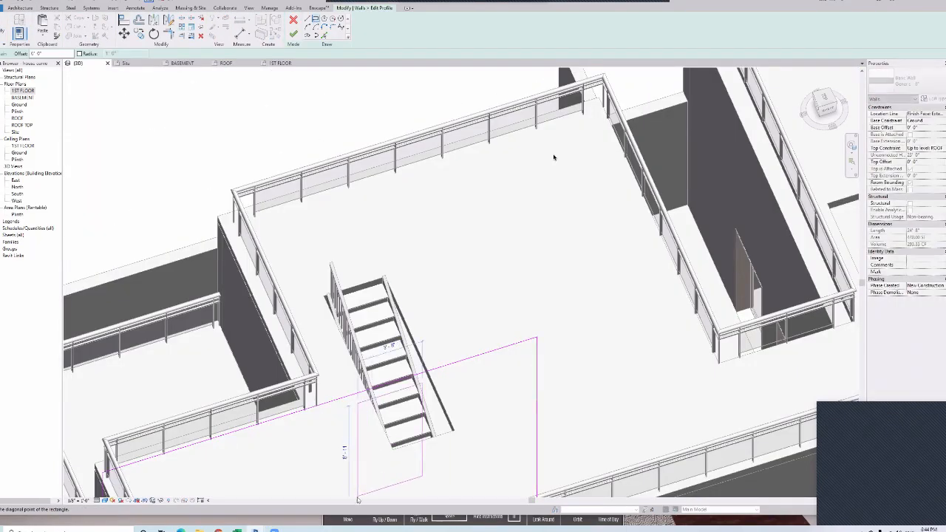
{"action": "scroll", "coordinate": [517, 325], "scroll_direction": "down", "scroll_amount": 5}
{"action": "key", "text": "Escape"}
{"action": "scroll", "coordinate": [687, 363], "scroll_direction": "up", "scroll_amount": 5}
{"action": "scroll", "coordinate": [447, 380], "scroll_direction": "down", "scroll_amount": 1}
{"action": "middle_click_drag", "start_coordinate": [447, 381], "coordinate": [449, 332]}
{"action": "left_click", "coordinate": [446, 314]}
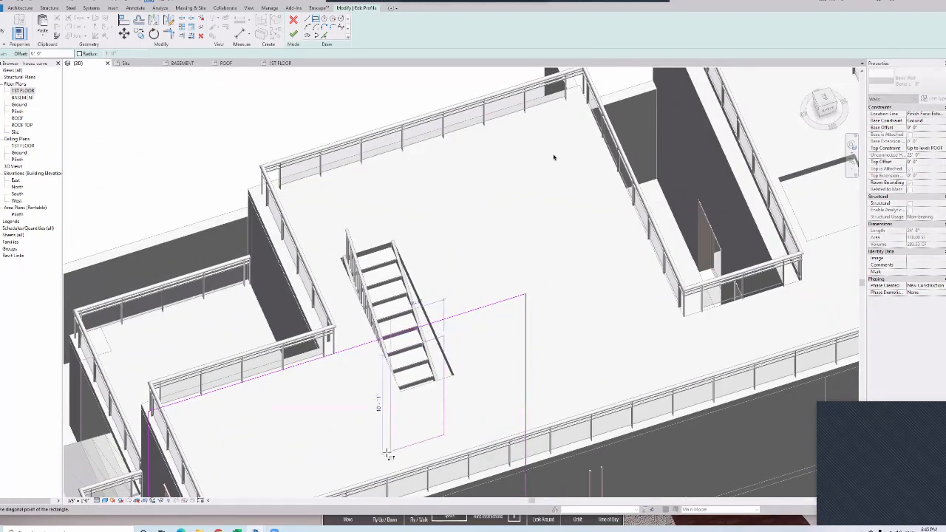
{"action": "left_click", "coordinate": [389, 455]}
{"action": "left_click", "coordinate": [293, 34]}
{"action": "mouse_move", "coordinate": [466, 258]}
{"action": "middle_mouse_down", "text": "shift"}
{"action": "mouse_move", "coordinate": [529, 286]}
{"action": "mouse_move", "coordinate": [347, 316]}
{"action": "middle_mouse_up", "text": "shift"}
{"action": "scroll", "coordinate": [530, 287], "scroll_direction": "down", "scroll_amount": 3}
{"action": "mouse_move", "coordinate": [348, 316]}
{"action": "middle_mouse_down", "text": "shift"}
{"action": "mouse_move", "coordinate": [502, 288]}
{"action": "mouse_move", "coordinate": [569, 199]}
{"action": "mouse_move", "coordinate": [503, 274]}
{"action": "middle_mouse_up", "text": "shift"}
{"action": "middle_click_drag", "start_coordinate": [554, 158], "coordinate": [458, 159], "text": "shift"}
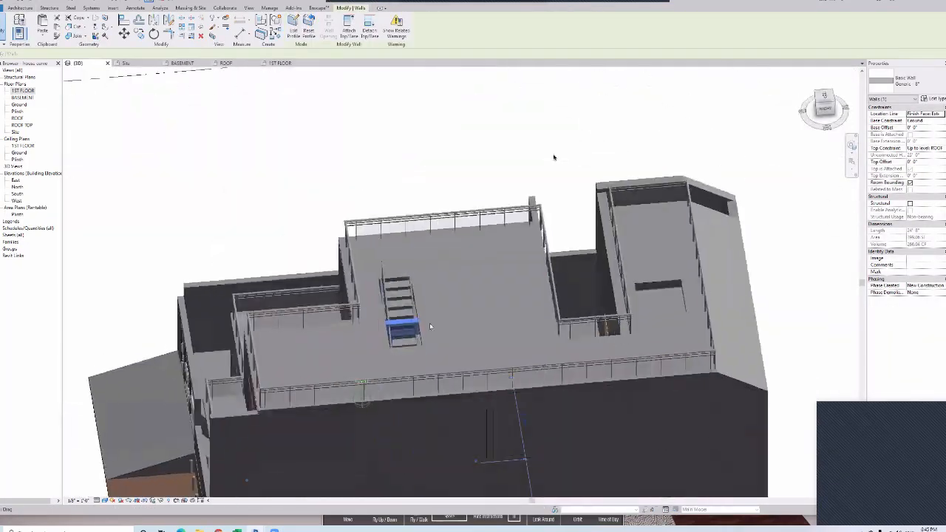
- Set the top constraint of the selected Ground-based wall to the 1ST FLOOR level
{"action": "left_click", "coordinate": [940, 148]}
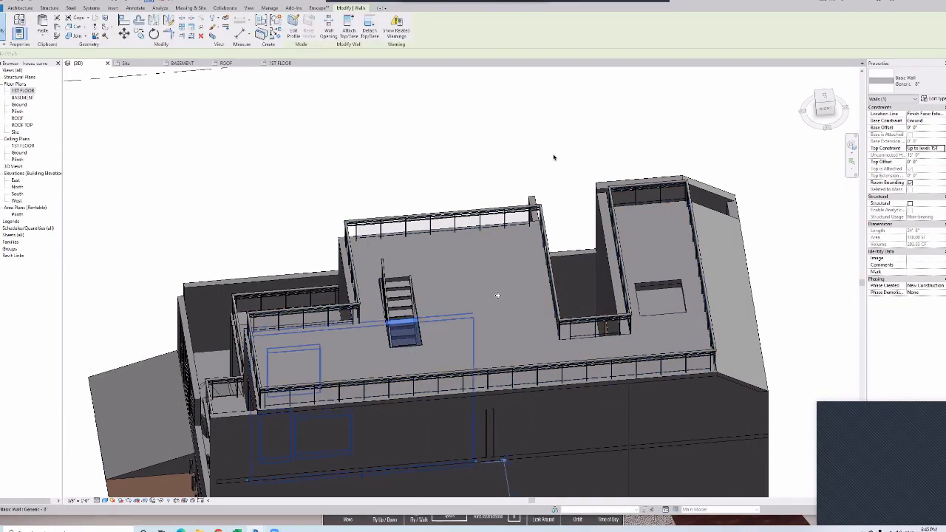
{"action": "scroll", "coordinate": [399, 333], "scroll_direction": "down", "scroll_amount": 1}
{"action": "middle_click_drag", "start_coordinate": [399, 333], "coordinate": [574, 145], "text": "shift"}
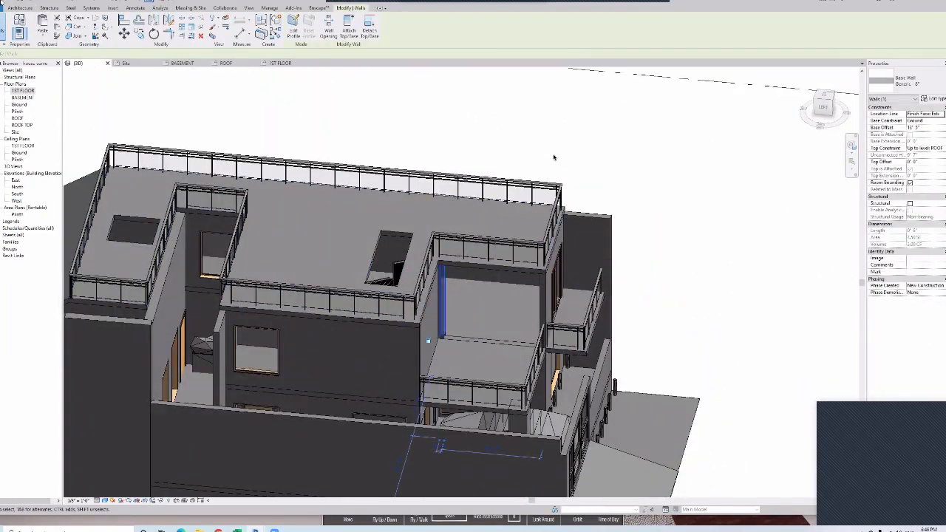
- Draw a wall from 1ST FLOOR up to ROOF along the back edge of the first-floor terrace
{"action": "key", "text": "w"}
{"action": "key", "text": "a"}
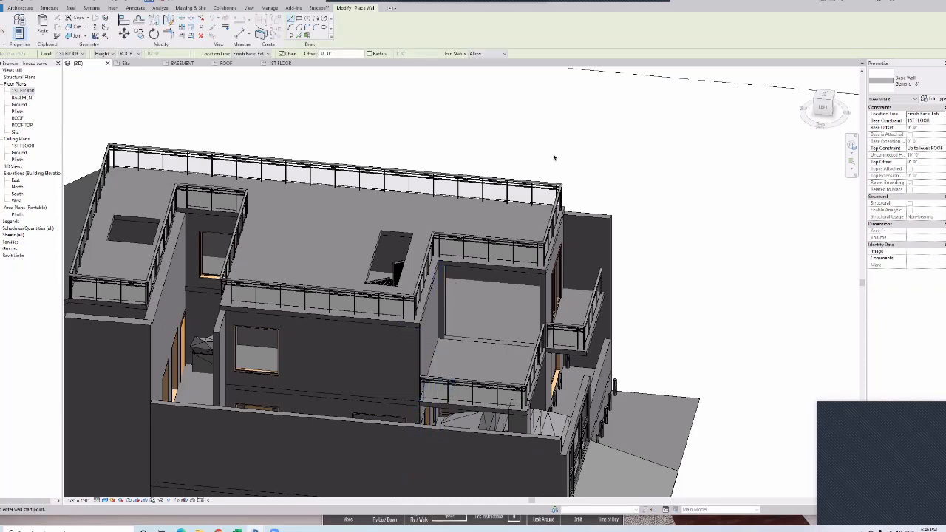
{"action": "left_click", "coordinate": [443, 338]}
{"action": "left_click", "coordinate": [542, 344]}
{"action": "right_click", "coordinate": [703, 184]}
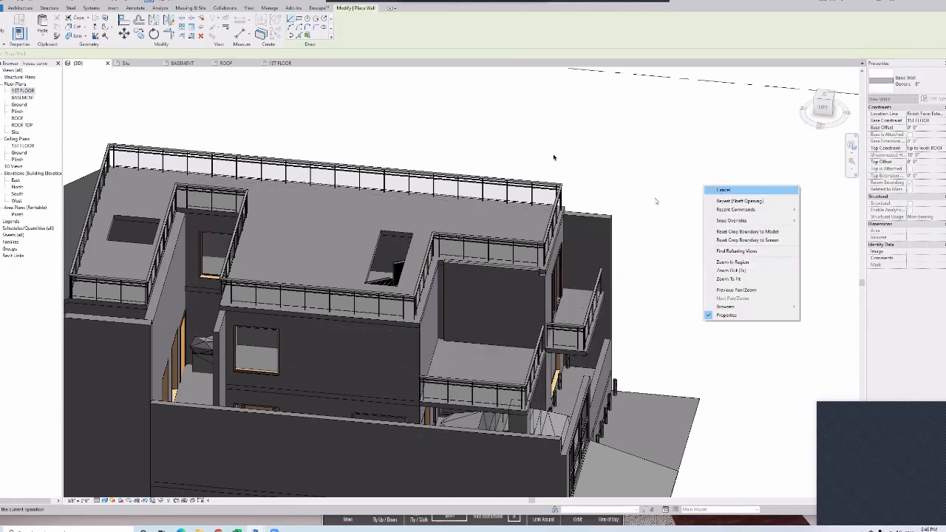
{"action": "left_click", "coordinate": [724, 190]}
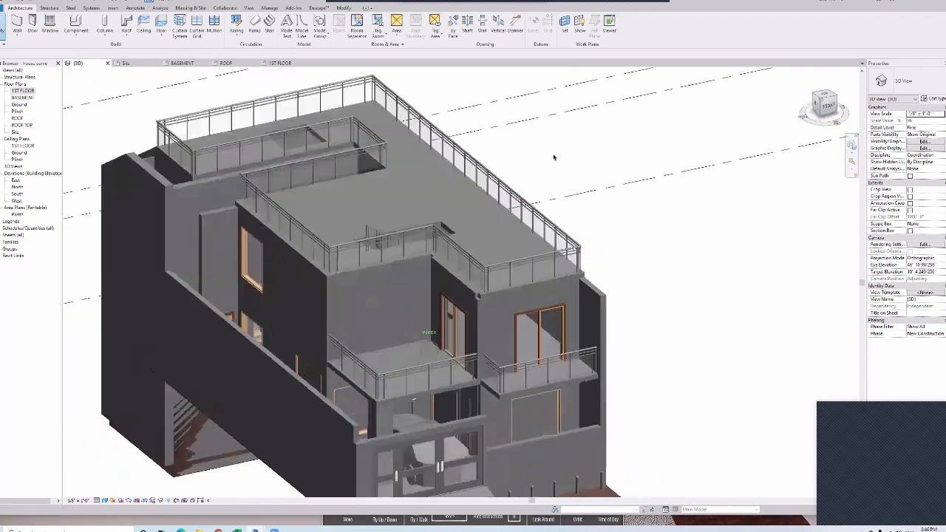
- Place a copy of the terrace's double-sliding door type in the wall at the back of the first-floor terrace
{"action": "middle_click_drag", "start_coordinate": [444, 317], "coordinate": [453, 344], "text": "shift"}
{"action": "left_click", "coordinate": [454, 347]}
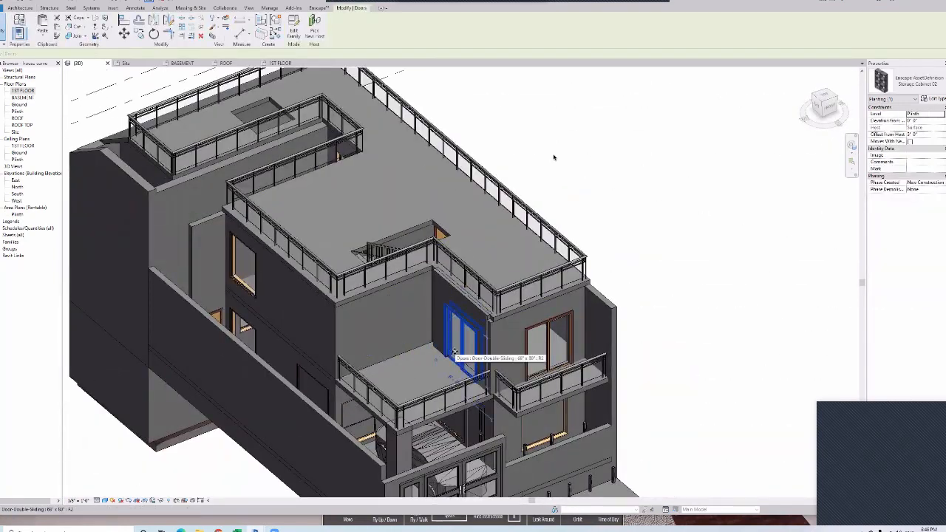
{"action": "right_click", "coordinate": [455, 350]}
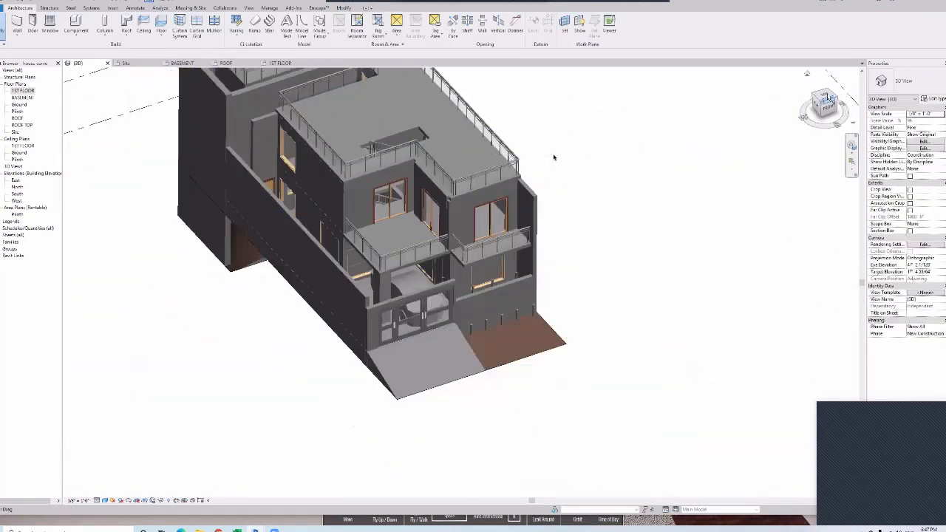
- Draw four walls from ROOF up to ROOF TOP forming a rectangular enclosure around the stair opening
{"action": "key", "text": "w"}
{"action": "key", "text": "a"}
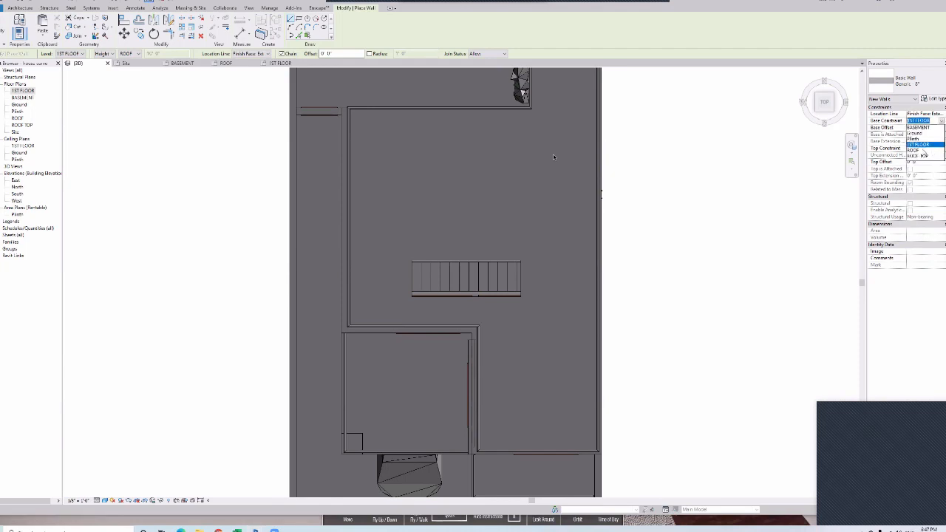
{"action": "scroll", "coordinate": [402, 267], "scroll_direction": "up", "scroll_amount": 3}
{"action": "left_click_drag", "start_coordinate": [824, 102], "coordinate": [835, 92]}
{"action": "left_click", "coordinate": [824, 102]}
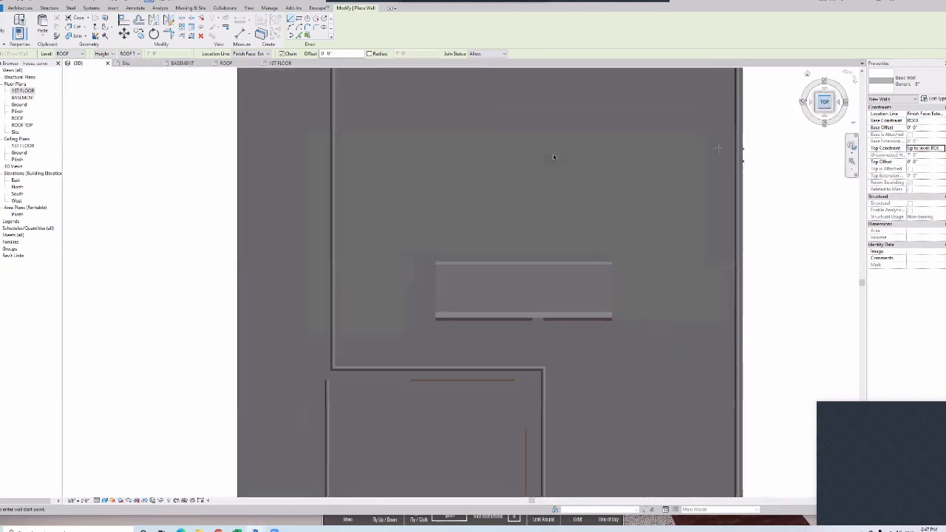
{"action": "scroll", "coordinate": [427, 269], "scroll_direction": "down", "scroll_amount": 7}
{"action": "scroll", "coordinate": [426, 268], "scroll_direction": "up", "scroll_amount": 5}
{"action": "left_click", "coordinate": [532, 294]}
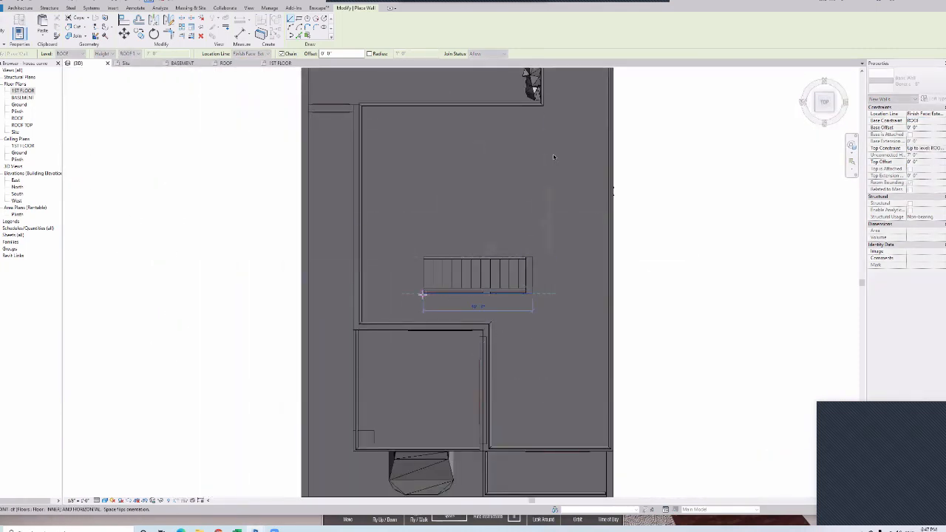
{"action": "left_click", "coordinate": [531, 294]}
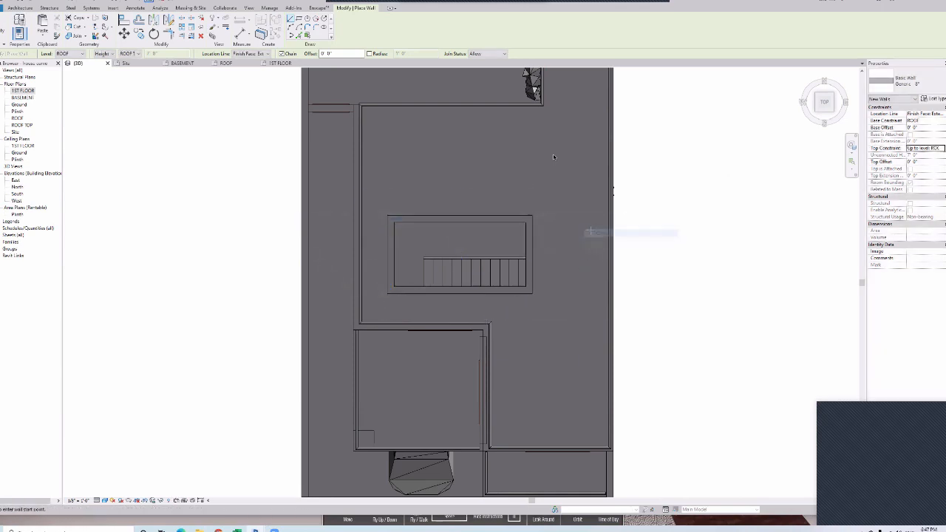
{"action": "key", "text": "Escape"}
- Start a roof by extrusion on the stair enclosure's front wall, using ROOF TOP as reference level with 0' 0" offset
{"action": "left_click_drag", "start_coordinate": [824, 102], "coordinate": [809, 82]}
{"action": "left_click", "coordinate": [819, 106]}
{"action": "middle_click_drag", "start_coordinate": [185, 214], "coordinate": [279, 194]}
{"action": "scroll", "coordinate": [228, 185], "scroll_direction": "up", "scroll_amount": 3}
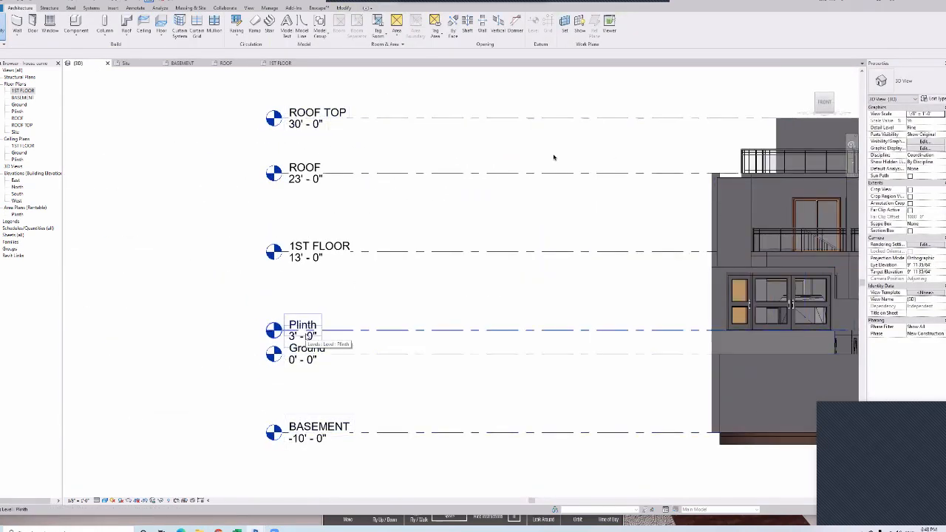
{"action": "middle_click_drag", "start_coordinate": [246, 262], "coordinate": [159, 291]}
{"action": "middle_click_drag", "start_coordinate": [224, 226], "coordinate": [137, 290]}
{"action": "scroll", "coordinate": [654, 220], "scroll_direction": "up", "scroll_amount": 2}
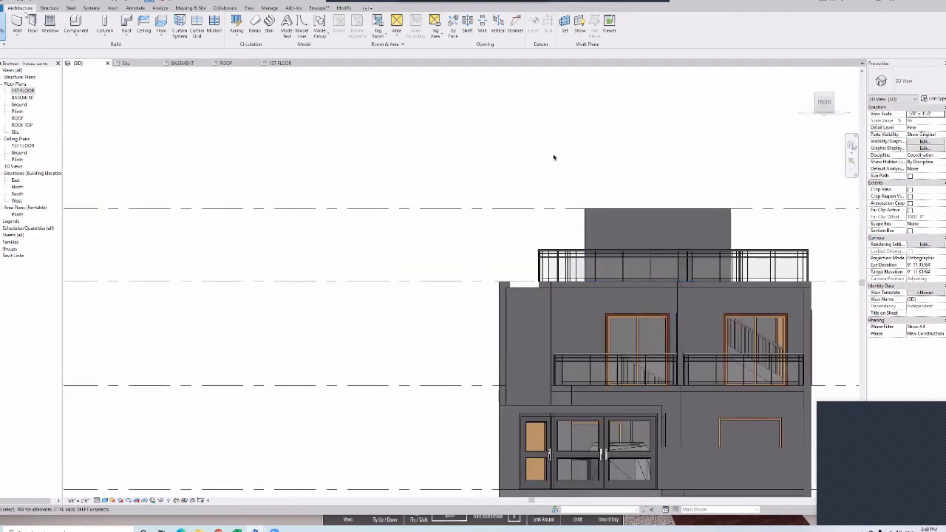
{"action": "left_click", "coordinate": [128, 37]}
{"action": "left_click", "coordinate": [143, 64]}
{"action": "key", "text": "Return"}
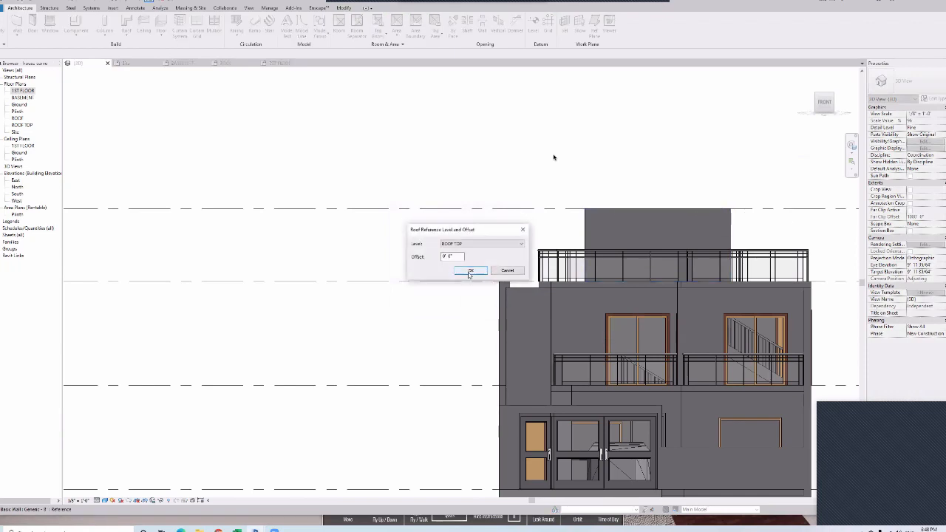
{"action": "left_click", "coordinate": [470, 271]}
- Sketch a horizontal roof profile line along ROOF TOP that overhangs the stair enclosure, and finish the roof
{"action": "left_click", "coordinate": [565, 209]}
{"action": "right_click", "coordinate": [620, 127]}
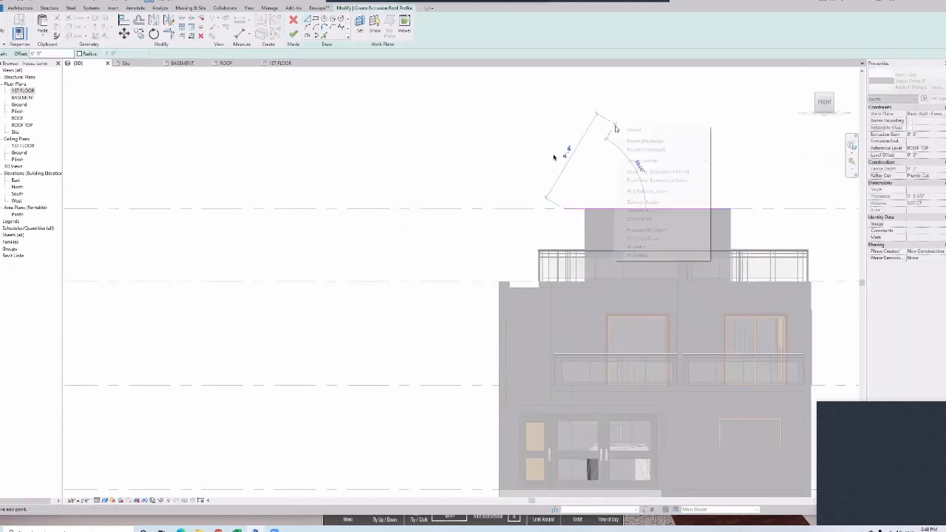
{"action": "left_click", "coordinate": [635, 133]}
{"action": "left_click", "coordinate": [294, 34]}
- Shorten the extruded roof to about 9' 10" so that it covers only the stair enclosure
{"action": "left_click_drag", "start_coordinate": [824, 103], "coordinate": [799, 127]}
{"action": "left_click", "coordinate": [834, 95]}
{"action": "left_click", "coordinate": [728, 173]}
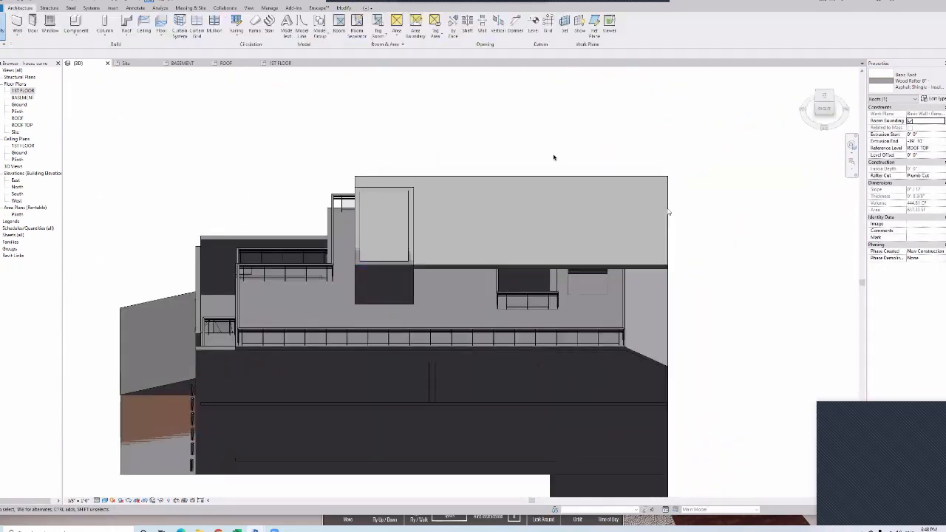
{"action": "left_click", "coordinate": [669, 212]}
{"action": "scroll", "coordinate": [488, 150], "scroll_direction": "down", "scroll_amount": 2}
{"action": "left_click", "coordinate": [749, 273]}
{"action": "left_click", "coordinate": [604, 212]}
{"action": "left_click_drag", "start_coordinate": [606, 198], "coordinate": [441, 198]}
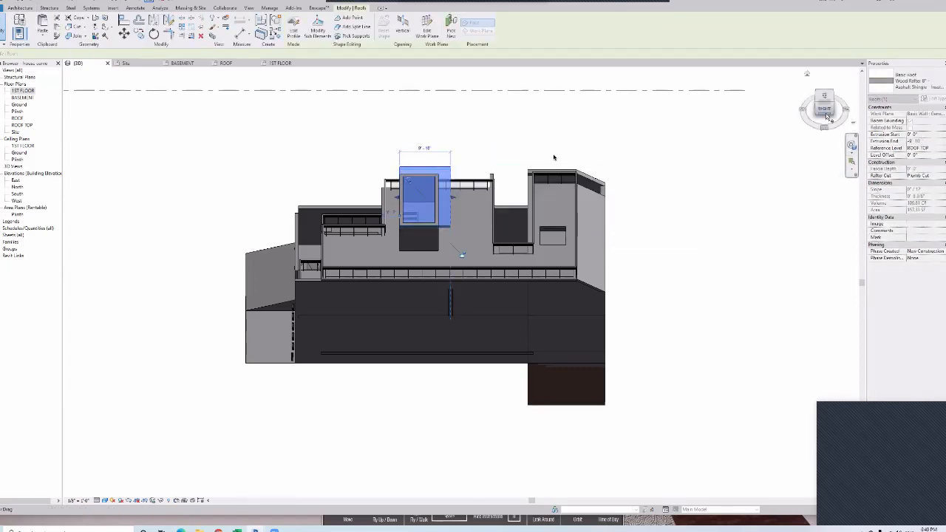
{"action": "left_click", "coordinate": [744, 215]}
- Place wide, low windows of a Fixed type in the walls of the rooftop stair enclosure
{"action": "left_click_drag", "start_coordinate": [833, 109], "coordinate": [780, 118]}
{"action": "scroll", "coordinate": [553, 254], "scroll_direction": "up", "scroll_amount": 2}
{"action": "left_click", "coordinate": [46, 27]}
{"action": "scroll", "coordinate": [553, 255], "scroll_direction": "up", "scroll_amount": 1}
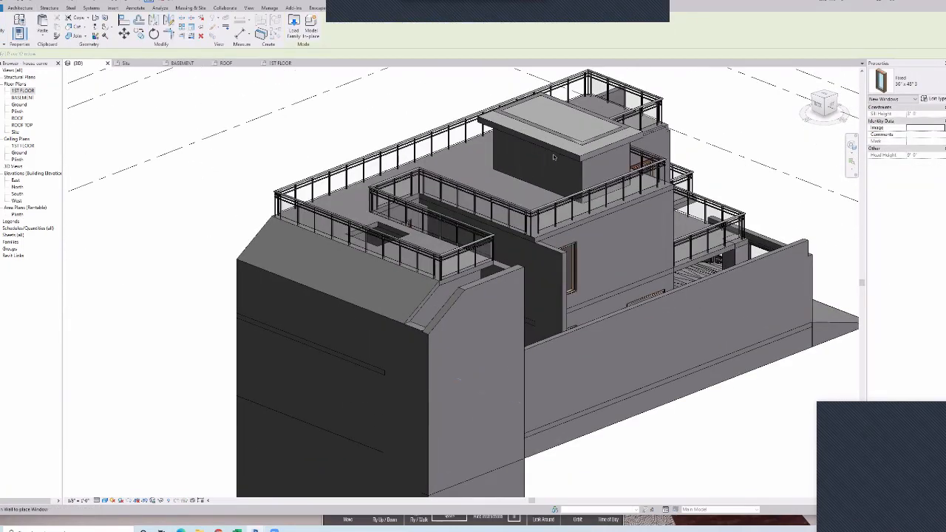
{"action": "left_click", "coordinate": [918, 126]}
{"action": "left_click", "coordinate": [898, 196]}
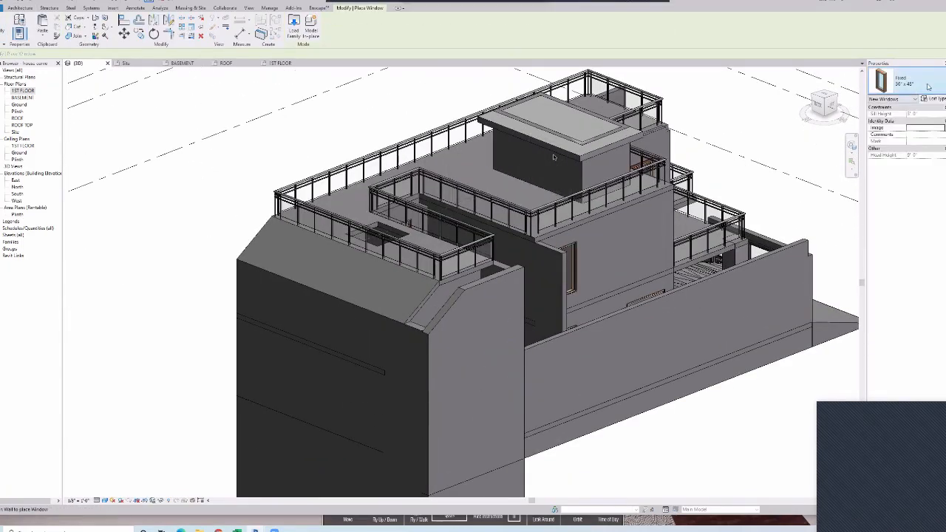
{"action": "left_click", "coordinate": [891, 215]}
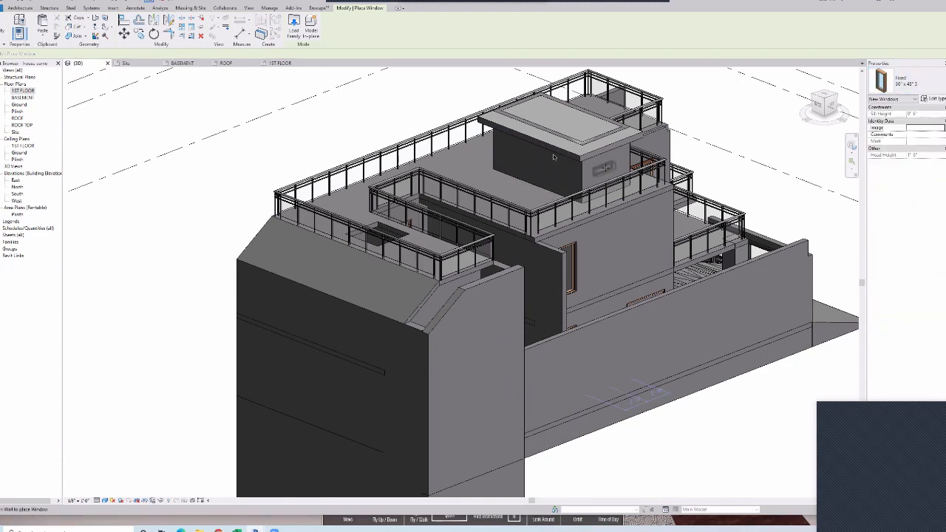
{"action": "middle_click_drag", "start_coordinate": [507, 147], "coordinate": [628, 154], "text": "shift"}
{"action": "right_click", "coordinate": [571, 122]}
{"action": "left_click", "coordinate": [583, 128]}
- Place a double-sliding door in the stair enclosure's wall facing the roof terrace
{"action": "key", "text": "d"}
{"action": "key", "text": "r"}
{"action": "right_click", "coordinate": [576, 134]}
{"action": "left_click", "coordinate": [587, 140]}
- Move the three windows in the enclosure's back wall next to each other in one row
{"action": "scroll", "coordinate": [529, 156], "scroll_direction": "up", "scroll_amount": 3}
{"action": "left_click", "coordinate": [409, 118]}
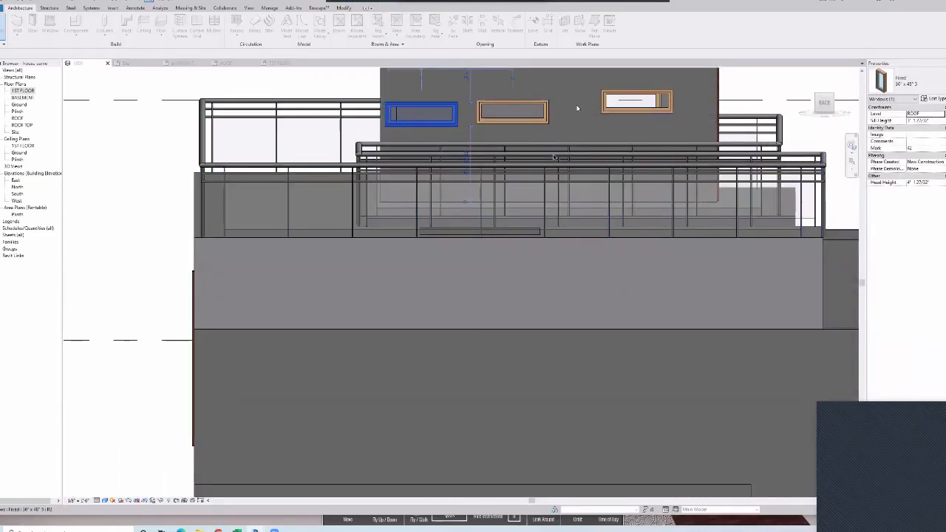
{"action": "left_click", "coordinate": [601, 109]}
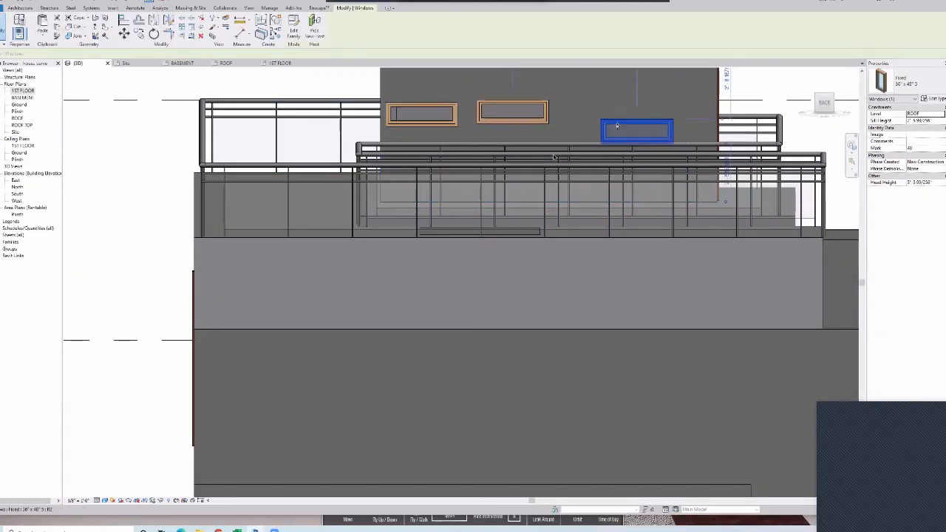
{"action": "left_click_drag", "start_coordinate": [617, 126], "coordinate": [572, 107]}
{"action": "key", "text": "a"}
{"action": "key", "text": "l"}
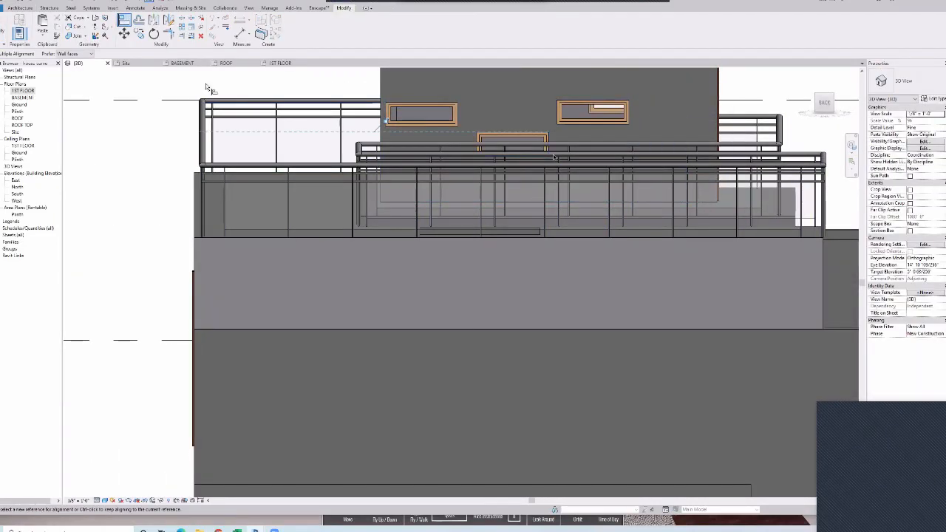
{"action": "left_click_drag", "start_coordinate": [526, 149], "coordinate": [494, 109]}
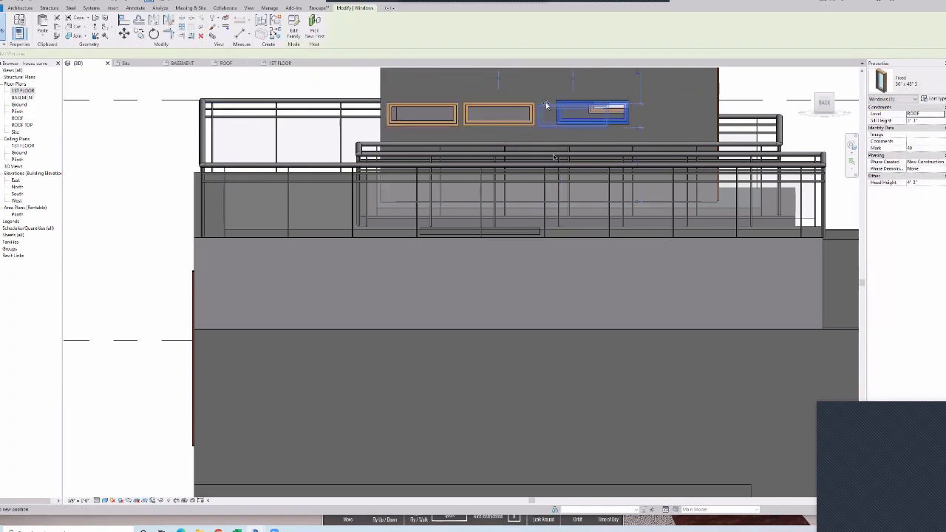
{"action": "scroll", "coordinate": [546, 106], "scroll_direction": "up", "scroll_amount": 3}
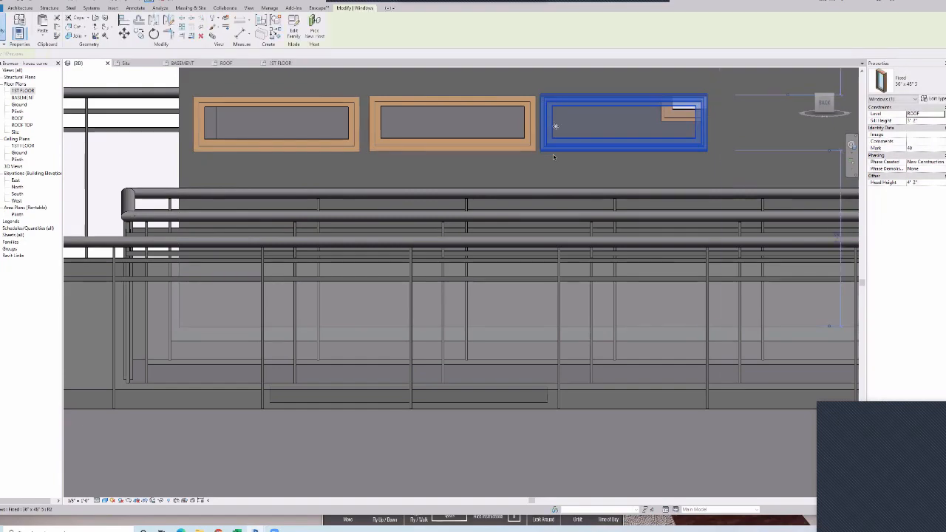
- Raise the stair enclosure's windows above the roof railing and align their heights in the South and East elevations
{"action": "scroll", "coordinate": [556, 129], "scroll_direction": "down", "scroll_amount": 4}
{"action": "left_click", "coordinate": [817, 75]}
{"action": "left_click_drag", "start_coordinate": [821, 102], "coordinate": [853, 108]}
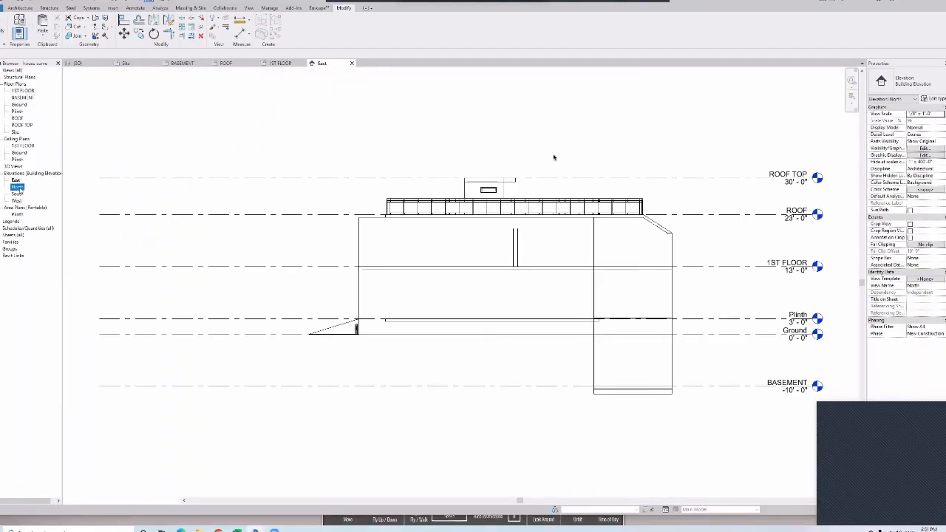
{"action": "scroll", "coordinate": [553, 157], "scroll_direction": "up", "scroll_amount": 5}
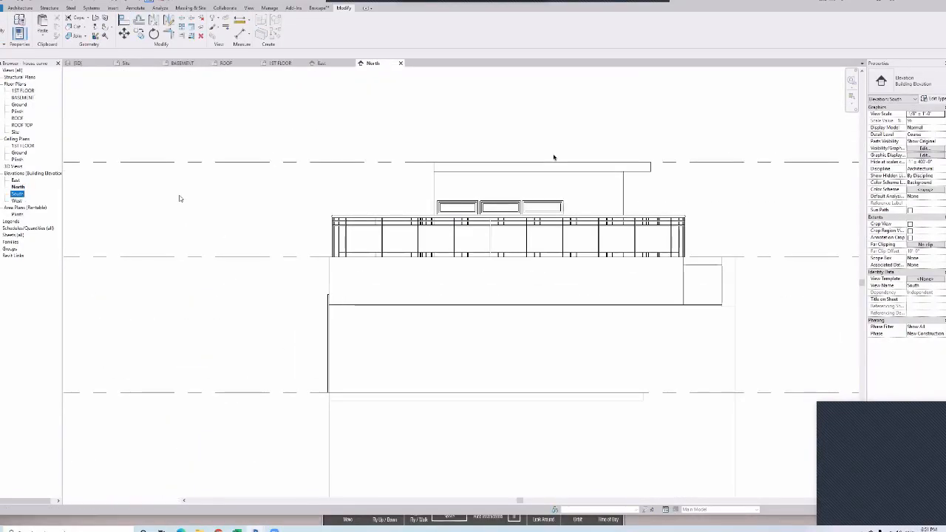
{"action": "scroll", "coordinate": [554, 157], "scroll_direction": "up", "scroll_amount": 5}
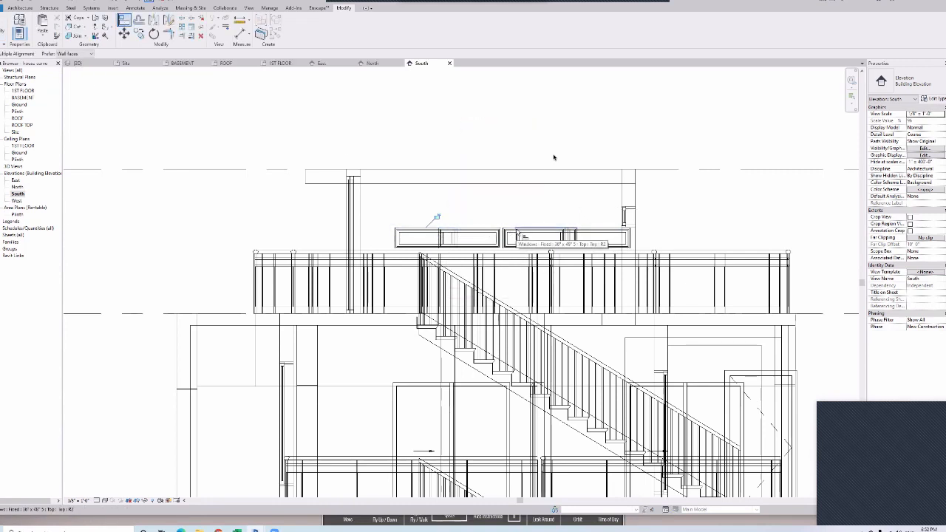
{"action": "left_click", "coordinate": [722, 258]}
{"action": "left_click", "coordinate": [554, 156]}
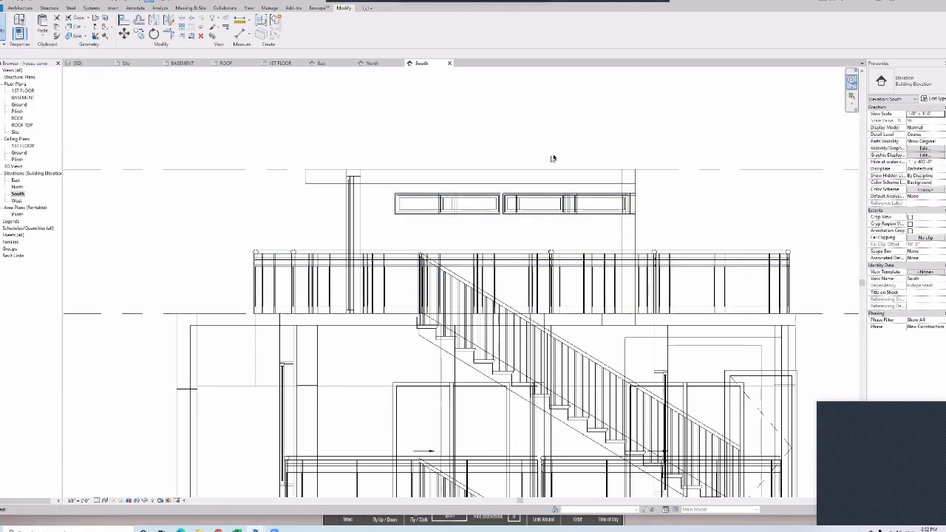
{"action": "double_click", "coordinate": [15, 180]}
{"action": "scroll", "coordinate": [488, 197], "scroll_direction": "up", "scroll_amount": 3}
{"action": "left_click", "coordinate": [522, 193]}
- Spread the three back-wall windows of the stair enclosure along the wall in the North elevation
{"action": "double_click", "coordinate": [18, 187]}
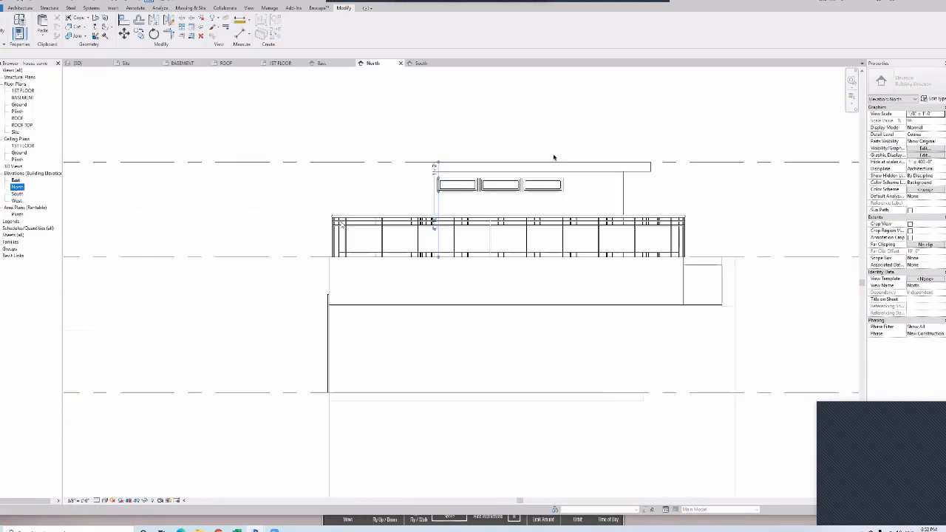
{"action": "left_click", "coordinate": [547, 185]}
{"action": "left_click_drag", "start_coordinate": [554, 186], "coordinate": [606, 187]}
{"action": "left_click_drag", "start_coordinate": [508, 185], "coordinate": [532, 185]}
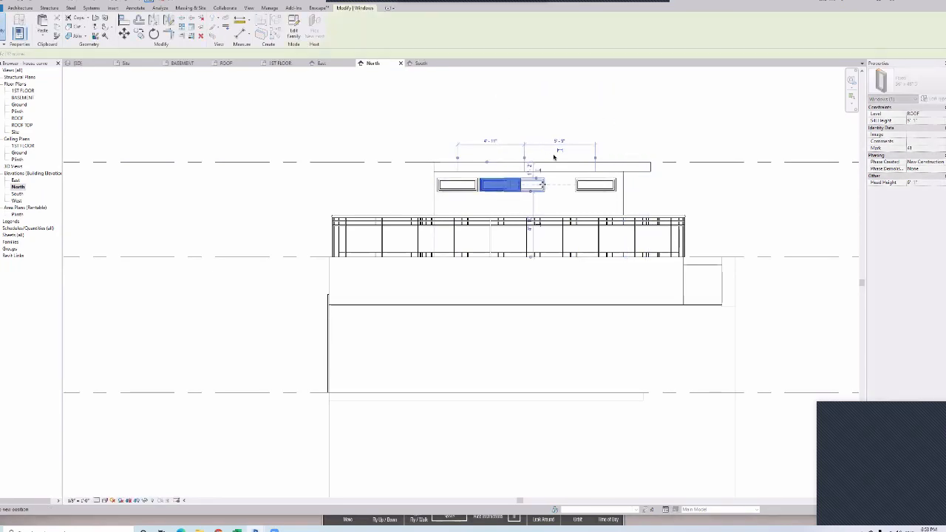
- Display the South elevation in the Shaded visual style
{"action": "double_click", "coordinate": [18, 193]}
{"action": "left_click", "coordinate": [105, 500]}
{"action": "left_click", "coordinate": [124, 478]}
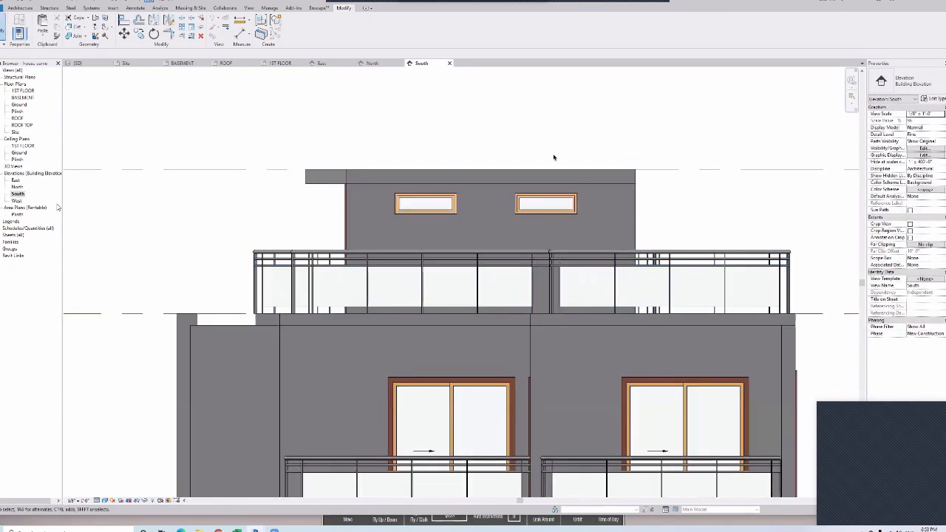
- Apply the Architectural Presentation 3D view template's properties to the West elevation, listing templates of all view types
{"action": "double_click", "coordinate": [16, 200]}
{"action": "scroll", "coordinate": [386, 187], "scroll_direction": "up", "scroll_amount": 3}
{"action": "left_click", "coordinate": [304, 301]}
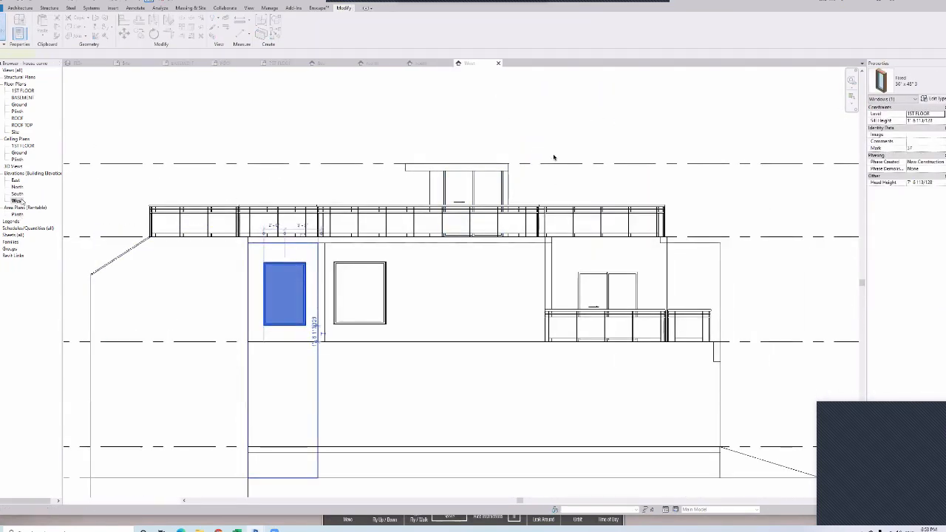
{"action": "right_click", "coordinate": [20, 201]}
{"action": "left_click", "coordinate": [51, 240]}
{"action": "left_click", "coordinate": [384, 218]}
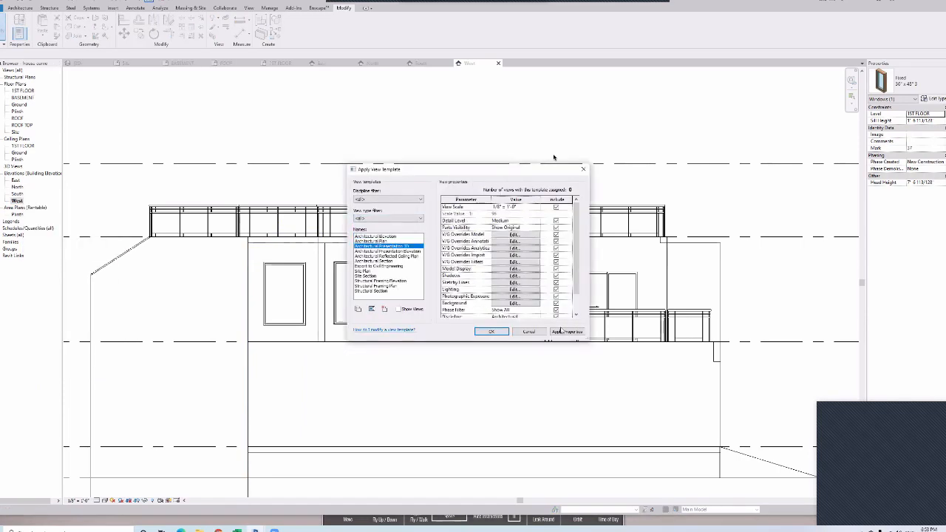
{"action": "left_click", "coordinate": [559, 331]}
{"action": "scroll", "coordinate": [507, 362], "scroll_direction": "down", "scroll_amount": 2}
{"action": "scroll", "coordinate": [328, 362], "scroll_direction": "up", "scroll_amount": 5}
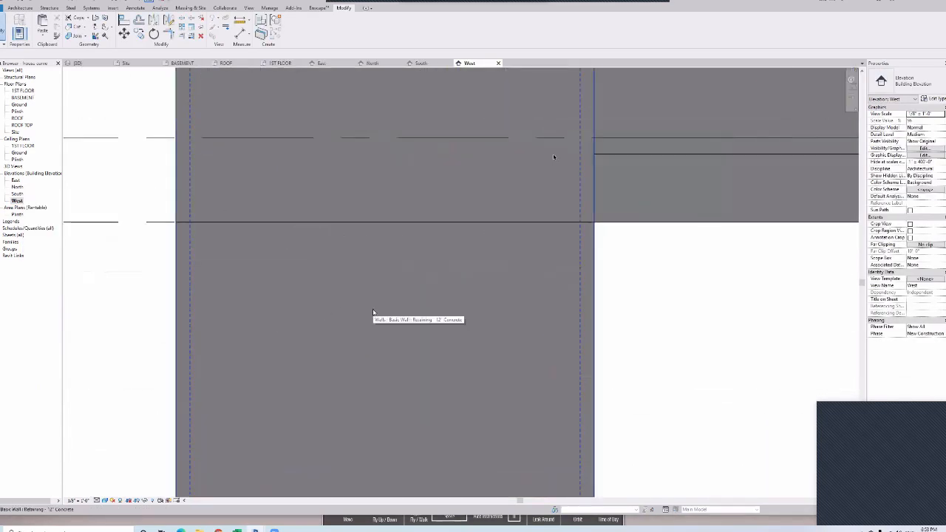
- Review the South and North elevations of the house, and inspect its facade and roof in the Enscape render
{"action": "scroll", "coordinate": [375, 313], "scroll_direction": "down", "scroll_amount": 5}
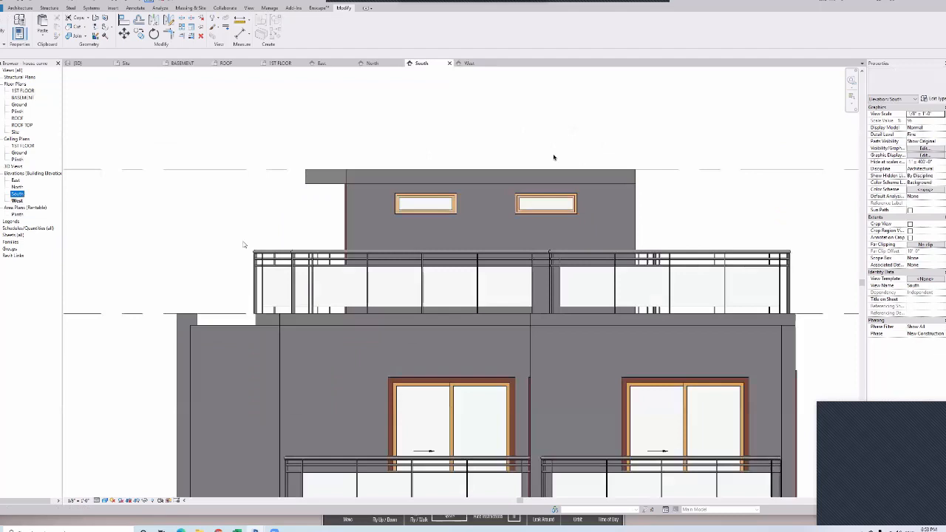
{"action": "scroll", "coordinate": [553, 155], "scroll_direction": "down", "scroll_amount": 3}
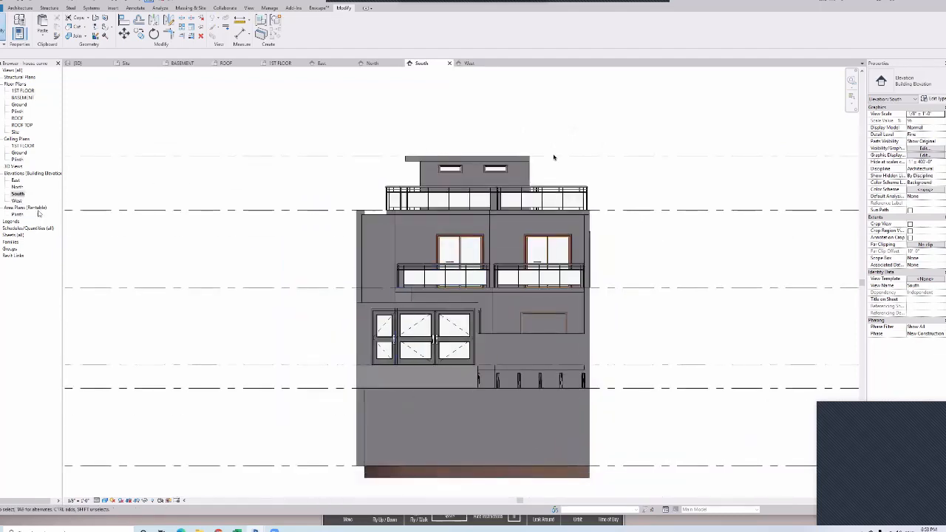
{"action": "scroll", "coordinate": [554, 156], "scroll_direction": "up", "scroll_amount": 5}
{"action": "scroll", "coordinate": [553, 156], "scroll_direction": "down", "scroll_amount": 3}
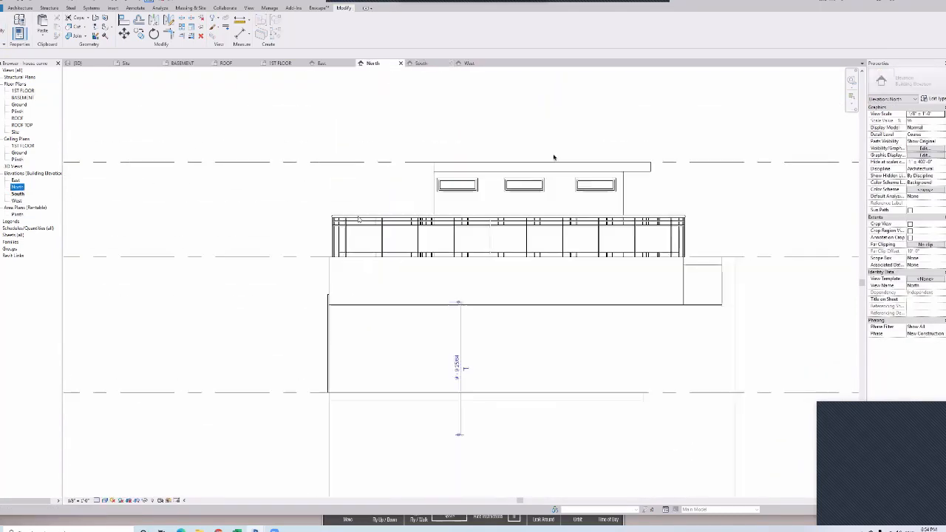
{"action": "right_click", "coordinate": [17, 187]}
{"action": "left_click", "coordinate": [55, 228]}
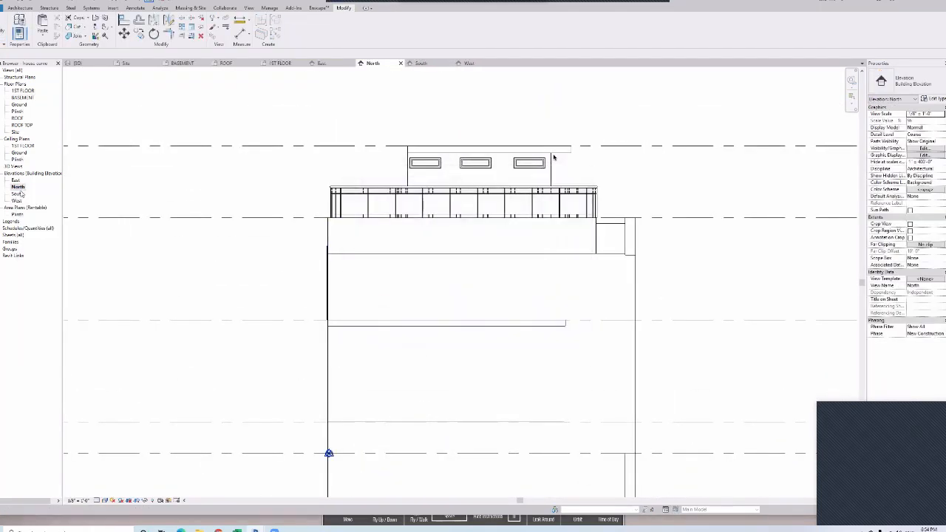
{"action": "left_click", "coordinate": [501, 332]}
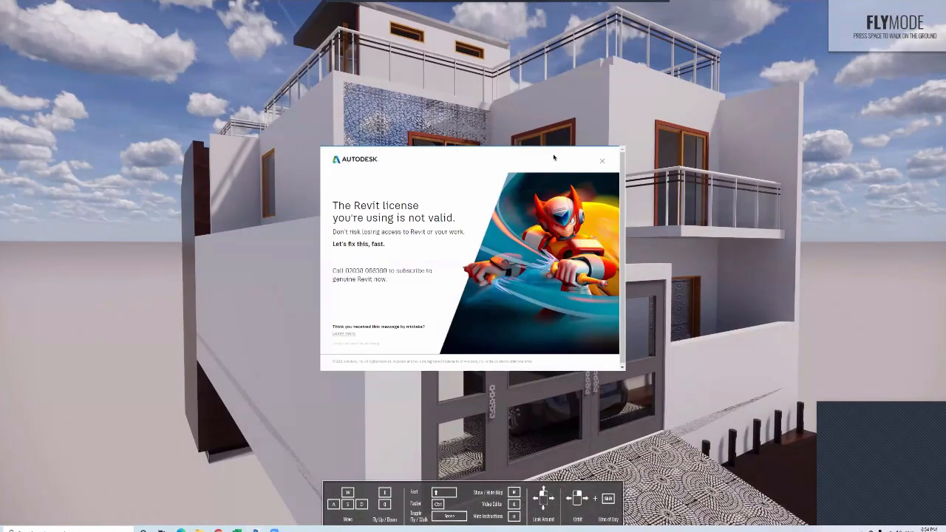
{"action": "right_click_drag", "start_coordinate": [553, 157], "coordinate": [554, 156]}
{"action": "right_click_drag", "start_coordinate": [339, 281], "coordinate": [553, 157]}
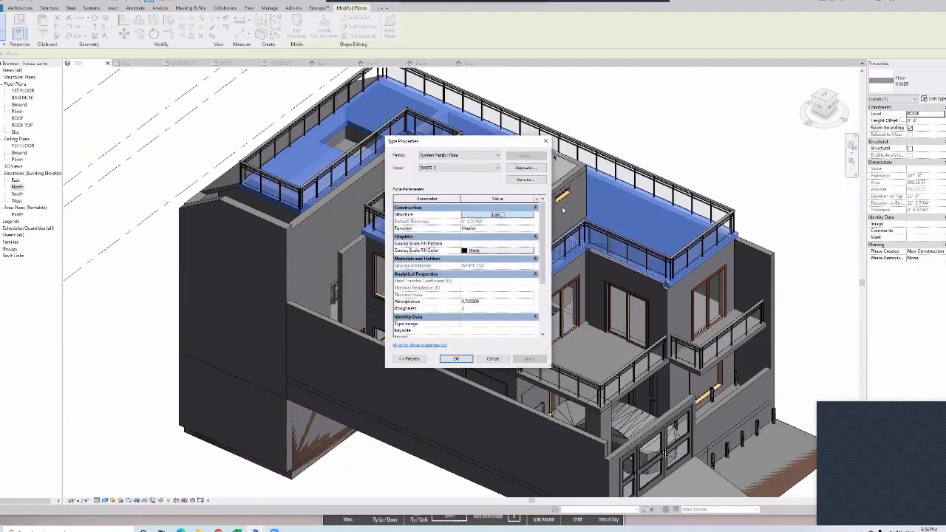
- Open the layer structure of the roof floor's INNER 2 type and its layer's material for editing
{"action": "left_click", "coordinate": [498, 215]}
{"action": "left_click", "coordinate": [452, 230]}
{"action": "left_click", "coordinate": [454, 230]}
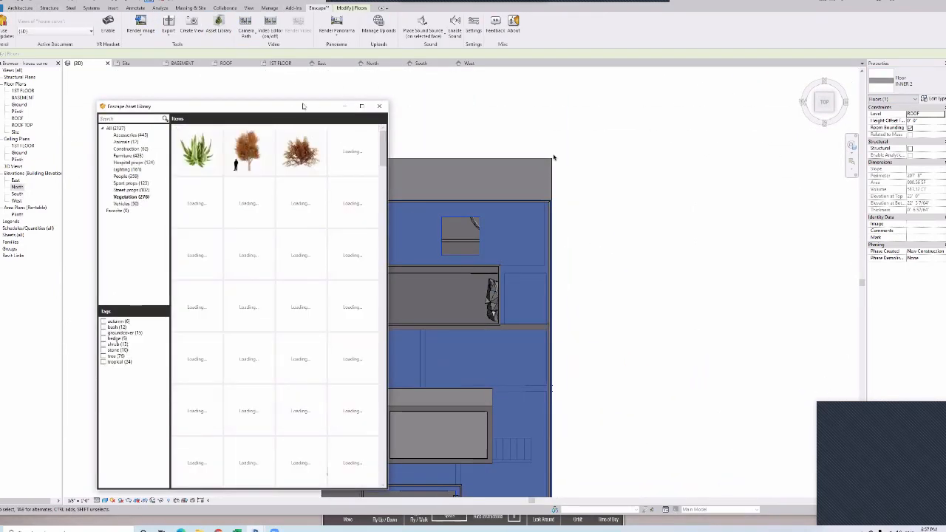
- Browse the vegetation assets in the Enscape Asset Library for potted plants that suit the roof
{"action": "left_click_drag", "start_coordinate": [303, 107], "coordinate": [781, 62]}
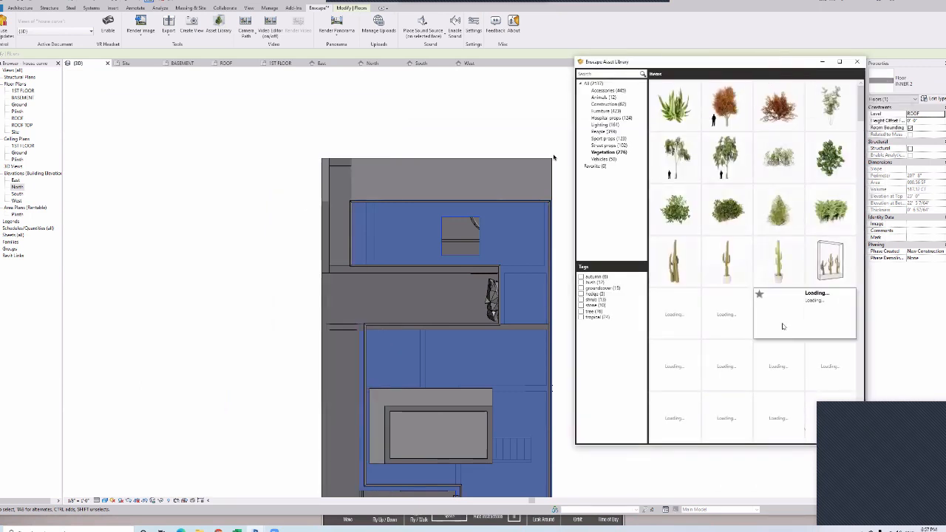
{"action": "scroll", "coordinate": [774, 253], "scroll_direction": "down", "scroll_amount": 1}
{"action": "scroll", "coordinate": [822, 304], "scroll_direction": "down", "scroll_amount": 4}
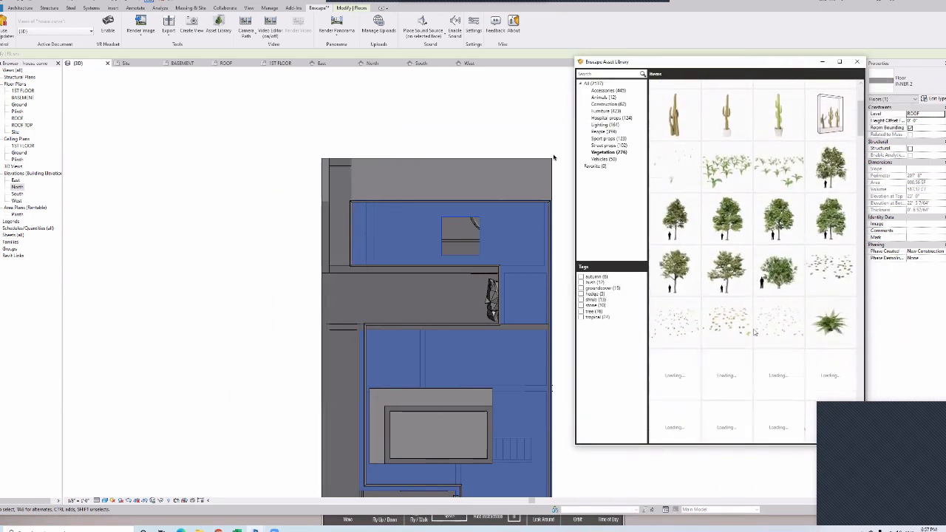
{"action": "left_click", "coordinate": [727, 222]}
{"action": "key", "text": "Escape"}
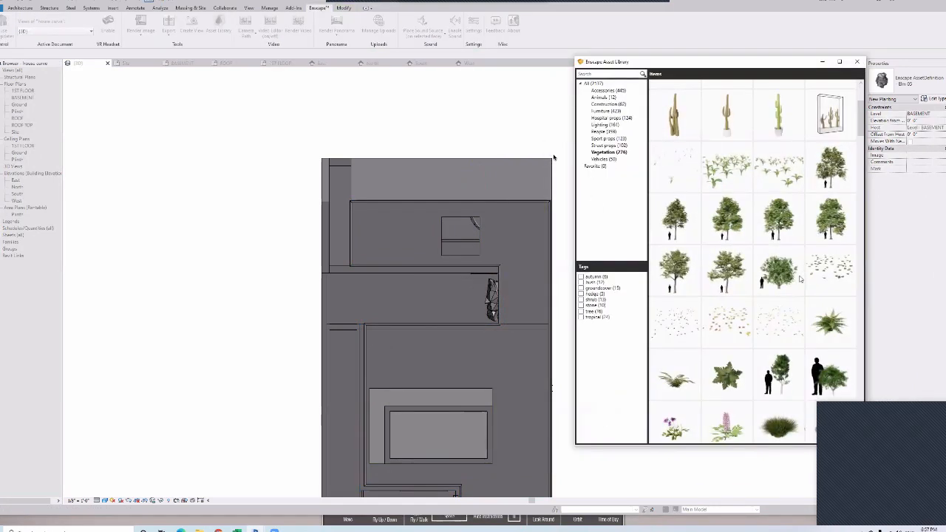
{"action": "scroll", "coordinate": [806, 210], "scroll_direction": "down", "scroll_amount": 3}
{"action": "scroll", "coordinate": [778, 260], "scroll_direction": "up", "scroll_amount": 6}
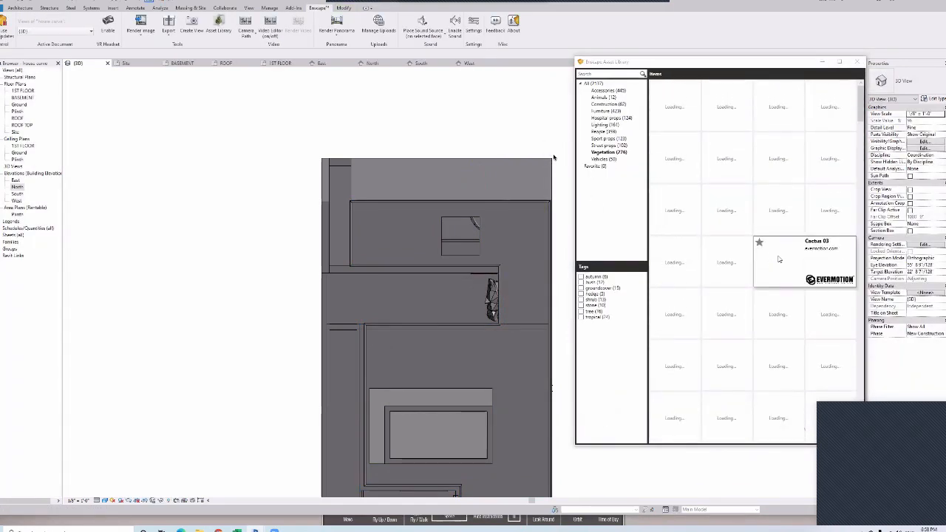
{"action": "scroll", "coordinate": [778, 259], "scroll_direction": "down", "scroll_amount": 15}
{"action": "left_click_drag", "start_coordinate": [860, 168], "coordinate": [860, 90]}
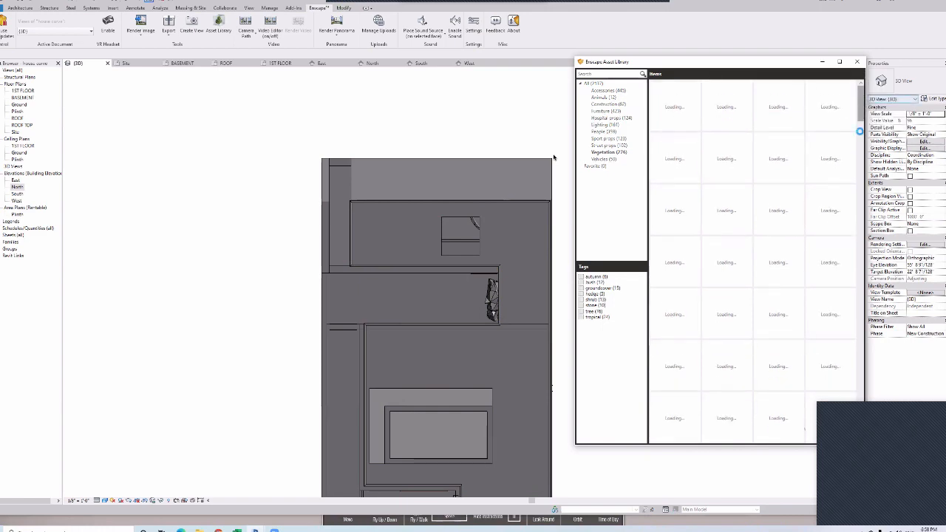
{"action": "left_click_drag", "start_coordinate": [861, 100], "coordinate": [862, 160]}
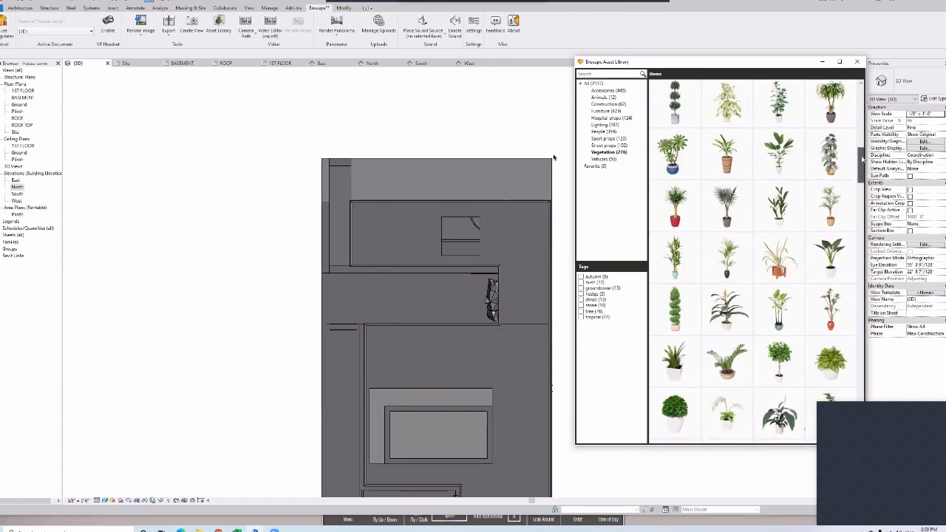
{"action": "scroll", "coordinate": [820, 214], "scroll_direction": "up", "scroll_amount": 4}
- Place Interior Plant 08 in a row along the roof's rear edge and onward along its long outer side
{"action": "left_click", "coordinate": [809, 223]}
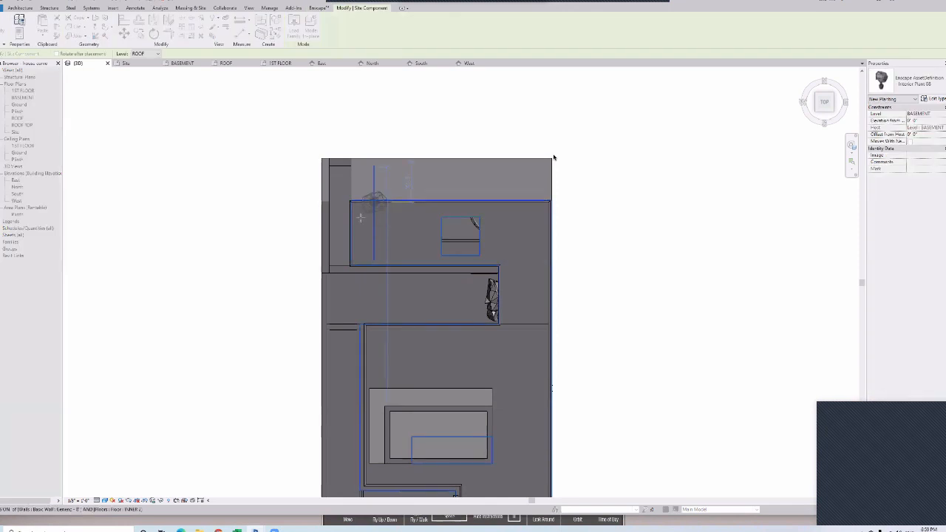
{"action": "scroll", "coordinate": [366, 214], "scroll_direction": "up", "scroll_amount": 2}
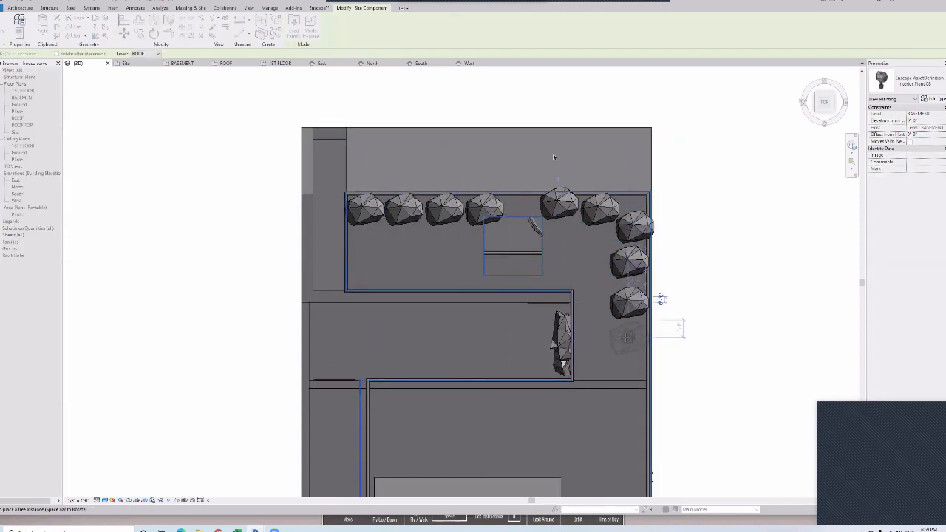
{"action": "left_click", "coordinate": [626, 338]}
{"action": "middle_click_drag", "start_coordinate": [629, 374], "coordinate": [625, 252]}
{"action": "left_click", "coordinate": [625, 252]}
{"action": "middle_click_drag", "start_coordinate": [627, 382], "coordinate": [630, 268]}
{"action": "left_click", "coordinate": [630, 269]}
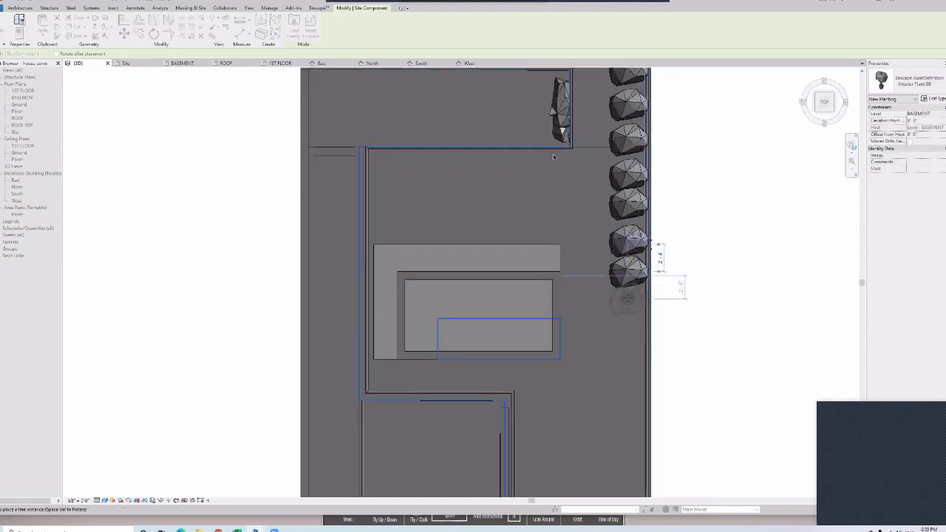
- Continue the Interior Plant 08 row along the long roof edge, around the front edge and beside the balcony recess
{"action": "left_click", "coordinate": [630, 297]}
{"action": "left_click", "coordinate": [630, 329]}
{"action": "left_click", "coordinate": [630, 364]}
{"action": "middle_click_drag", "start_coordinate": [630, 394], "coordinate": [647, 270]}
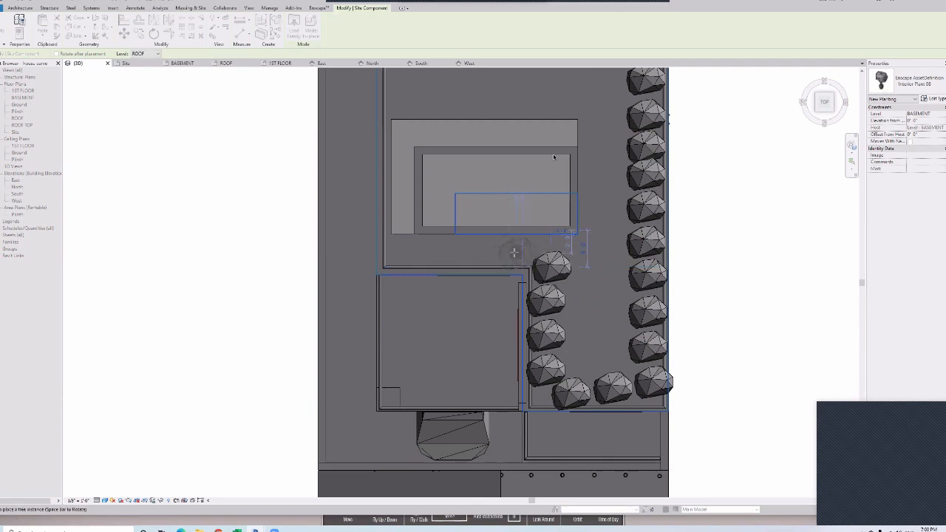
{"action": "scroll", "coordinate": [553, 157], "scroll_direction": "down", "scroll_amount": 3}
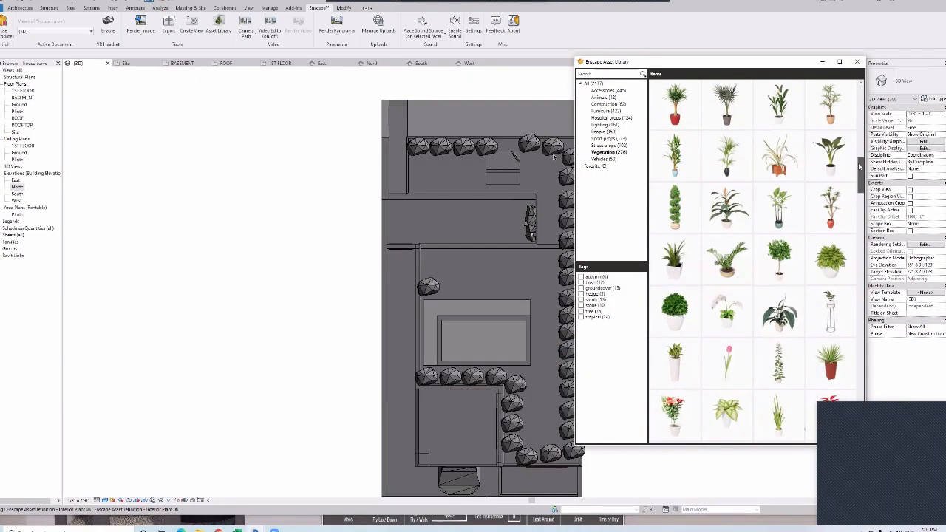
- Place Interior Plant 30 over the front balcony and copy it along two of the balcony's outer edges
{"action": "left_click", "coordinate": [676, 310]}
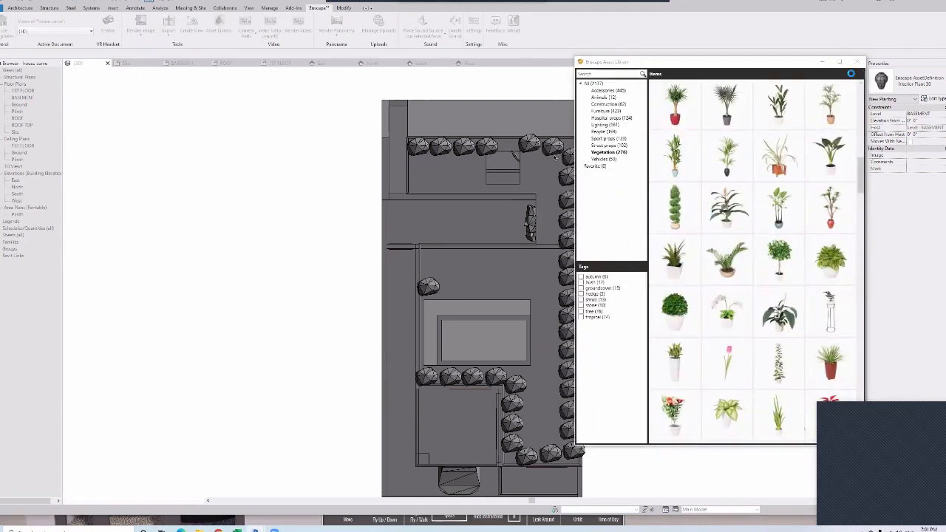
{"action": "left_click", "coordinate": [619, 365]}
{"action": "middle_click_drag", "start_coordinate": [555, 157], "coordinate": [554, 157], "text": "shift"}
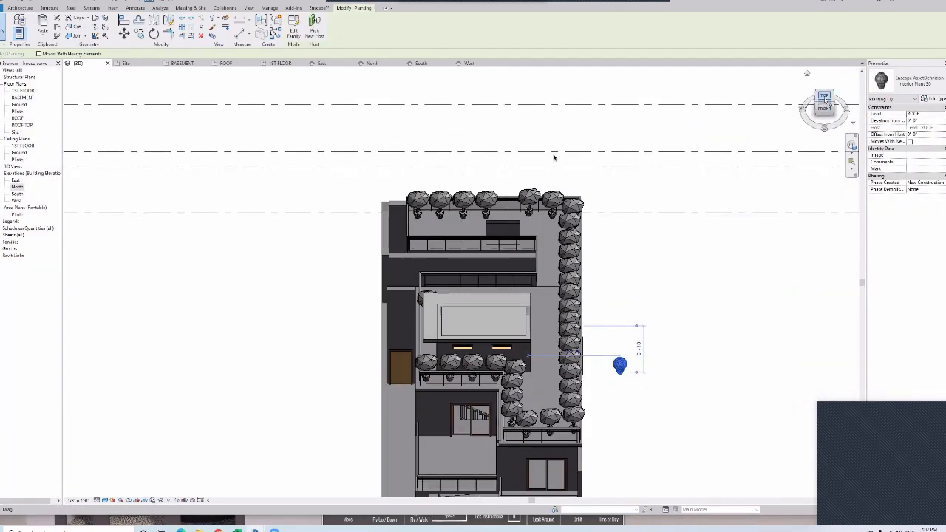
{"action": "left_click", "coordinate": [825, 99]}
{"action": "middle_click_drag", "start_coordinate": [675, 313], "coordinate": [782, 287]}
{"action": "scroll", "coordinate": [782, 286], "scroll_direction": "down", "scroll_amount": 2}
{"action": "left_click_drag", "start_coordinate": [664, 293], "coordinate": [500, 322]}
{"action": "left_click_drag", "start_coordinate": [500, 322], "coordinate": [552, 371], "text": "ctrl"}
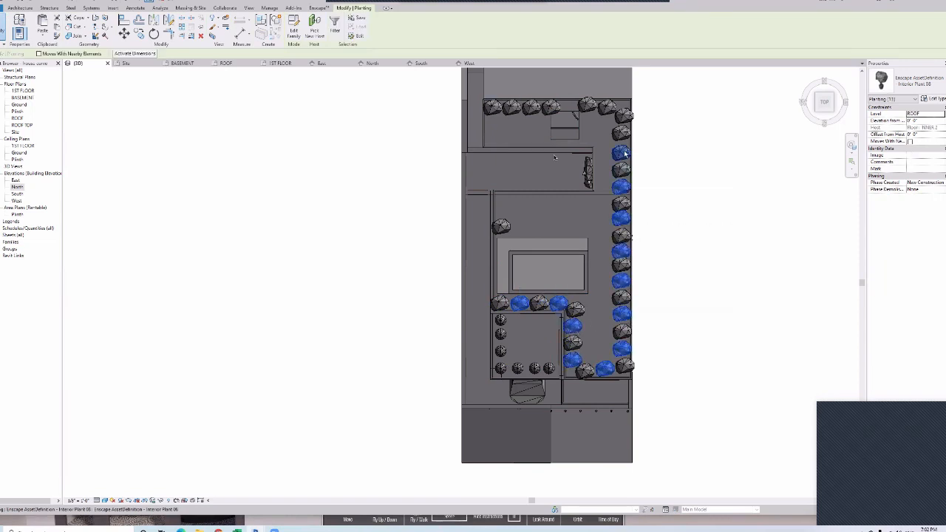
- Thin out the roof planting by deleting alternate Interior Plant 08 pots along the edges
{"action": "key", "text": "Delete"}
{"action": "scroll", "coordinate": [509, 458], "scroll_direction": "down", "scroll_amount": 2}
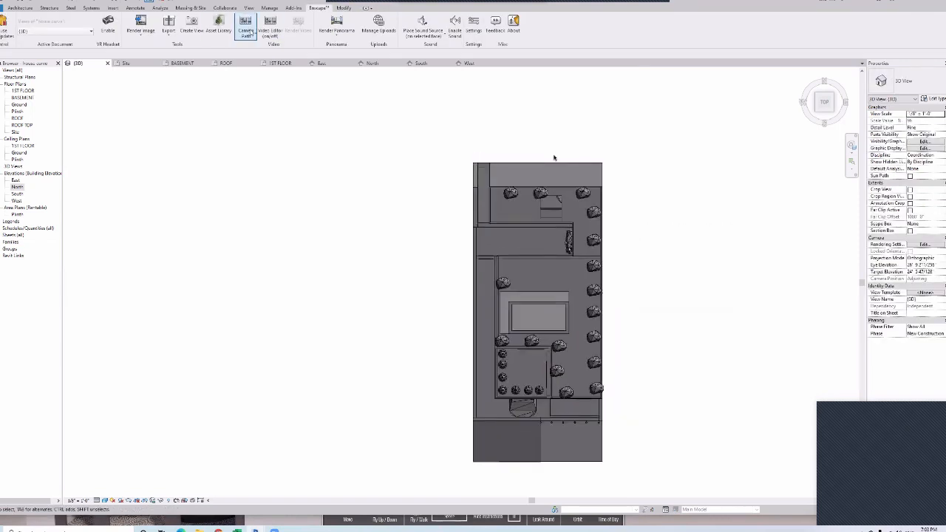
- Place four Cactus 03 plants from the Enscape vegetation assets in a row at the rear corner of the roof
{"action": "left_click", "coordinate": [219, 27]}
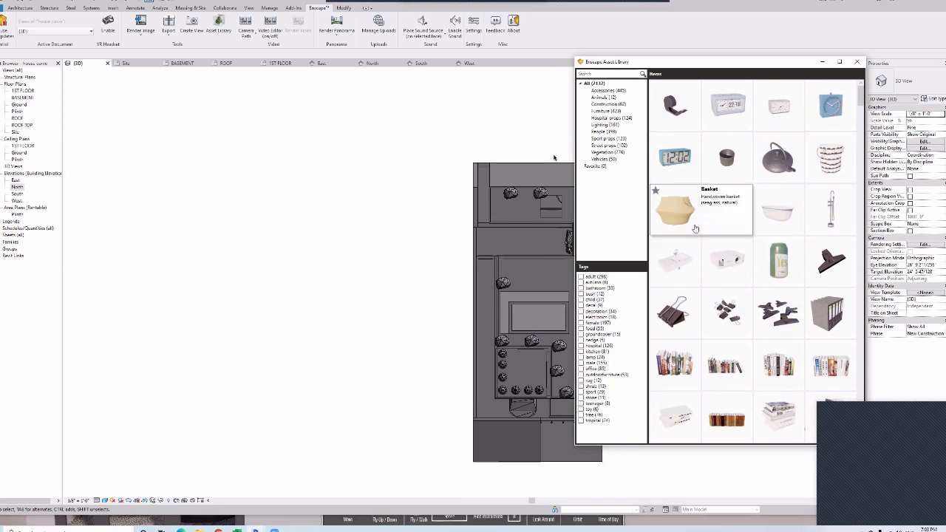
{"action": "scroll", "coordinate": [694, 228], "scroll_direction": "down", "scroll_amount": 3}
{"action": "left_click", "coordinate": [619, 153]}
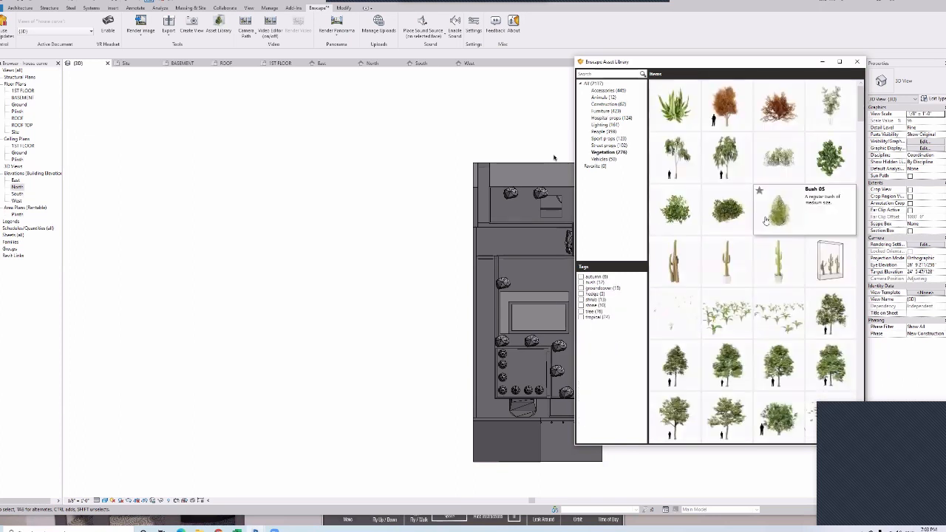
{"action": "left_click", "coordinate": [778, 280]}
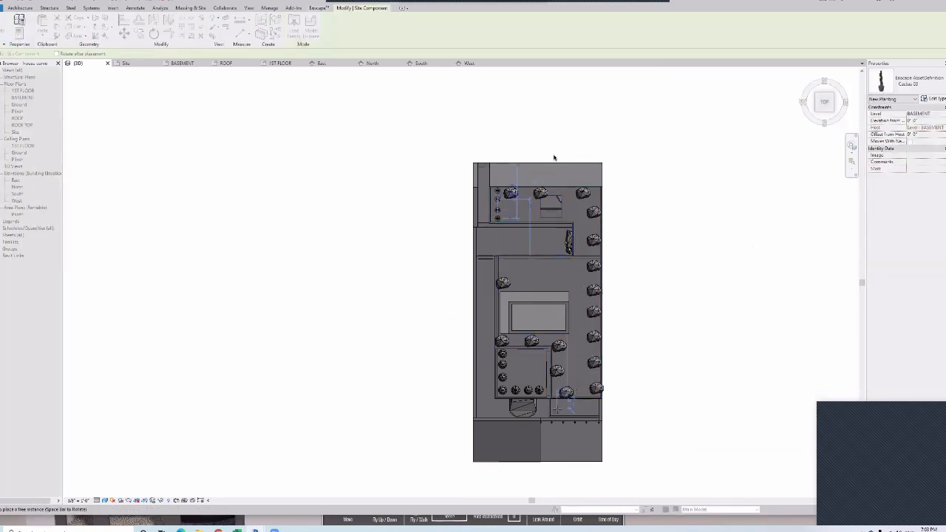
- Place a long row of Cactus 03 plants along the narrow passage beside the house
{"action": "scroll", "coordinate": [554, 157], "scroll_direction": "up", "scroll_amount": 3}
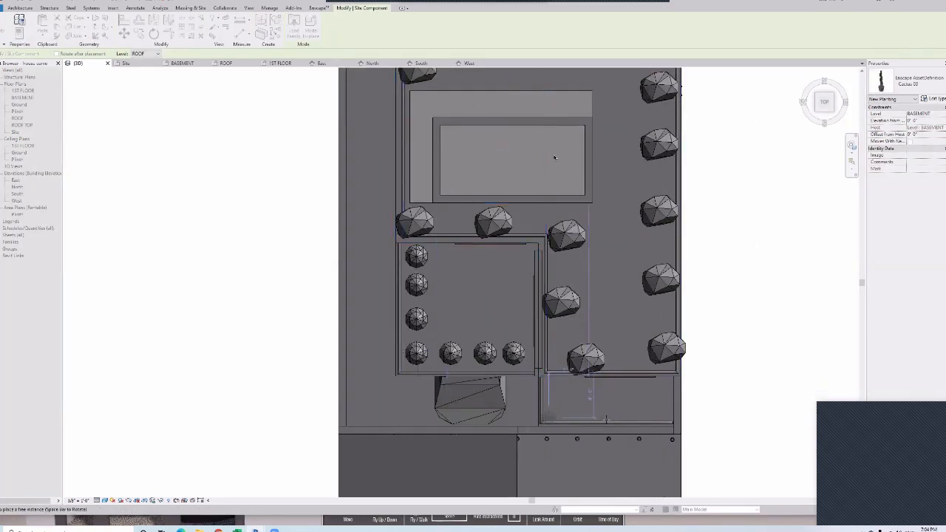
{"action": "middle_click_drag", "start_coordinate": [671, 443], "coordinate": [688, 365]}
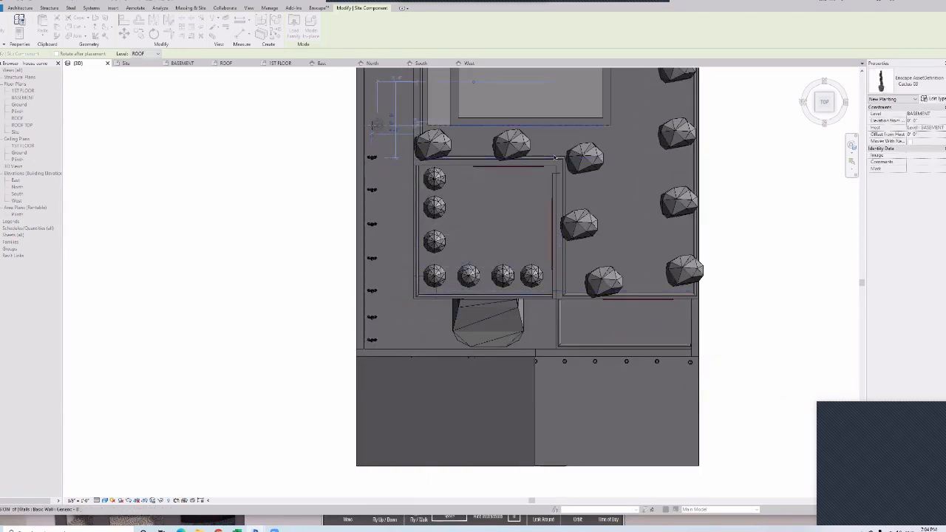
{"action": "middle_click_drag", "start_coordinate": [373, 125], "coordinate": [385, 282]}
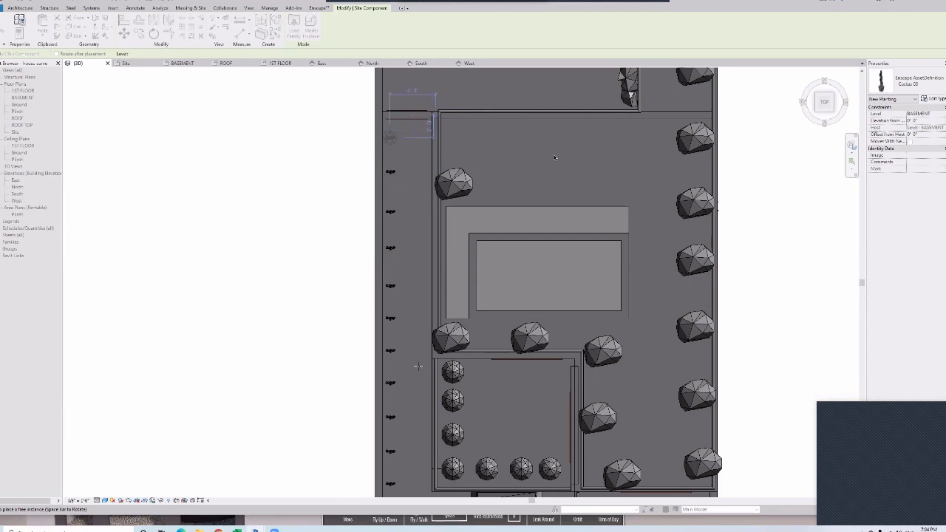
{"action": "middle_click_drag", "start_coordinate": [418, 366], "coordinate": [436, 255]}
{"action": "right_click", "coordinate": [418, 345]}
{"action": "left_click", "coordinate": [422, 350]}
{"action": "scroll", "coordinate": [488, 303], "scroll_direction": "down", "scroll_amount": 3}
{"action": "middle_click_drag", "start_coordinate": [487, 302], "coordinate": [355, 362]}
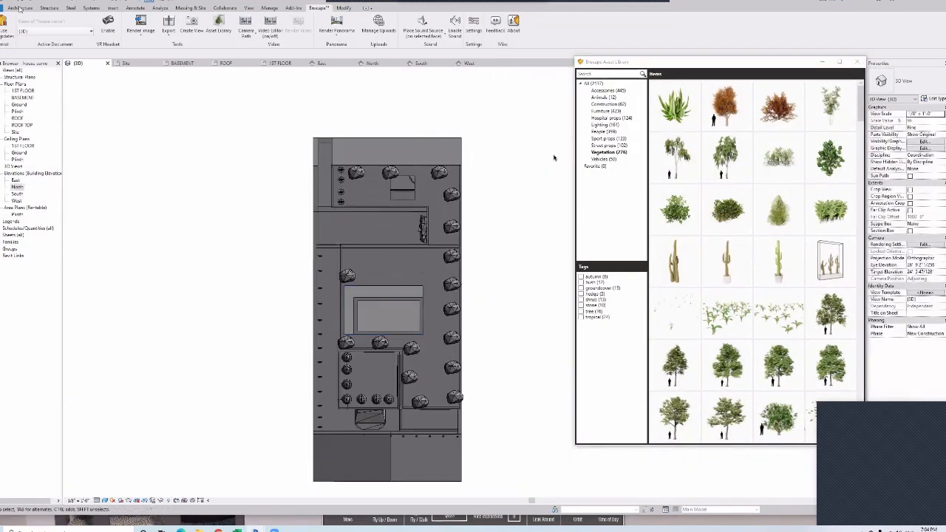
- Place Ficus trees from the Enscape vegetation assets, one in the side courtyard and three in front of the house
{"action": "left_click", "coordinate": [602, 158]}
{"action": "scroll", "coordinate": [779, 244], "scroll_direction": "down", "scroll_amount": 10}
{"action": "left_click", "coordinate": [779, 246]}
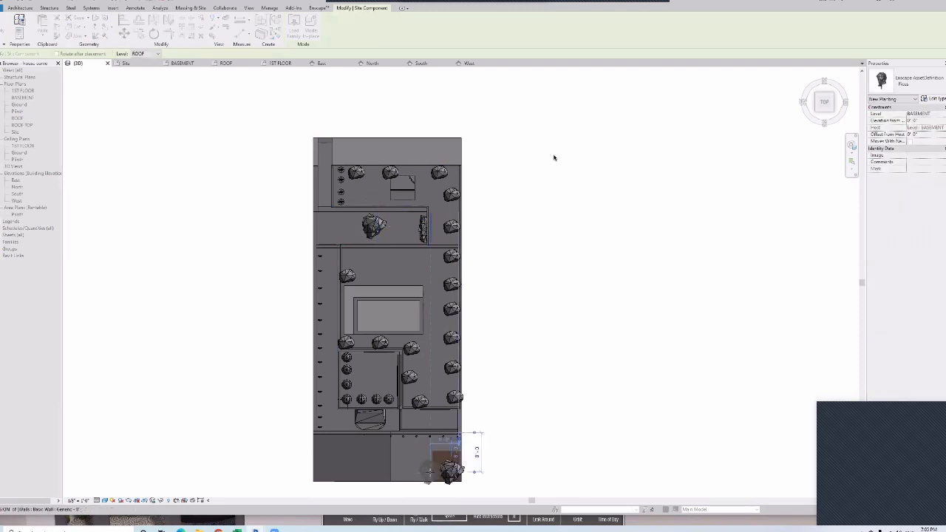
{"action": "right_click", "coordinate": [259, 205]}
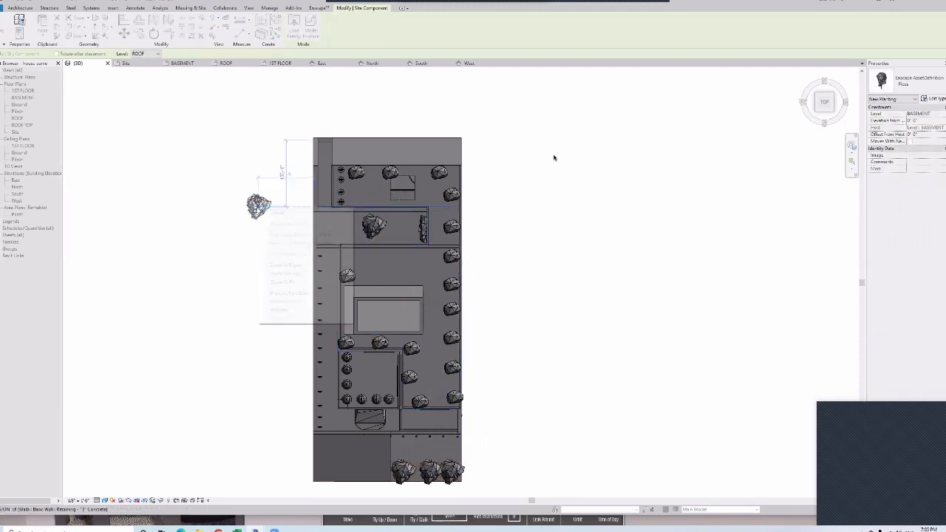
{"action": "left_click", "coordinate": [269, 211]}
{"action": "left_click", "coordinate": [861, 60]}
- Check the new roof, balcony and front-yard planting in the Enscape render
{"action": "left_click", "coordinate": [256, 531]}
{"action": "left_click", "coordinate": [300, 496]}
{"action": "right_click_drag", "start_coordinate": [554, 157], "coordinate": [604, 157]}
{"action": "left_click", "coordinate": [255, 531]}
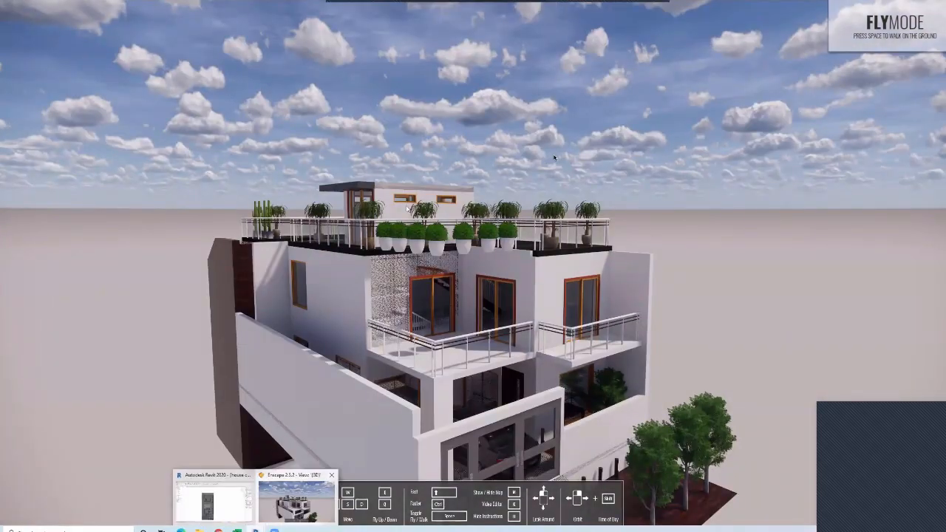
{"action": "left_click", "coordinate": [214, 499]}
- Select all Interior Plant 30 instances in the entire project and lower them onto the first-floor balcony
{"action": "left_click", "coordinate": [343, 359]}
{"action": "right_click", "coordinate": [343, 359]}
{"action": "mouse_move", "coordinate": [391, 252]}
{"action": "left_click", "coordinate": [467, 260]}
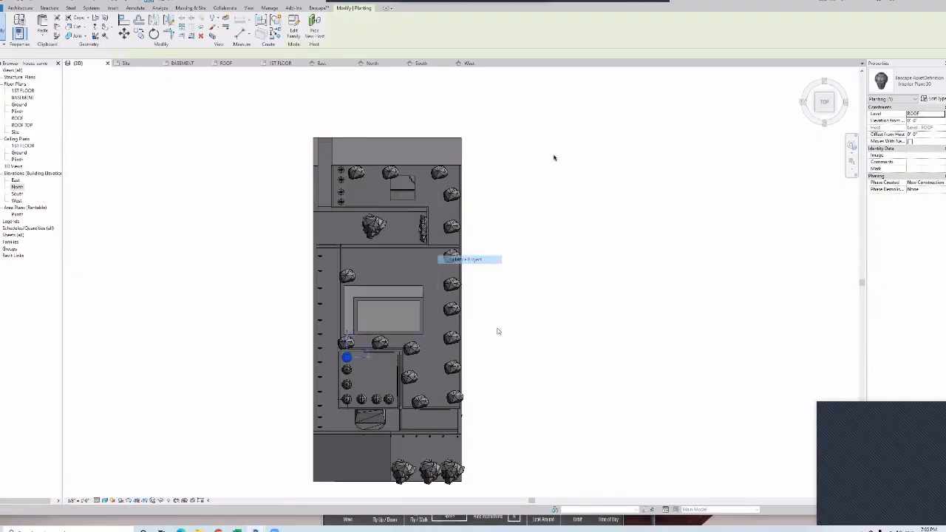
{"action": "left_click", "coordinate": [575, 285]}
{"action": "middle_click_drag", "start_coordinate": [574, 286], "coordinate": [619, 177], "text": "shift"}
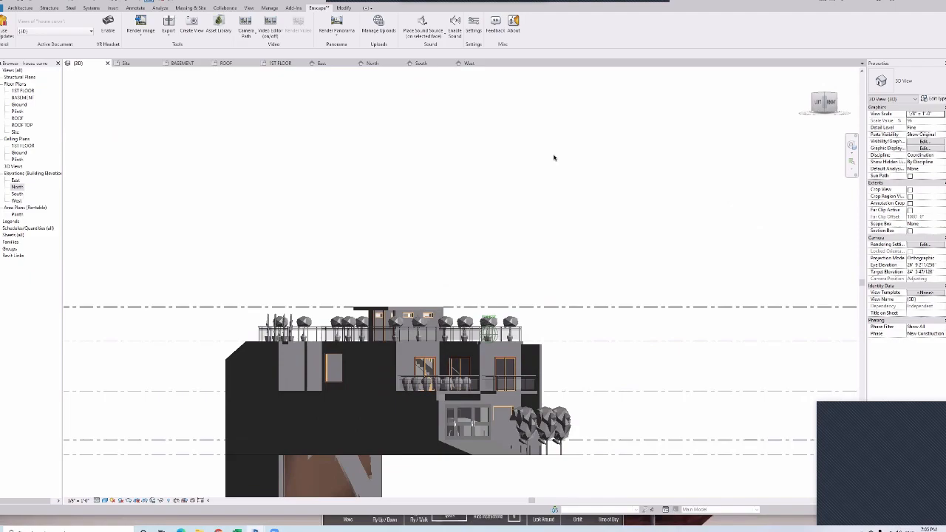
{"action": "middle_click_drag", "start_coordinate": [554, 158], "coordinate": [555, 155], "text": "shift"}
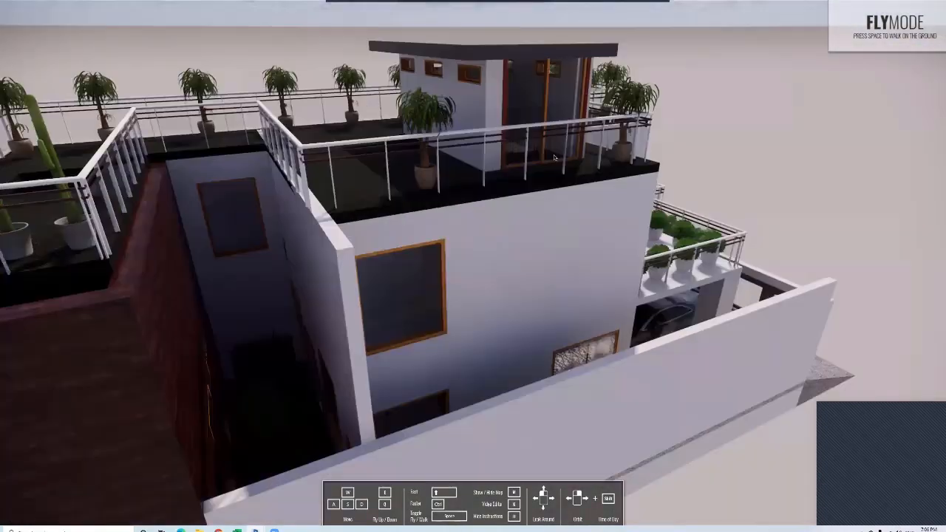
- Place two Accent Chair assets from the Enscape furniture library side by side on the front balcony, with their level set to 1ST FLOOR
{"action": "right_click_drag", "start_coordinate": [408, 368], "coordinate": [651, 184]}
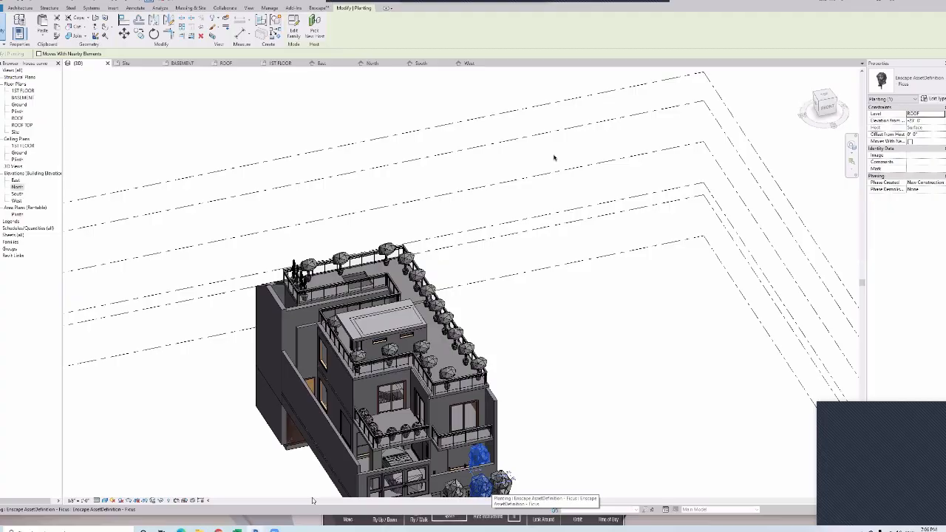
{"action": "middle_click_drag", "start_coordinate": [554, 157], "coordinate": [554, 158], "text": "shift"}
{"action": "left_click", "coordinate": [824, 95]}
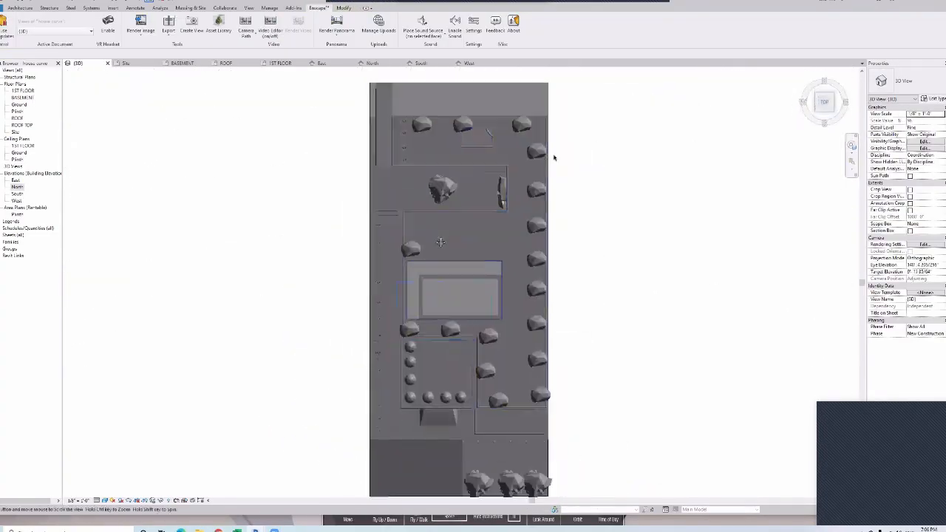
{"action": "scroll", "coordinate": [452, 441], "scroll_direction": "up", "scroll_amount": 3}
{"action": "left_click", "coordinate": [219, 25]}
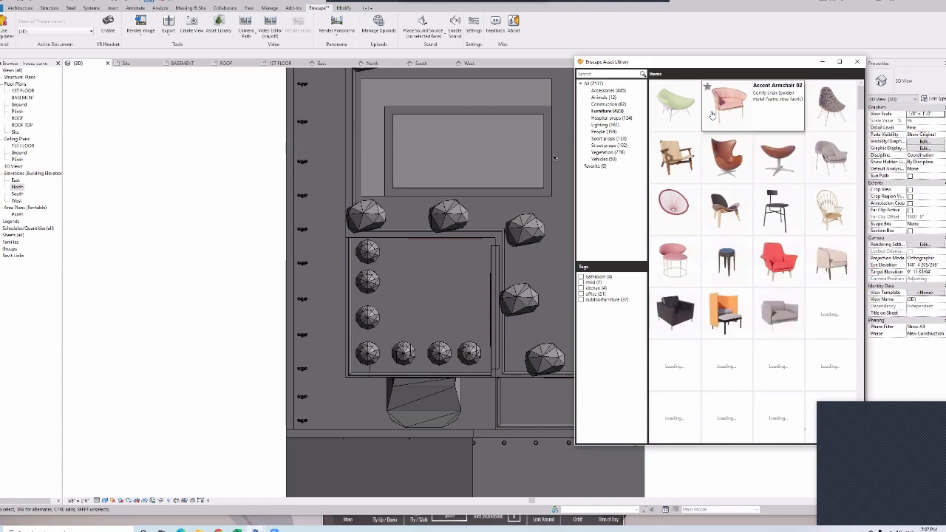
{"action": "left_click", "coordinate": [721, 167]}
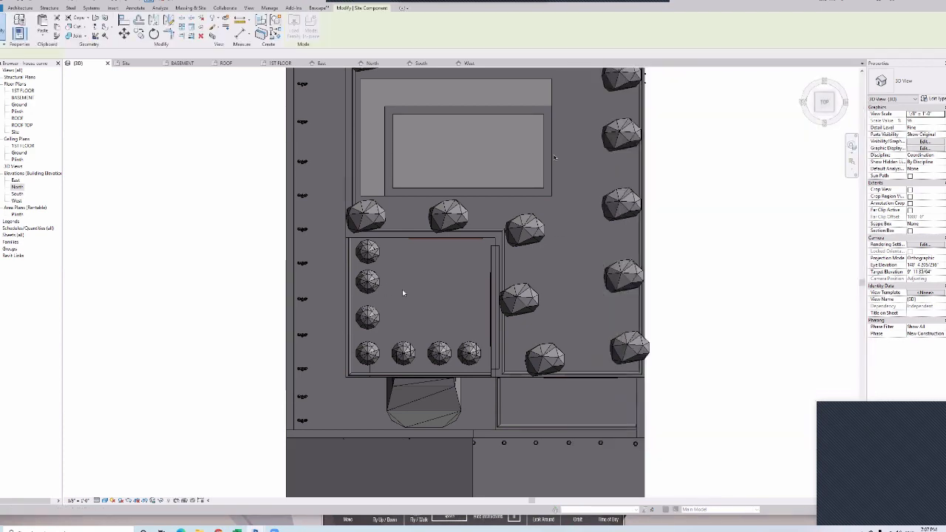
{"action": "left_click", "coordinate": [700, 275]}
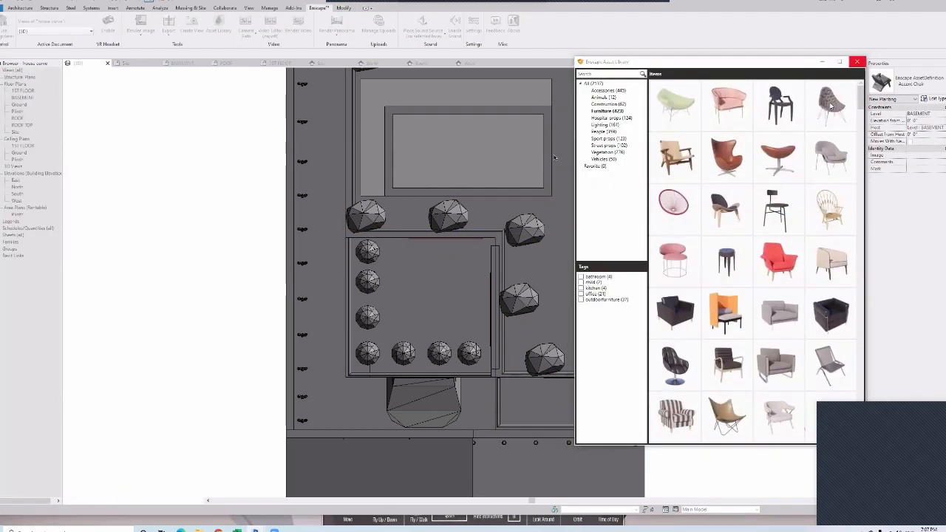
{"action": "left_click", "coordinate": [918, 138]}
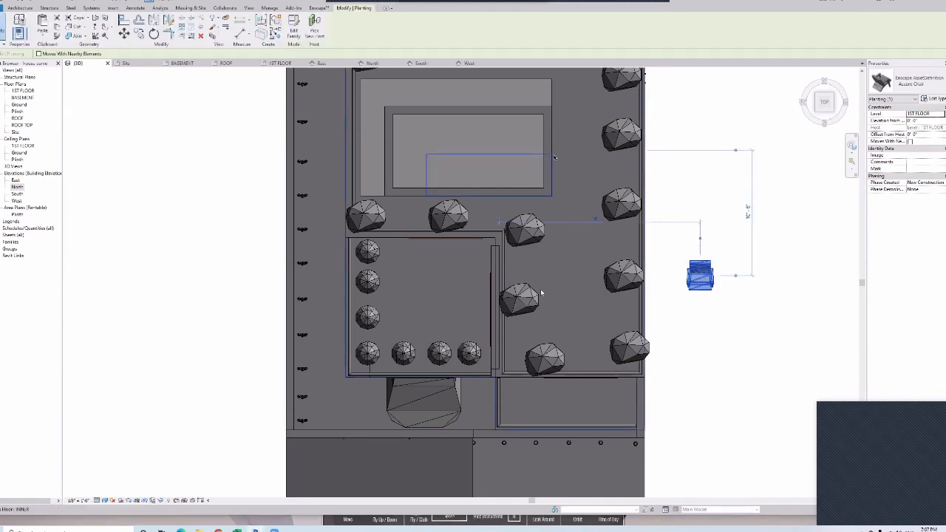
{"action": "left_click_drag", "start_coordinate": [700, 275], "coordinate": [449, 275]}
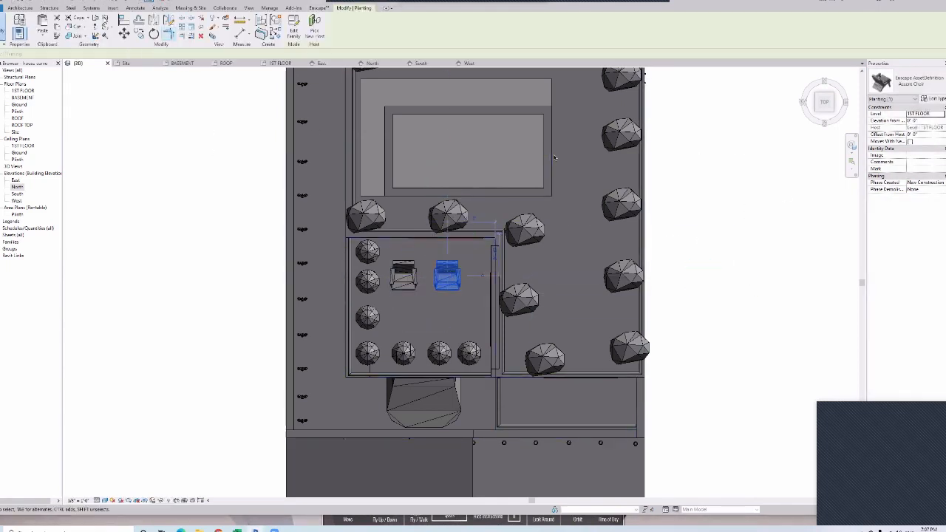
- Browse the Enscape furniture assets for another piece to go with the balcony chairs
{"action": "left_click", "coordinate": [317, 7]}
{"action": "left_click", "coordinate": [218, 25]}
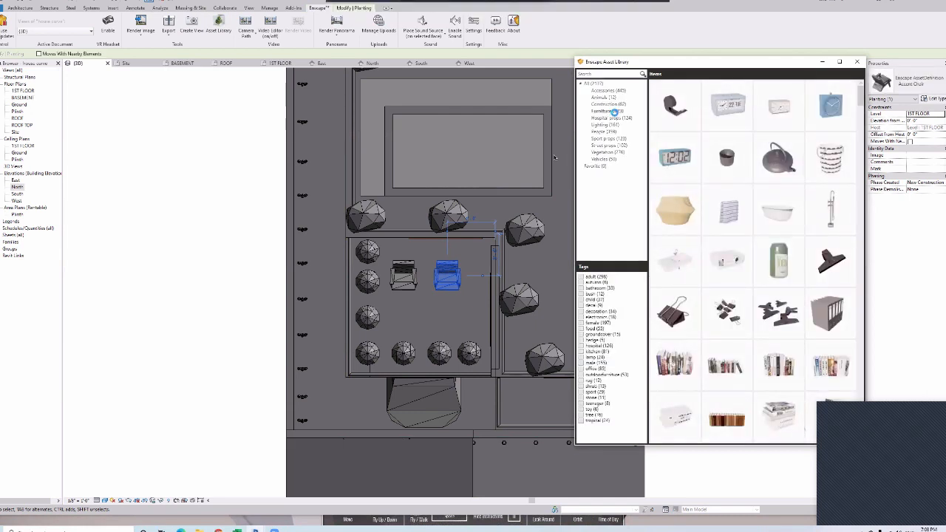
{"action": "scroll", "coordinate": [813, 295], "scroll_direction": "down", "scroll_amount": 10}
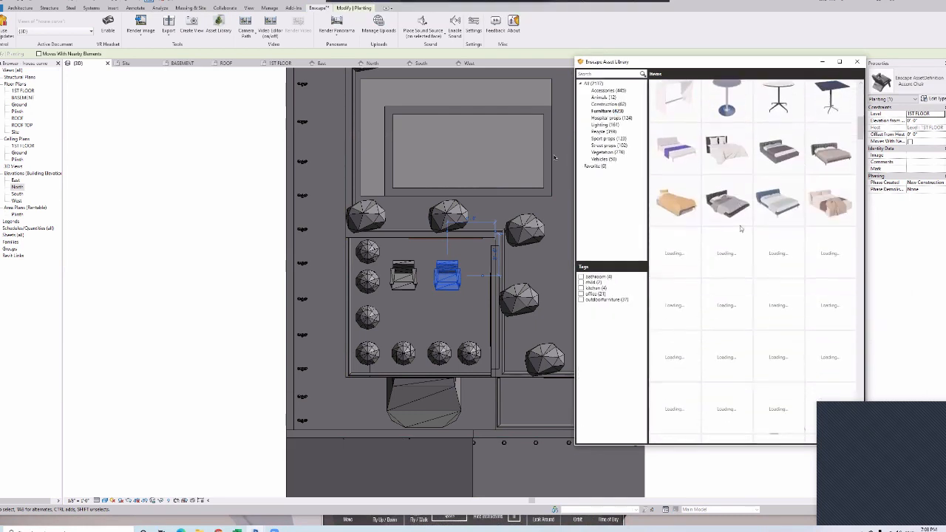
{"action": "scroll", "coordinate": [741, 229], "scroll_direction": "down", "scroll_amount": 10}
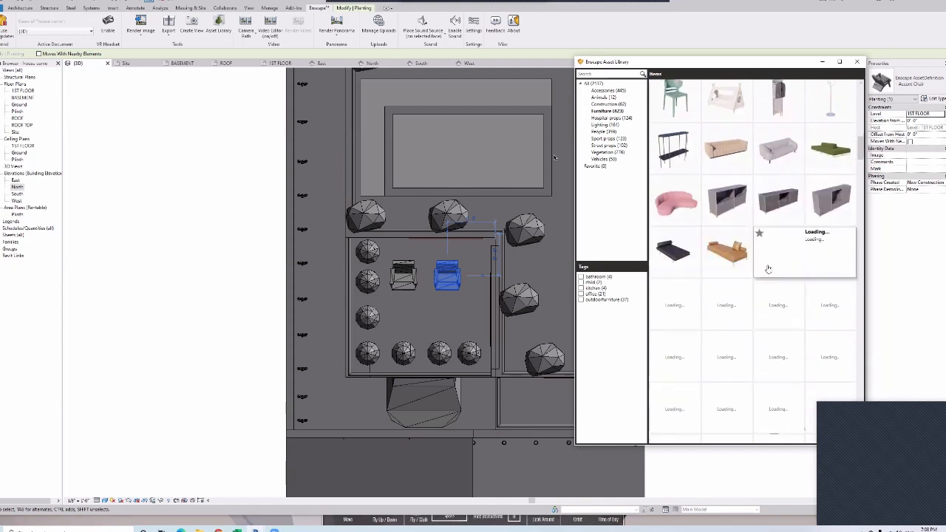
{"action": "scroll", "coordinate": [776, 222], "scroll_direction": "down", "scroll_amount": 2}
{"action": "scroll", "coordinate": [709, 222], "scroll_direction": "up", "scroll_amount": 5}
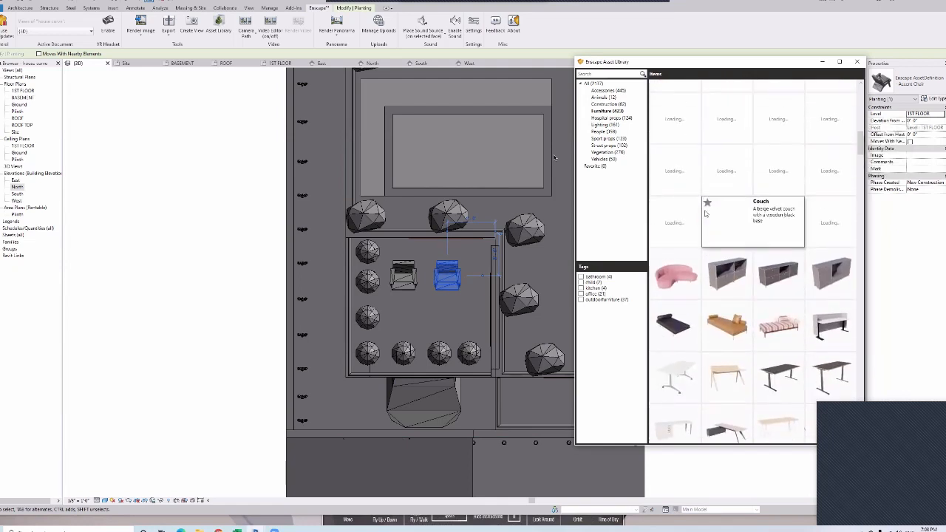
- Place a Bench 14 asset from the Enscape asset library in front of the two accent chairs on the planted terrace
{"action": "scroll", "coordinate": [705, 214], "scroll_direction": "up", "scroll_amount": 3}
{"action": "left_click", "coordinate": [817, 289]}
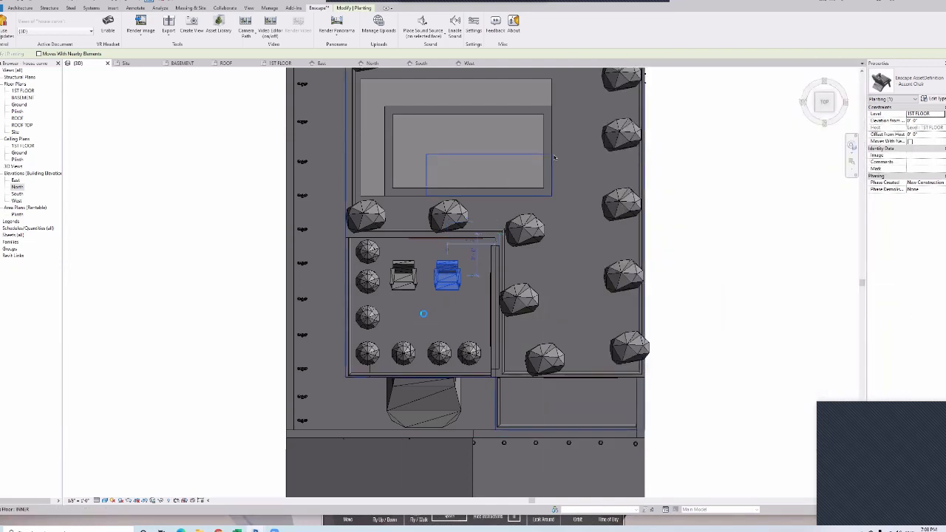
{"action": "right_click", "coordinate": [812, 263]}
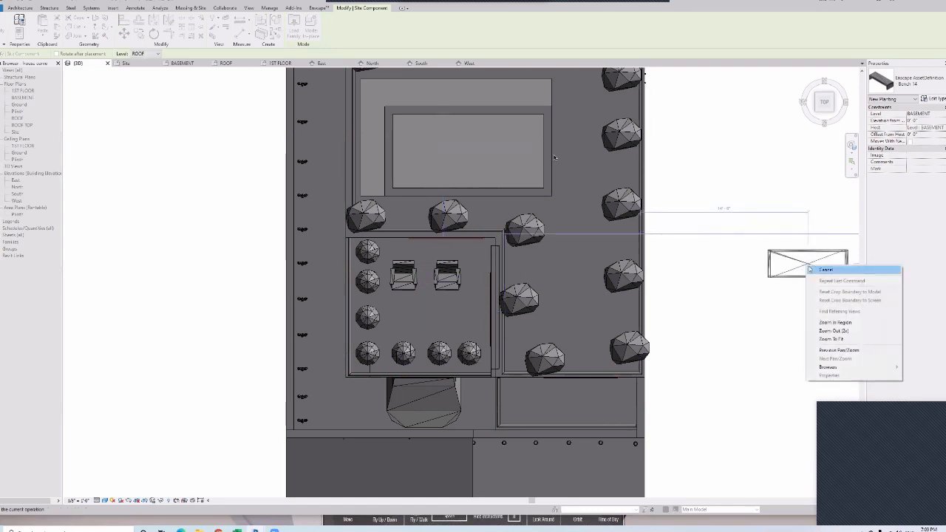
{"action": "left_click", "coordinate": [826, 270]}
{"action": "left_click", "coordinate": [854, 62]}
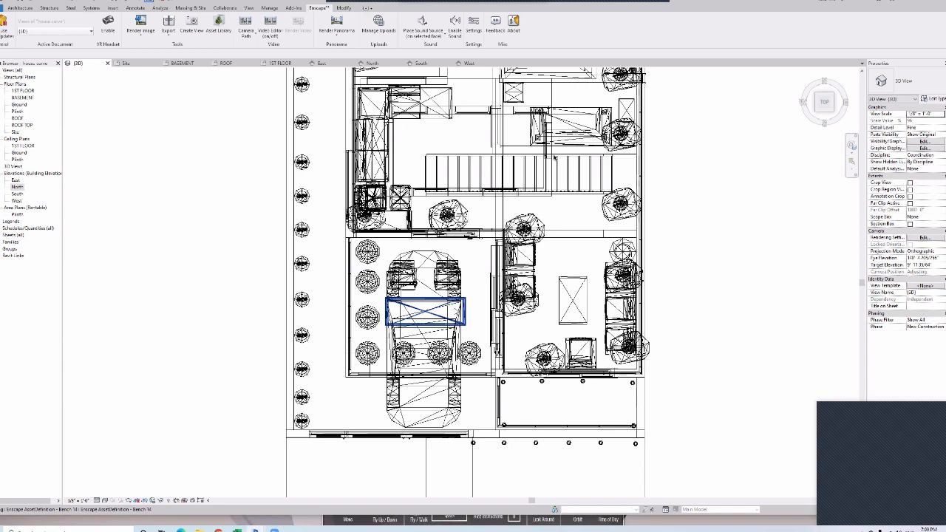
- Set the level of the placed Bench 14 to 1ST FLOOR
{"action": "left_click", "coordinate": [424, 312]}
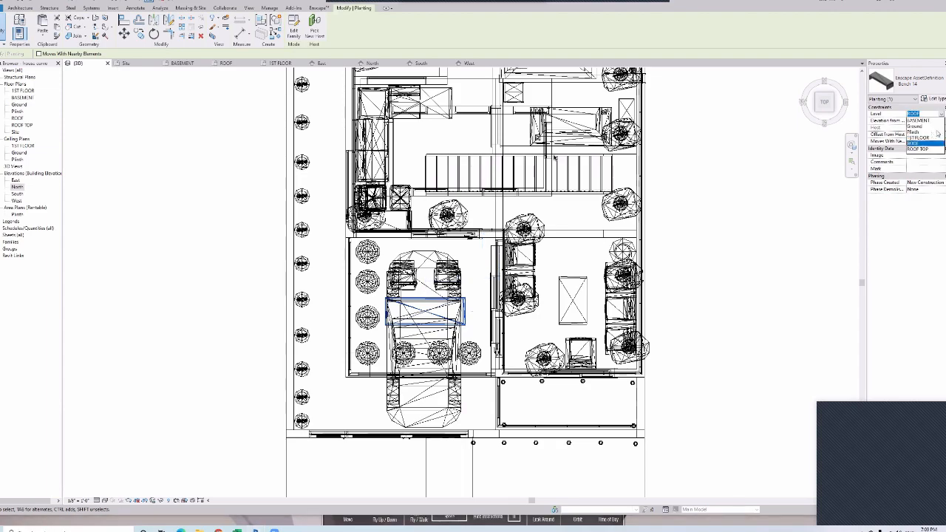
{"action": "left_click", "coordinate": [919, 137]}
{"action": "left_click_drag", "start_coordinate": [824, 102], "coordinate": [789, 71]}
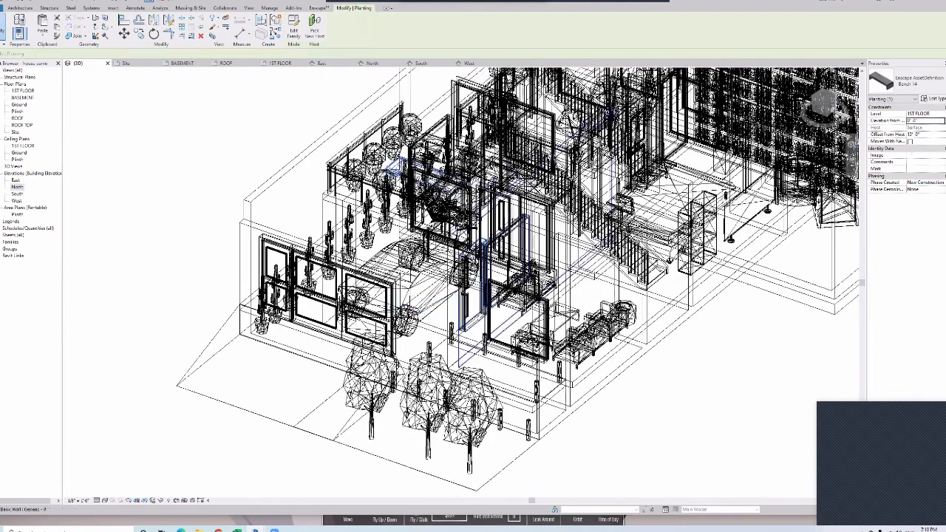
- Switch to the Enscape render window and examine the bench and chairs on the terrace up close
{"action": "key", "text": "alt+Tab"}
{"action": "right_click_drag", "start_coordinate": [554, 158], "coordinate": [546, 44]}
{"action": "middle_click_drag", "start_coordinate": [554, 157], "coordinate": [583, 44]}
{"action": "right_click_drag", "start_coordinate": [554, 157], "coordinate": [606, 317]}
{"action": "scroll", "coordinate": [554, 157], "scroll_direction": "up", "scroll_amount": 5}
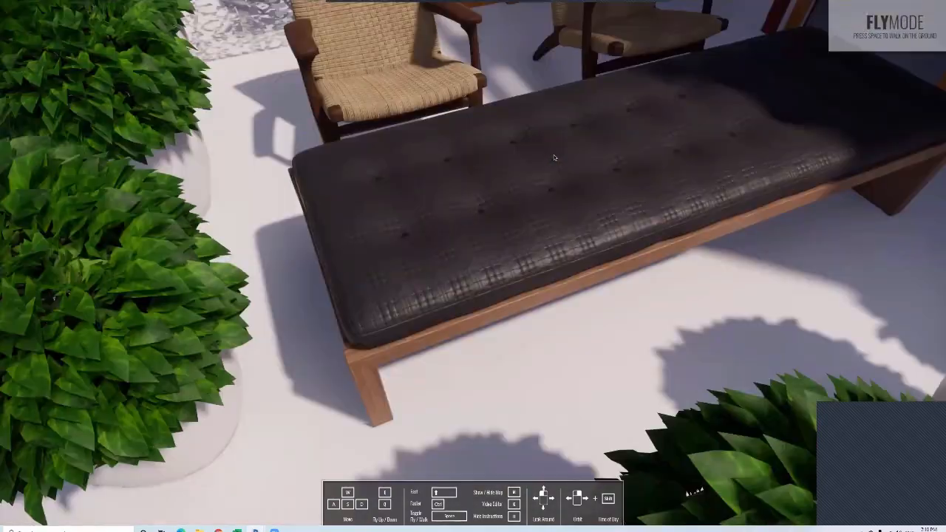
{"action": "scroll", "coordinate": [554, 157], "scroll_direction": "down", "scroll_amount": 5}
- Examine the side passage and the interior bookshelves with the spiral staircase in the Enscape render, shifting the time of day
{"action": "middle_click_drag", "start_coordinate": [554, 158], "coordinate": [547, 44]}
{"action": "right_click_drag", "start_coordinate": [554, 157], "coordinate": [561, 52]}
{"action": "scroll", "coordinate": [554, 158], "scroll_direction": "up", "scroll_amount": 5}
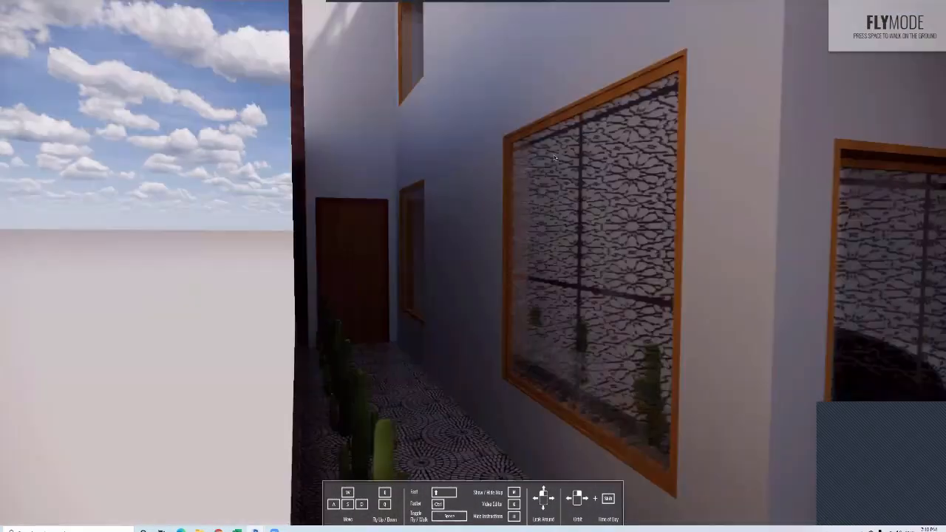
{"action": "middle_click_drag", "start_coordinate": [554, 158], "coordinate": [480, 157]}
{"action": "scroll", "coordinate": [554, 157], "scroll_direction": "up", "scroll_amount": 5}
{"action": "left_click_drag", "start_coordinate": [554, 157], "coordinate": [628, 157]}
{"action": "scroll", "coordinate": [554, 158], "scroll_direction": "up", "scroll_amount": 3}
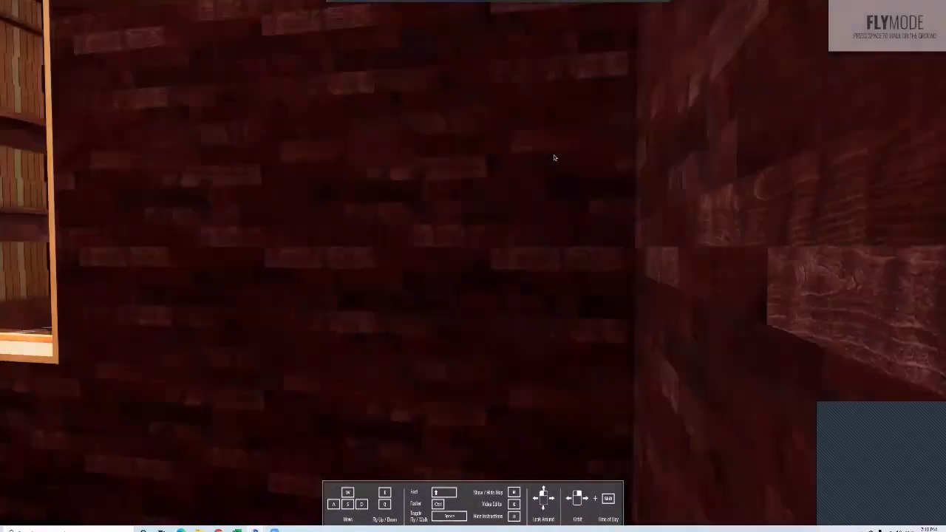
{"action": "scroll", "coordinate": [554, 157], "scroll_direction": "up", "scroll_amount": 5}
{"action": "left_click_drag", "start_coordinate": [554, 157], "coordinate": [480, 157]}
{"action": "scroll", "coordinate": [554, 158], "scroll_direction": "up", "scroll_amount": 3}
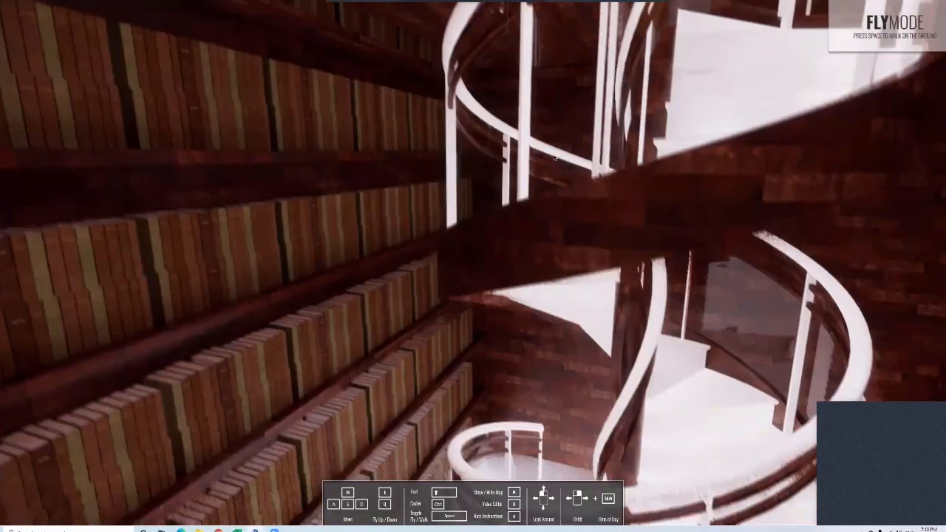
{"action": "middle_click_drag", "start_coordinate": [554, 157], "coordinate": [554, 44]}
{"action": "left_click_drag", "start_coordinate": [554, 158], "coordinate": [635, 96]}
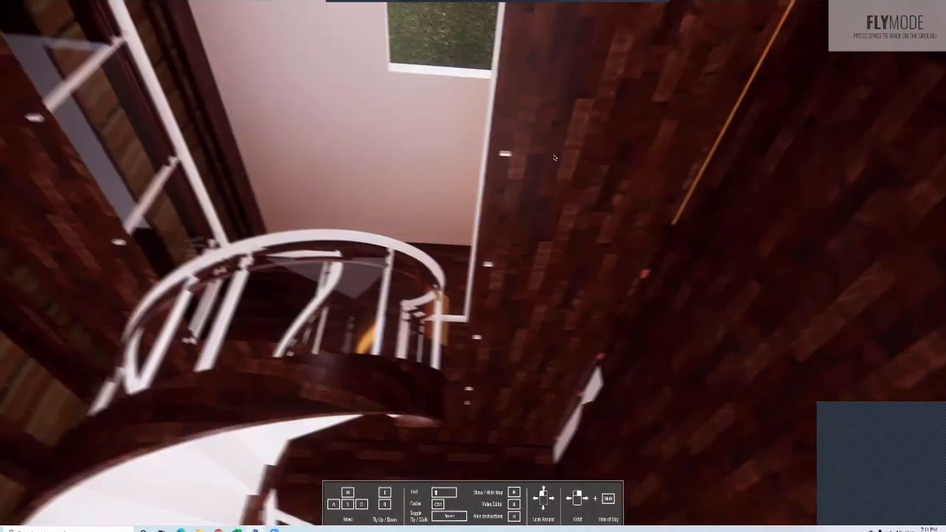
{"action": "left_click_drag", "start_coordinate": [399, 116], "coordinate": [386, 263]}
{"action": "right_click_drag", "start_coordinate": [218, 291], "coordinate": [281, 294], "text": "shift"}
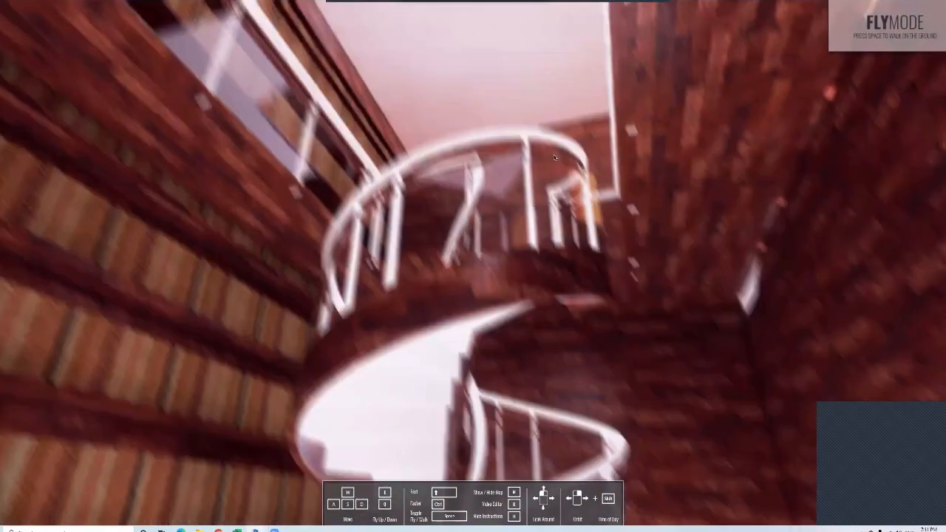
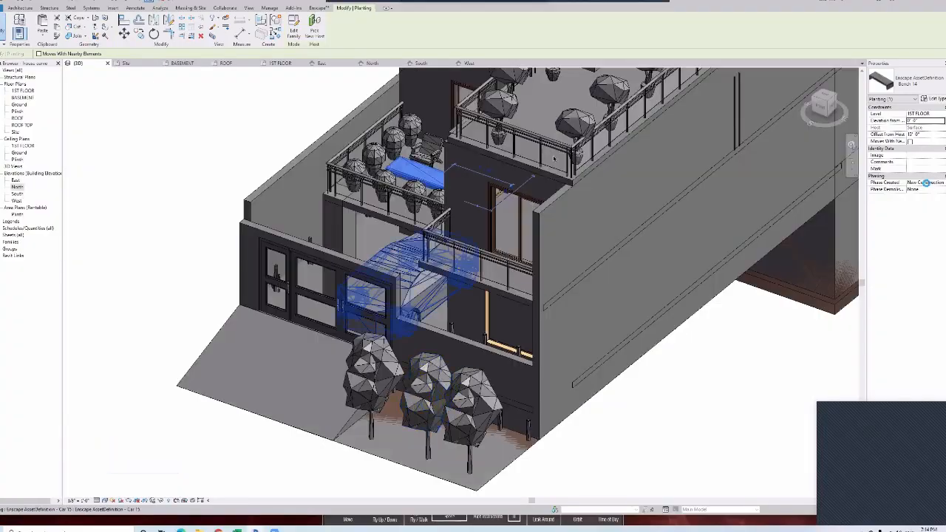
- Switch to the Revit 3D view and sketch a rectangular GRASS architectural floor over the courtyard strip containing the tree
{"action": "scroll", "coordinate": [554, 159], "scroll_direction": "down", "scroll_amount": 2}
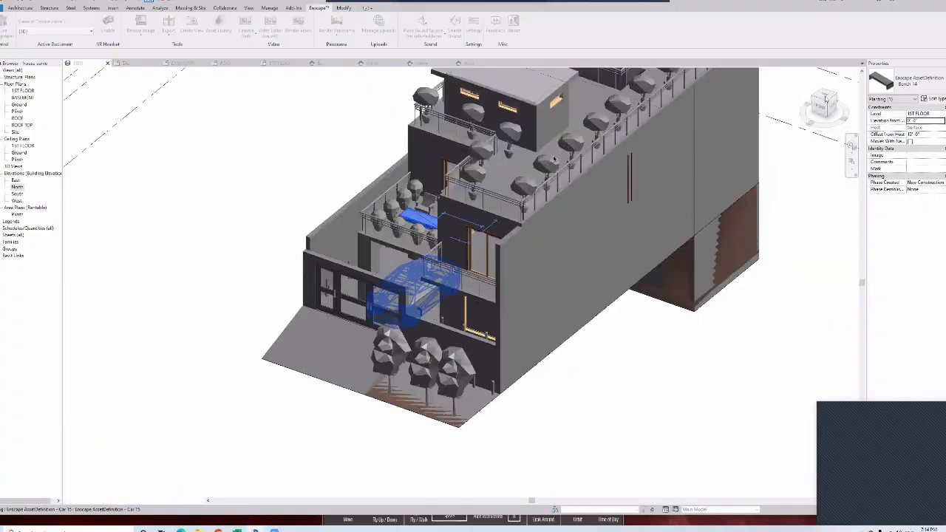
{"action": "left_click", "coordinate": [824, 95]}
{"action": "scroll", "coordinate": [553, 158], "scroll_direction": "up", "scroll_amount": 3}
{"action": "left_click", "coordinate": [20, 8]}
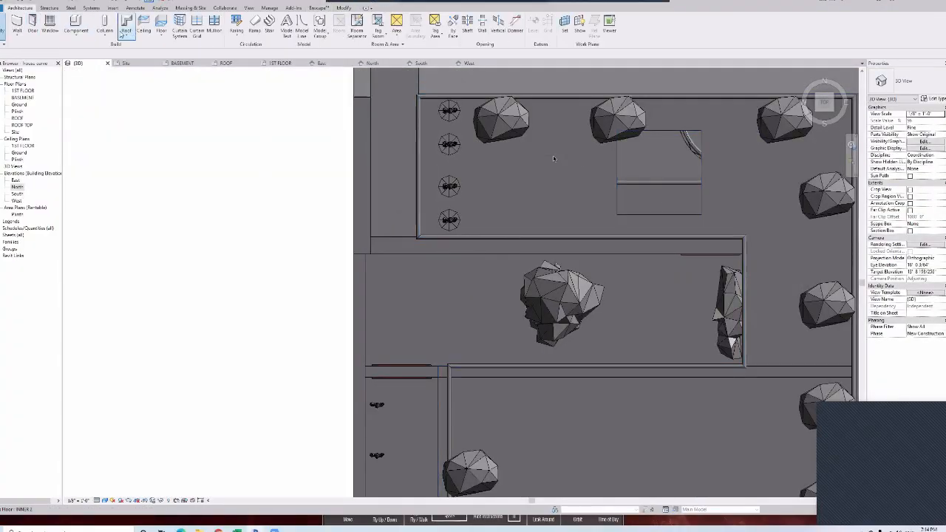
{"action": "left_click", "coordinate": [162, 34]}
{"action": "left_click", "coordinate": [179, 50]}
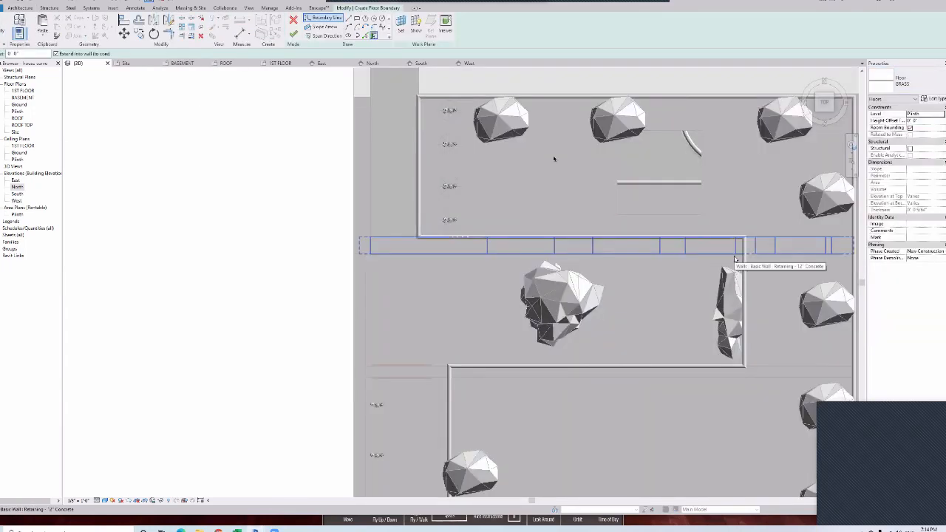
{"action": "left_click", "coordinate": [602, 159]}
{"action": "left_click", "coordinate": [357, 18]}
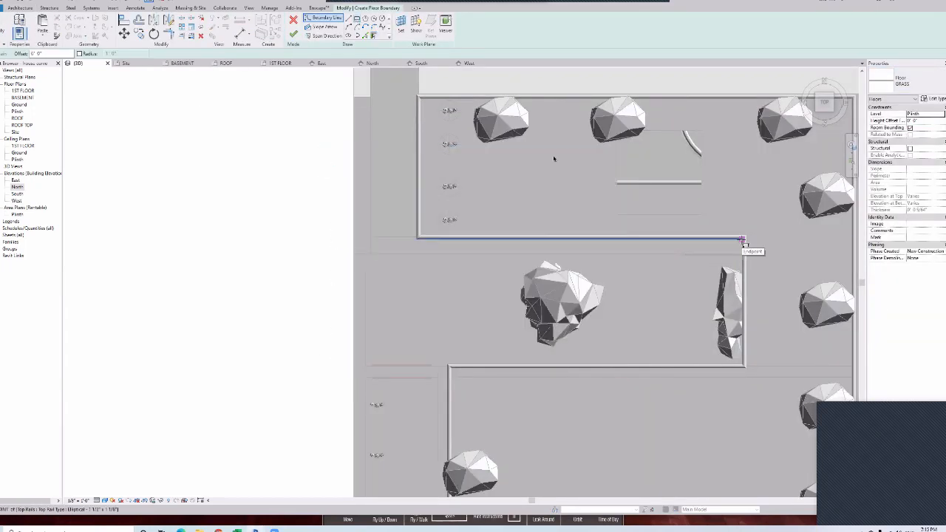
{"action": "left_click", "coordinate": [367, 365]}
{"action": "left_click", "coordinate": [293, 34]}
{"action": "scroll", "coordinate": [468, 291], "scroll_direction": "down", "scroll_amount": 2}
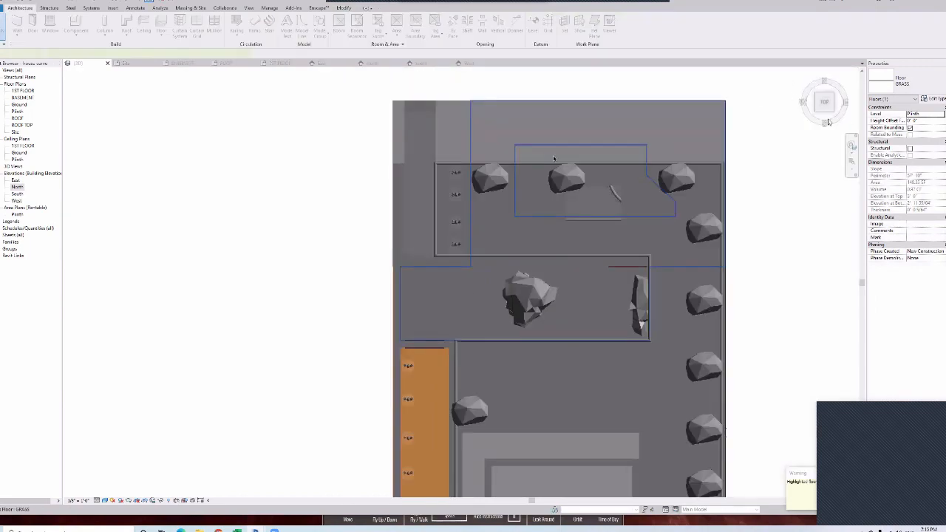
- Assign the grass floor to the 1ST FLOOR level and display the model in wireframe from its left side
{"action": "middle_click_drag", "start_coordinate": [467, 290], "coordinate": [479, 254], "text": "shift"}
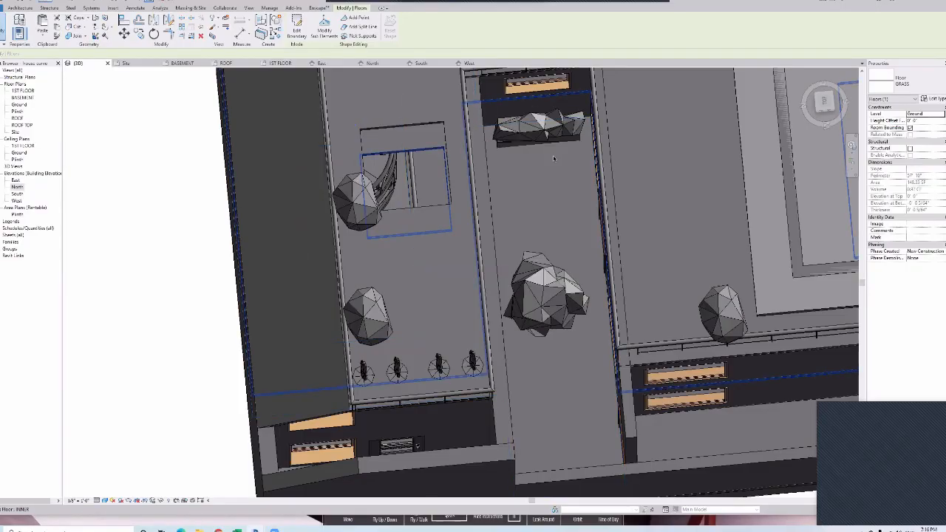
{"action": "double_click", "coordinate": [553, 158]}
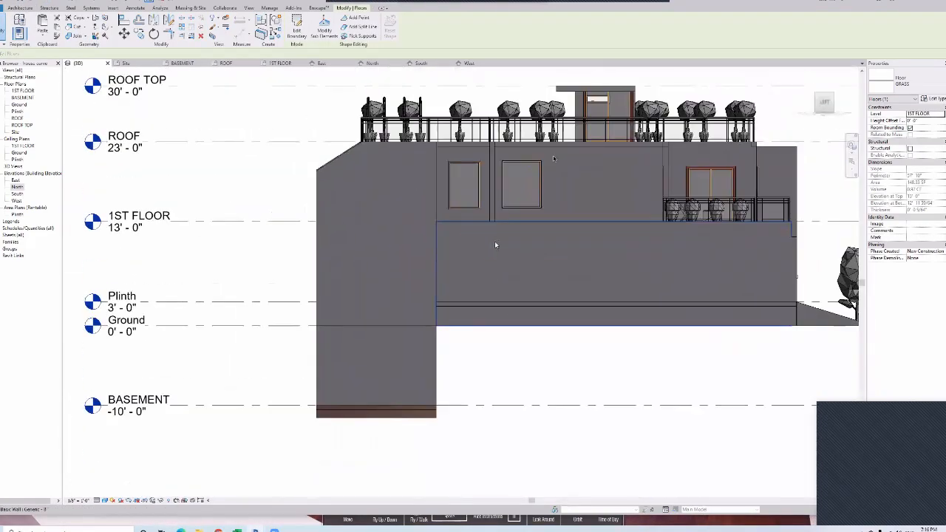
{"action": "left_click", "coordinate": [104, 501]}
{"action": "left_click", "coordinate": [124, 452]}
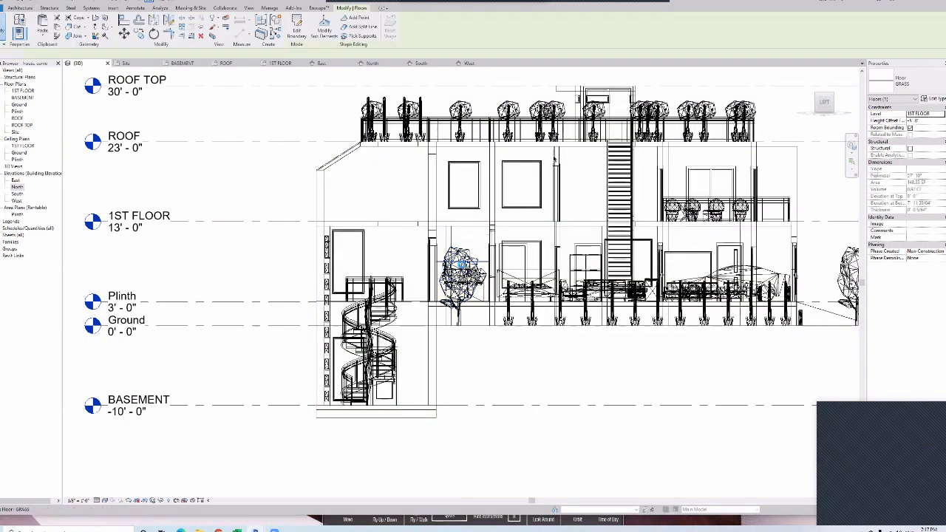
- Nudge the grass floor down to a height offset of -9' 10 1/2", just above the Plinth level
{"action": "scroll", "coordinate": [481, 285], "scroll_direction": "up", "scroll_amount": 7}
{"action": "key", "text": "Down"}
{"action": "key", "text": "Down"}
{"action": "key", "text": "Down"}
{"action": "key", "text": "Down"}
{"action": "key", "text": "Down"}
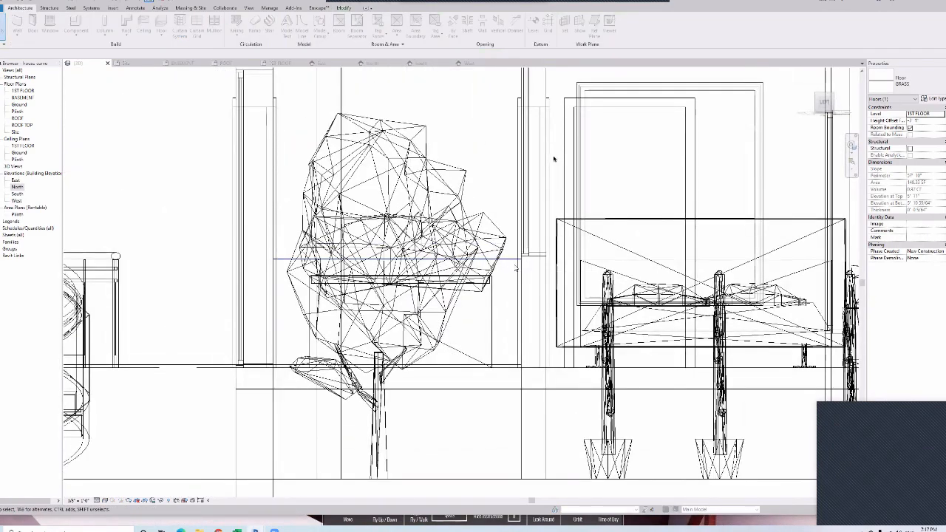
{"action": "key", "text": "Down"}
{"action": "key", "text": "Down"}
{"action": "key", "text": "Down"}
{"action": "key", "text": "Down"}
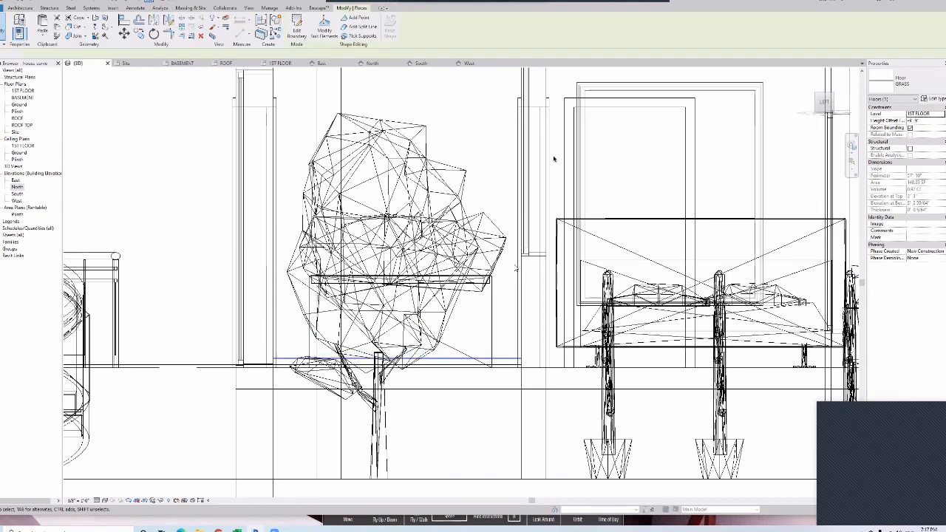
{"action": "key", "text": "Down"}
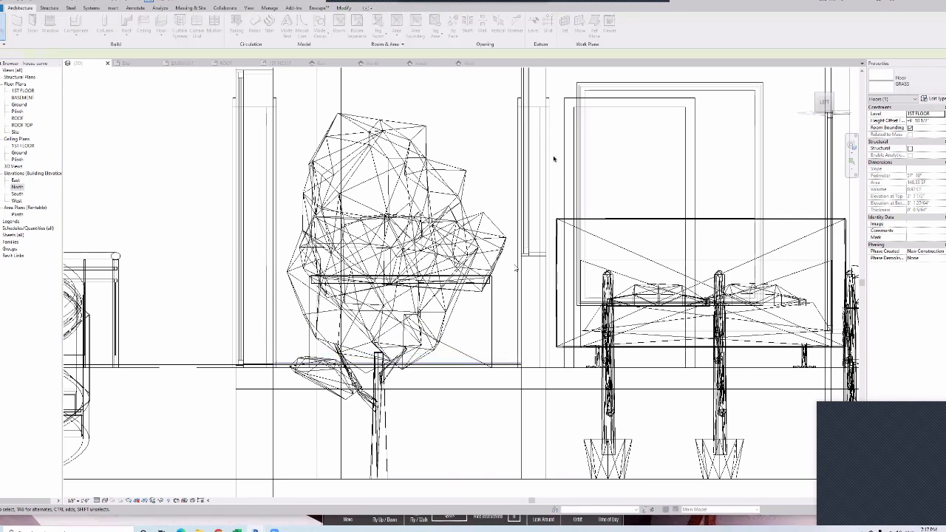
- Set the courtyard ficus tree's level to Plinth
{"action": "left_click", "coordinate": [484, 240]}
{"action": "left_click", "coordinate": [462, 193]}
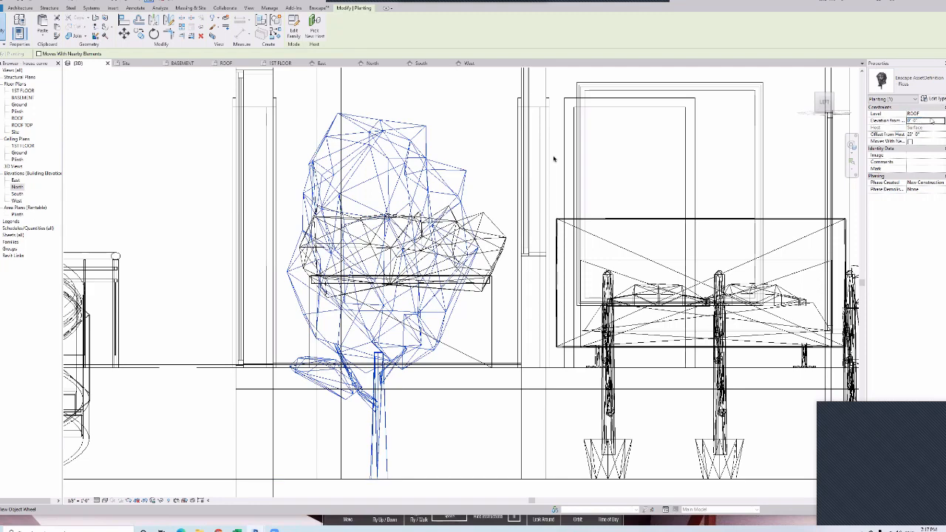
{"action": "key", "text": "Delete"}
{"action": "scroll", "coordinate": [553, 158], "scroll_direction": "down", "scroll_amount": 2}
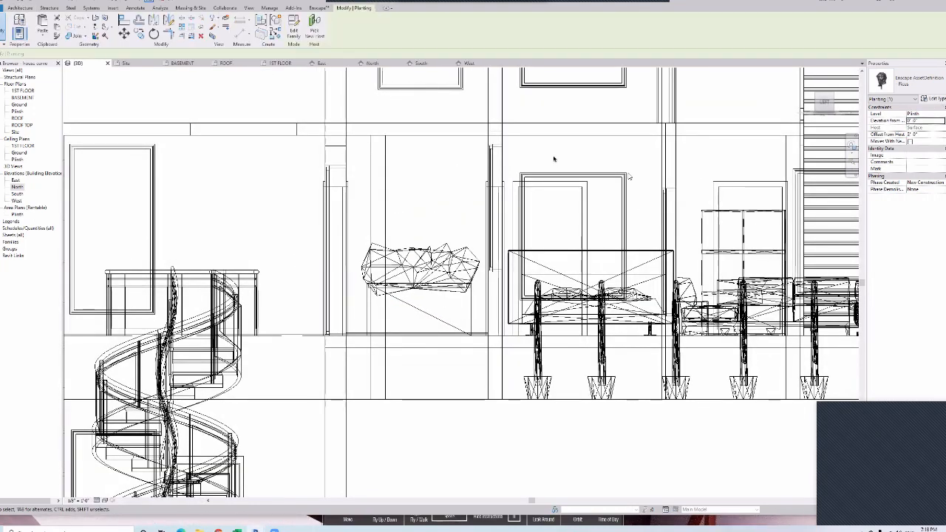
- Select all Cactus 03 instances in the entire project and set their level to Plinth
{"action": "right_click", "coordinate": [554, 158]}
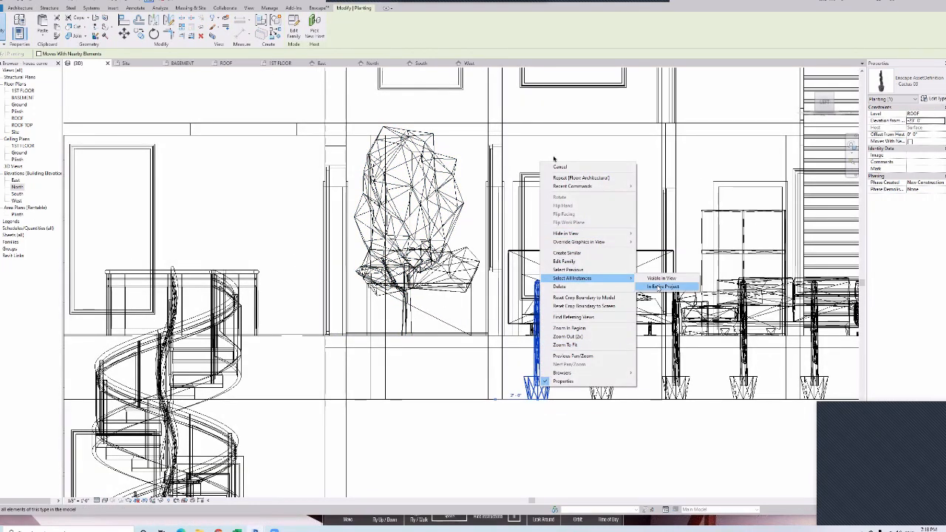
{"action": "left_click", "coordinate": [660, 287]}
{"action": "left_click", "coordinate": [925, 113]}
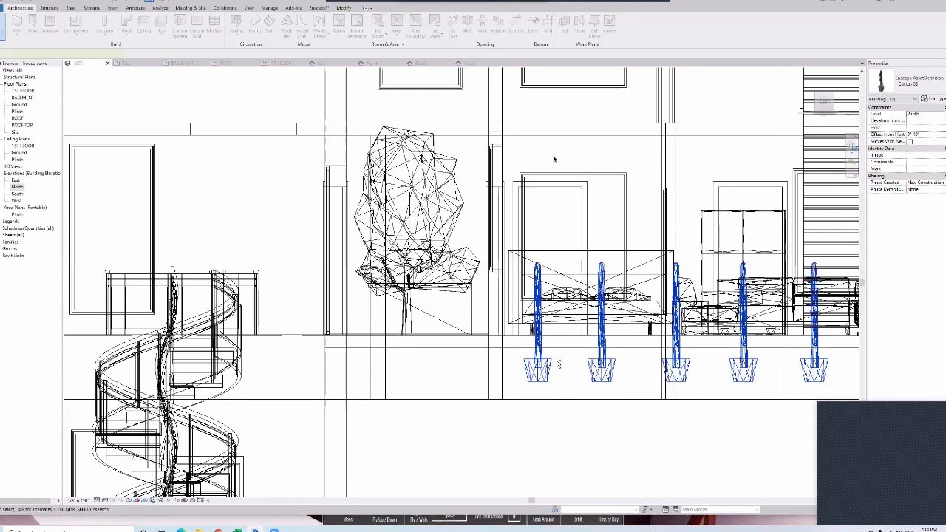
- Nudge the selected cacti up until the pots along the side passage rest on the Plinth level
{"action": "key", "text": "Up"}
{"action": "key", "text": "Up"}
{"action": "key", "text": "Up"}
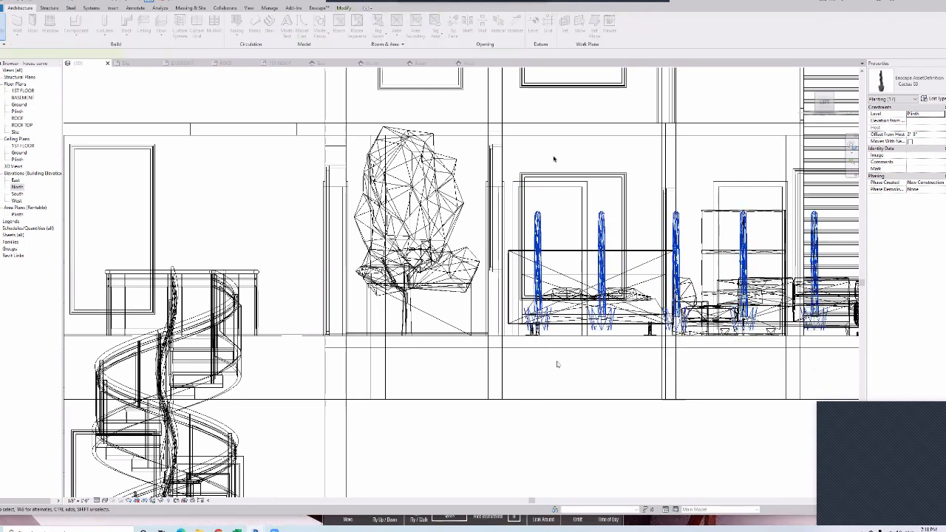
{"action": "key", "text": "Down"}
{"action": "key", "text": "Down"}
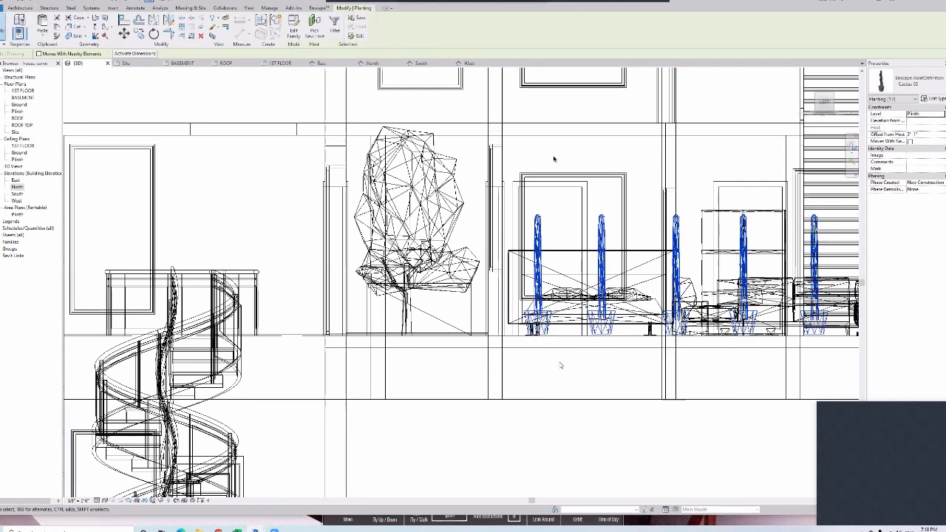
- Lower the four floating rooftop cacti so their pots stand on the ROOF level
{"action": "scroll", "coordinate": [560, 365], "scroll_direction": "down", "scroll_amount": 5}
{"action": "scroll", "coordinate": [395, 271], "scroll_direction": "up", "scroll_amount": 2}
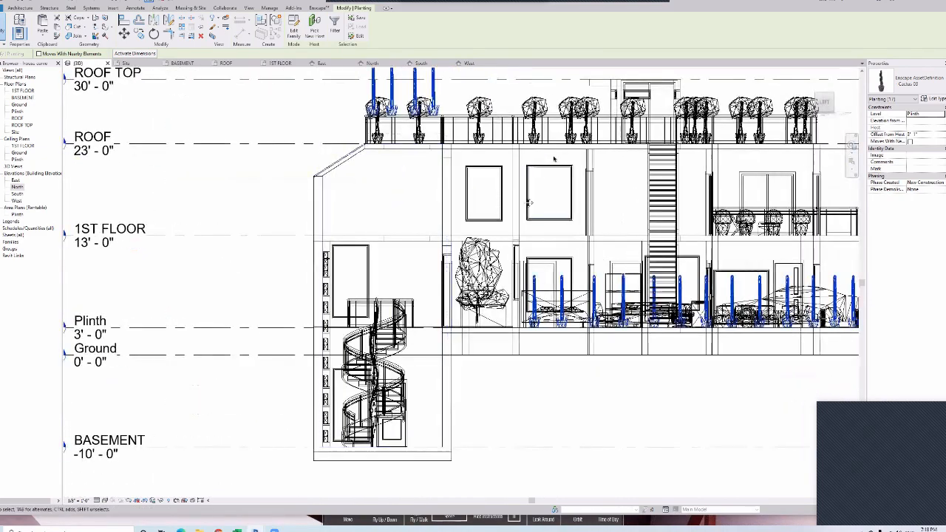
{"action": "scroll", "coordinate": [554, 158], "scroll_direction": "down", "scroll_amount": 3}
{"action": "scroll", "coordinate": [553, 158], "scroll_direction": "up", "scroll_amount": 4}
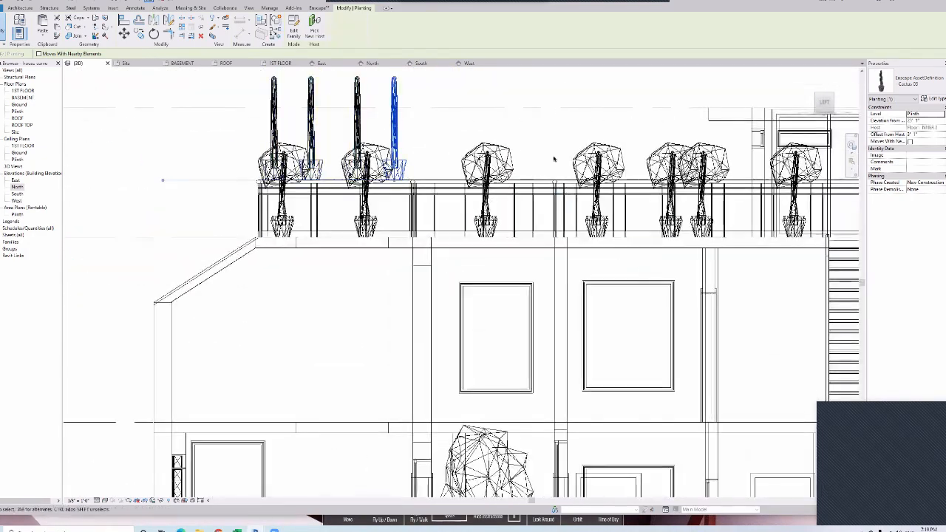
{"action": "left_click_drag", "start_coordinate": [393, 162], "coordinate": [394, 220]}
{"action": "left_click", "coordinate": [357, 162]}
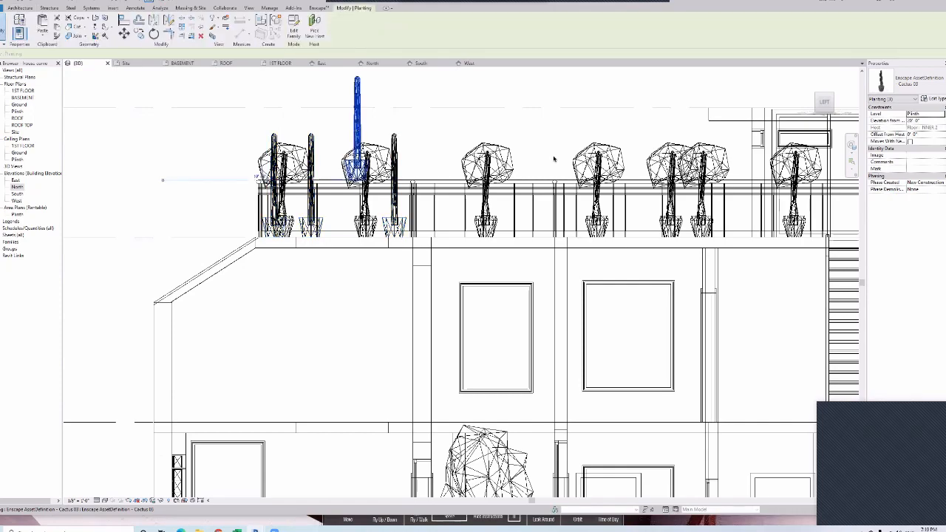
{"action": "left_click_drag", "start_coordinate": [357, 162], "coordinate": [358, 220]}
{"action": "scroll", "coordinate": [487, 196], "scroll_direction": "down", "scroll_amount": 2}
{"action": "scroll", "coordinate": [553, 158], "scroll_direction": "down", "scroll_amount": 3}
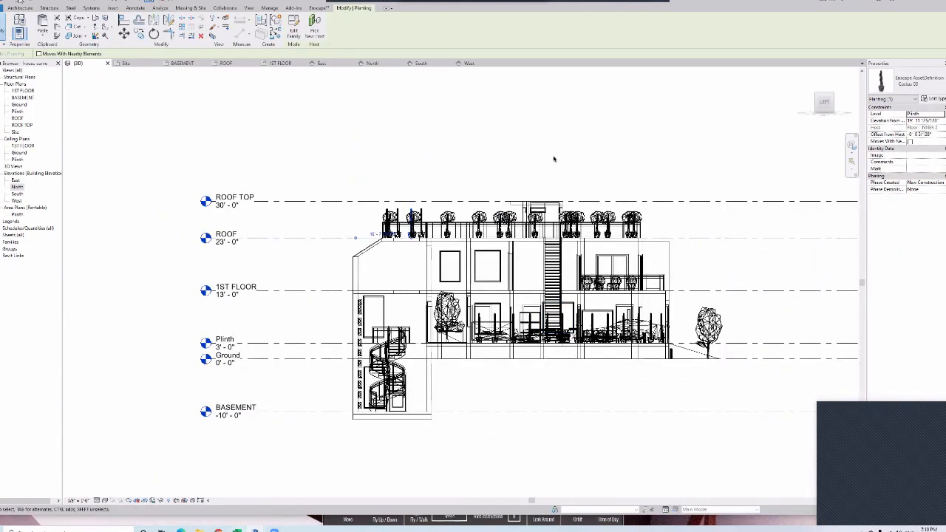
- Check the basement in the Enscape render, and raise the building pad beneath the spiral stair towards the BASEMENT level
{"action": "left_click", "coordinate": [255, 530]}
{"action": "left_click", "coordinate": [295, 502]}
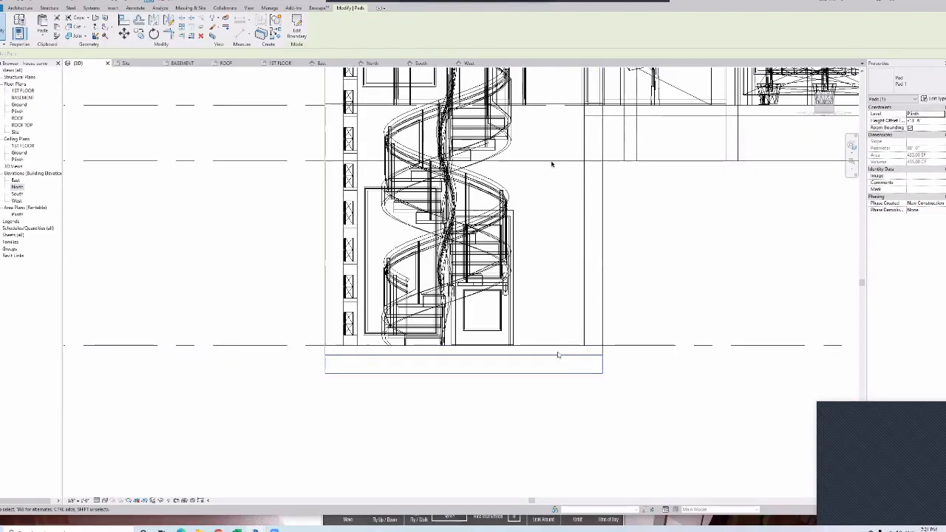
{"action": "scroll", "coordinate": [558, 355], "scroll_direction": "up", "scroll_amount": 3}
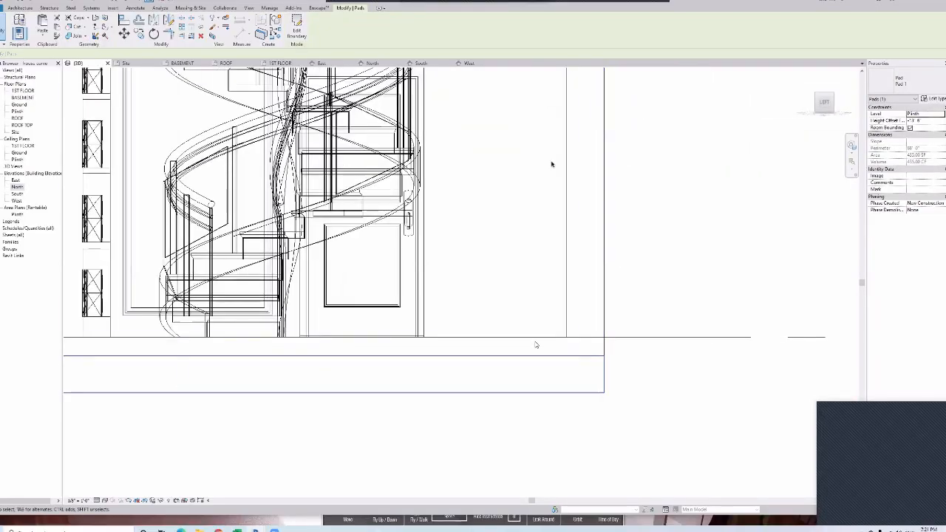
{"action": "middle_click_drag", "start_coordinate": [551, 164], "coordinate": [553, 164], "text": "shift"}
{"action": "scroll", "coordinate": [552, 164], "scroll_direction": "down", "scroll_amount": 3}
{"action": "left_click", "coordinate": [551, 164]}
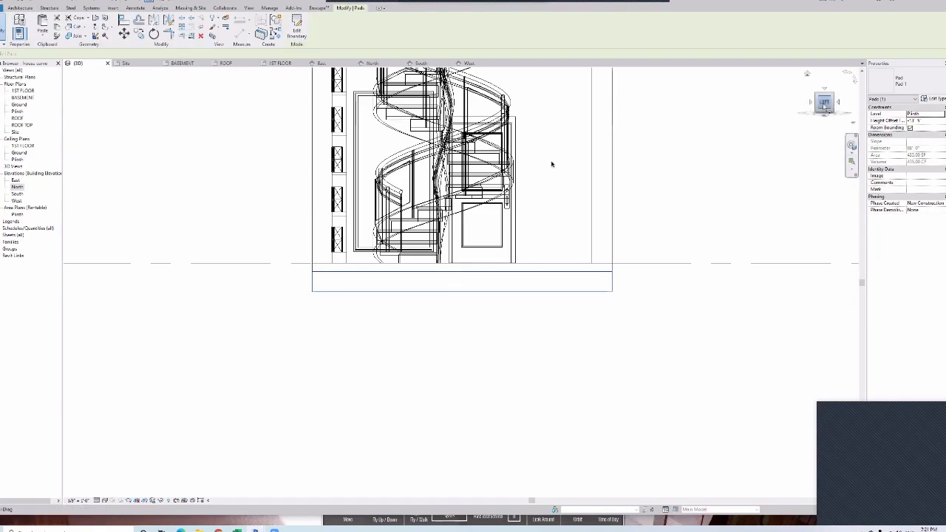
- Create a floor of type GRASS on the Plinth level with a rectangular boundary over the basement library room
{"action": "middle_click_drag", "start_coordinate": [551, 164], "coordinate": [462, 279], "text": "shift"}
{"action": "left_click", "coordinate": [20, 8]}
{"action": "left_click", "coordinate": [162, 26]}
{"action": "left_click", "coordinate": [907, 81]}
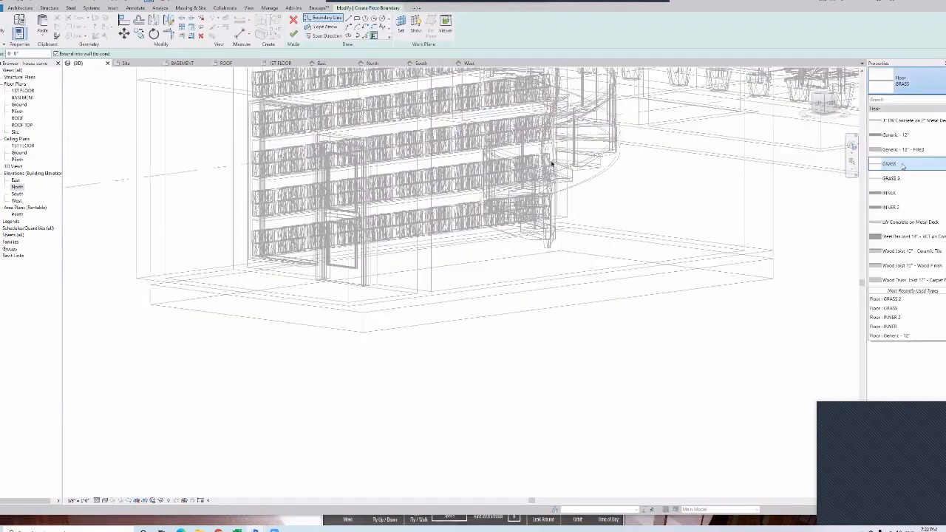
{"action": "left_click", "coordinate": [829, 104]}
{"action": "left_click", "coordinate": [823, 87]}
{"action": "left_click", "coordinate": [356, 18]}
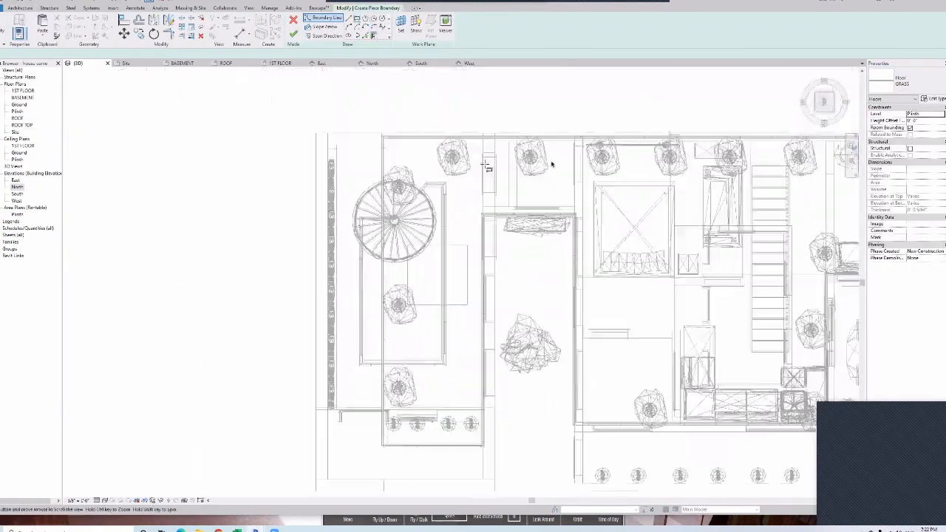
{"action": "middle_click_drag", "start_coordinate": [473, 140], "coordinate": [476, 158]}
{"action": "left_click", "coordinate": [486, 164]}
{"action": "left_click", "coordinate": [332, 426]}
{"action": "left_click", "coordinate": [293, 34]}
{"action": "mouse_move", "coordinate": [825, 102]}
{"action": "left_mouse_down"}
{"action": "mouse_move", "coordinate": [811, 80]}
{"action": "mouse_move", "coordinate": [821, 46]}
{"action": "left_mouse_up"}
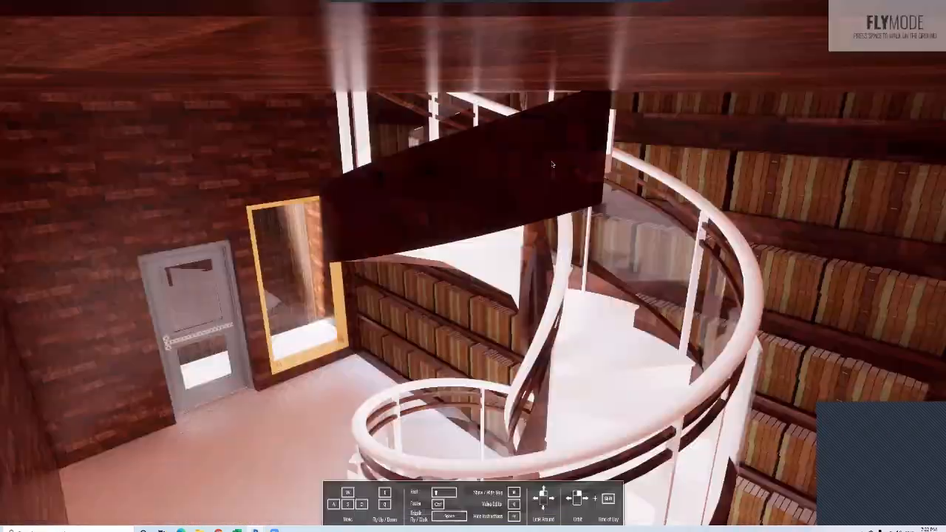
- Inspect the basement in the Enscape render, and raise the building pad to a height offset of about -13' 1" from Plinth
{"action": "key", "text": "w"}
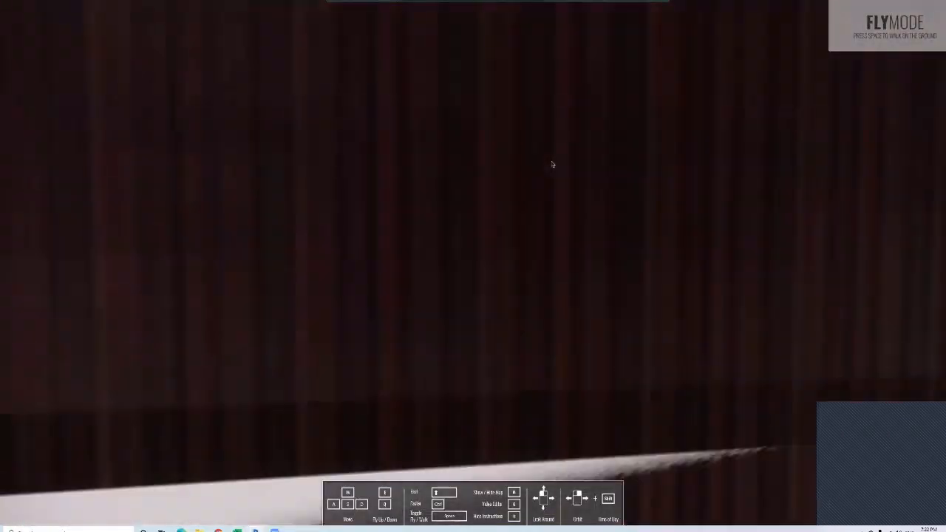
{"action": "left_click", "coordinate": [255, 530]}
{"action": "left_click", "coordinate": [212, 502]}
{"action": "left_click", "coordinate": [496, 416]}
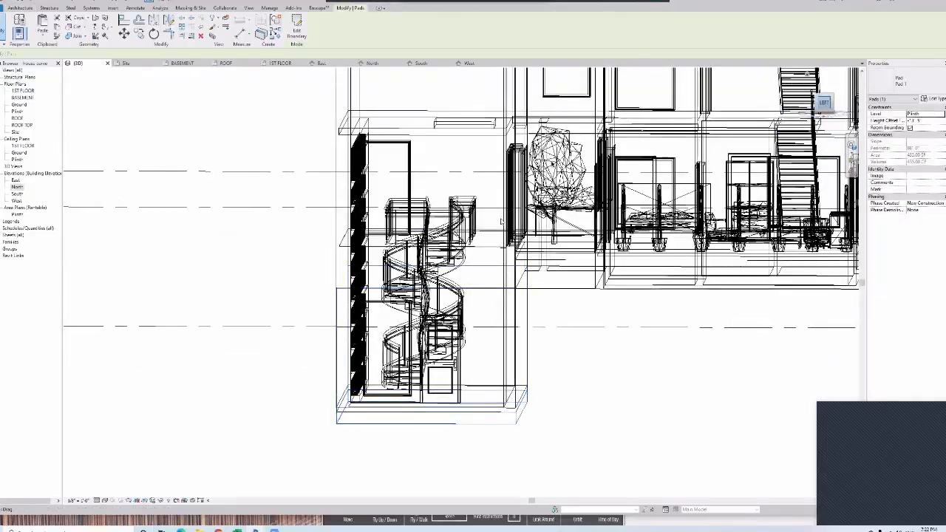
{"action": "left_click", "coordinate": [824, 102]}
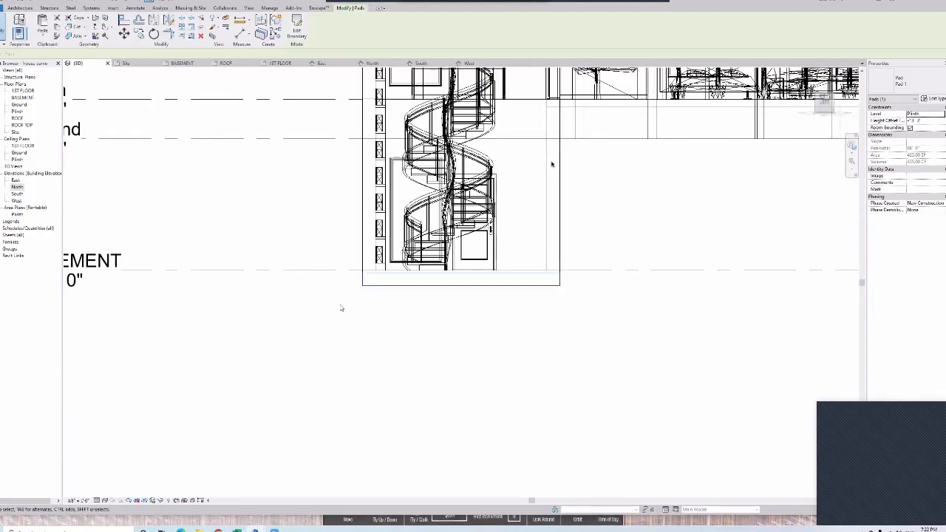
{"action": "middle_click_drag", "start_coordinate": [539, 285], "coordinate": [519, 289], "text": "shift"}
{"action": "left_click", "coordinate": [520, 289]}
{"action": "left_click", "coordinate": [550, 314]}
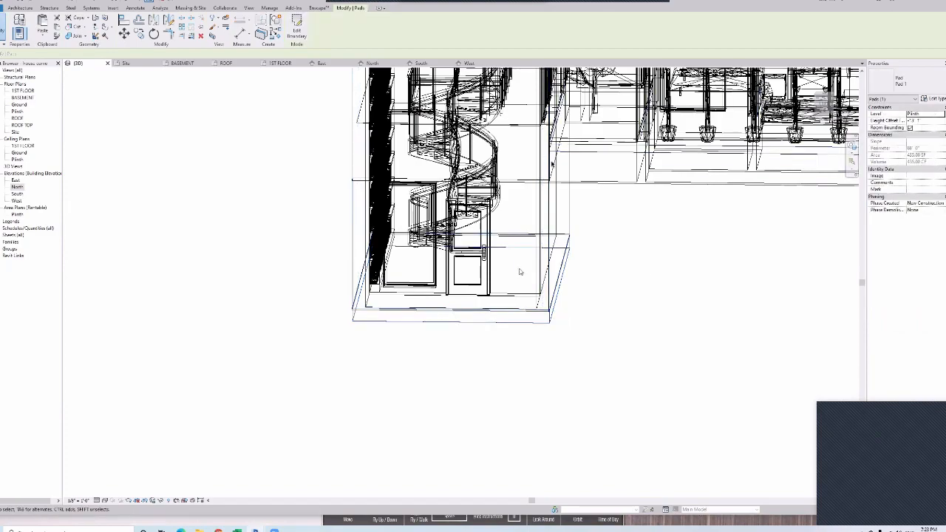
- Examine from several angles how the raised pad meets the basement walls, door and the BASEMENT level
{"action": "scroll", "coordinate": [520, 272], "scroll_direction": "down", "scroll_amount": 3}
{"action": "left_click", "coordinate": [821, 104]}
{"action": "middle_click_drag", "start_coordinate": [553, 272], "coordinate": [591, 285], "text": "shift"}
{"action": "scroll", "coordinate": [561, 266], "scroll_direction": "up", "scroll_amount": 3}
{"action": "left_click", "coordinate": [605, 250]}
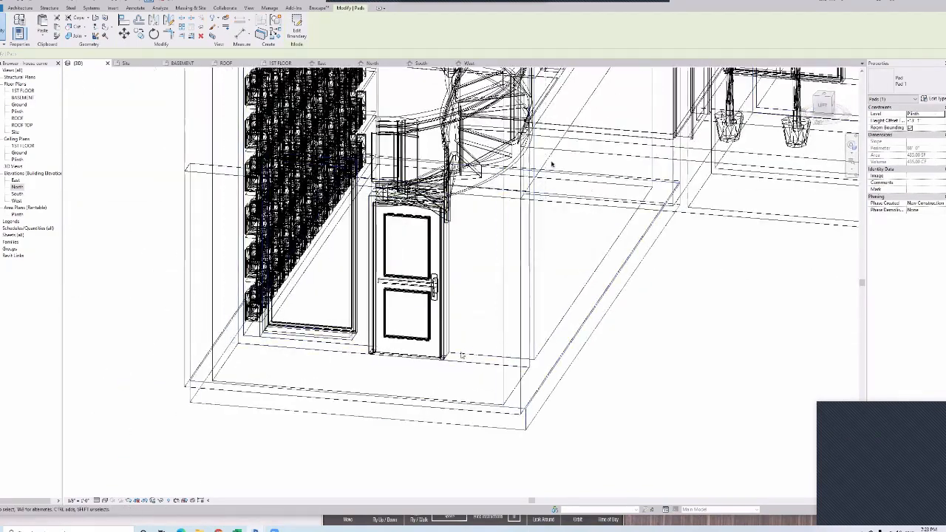
{"action": "left_click", "coordinate": [821, 105]}
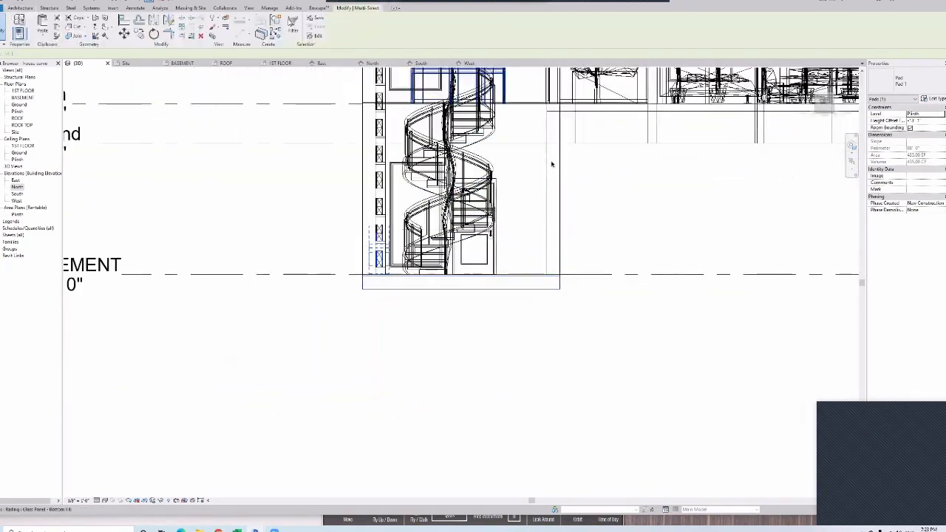
{"action": "left_click", "coordinate": [297, 27]}
{"action": "left_click", "coordinate": [448, 312]}
{"action": "scroll", "coordinate": [495, 354], "scroll_direction": "down", "scroll_amount": 2}
{"action": "left_click", "coordinate": [498, 125]}
{"action": "scroll", "coordinate": [507, 192], "scroll_direction": "down", "scroll_amount": 2}
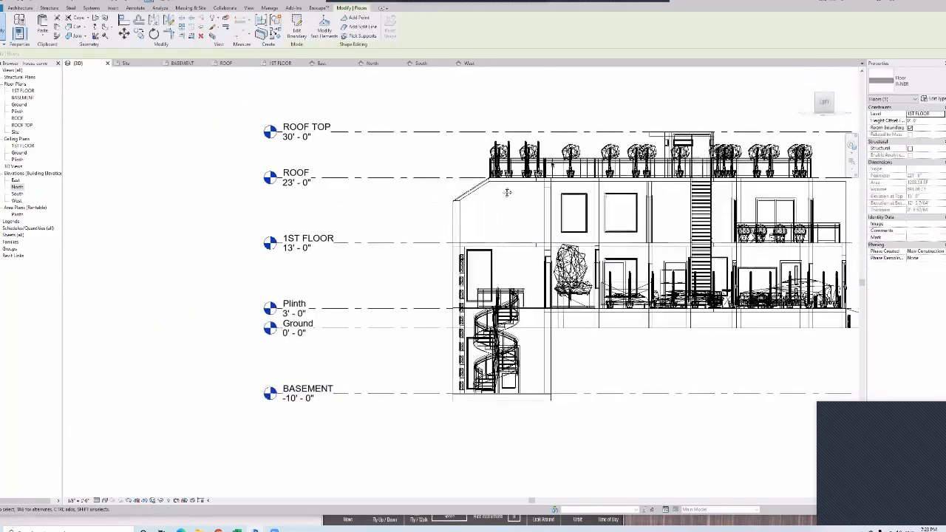
- Start a GRASS floor and sketch a rectangular boundary around the full basement footprint in the top view
{"action": "scroll", "coordinate": [552, 165], "scroll_direction": "up", "scroll_amount": 1}
{"action": "left_click_drag", "start_coordinate": [821, 105], "coordinate": [772, 130]}
{"action": "left_click", "coordinate": [823, 96]}
{"action": "scroll", "coordinate": [317, 314], "scroll_direction": "up", "scroll_amount": 2}
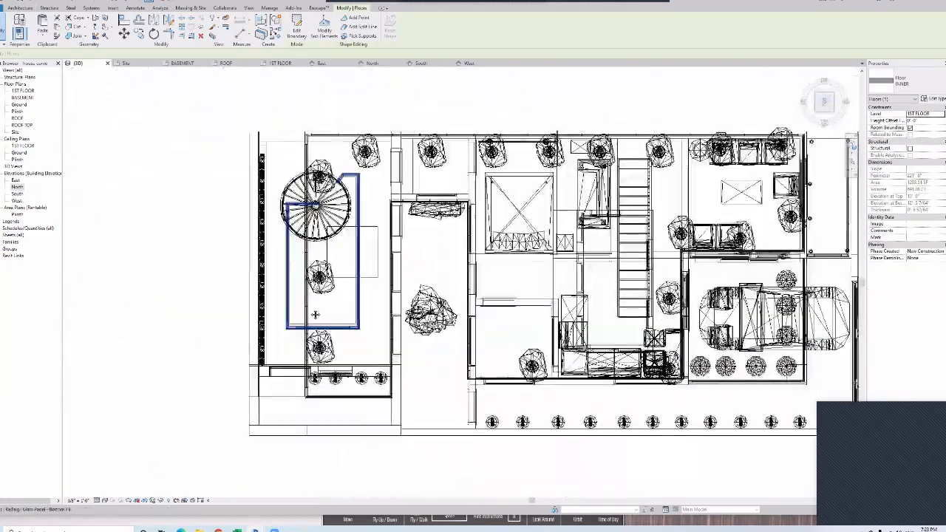
{"action": "middle_click_drag", "start_coordinate": [316, 315], "coordinate": [334, 369]}
{"action": "left_click", "coordinate": [20, 8]}
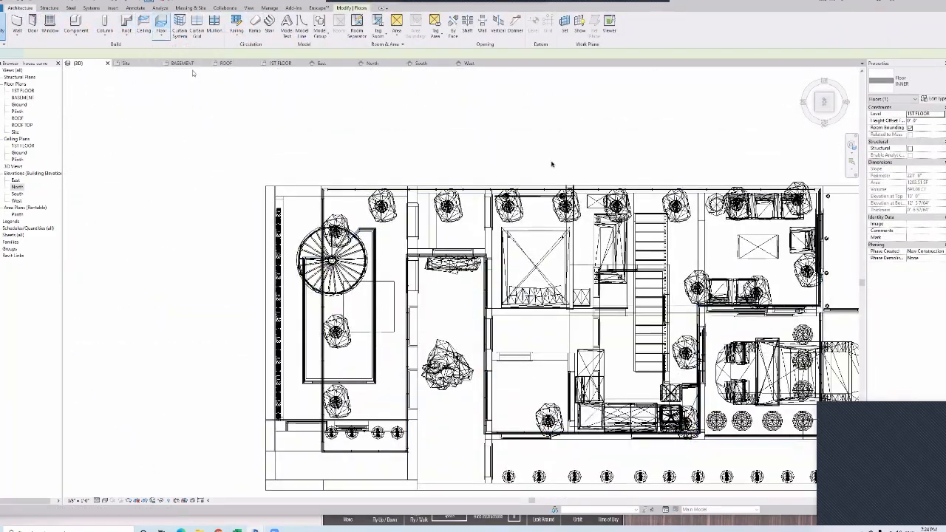
{"action": "left_click", "coordinate": [357, 18]}
{"action": "left_click", "coordinate": [266, 187]}
{"action": "middle_click_drag", "start_coordinate": [407, 415], "coordinate": [433, 303]}
{"action": "left_click", "coordinate": [446, 375]}
{"action": "middle_click_drag", "start_coordinate": [449, 370], "coordinate": [480, 325], "text": "shift"}
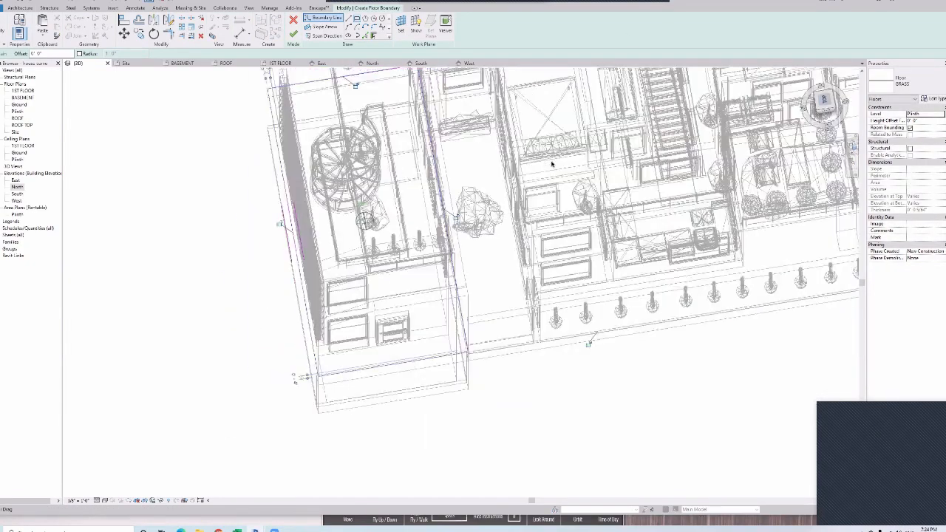
- Change the level assigned to the sketched grass floor and finish its boundary
{"action": "mouse_move", "coordinate": [824, 100]}
{"action": "left_mouse_down"}
{"action": "mouse_move", "coordinate": [774, 96]}
{"action": "mouse_move", "coordinate": [805, 122]}
{"action": "mouse_move", "coordinate": [792, 141]}
{"action": "left_mouse_up"}
{"action": "left_click", "coordinate": [831, 109]}
{"action": "left_click", "coordinate": [941, 113]}
{"action": "left_click", "coordinate": [294, 35]}
- Fly around the basement in the Enscape render to inspect the floor, and return to the Revit model
{"action": "left_click", "coordinate": [255, 530]}
{"action": "left_click", "coordinate": [293, 500]}
{"action": "key", "text": "w"}
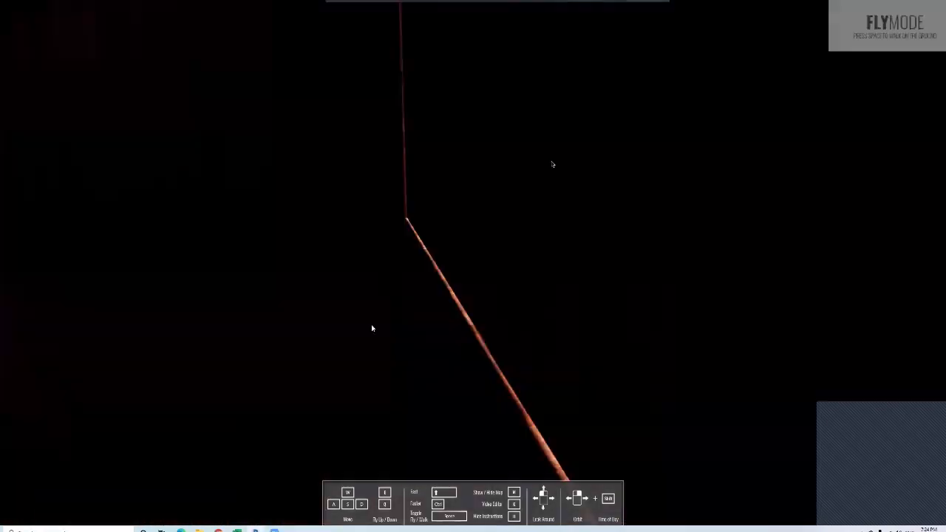
{"action": "left_click_drag", "start_coordinate": [372, 327], "coordinate": [555, 327]}
{"action": "key", "text": "e"}
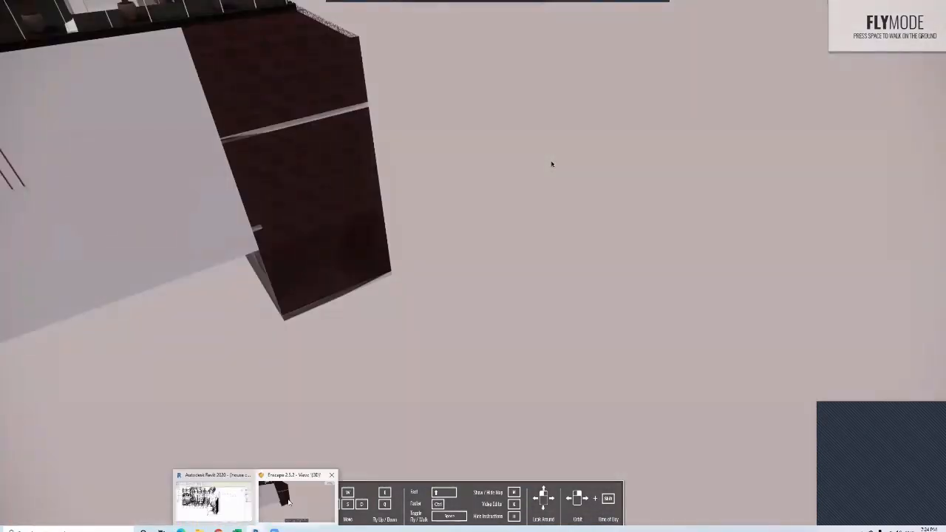
{"action": "mouse_move", "coordinate": [255, 529]}
{"action": "left_click", "coordinate": [214, 501]}
- Open the type properties of the basement spiral stair and review its calculation rules
{"action": "left_click", "coordinate": [484, 347]}
{"action": "left_click", "coordinate": [494, 373]}
{"action": "left_click", "coordinate": [937, 100]}
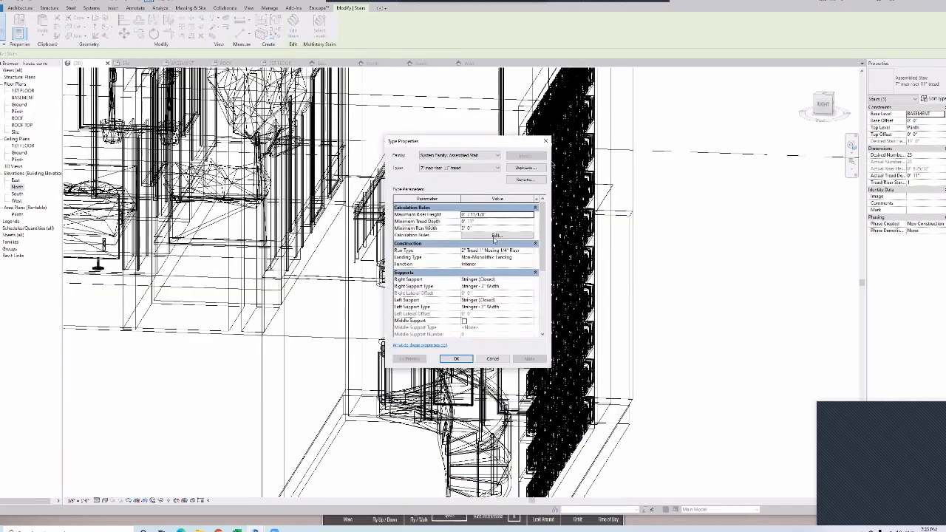
{"action": "left_click", "coordinate": [497, 235]}
{"action": "left_click", "coordinate": [455, 353]}
{"action": "left_click", "coordinate": [601, 163]}
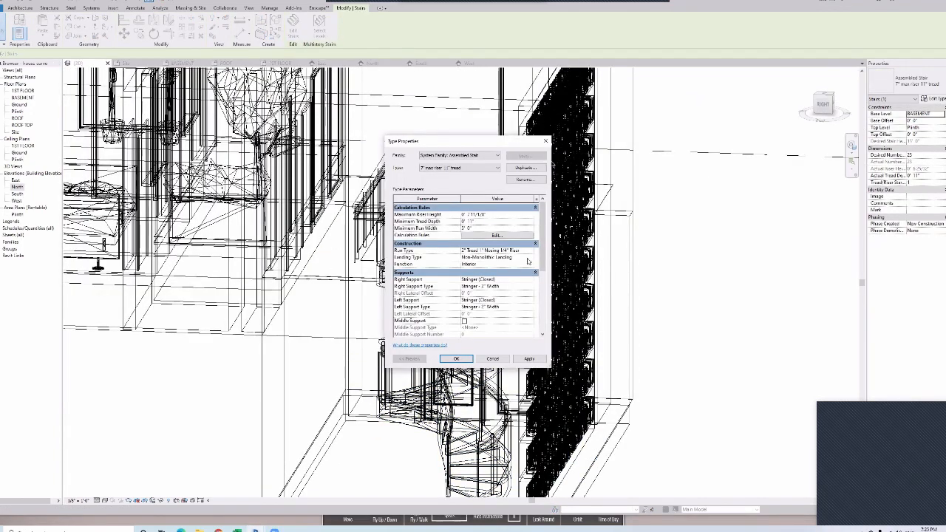
- Set the tread material of the stair's run type to Default New Material(1) and accept the type changes
{"action": "left_click", "coordinate": [530, 250]}
{"action": "left_click", "coordinate": [531, 251]}
{"action": "left_click", "coordinate": [531, 215]}
{"action": "left_click", "coordinate": [532, 214]}
{"action": "left_click", "coordinate": [410, 273]}
{"action": "left_click", "coordinate": [647, 352]}
{"action": "left_click", "coordinate": [531, 222]}
{"action": "left_click", "coordinate": [532, 224]}
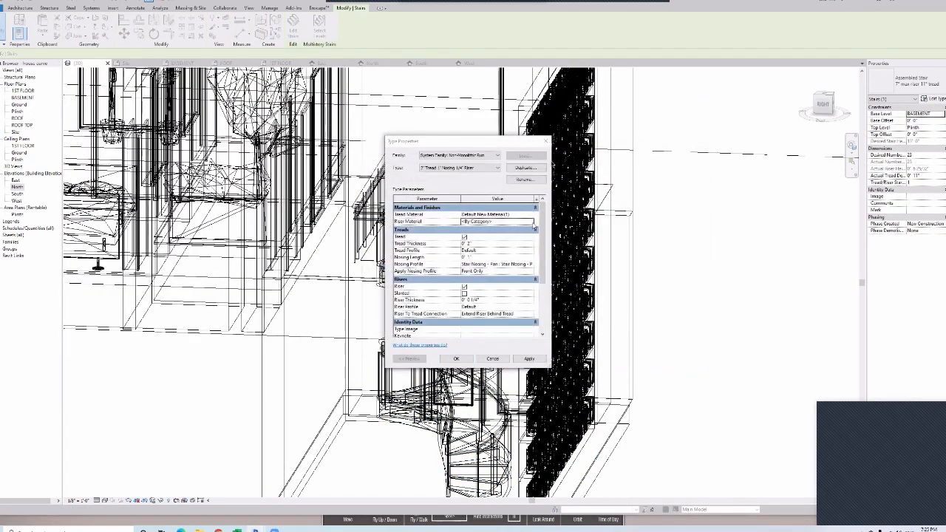
{"action": "left_click", "coordinate": [455, 358]}
{"action": "left_click", "coordinate": [455, 359]}
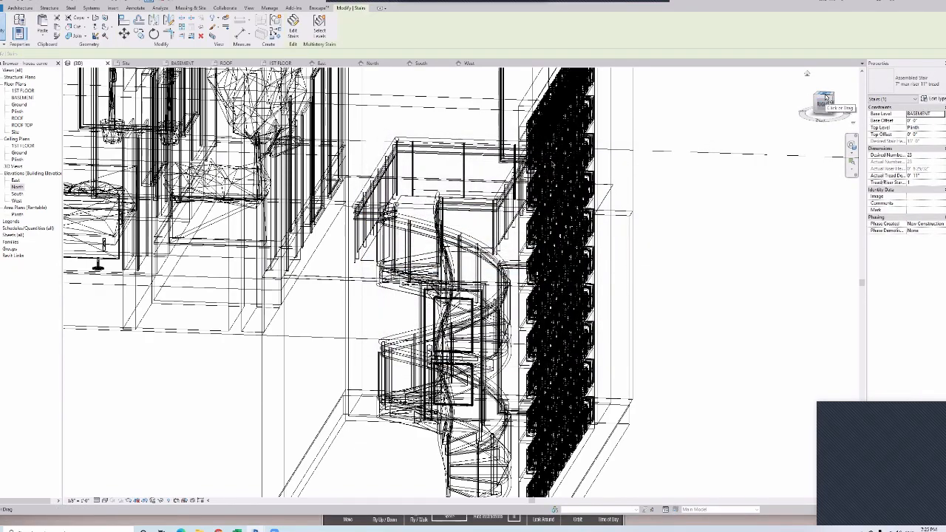
- Lower the top of the 3D section box to just below the Ground level and show the basement from above
{"action": "left_click", "coordinate": [826, 98]}
{"action": "scroll", "coordinate": [533, 351], "scroll_direction": "down", "scroll_amount": 3}
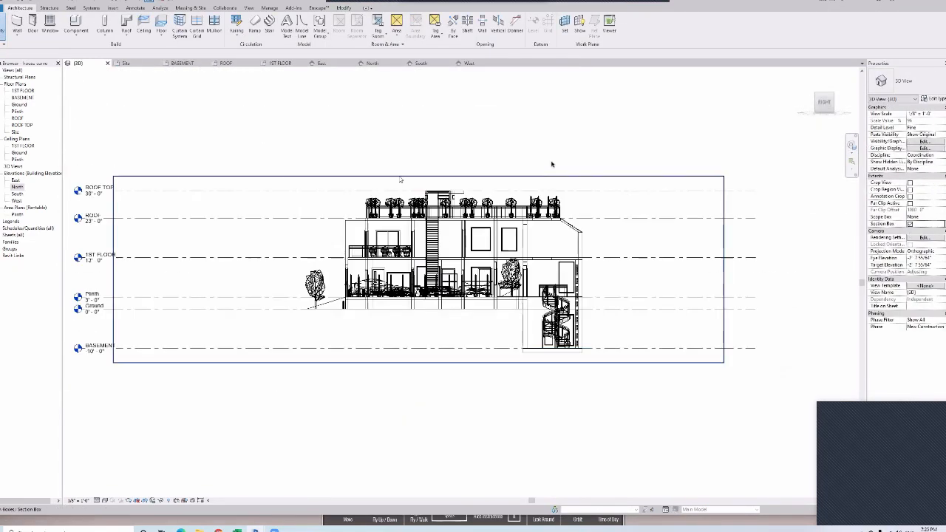
{"action": "left_click", "coordinate": [400, 176]}
{"action": "left_click_drag", "start_coordinate": [418, 176], "coordinate": [506, 313]}
{"action": "left_click", "coordinate": [824, 87]}
{"action": "scroll", "coordinate": [589, 294], "scroll_direction": "up", "scroll_amount": 6}
{"action": "middle_click_drag", "start_coordinate": [589, 290], "coordinate": [510, 290]}
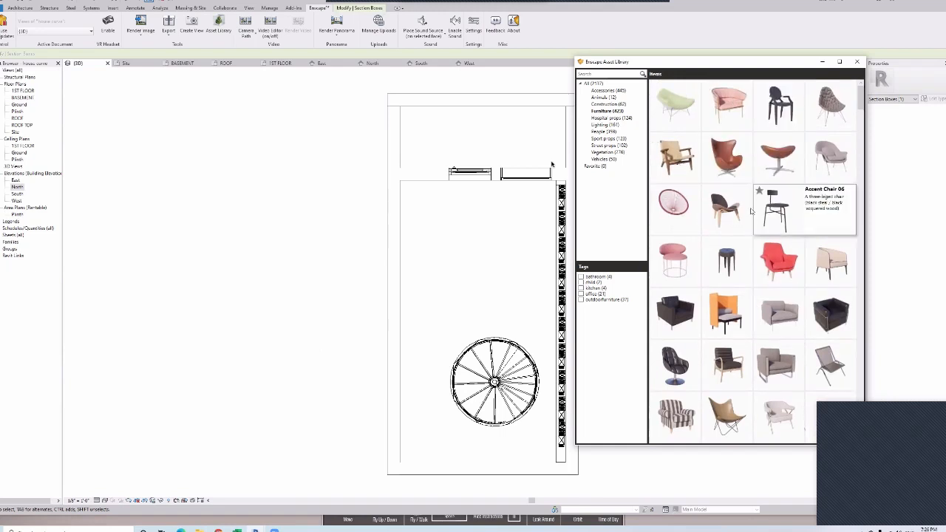
- Place an Accent Chair 02 asset against the basement's long wall opposite the bookshelves, near the window wall
{"action": "left_click", "coordinate": [730, 169]}
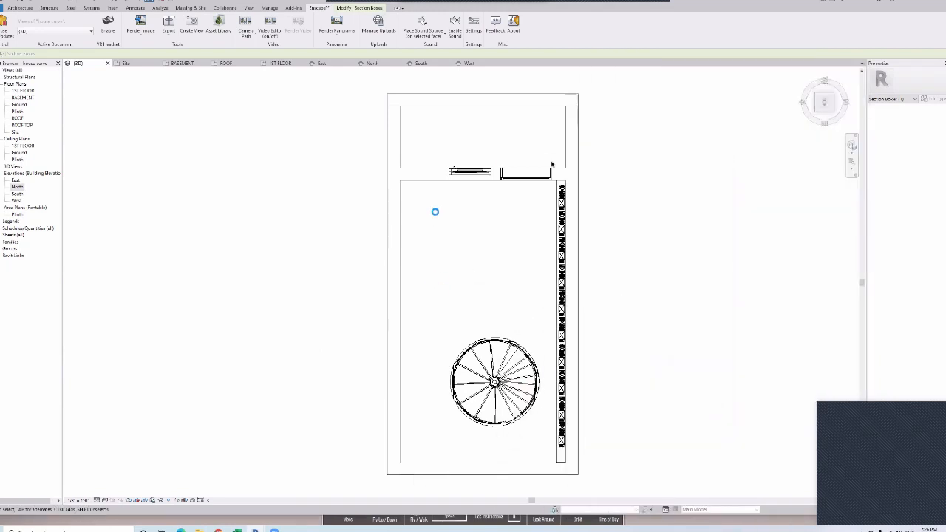
{"action": "right_click", "coordinate": [464, 244]}
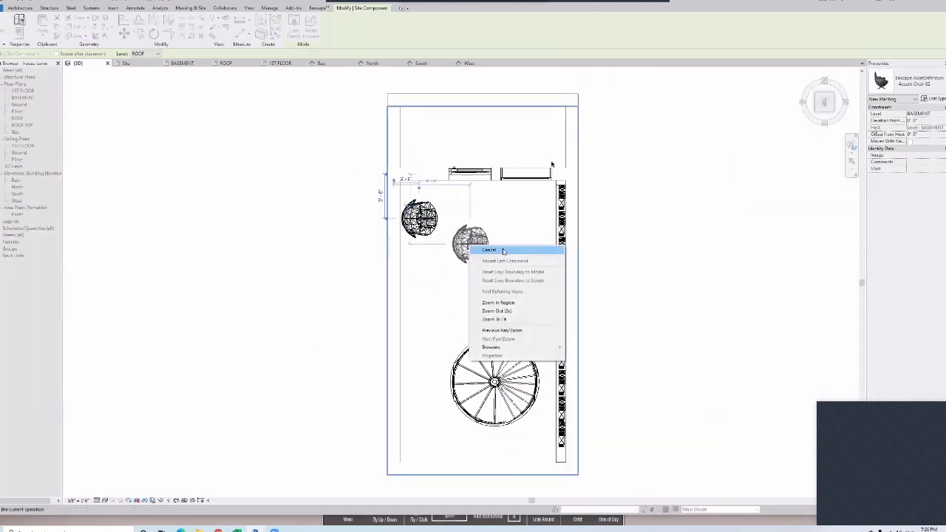
{"action": "left_click", "coordinate": [501, 249]}
- Place two Dresser assets side by side along the basement's window wall, starting from the corner behind the accent chair
{"action": "scroll", "coordinate": [779, 294], "scroll_direction": "down", "scroll_amount": 10}
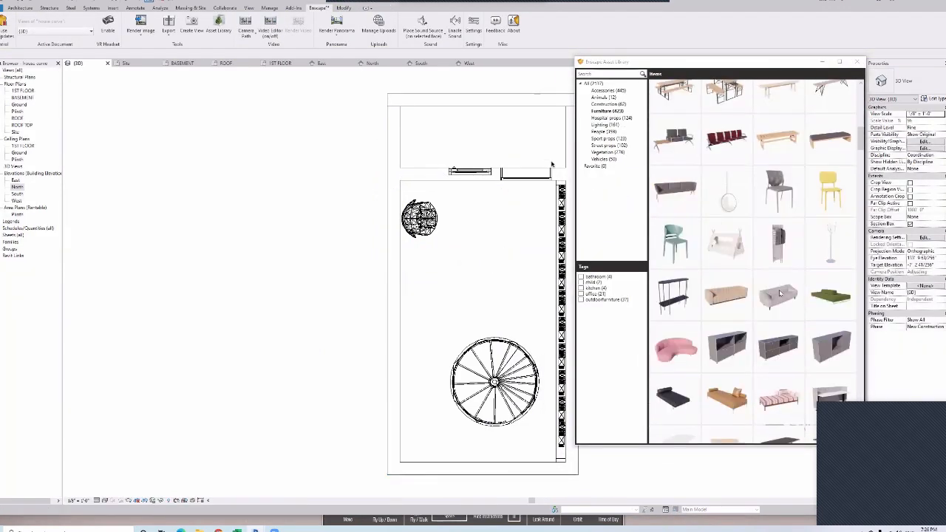
{"action": "scroll", "coordinate": [779, 293], "scroll_direction": "down", "scroll_amount": 5}
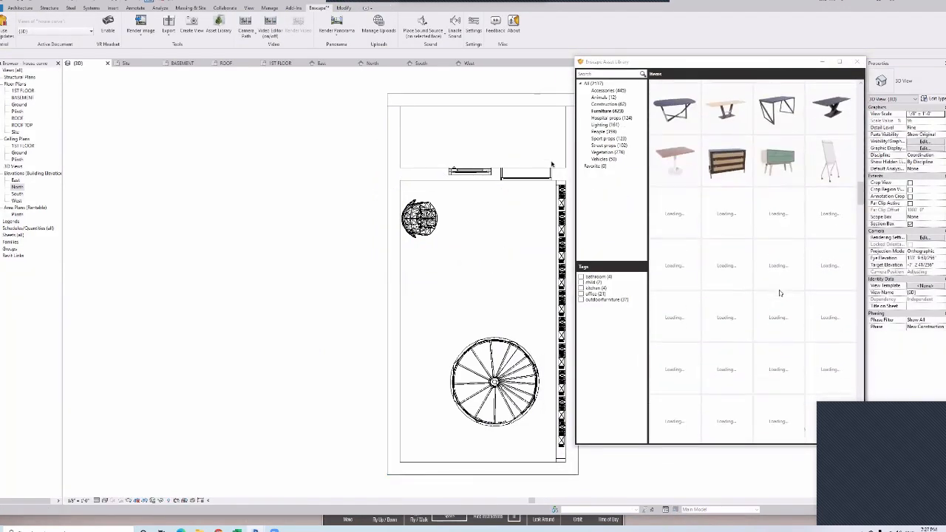
{"action": "left_click", "coordinate": [713, 162]}
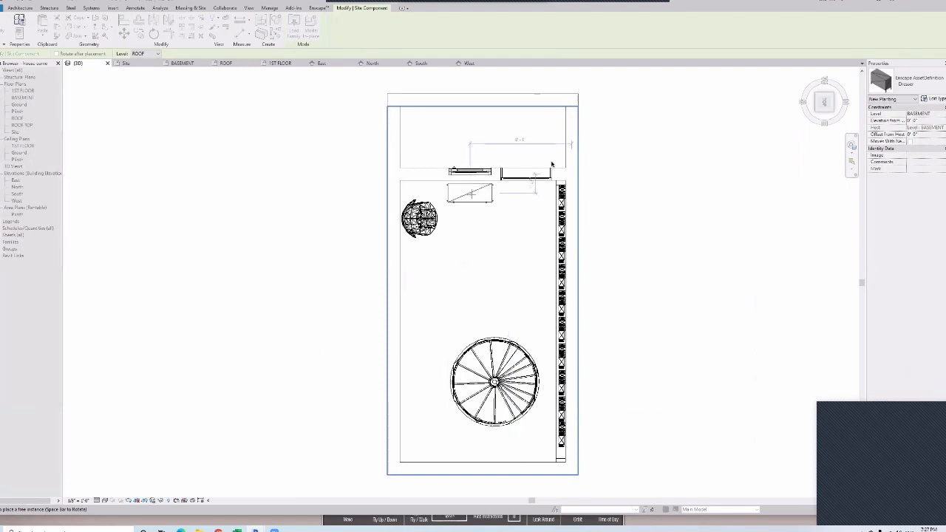
{"action": "right_click", "coordinate": [622, 220]}
{"action": "left_click", "coordinate": [636, 225]}
{"action": "left_click", "coordinate": [254, 27]}
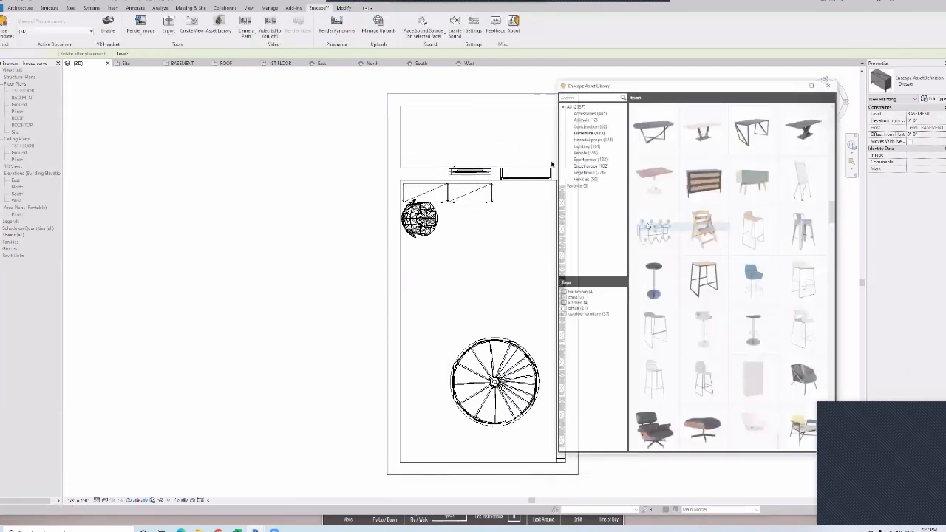
- Place a Lounge Armchair 02 next to the accent chair along the long wall, with its matching footrest in front of it
{"action": "left_click", "coordinate": [724, 416]}
{"action": "left_click", "coordinate": [419, 260]}
{"action": "right_click", "coordinate": [649, 228]}
{"action": "left_click", "coordinate": [661, 234]}
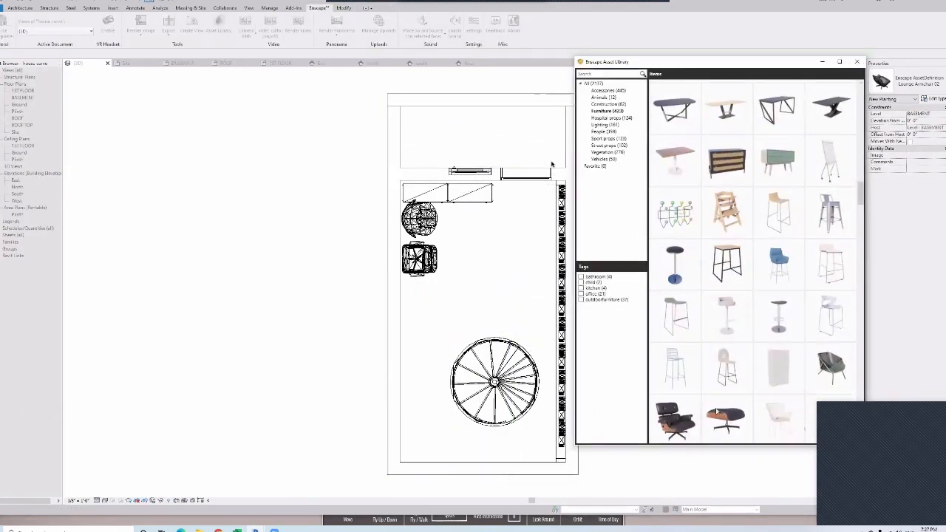
{"action": "left_click", "coordinate": [725, 417]}
{"action": "left_click", "coordinate": [451, 259]}
{"action": "right_click", "coordinate": [704, 220]}
{"action": "left_click", "coordinate": [716, 225]}
- Place a Lounge Chair 08 asset in the basement between the lounge armchair and the spiral stair
{"action": "mouse_move", "coordinate": [724, 418]}
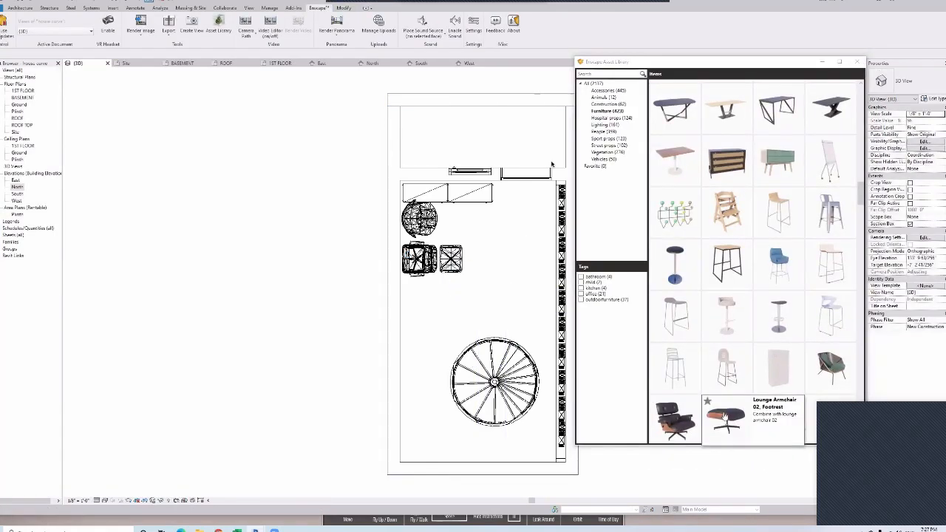
{"action": "scroll", "coordinate": [712, 240], "scroll_direction": "down", "scroll_amount": 5}
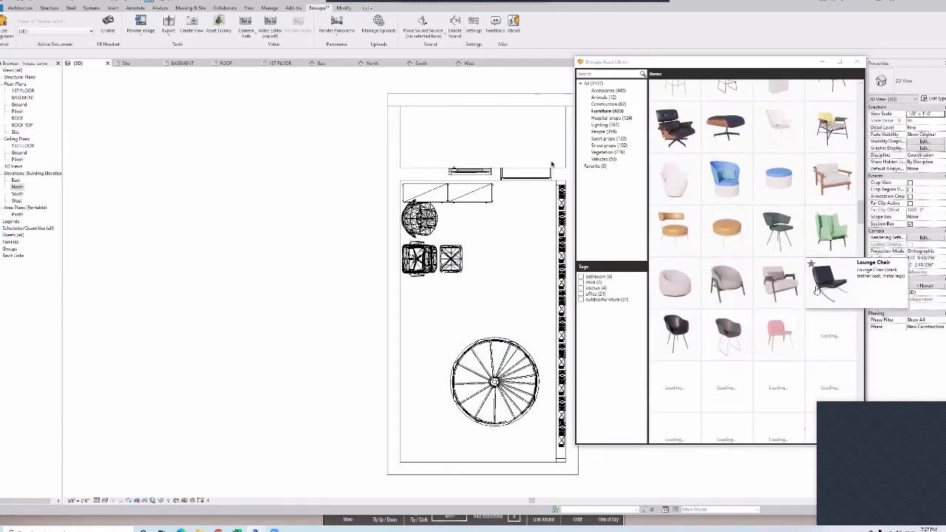
{"action": "left_click", "coordinate": [779, 348]}
{"action": "left_click", "coordinate": [441, 333]}
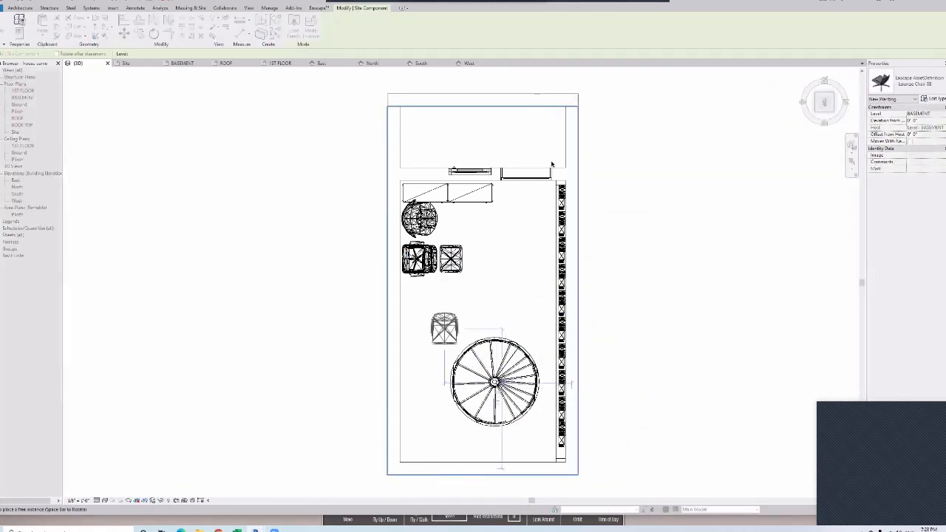
{"action": "left_click_drag", "start_coordinate": [863, 225], "coordinate": [864, 245]}
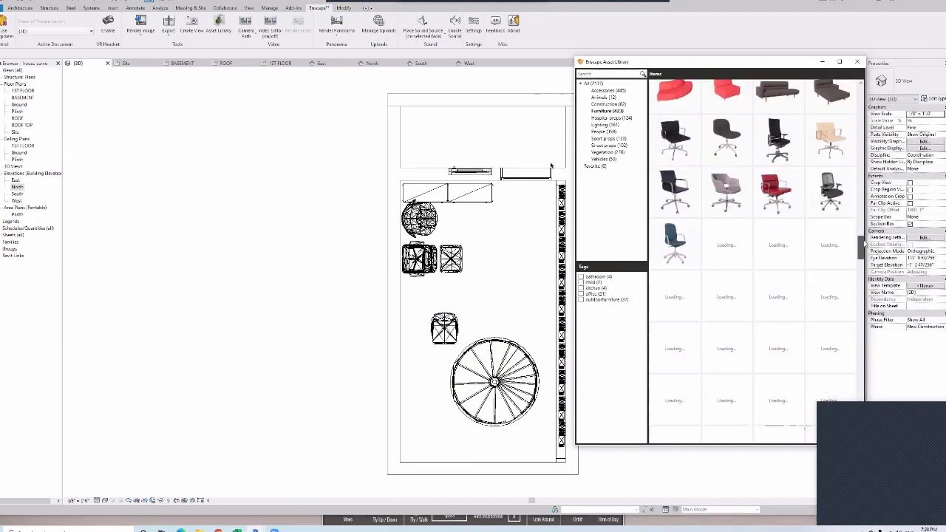
- Place an Office Chair 07 in the basement near the window wall and a Plywood Workspace against the bookshelves
{"action": "left_click", "coordinate": [782, 195]}
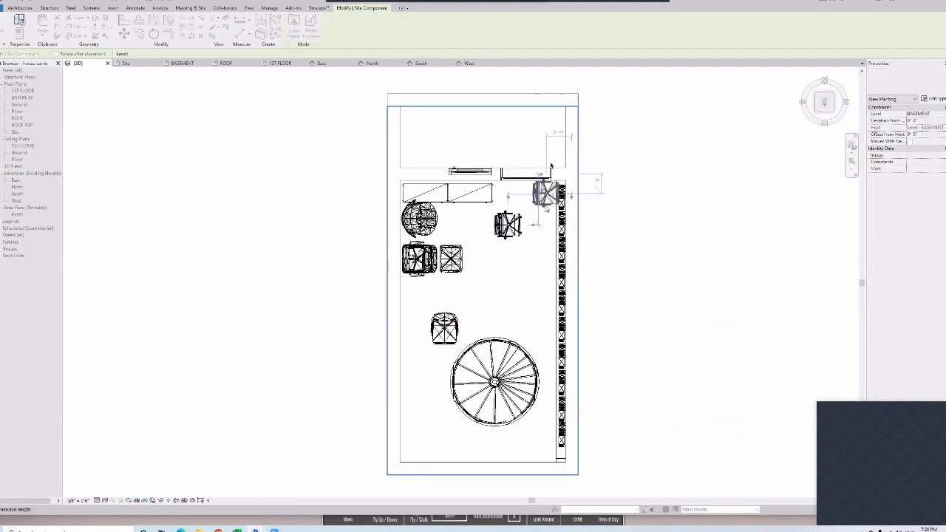
{"action": "key", "text": "Escape"}
{"action": "scroll", "coordinate": [780, 299], "scroll_direction": "down", "scroll_amount": 5}
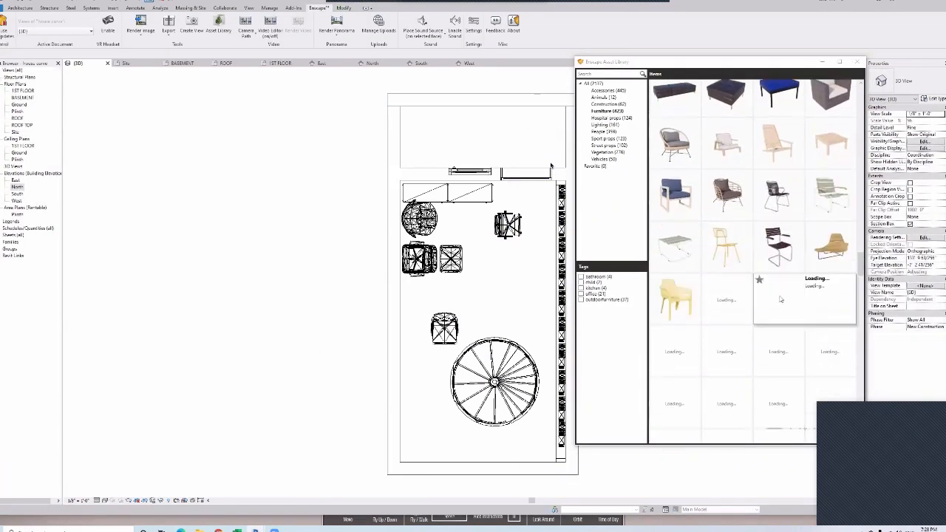
{"action": "scroll", "coordinate": [780, 298], "scroll_direction": "down", "scroll_amount": 3}
{"action": "left_click", "coordinate": [539, 300]}
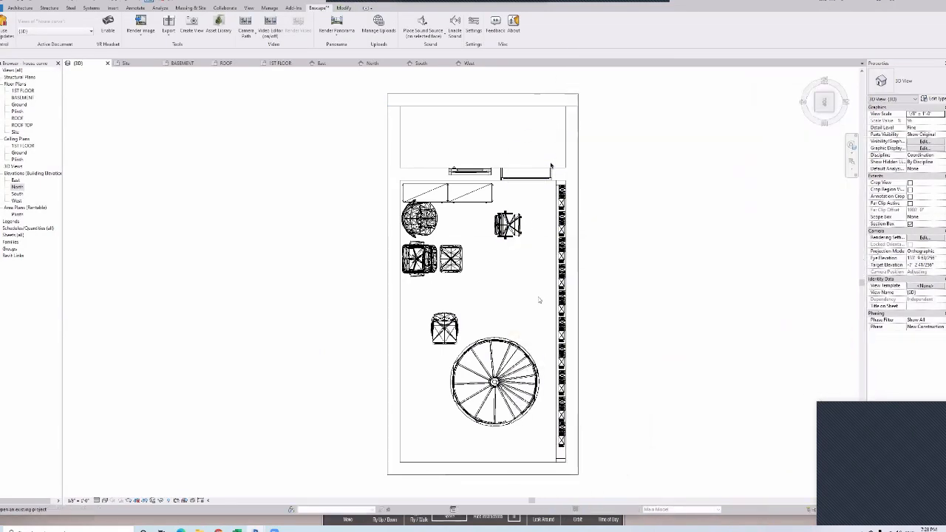
{"action": "left_click", "coordinate": [539, 288]}
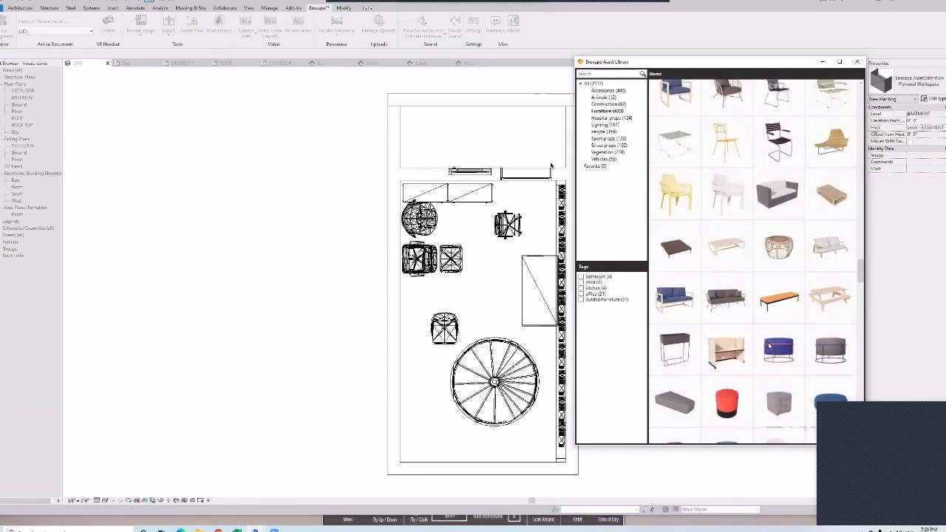
- Place a Computer asset from the Accessories category on the Plywood Workspace beside the bookshelves
{"action": "scroll", "coordinate": [861, 296], "scroll_direction": "down", "scroll_amount": 3}
{"action": "scroll", "coordinate": [862, 295], "scroll_direction": "down", "scroll_amount": 2}
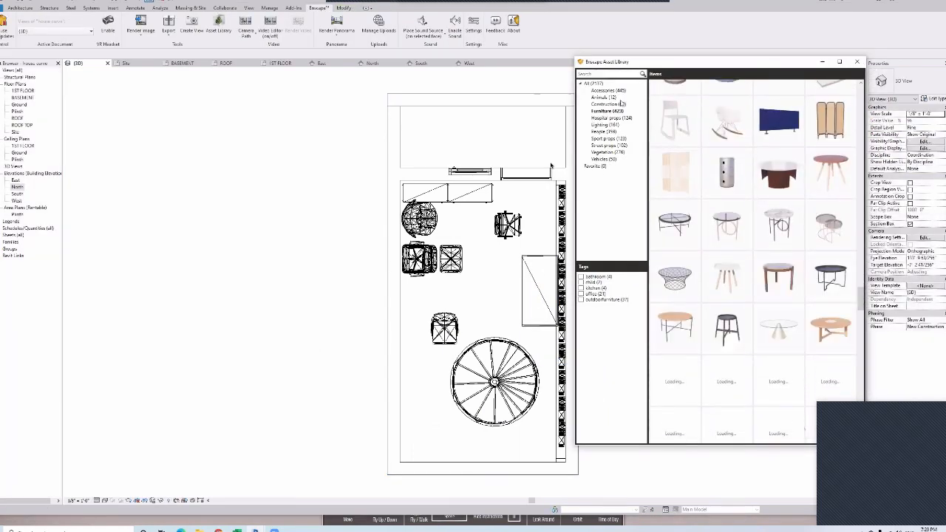
{"action": "left_click", "coordinate": [596, 90]}
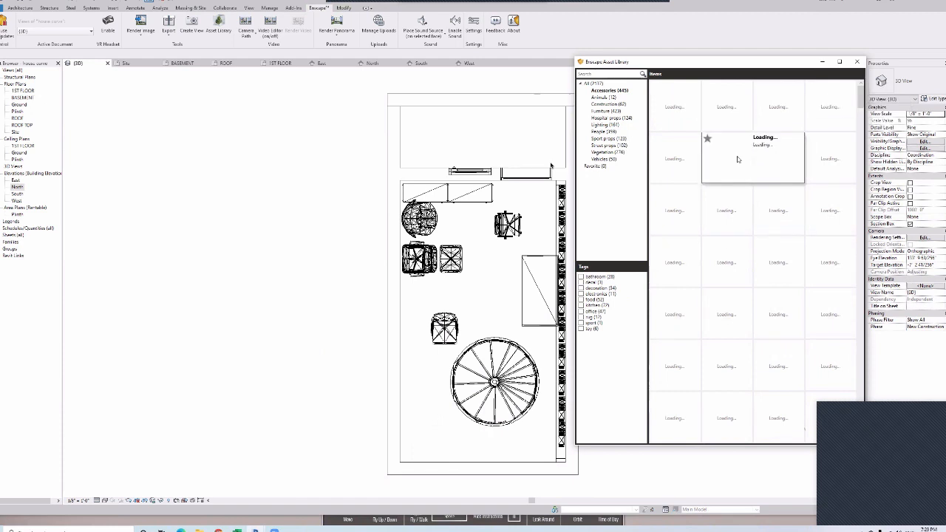
{"action": "left_click_drag", "start_coordinate": [862, 102], "coordinate": [863, 169]}
{"action": "left_click", "coordinate": [547, 284]}
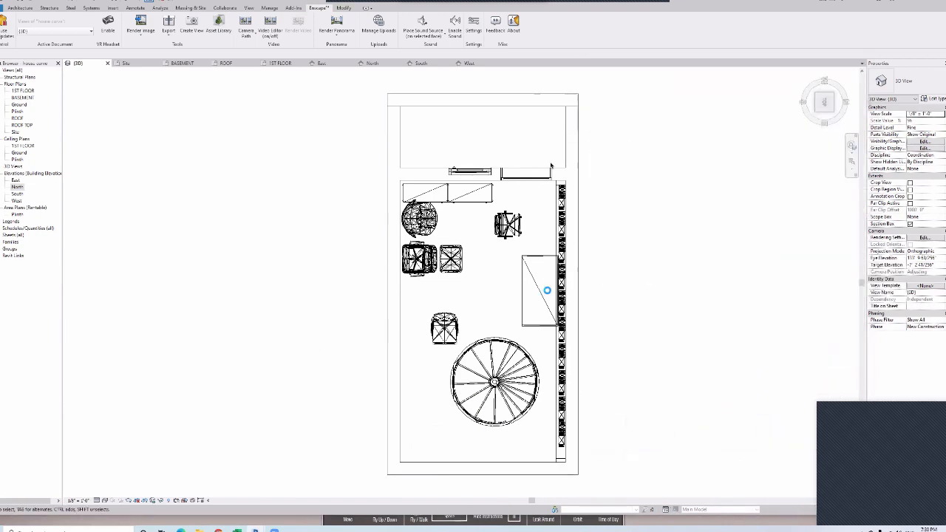
{"action": "key", "text": "Escape"}
{"action": "key", "text": "Escape"}
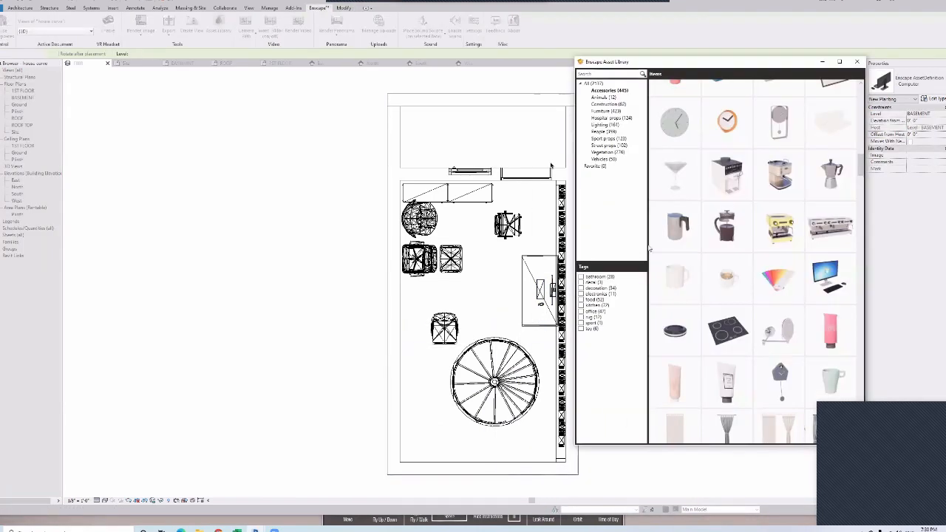
- Place a Coffee Maker 04 asset along the basement's window wall, beside the two dressers
{"action": "left_click", "coordinate": [776, 180]}
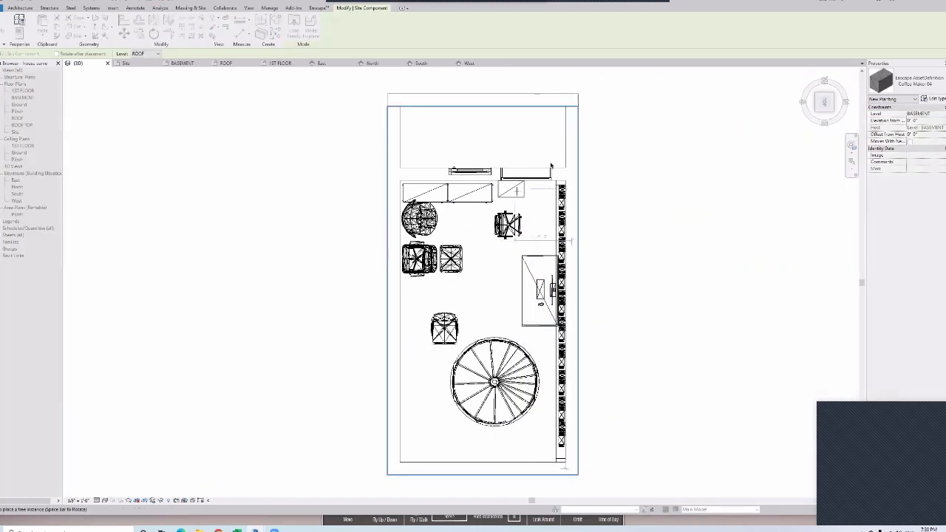
{"action": "left_click", "coordinate": [511, 195]}
{"action": "right_click", "coordinate": [666, 209]}
{"action": "left_click", "coordinate": [677, 214]}
- Place a Design Computer asset on the Plywood Workspace, next to the existing computer
{"action": "scroll", "coordinate": [863, 180], "scroll_direction": "down", "scroll_amount": 3}
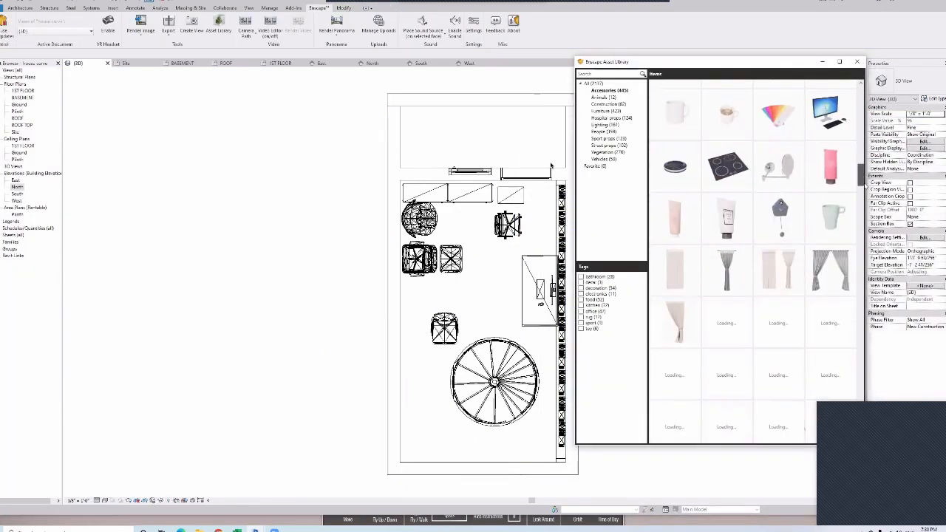
{"action": "left_click", "coordinate": [843, 279]}
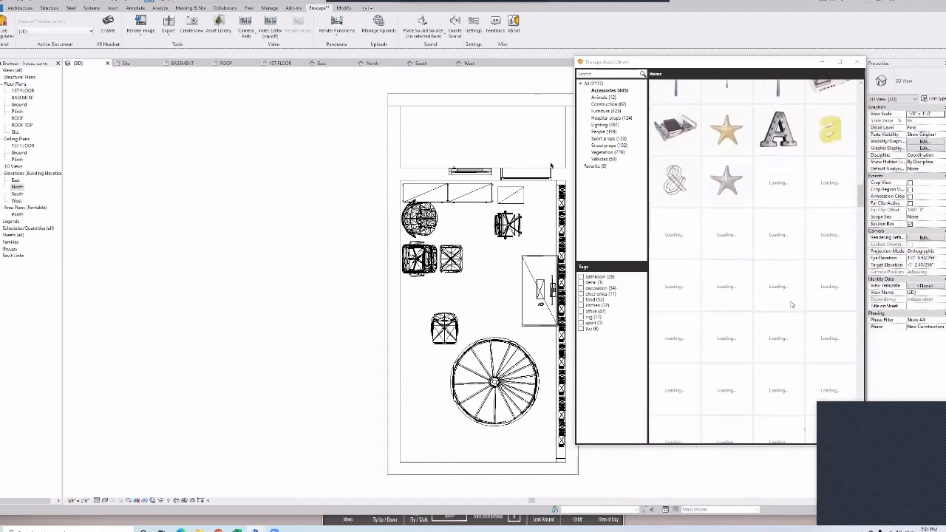
{"action": "left_click", "coordinate": [778, 196]}
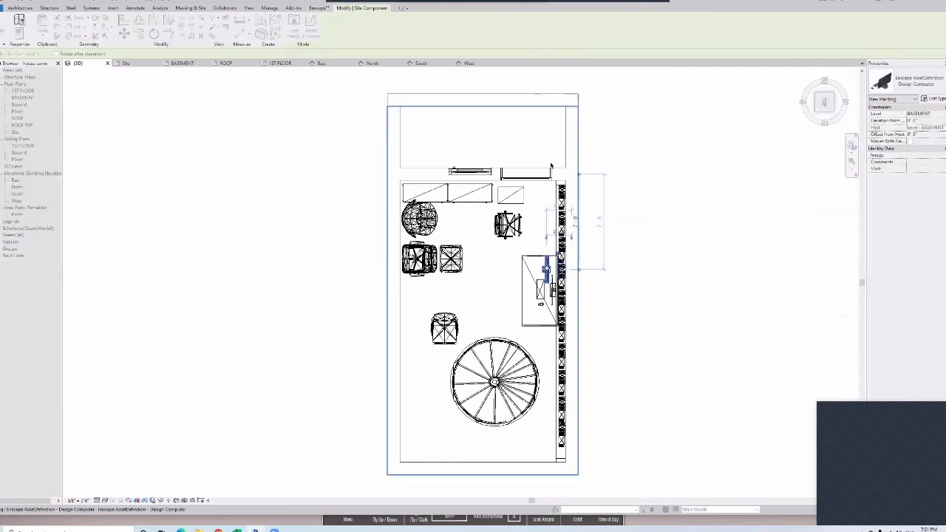
{"action": "key", "text": "Escape"}
{"action": "key", "text": "Escape"}
- Browse the asset library's accessories for further items to furnish the basement
{"action": "scroll", "coordinate": [774, 335], "scroll_direction": "down", "scroll_amount": 8}
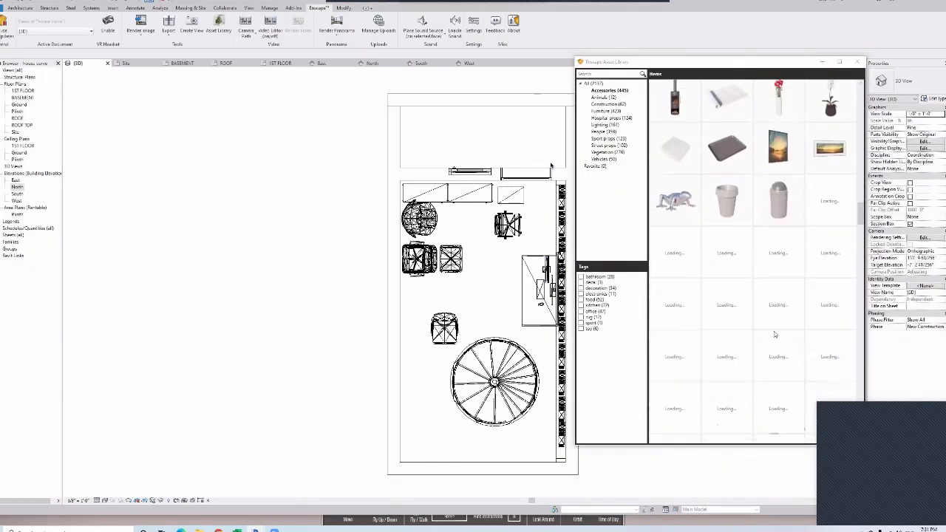
{"action": "scroll", "coordinate": [774, 229], "scroll_direction": "down", "scroll_amount": 1}
{"action": "left_click", "coordinate": [857, 62]}
{"action": "scroll", "coordinate": [506, 227], "scroll_direction": "up", "scroll_amount": 2}
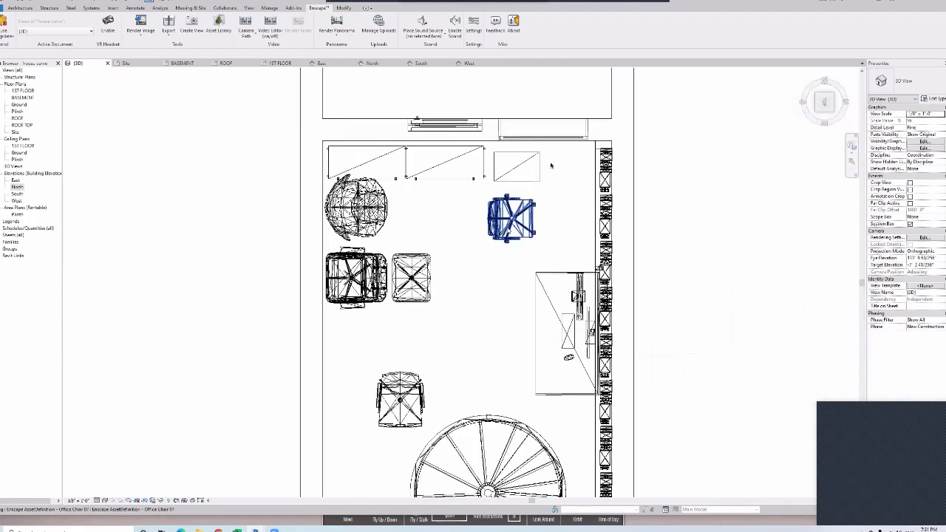
{"action": "scroll", "coordinate": [507, 228], "scroll_direction": "down", "scroll_amount": 1}
{"action": "left_click", "coordinate": [219, 25]}
{"action": "scroll", "coordinate": [763, 221], "scroll_direction": "down", "scroll_amount": 10}
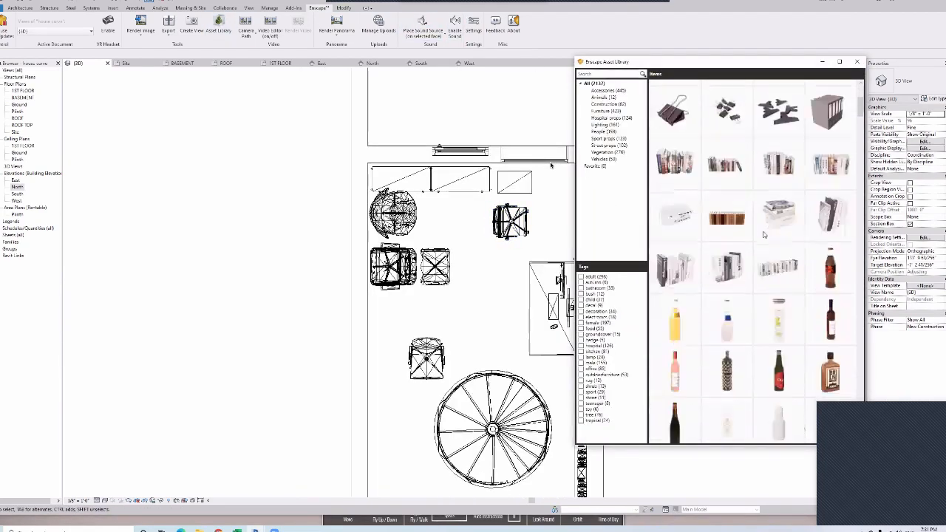
{"action": "scroll", "coordinate": [763, 235], "scroll_direction": "down", "scroll_amount": 10}
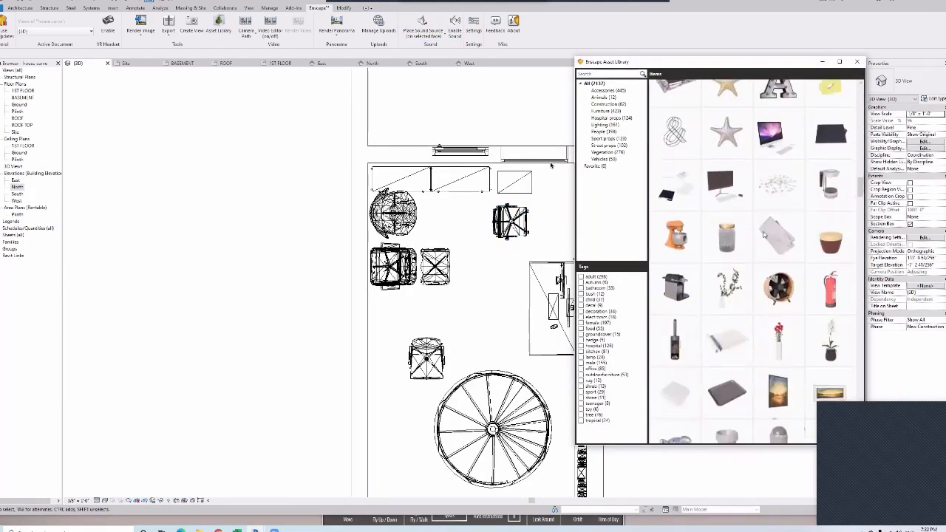
{"action": "scroll", "coordinate": [763, 235], "scroll_direction": "down", "scroll_amount": 8}
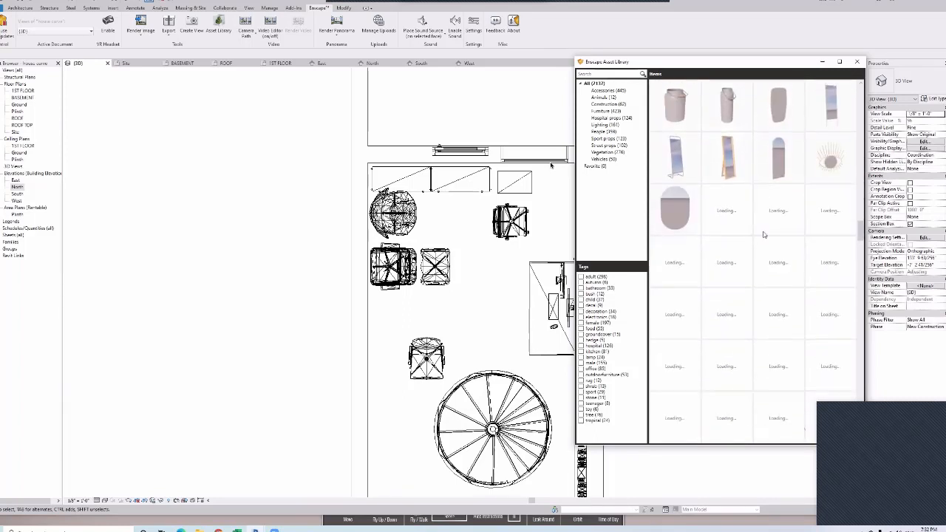
- Place a Floor Lamp between the accent chair and lounge armchair, and a Floor Lamp 07 on the armchair's other side
{"action": "left_click", "coordinate": [596, 125]}
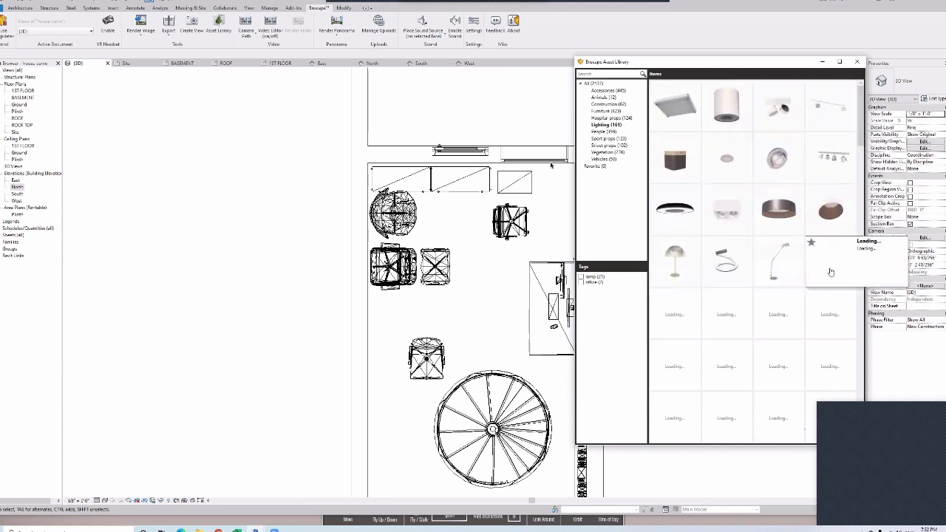
{"action": "scroll", "coordinate": [685, 294], "scroll_direction": "down", "scroll_amount": 3}
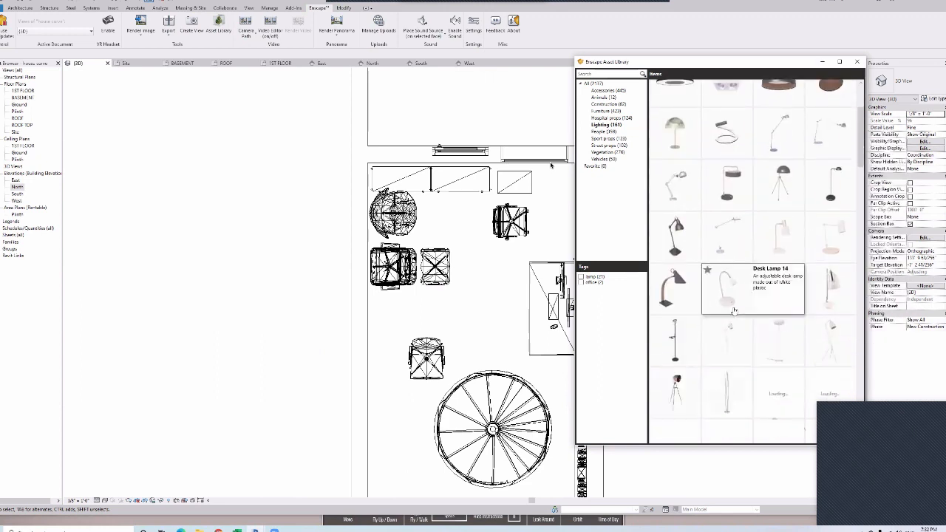
{"action": "left_click", "coordinate": [685, 293]}
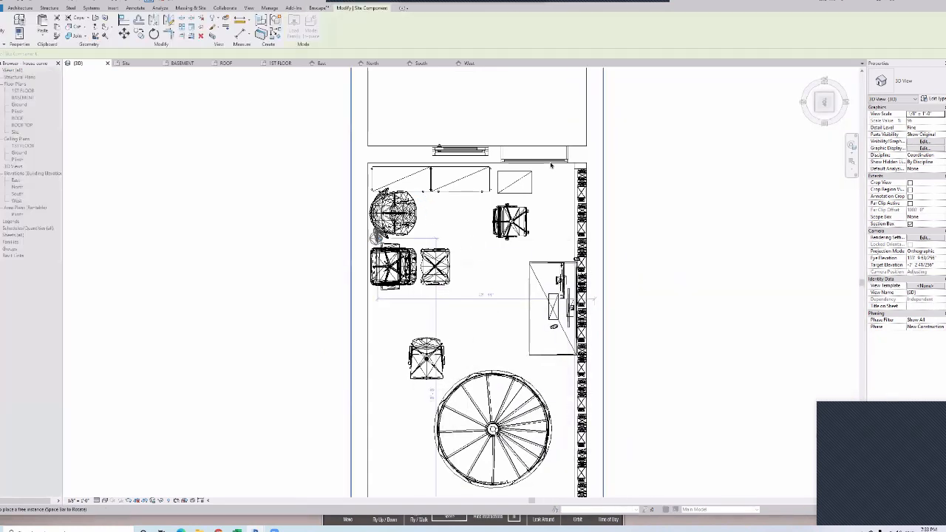
{"action": "key", "text": "Escape"}
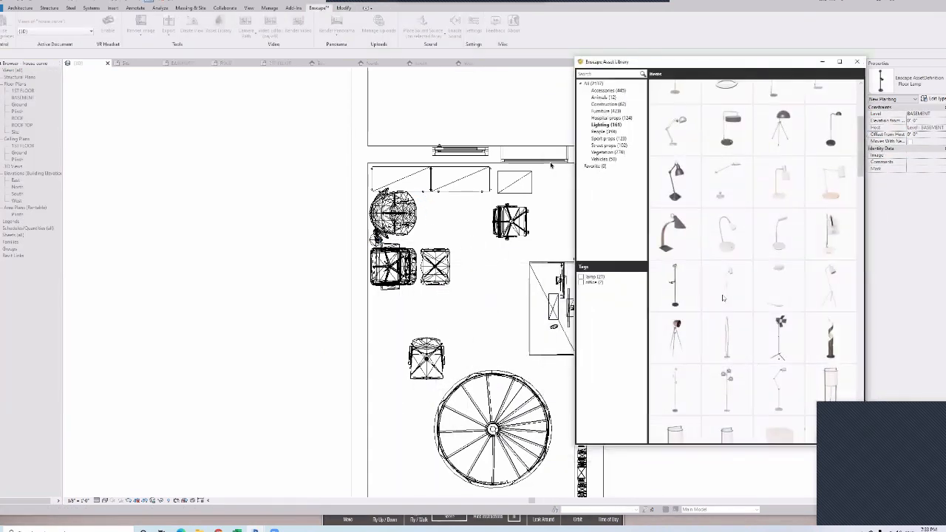
{"action": "left_click", "coordinate": [781, 326]}
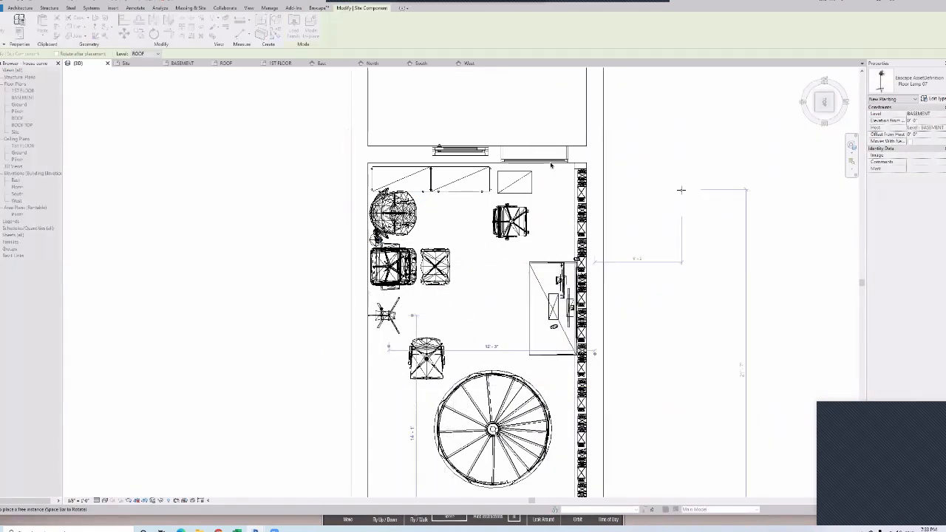
{"action": "key", "text": "Escape"}
- Place a Desk Lamp 15 asset on the Plywood Workspace, at the corner nearest the office chair
{"action": "left_click", "coordinate": [826, 130]}
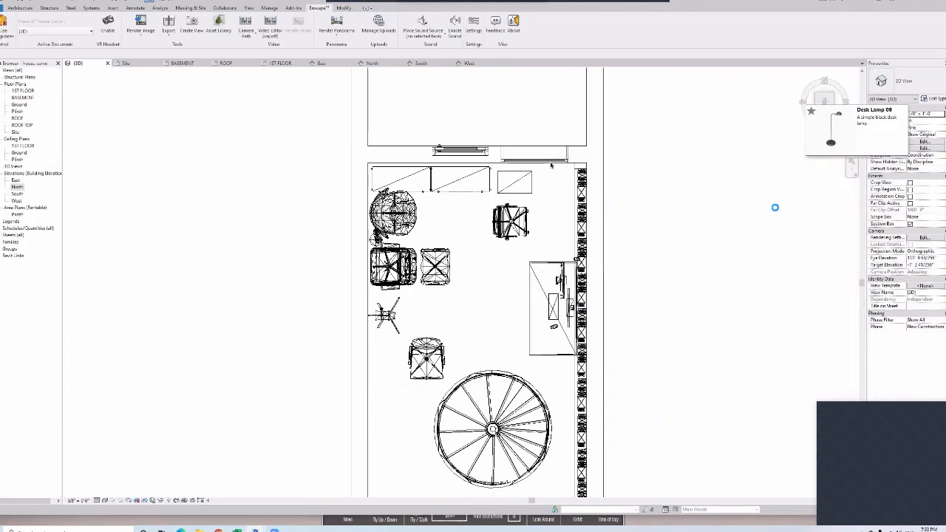
{"action": "key", "text": "Escape"}
{"action": "left_click", "coordinate": [780, 235]}
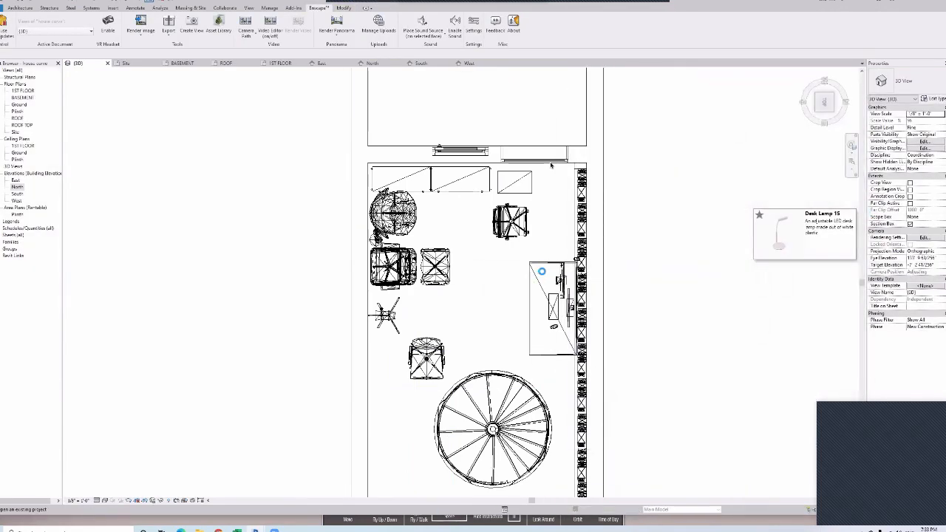
{"action": "left_click", "coordinate": [542, 272]}
{"action": "right_click", "coordinate": [727, 221]}
{"action": "left_click", "coordinate": [743, 226]}
{"action": "left_click", "coordinate": [858, 60]}
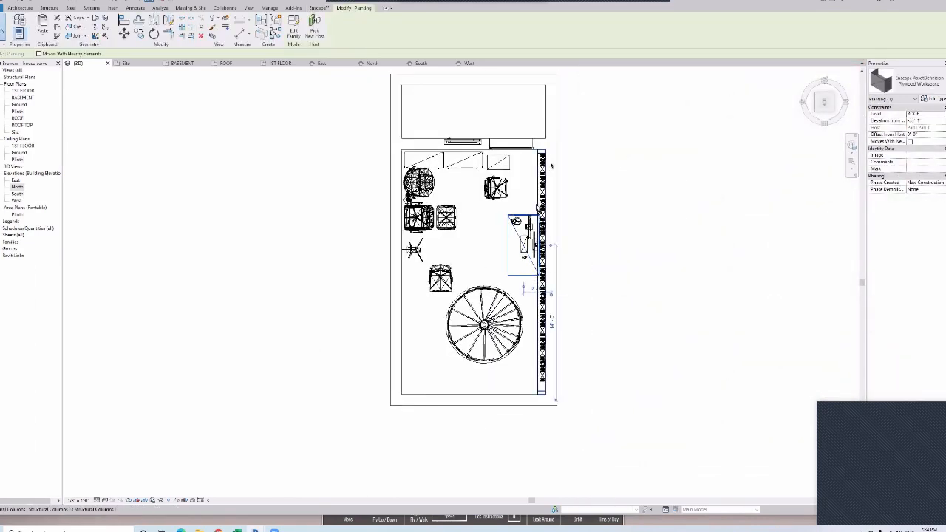
- Move the Plywood Workspace to the end-wall corner past the spiral stair, rotated along that wall, with the office chair in front
{"action": "left_click_drag", "start_coordinate": [517, 216], "coordinate": [511, 331]}
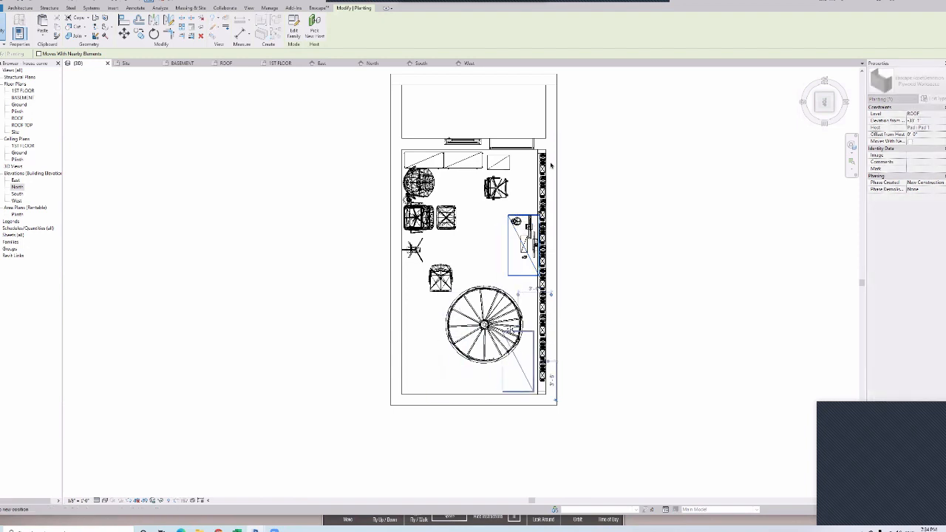
{"action": "left_click_drag", "start_coordinate": [424, 327], "coordinate": [424, 366]}
{"action": "key", "text": "space"}
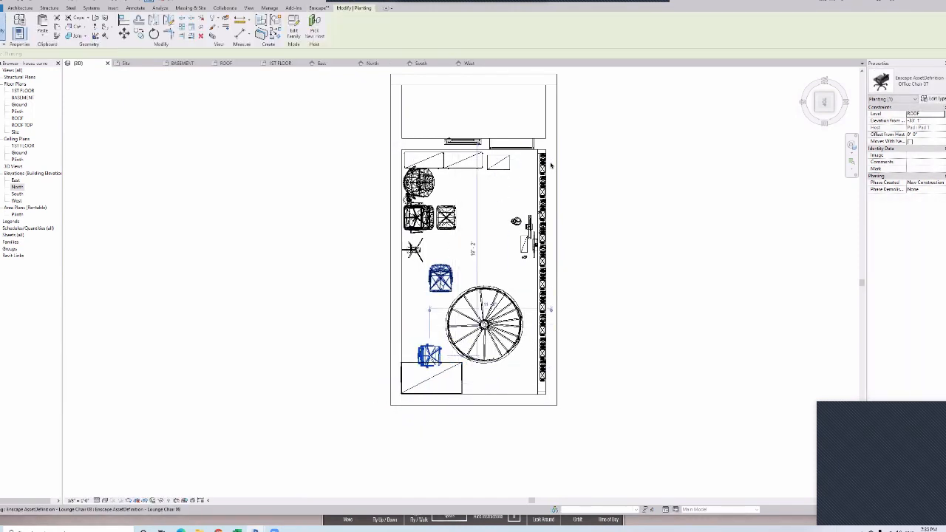
{"action": "left_click", "coordinate": [218, 147]}
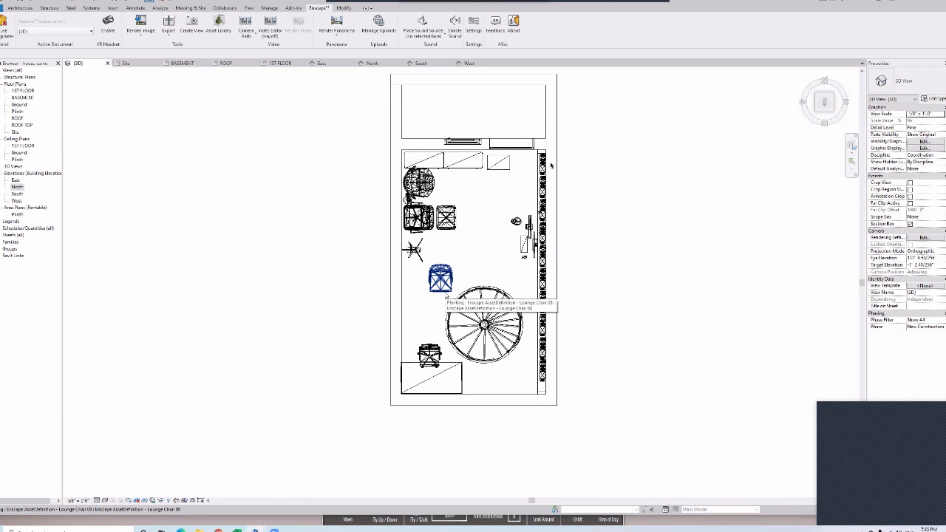
- Move the Lounge Chair 08 against the basement's long wall beside the spiral stair and rotate it to face the room
{"action": "left_click", "coordinate": [444, 284]}
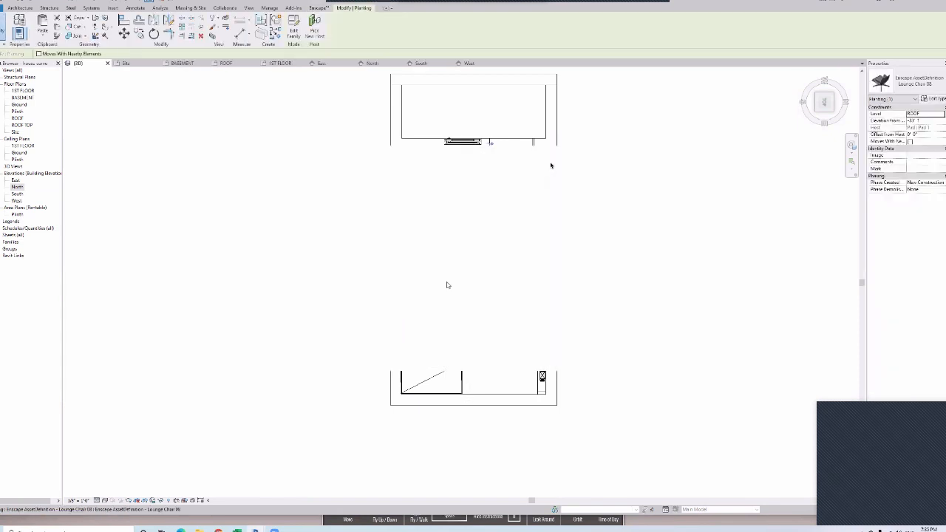
{"action": "left_click_drag", "start_coordinate": [428, 274], "coordinate": [406, 293]}
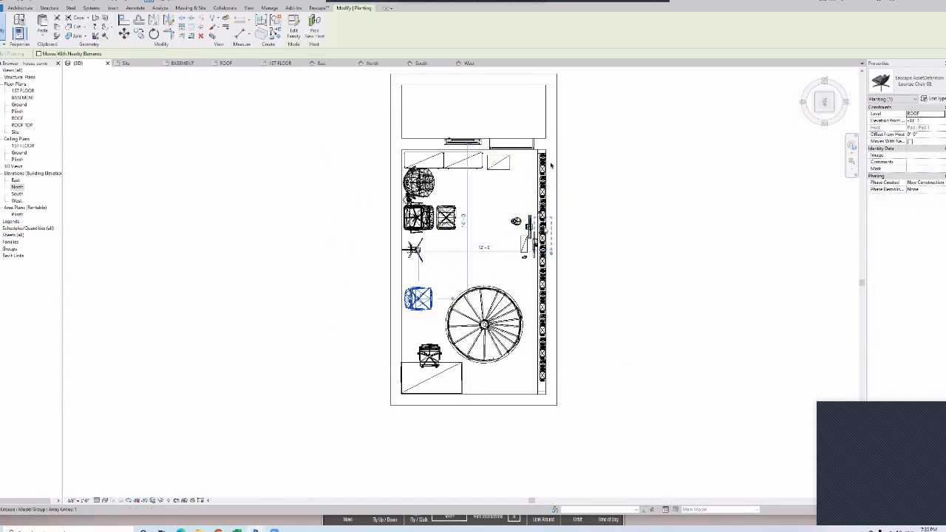
- Move the Design Computer onto the relocated Plywood Workspace and rotate it parallel to the end wall
{"action": "scroll", "coordinate": [415, 389], "scroll_direction": "up", "scroll_amount": 3}
{"action": "key", "text": "space"}
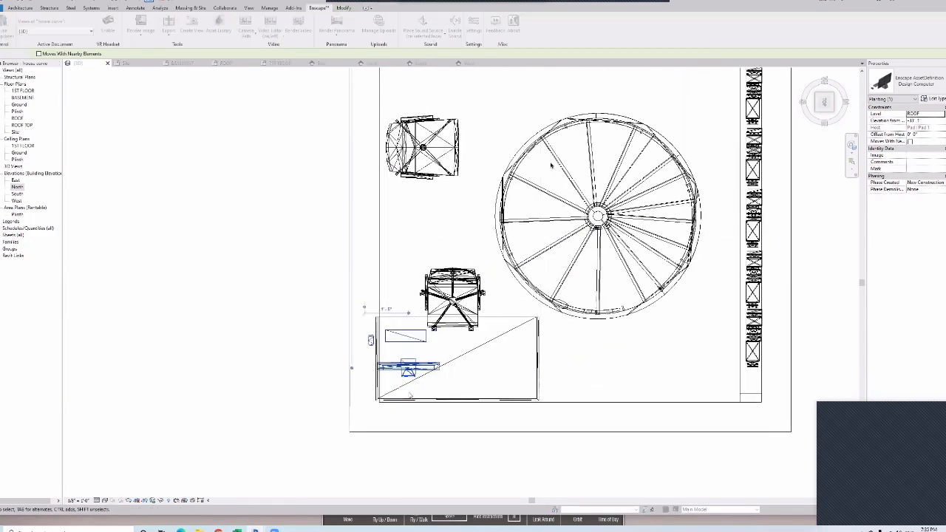
{"action": "left_click_drag", "start_coordinate": [425, 367], "coordinate": [472, 385]}
{"action": "scroll", "coordinate": [550, 165], "scroll_direction": "down", "scroll_amount": 3}
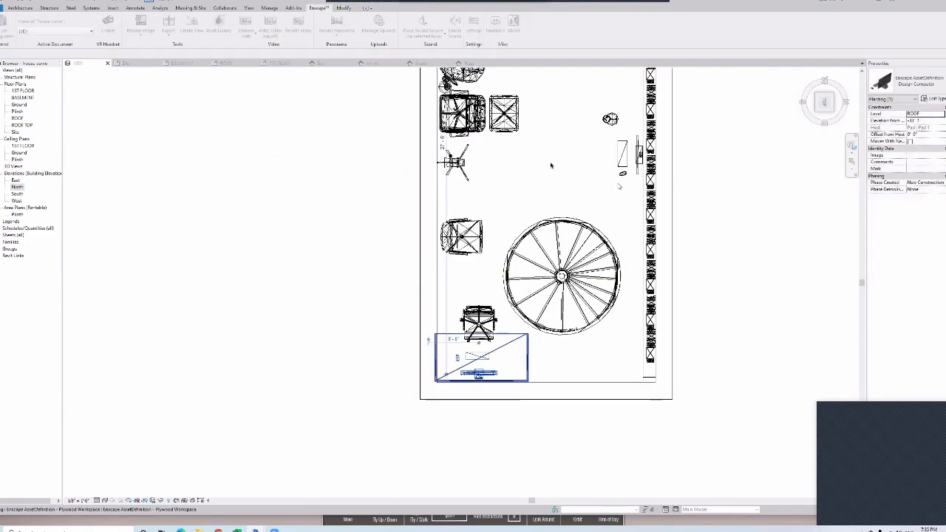
- Shift the Design Computer along the workspace and move the other Computer beside it, rotated parallel to the end wall
{"action": "key", "text": "ctrl+z"}
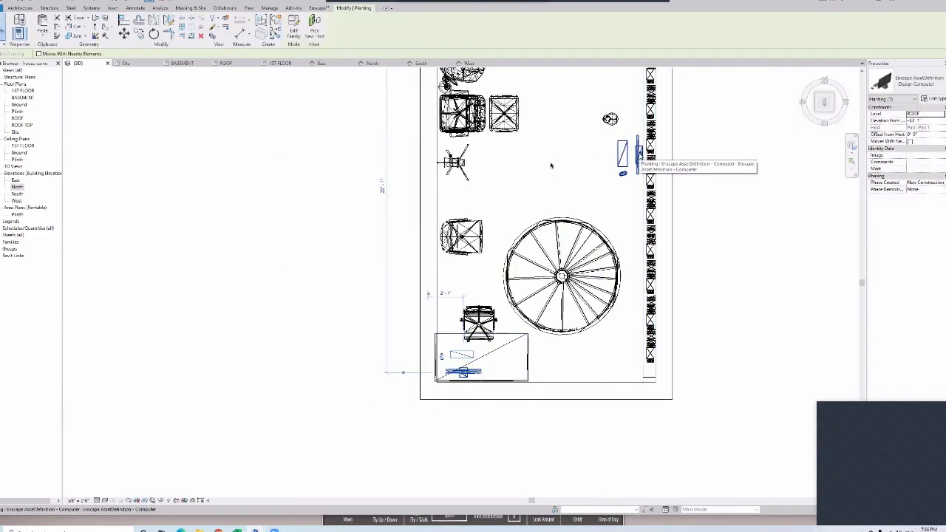
{"action": "key", "text": "ctrl+z"}
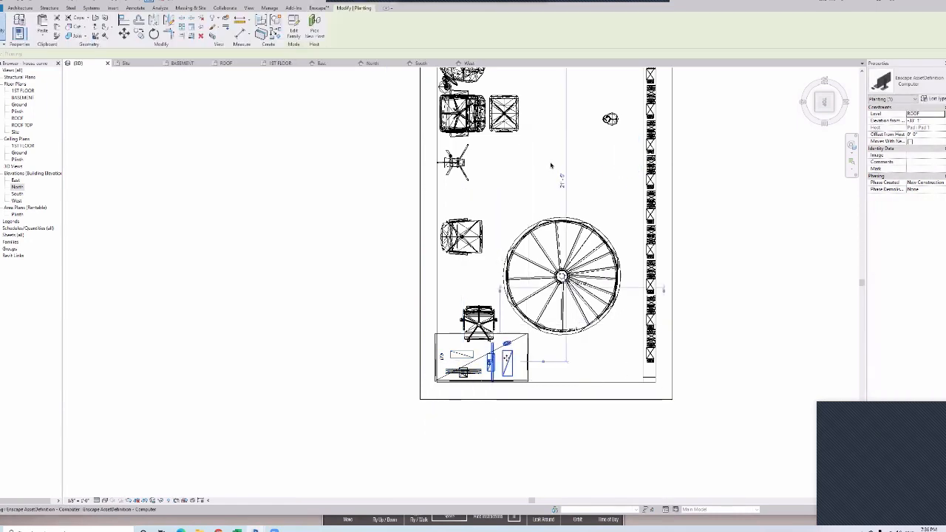
{"action": "key", "text": "ctrl+z"}
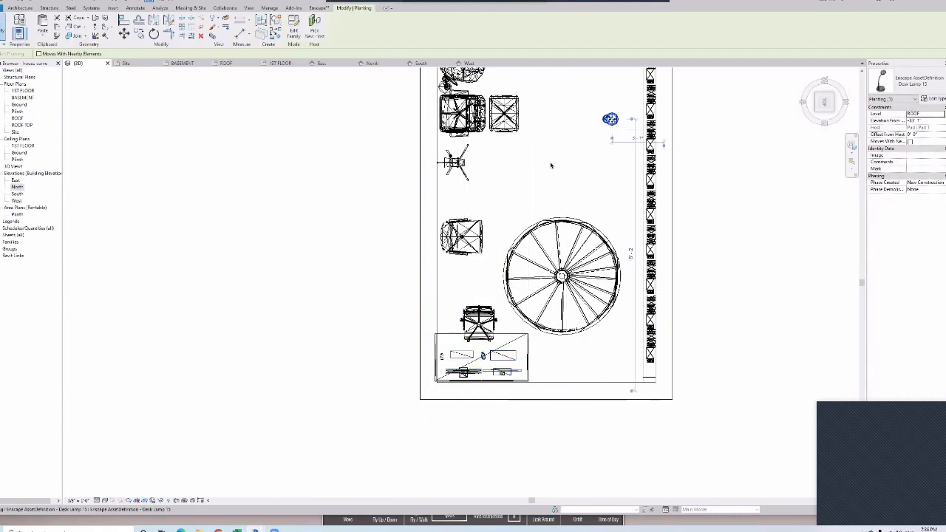
- Move the Desk Lamp 15 onto the corner of the Plywood Workspace and undo the coffee maker's last shift
{"action": "left_click_drag", "start_coordinate": [469, 307], "coordinate": [448, 342]}
{"action": "scroll", "coordinate": [555, 158], "scroll_direction": "down", "scroll_amount": 2}
{"action": "middle_click_drag", "start_coordinate": [554, 158], "coordinate": [513, 237]}
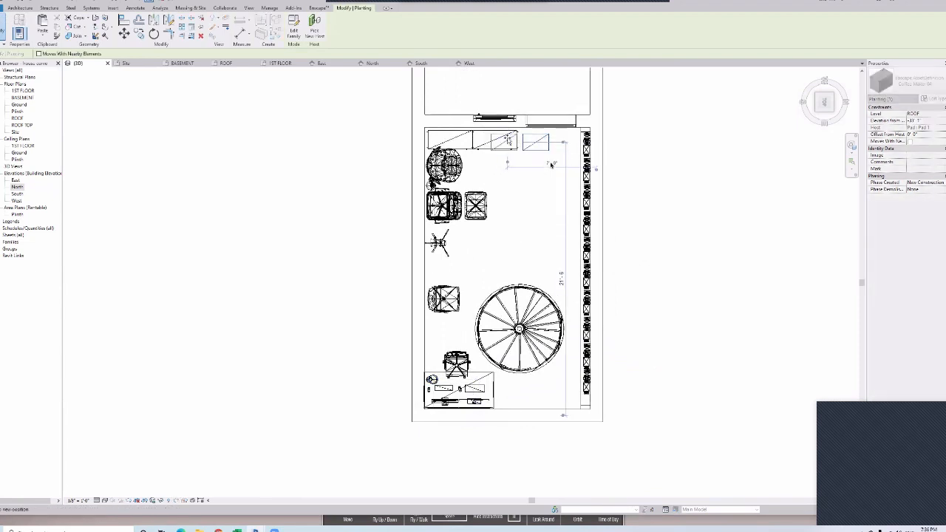
{"action": "key", "text": "ctrl+z"}
{"action": "left_click", "coordinate": [683, 208]}
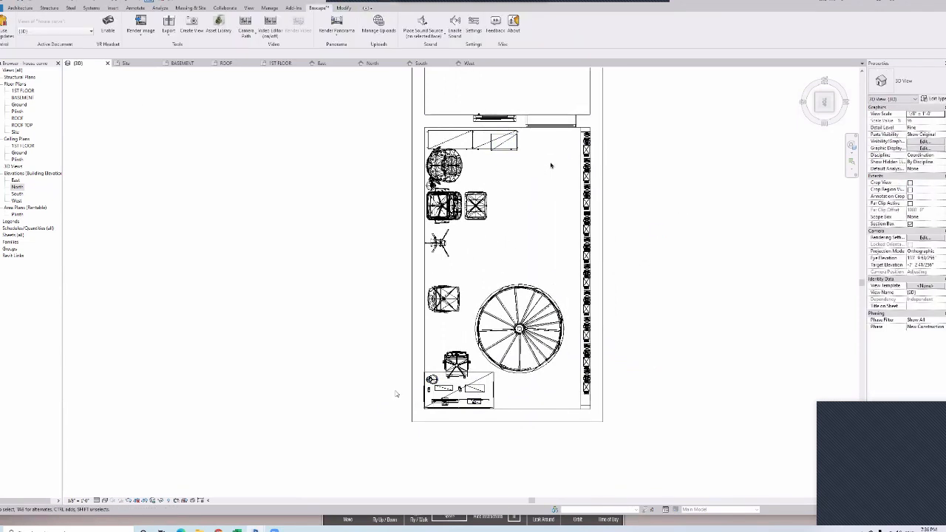
- Turn off the 3D view's section box and switch to the Enscape render window
{"action": "scroll", "coordinate": [300, 259], "scroll_direction": "down", "scroll_amount": 2}
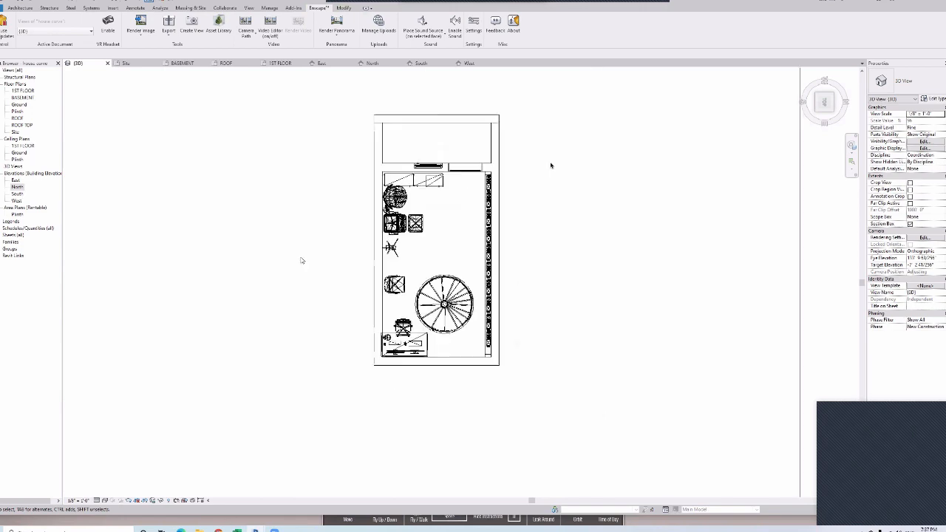
{"action": "left_click", "coordinate": [910, 224]}
{"action": "left_click", "coordinate": [255, 530]}
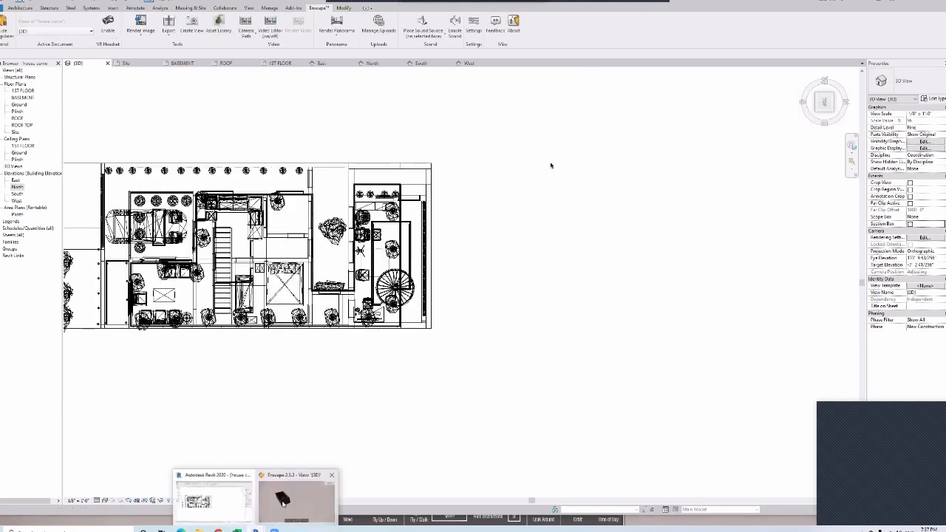
{"action": "left_click", "coordinate": [294, 500]}
- Fly into the basement library and examine the spiral stair, bookshelves, seating and computer workspace
{"action": "right_click_drag", "start_coordinate": [473, 295], "coordinate": [310, 244]}
{"action": "right_click_drag", "start_coordinate": [551, 165], "coordinate": [469, 268]}
{"action": "scroll", "coordinate": [471, 269], "scroll_direction": "up", "scroll_amount": 5}
{"action": "scroll", "coordinate": [470, 269], "scroll_direction": "up", "scroll_amount": 1}
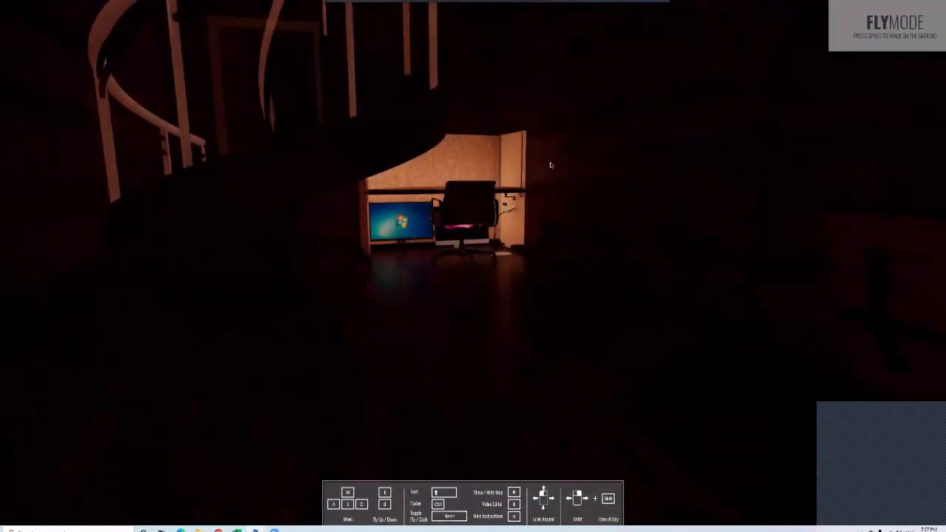
{"action": "scroll", "coordinate": [468, 344], "scroll_direction": "down", "scroll_amount": 2}
{"action": "right_click_drag", "start_coordinate": [468, 344], "coordinate": [427, 294]}
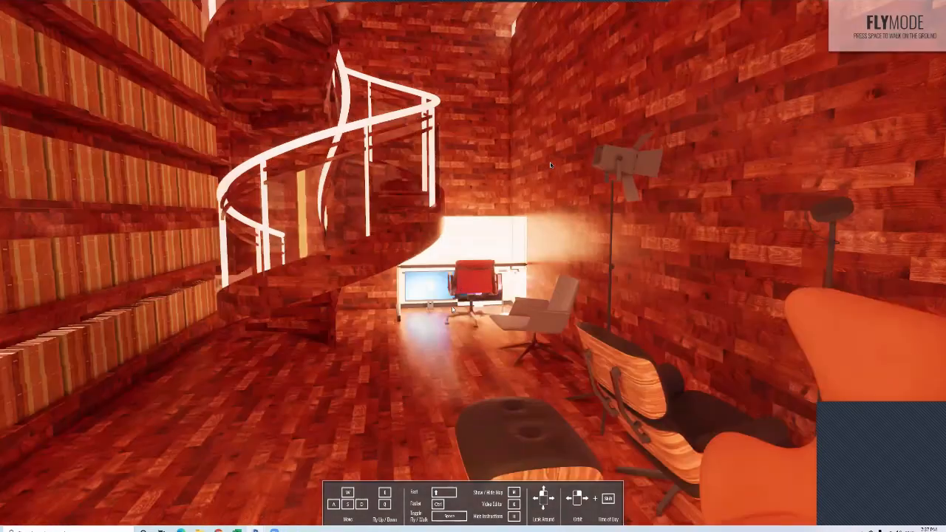
{"action": "scroll", "coordinate": [427, 294], "scroll_direction": "up", "scroll_amount": 5}
{"action": "scroll", "coordinate": [434, 318], "scroll_direction": "down", "scroll_amount": 2}
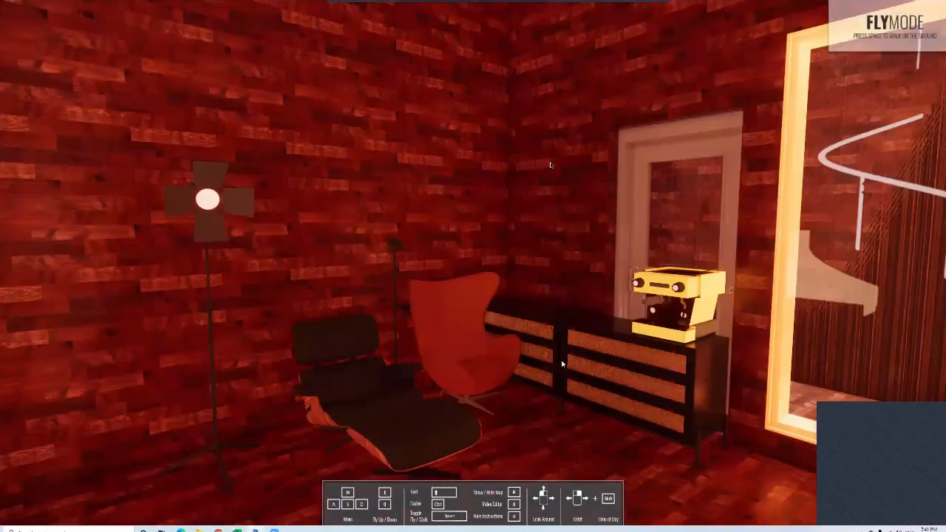
- Inspect the library's chairs and lamps along the long wall and the computers on the workspace up close
{"action": "left_click_drag", "start_coordinate": [561, 364], "coordinate": [680, 357]}
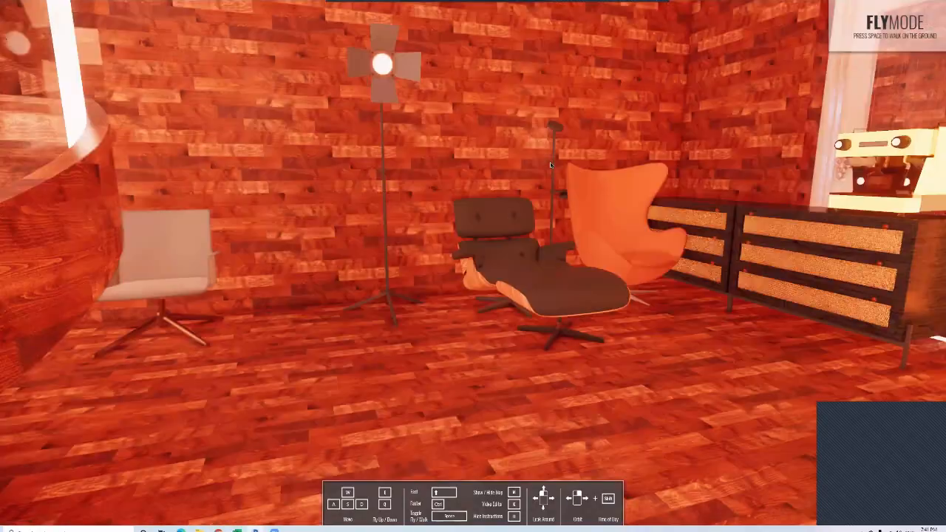
{"action": "right_click_drag", "start_coordinate": [680, 357], "coordinate": [423, 318]}
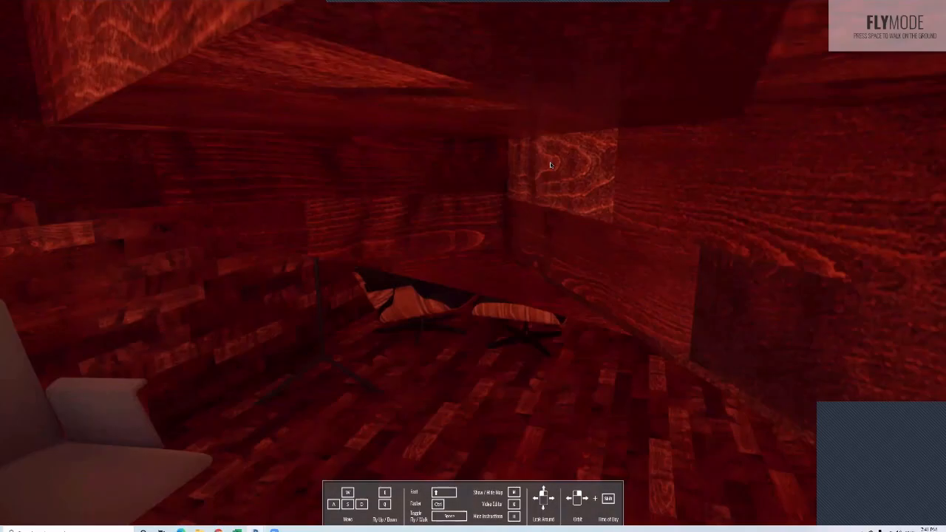
{"action": "right_click_drag", "start_coordinate": [604, 299], "coordinate": [550, 167]}
{"action": "key", "text": "w"}
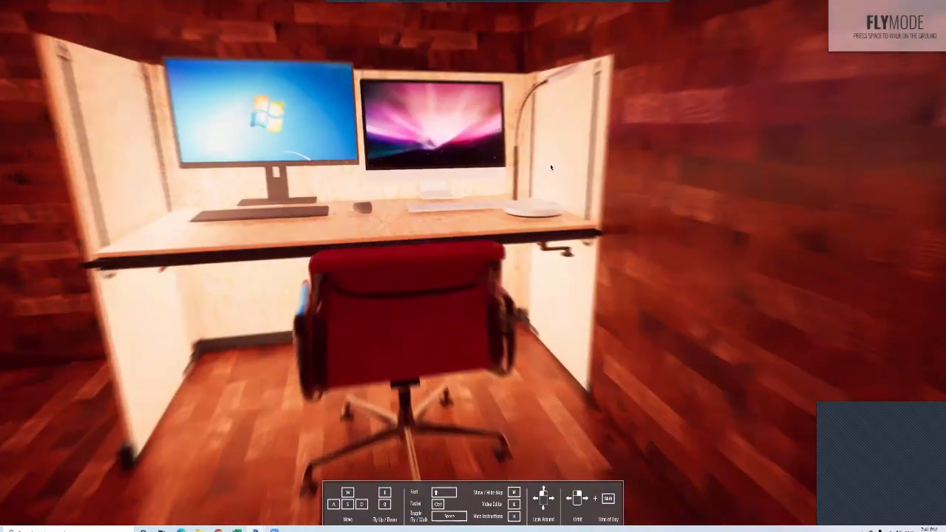
{"action": "key", "text": "s"}
{"action": "left_click_drag", "start_coordinate": [551, 167], "coordinate": [232, 498]}
{"action": "key", "text": "s"}
{"action": "key", "text": "e"}
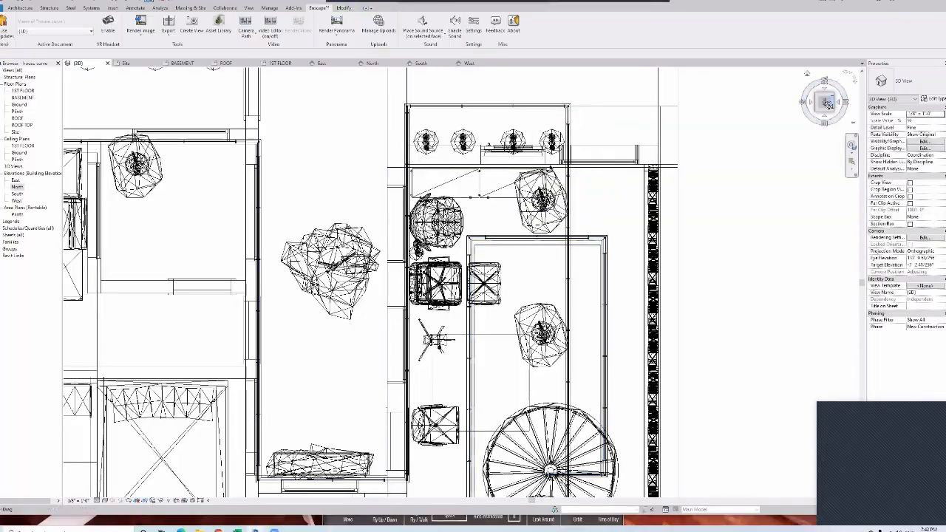
- Turn on the section box in a side view of the Revit model and lower its top to cut through the ground floor
{"action": "left_click", "coordinate": [828, 105]}
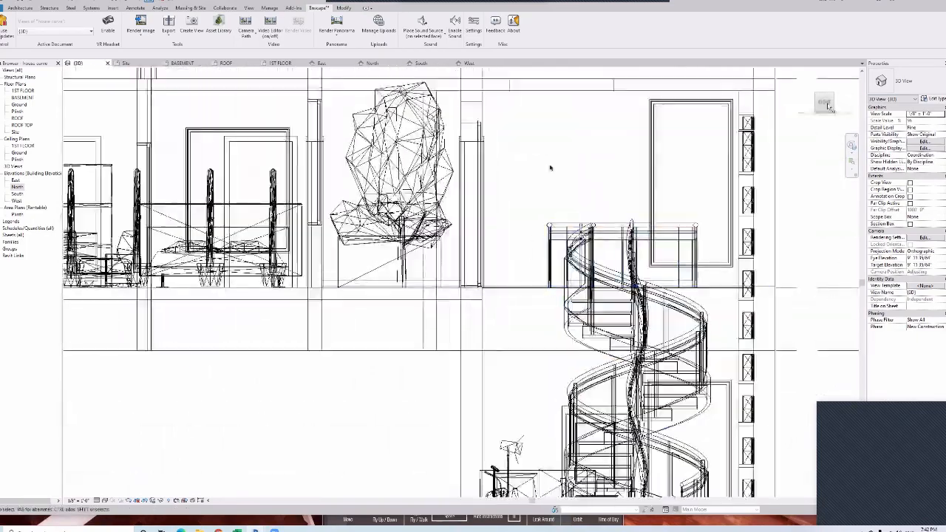
{"action": "left_click_drag", "start_coordinate": [827, 104], "coordinate": [814, 144]}
{"action": "left_click", "coordinate": [605, 218]}
{"action": "left_click", "coordinate": [230, 351]}
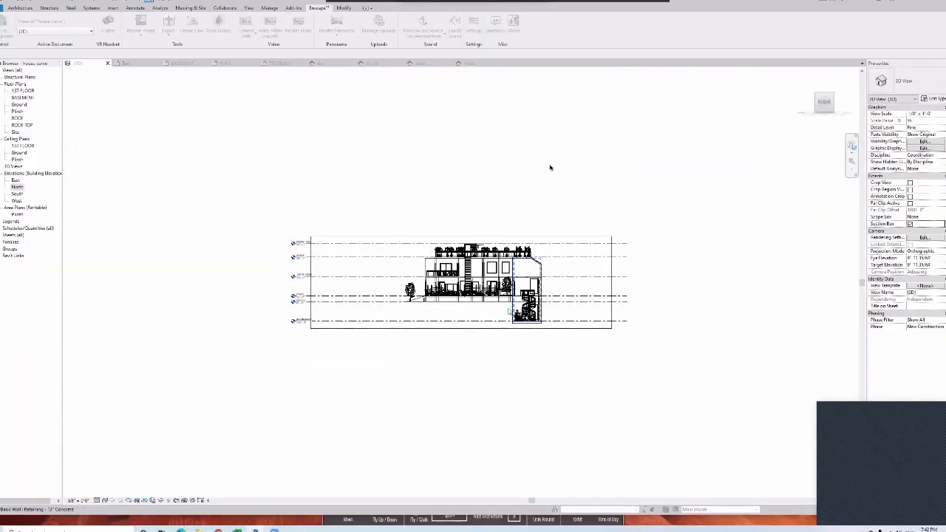
{"action": "left_click", "coordinate": [449, 237]}
{"action": "left_click_drag", "start_coordinate": [461, 236], "coordinate": [461, 282]}
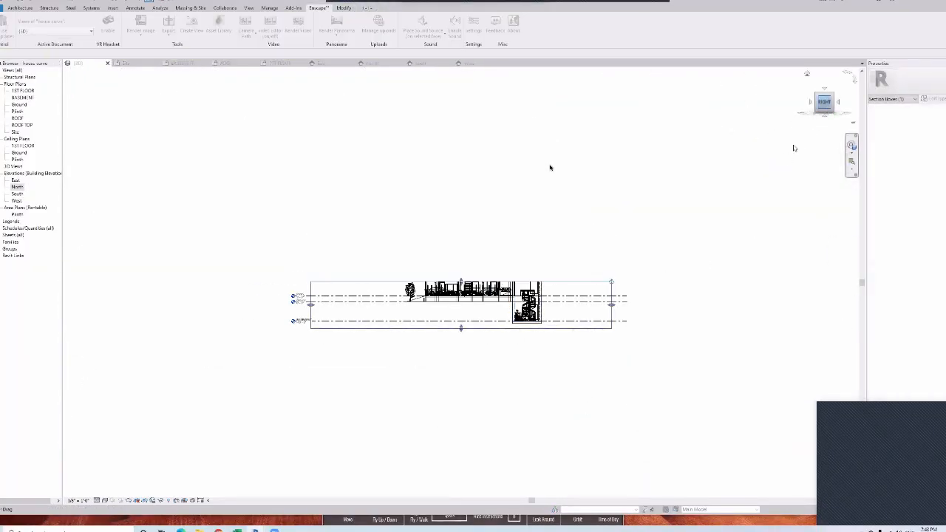
- Edit the boundary of the GRASS floor above the library, sketching a rectangular opening along the inner railing, and finish the sketch
{"action": "left_click", "coordinate": [832, 109]}
{"action": "scroll", "coordinate": [534, 310], "scroll_direction": "up", "scroll_amount": 7}
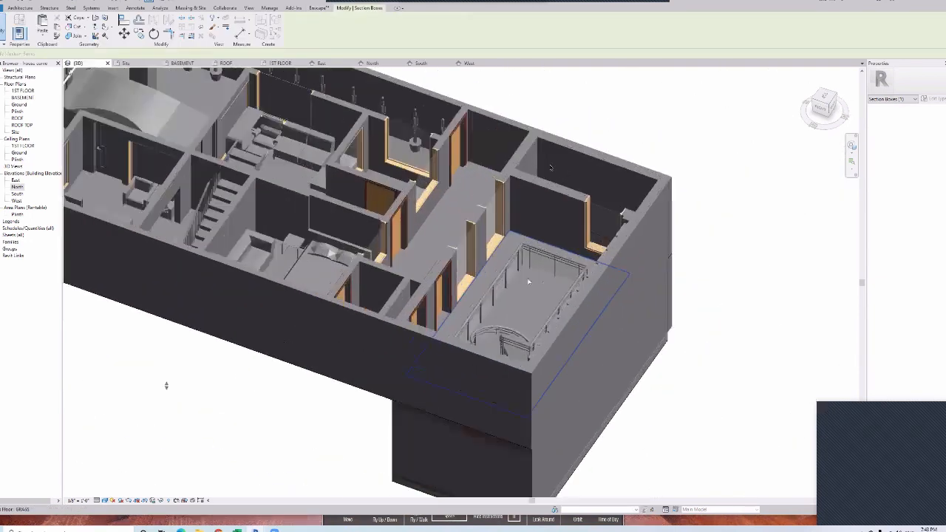
{"action": "left_click", "coordinate": [532, 263]}
{"action": "key", "text": "Delete"}
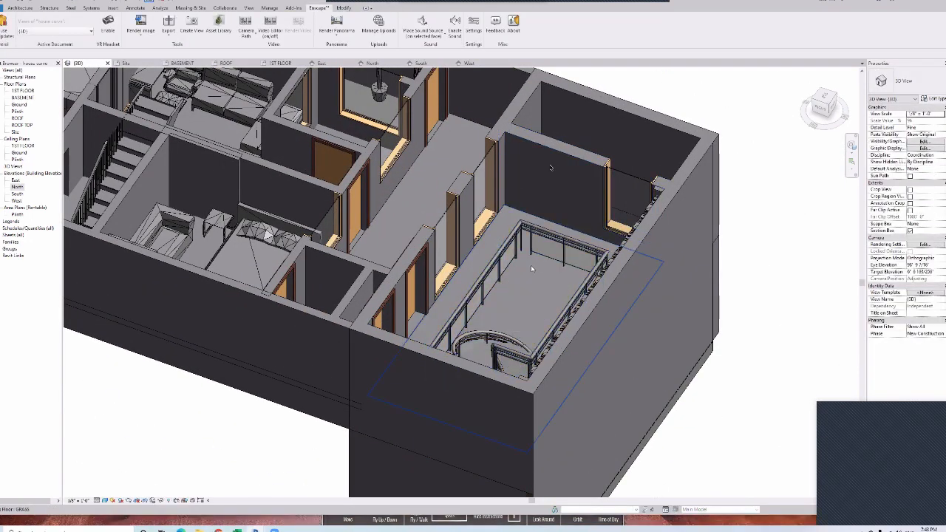
{"action": "double_click", "coordinate": [530, 265]}
{"action": "left_click", "coordinate": [522, 160]}
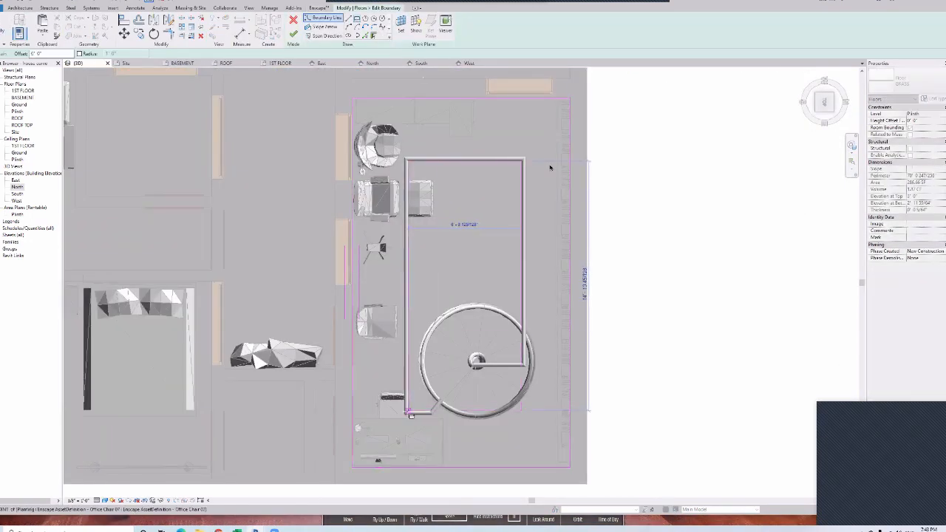
{"action": "left_click", "coordinate": [408, 411]}
{"action": "left_click", "coordinate": [294, 34]}
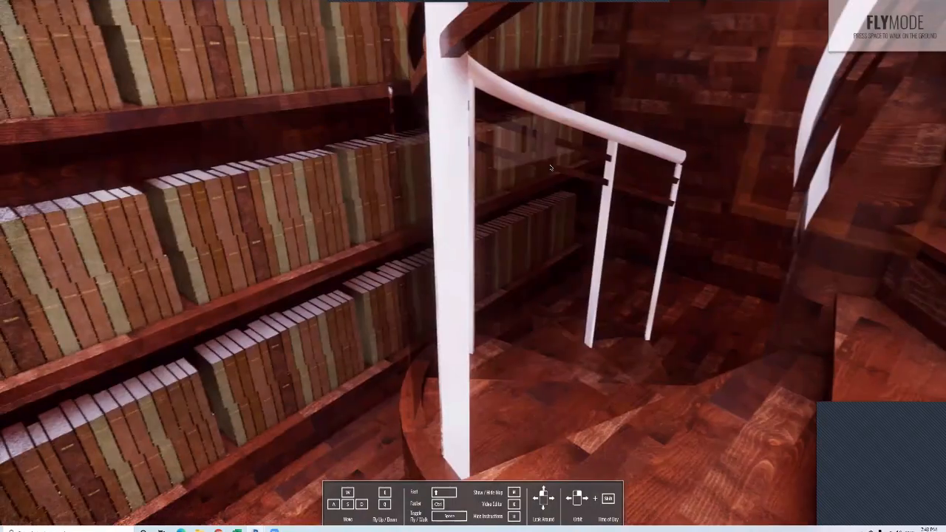
- Examine the rendered library around the spiral stair, bookshelves and desk area
{"action": "left_click_drag", "start_coordinate": [551, 168], "coordinate": [550, 167]}
{"action": "key", "text": "s"}
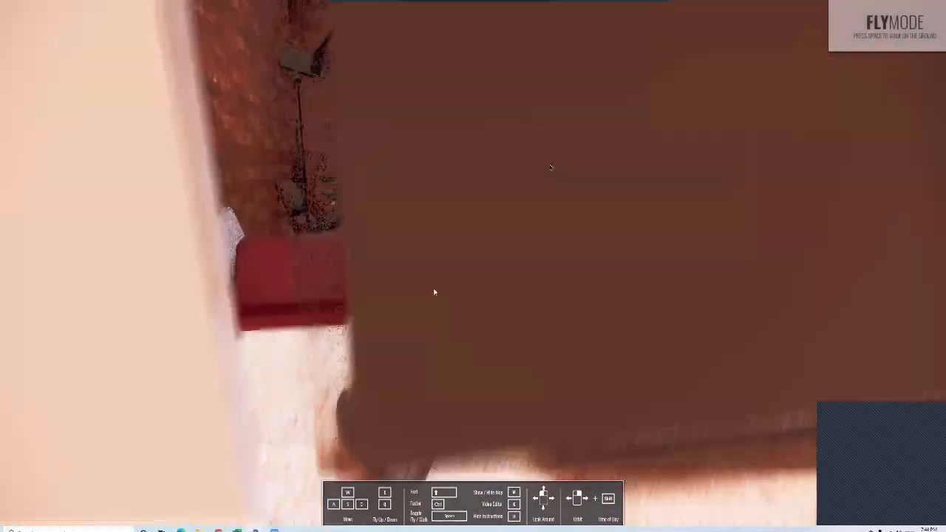
{"action": "left_click_drag", "start_coordinate": [434, 291], "coordinate": [551, 167]}
{"action": "key", "text": "w"}
{"action": "key", "text": "s"}
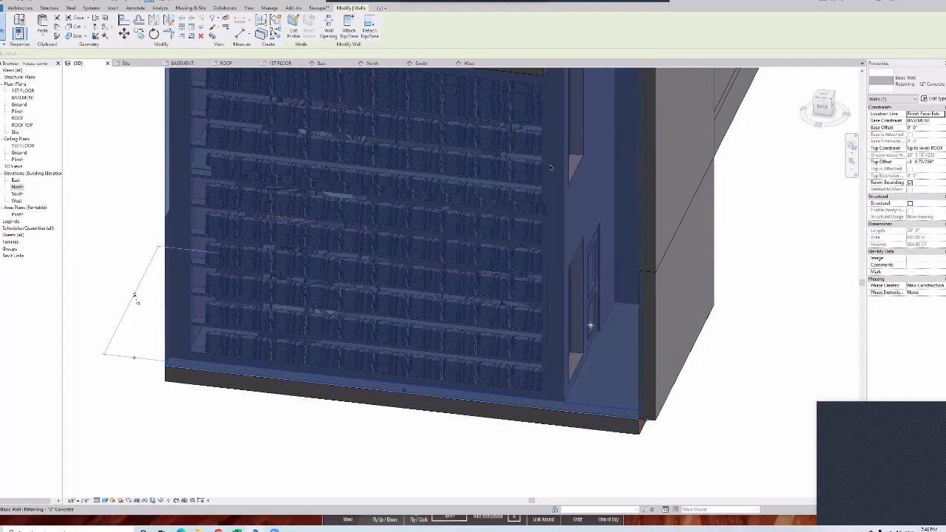
- Temporarily hide the selected 12-inch concrete retaining wall in front of the bookshelves
{"action": "key", "text": "h"}
{"action": "key", "text": "h"}
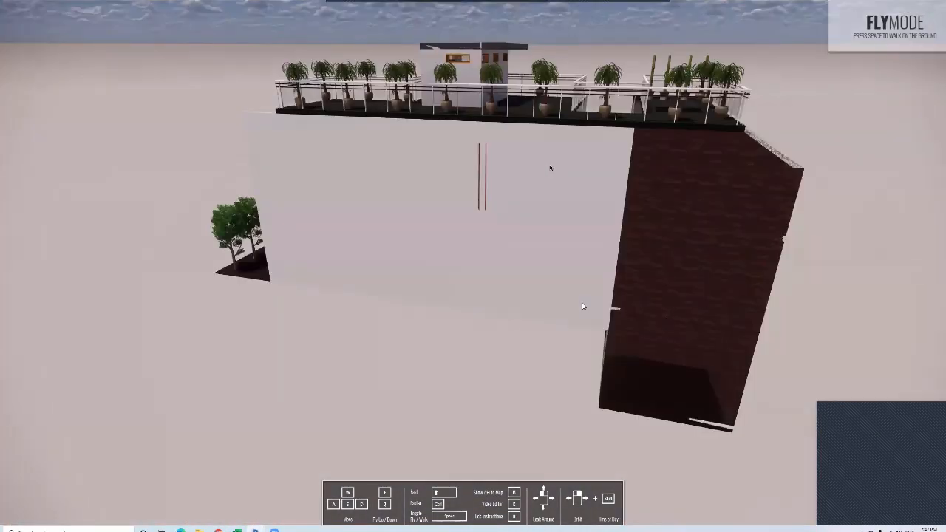
- Fly from outside into the library render and examine the workspace, stair, coffee maker cabinet and window
{"action": "key", "text": "w"}
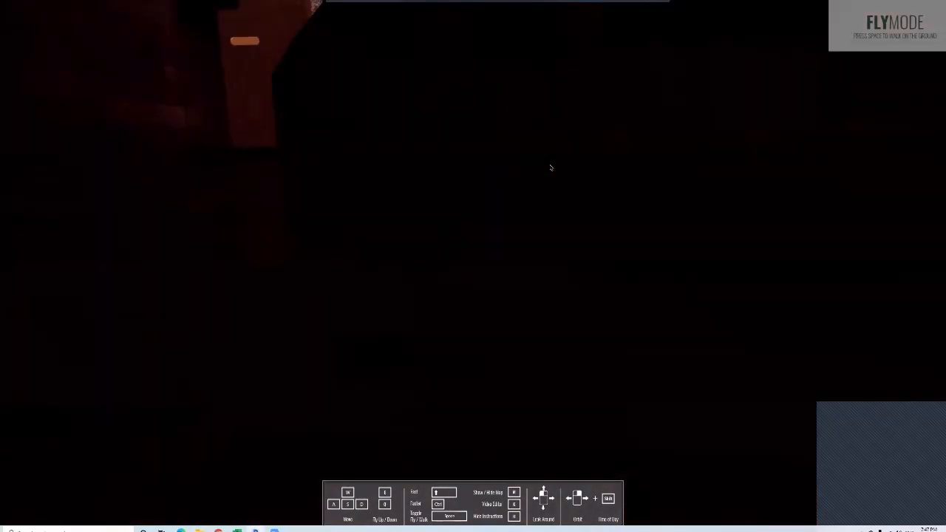
{"action": "left_click_drag", "start_coordinate": [551, 168], "coordinate": [641, 274]}
{"action": "key", "text": "w"}
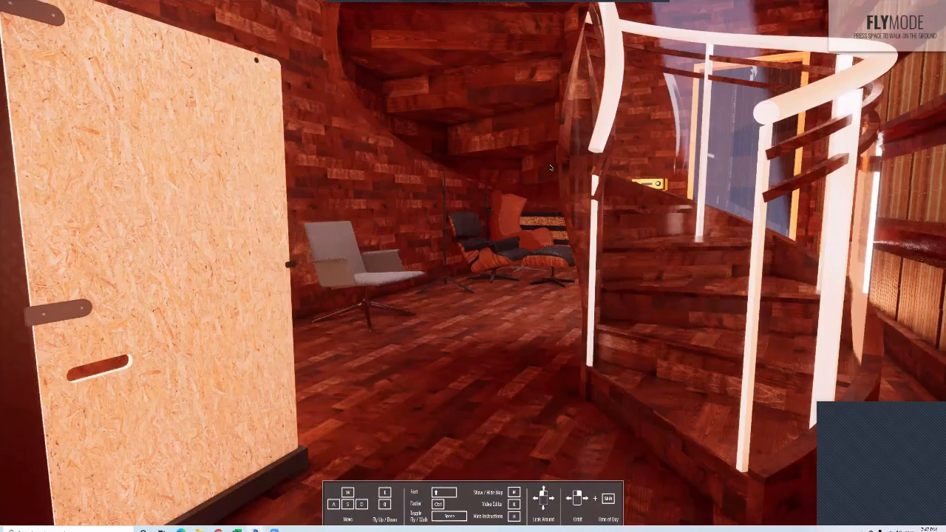
{"action": "key", "text": "w"}
{"action": "key", "text": "s"}
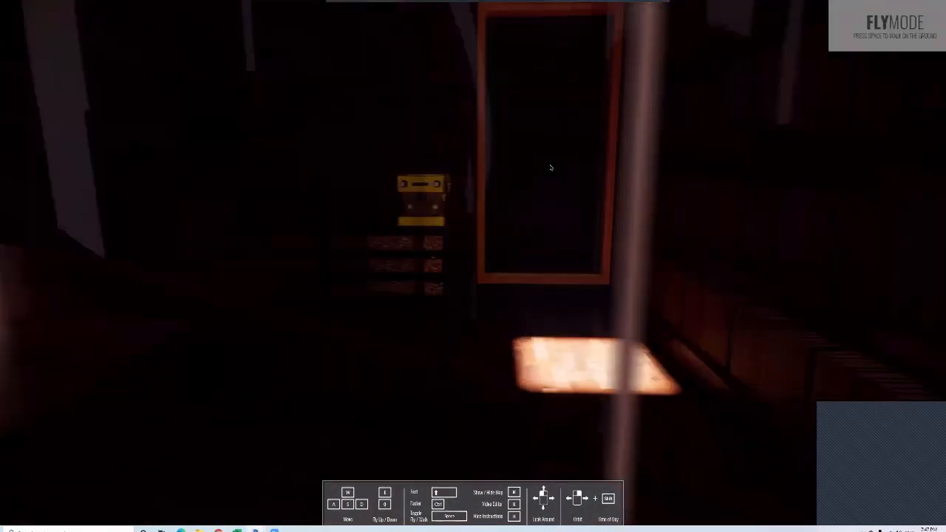
{"action": "key", "text": "w"}
{"action": "key", "text": "w"}
{"action": "left_click_drag", "start_coordinate": [550, 168], "coordinate": [479, 311]}
{"action": "key", "text": "a"}
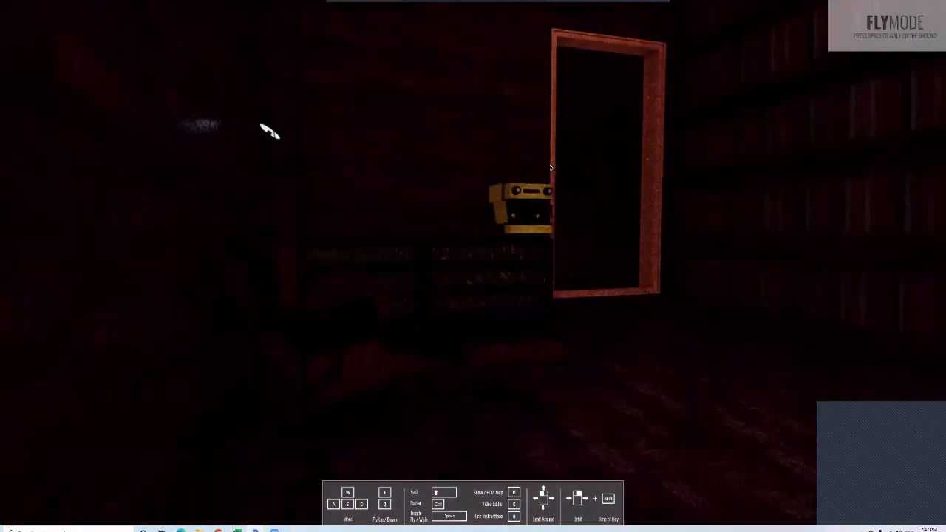
- Shift the render's time of day so sunlight falls through the window onto the library floor
{"action": "right_click_drag", "start_coordinate": [550, 168], "coordinate": [550, 168], "text": "shift"}
{"action": "left_click_drag", "start_coordinate": [550, 168], "coordinate": [602, 195]}
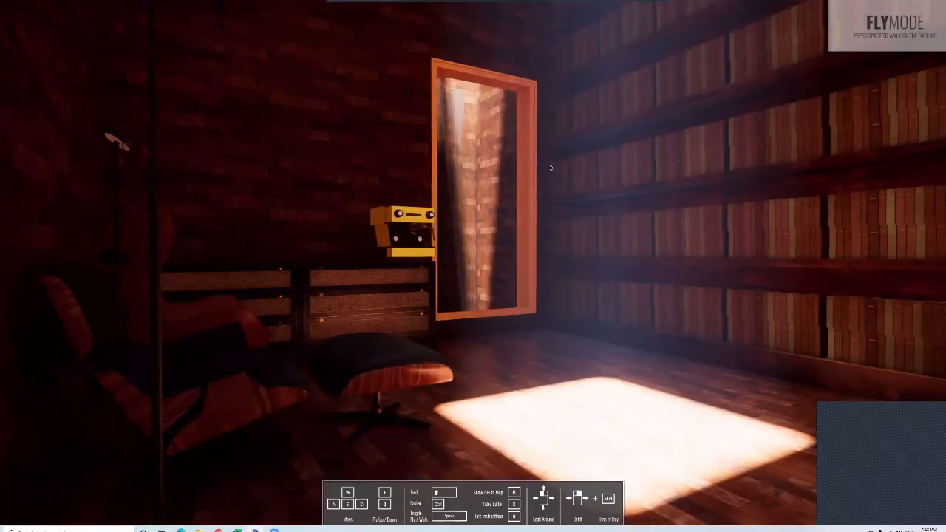
- Examine the sunlit library and move up the spiral stair to view the railed floor above
{"action": "key", "text": "w"}
{"action": "left_click_drag", "start_coordinate": [550, 168], "coordinate": [550, 168]}
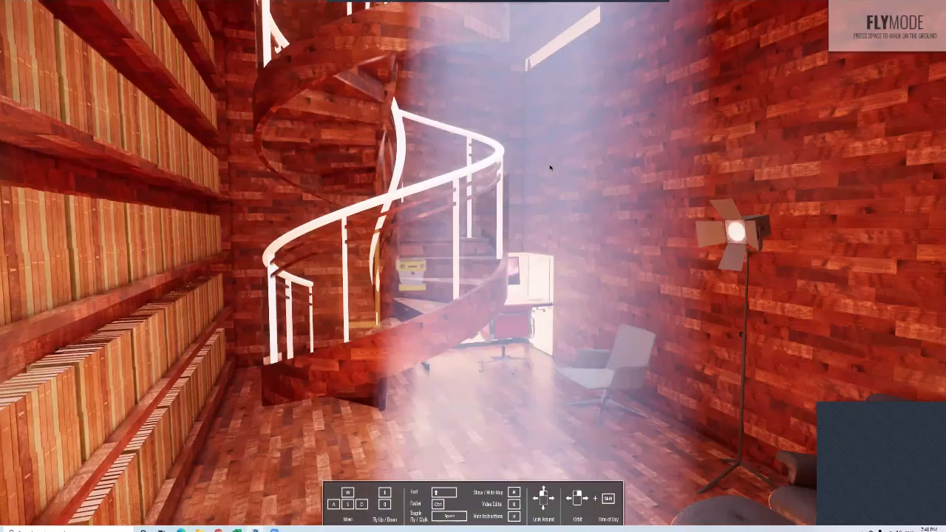
{"action": "key", "text": "w"}
{"action": "left_click_drag", "start_coordinate": [550, 168], "coordinate": [550, 167]}
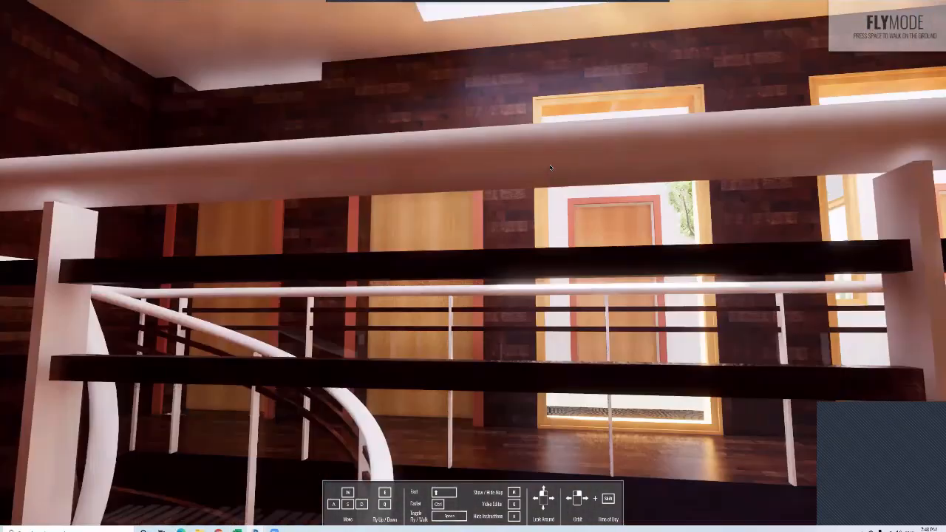
{"action": "key", "text": "w"}
{"action": "left_click_drag", "start_coordinate": [550, 167], "coordinate": [530, 224]}
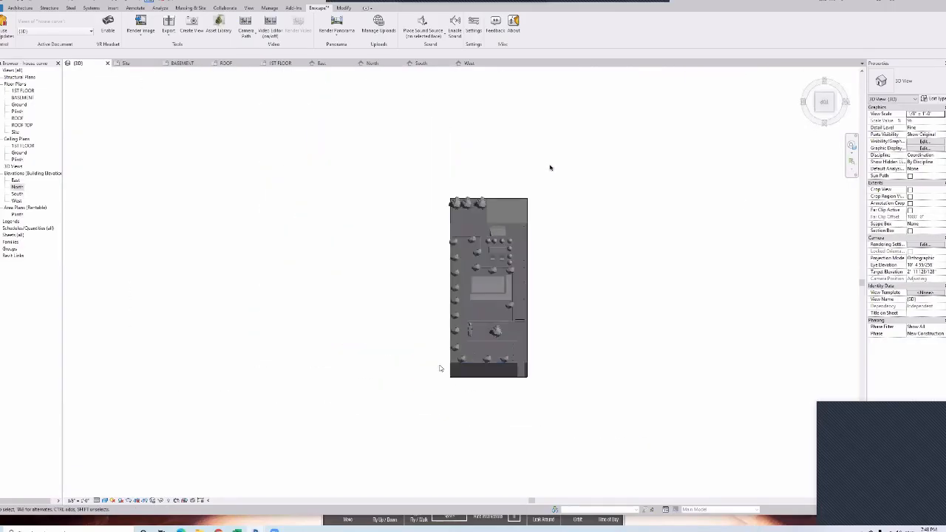
- Set the Revit 3D view's visual style to Wireframe and place a second lounge chair with ottoman beside the first in the library
{"action": "left_click", "coordinate": [105, 501]}
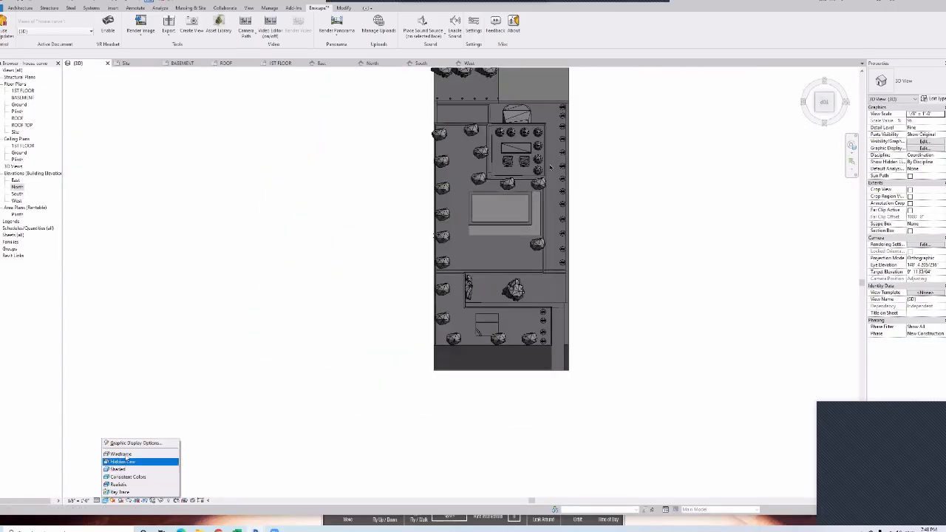
{"action": "left_click", "coordinate": [124, 461]}
{"action": "scroll", "coordinate": [523, 348], "scroll_direction": "up", "scroll_amount": 5}
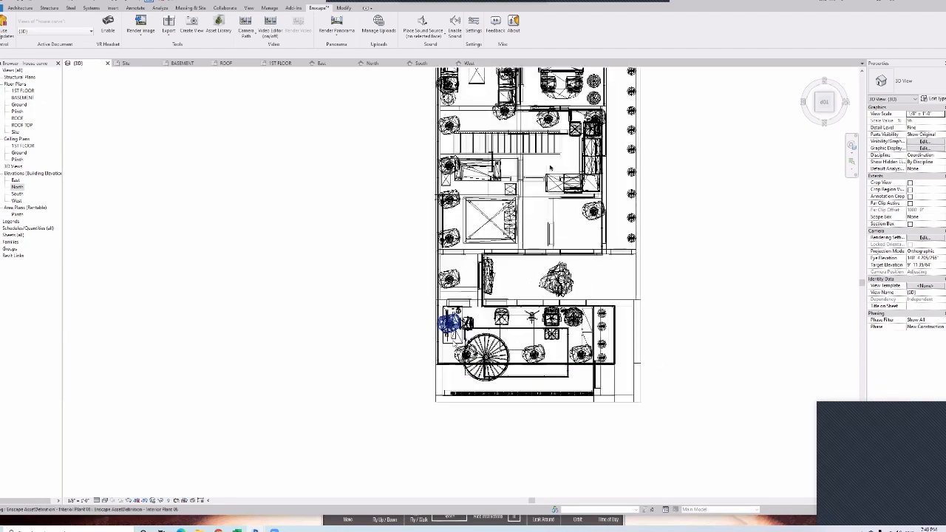
{"action": "scroll", "coordinate": [374, 238], "scroll_direction": "up", "scroll_amount": 1}
{"action": "left_click", "coordinate": [495, 228]}
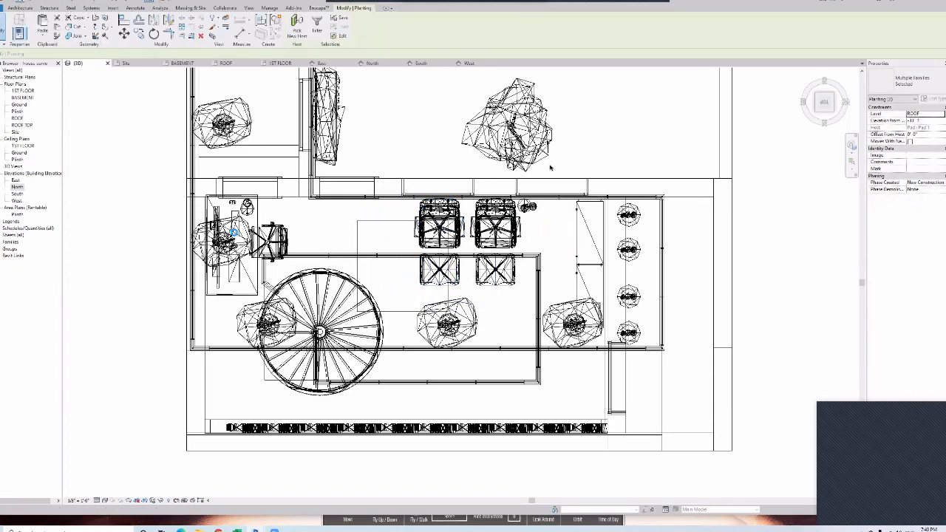
- Switch to Enscape and examine the house exterior from the front, the sides and above the roof terrace
{"action": "left_click", "coordinate": [322, 485]}
{"action": "mouse_move", "coordinate": [549, 168]}
{"action": "left_mouse_down"}
{"action": "mouse_move", "coordinate": [444, 276]}
{"action": "mouse_move", "coordinate": [640, 354]}
{"action": "mouse_move", "coordinate": [551, 168]}
{"action": "mouse_move", "coordinate": [550, 214]}
{"action": "mouse_move", "coordinate": [539, 222]}
{"action": "mouse_move", "coordinate": [477, 220]}
{"action": "mouse_move", "coordinate": [550, 167]}
{"action": "left_mouse_up"}
{"action": "key", "text": "w"}
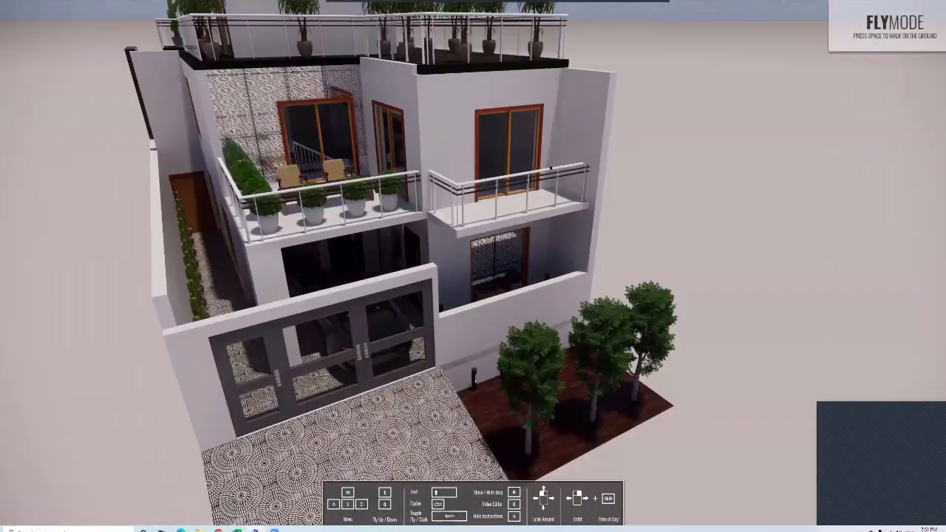
{"action": "left_click_drag", "start_coordinate": [550, 168], "coordinate": [550, 168]}
{"action": "right_click_drag", "start_coordinate": [550, 168], "coordinate": [216, 410]}
{"action": "key", "text": "q"}
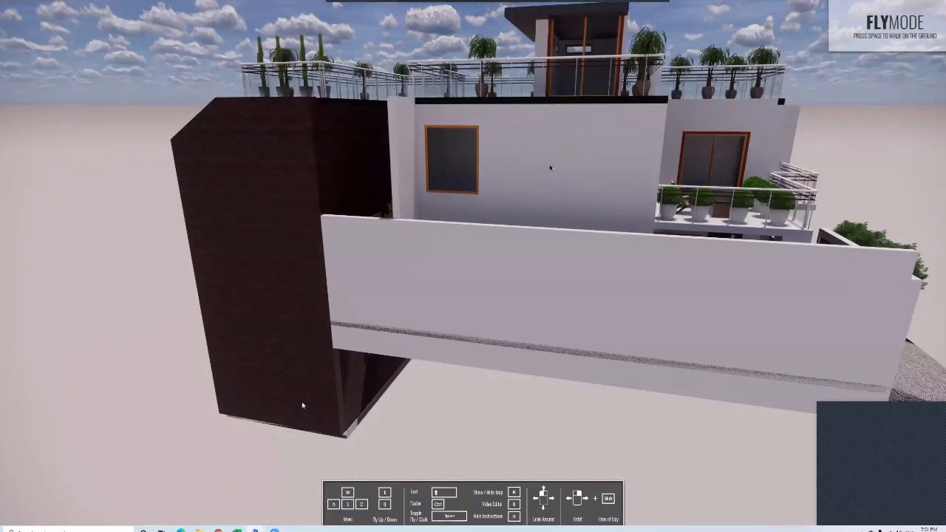
{"action": "mouse_move", "coordinate": [550, 167]}
{"action": "right_mouse_down"}
{"action": "mouse_move", "coordinate": [266, 212]}
{"action": "mouse_move", "coordinate": [278, 109]}
{"action": "mouse_move", "coordinate": [551, 168]}
{"action": "mouse_move", "coordinate": [640, 320]}
{"action": "mouse_move", "coordinate": [550, 167]}
{"action": "right_mouse_up"}
{"action": "right_click_drag", "start_coordinate": [348, 186], "coordinate": [666, 63]}
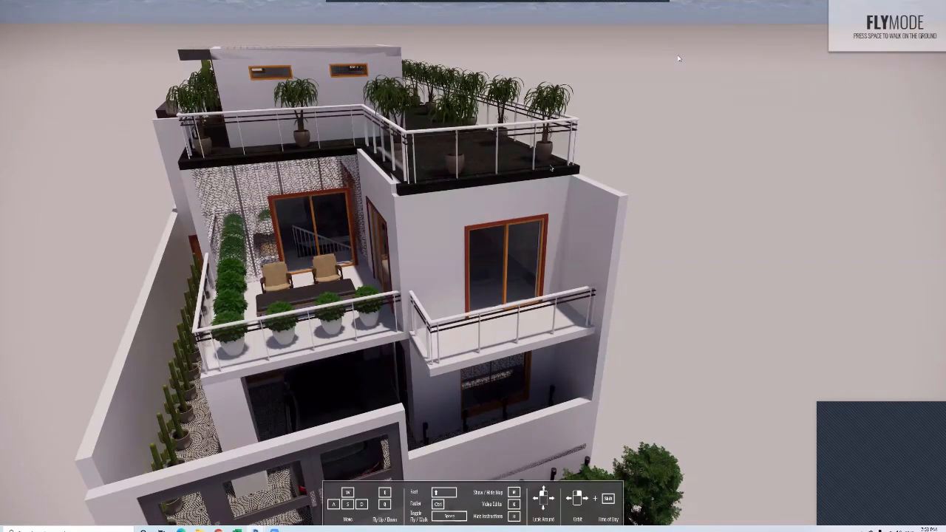
- Fly from the house exterior through the living room and bedroom to the library, and examine its railed floor and spiral stair
{"action": "right_click_drag", "start_coordinate": [492, 193], "coordinate": [550, 168]}
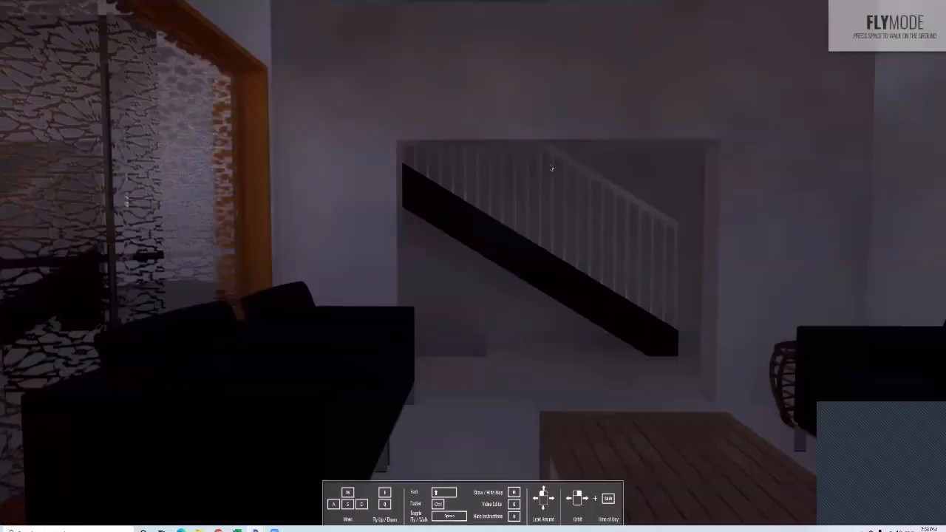
{"action": "left_click_drag", "start_coordinate": [126, 200], "coordinate": [500, 192]}
{"action": "key", "text": "w"}
{"action": "key", "text": "w"}
{"action": "key", "text": "w"}
{"action": "key", "text": "w"}
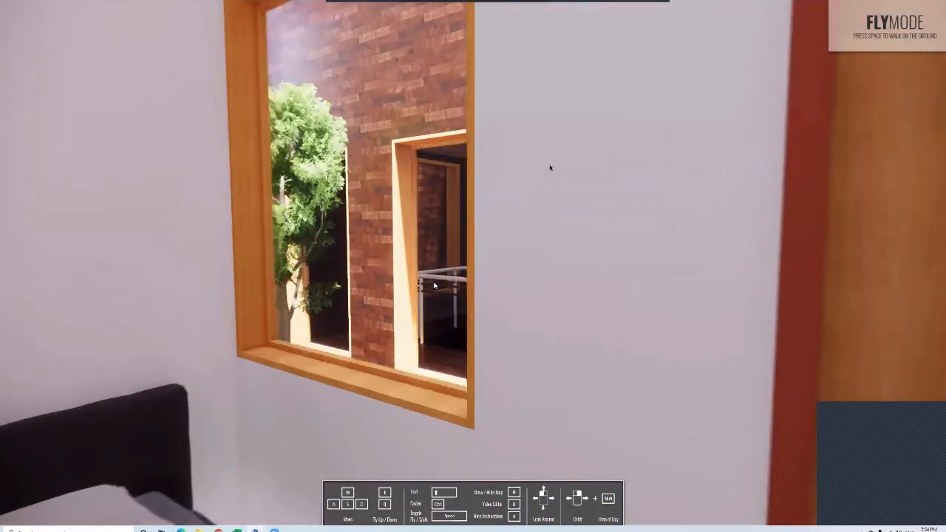
{"action": "key", "text": "w"}
{"action": "left_click_drag", "start_coordinate": [332, 313], "coordinate": [512, 40]}
{"action": "key", "text": "q"}
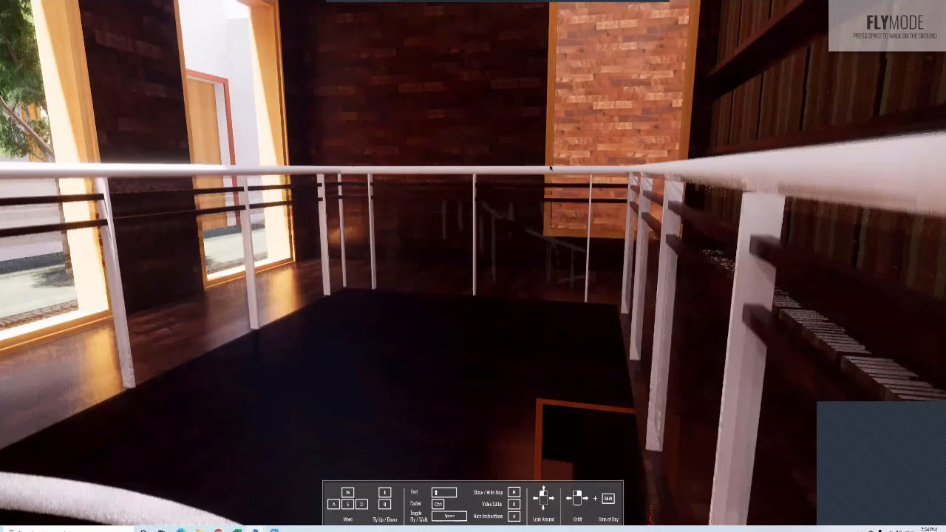
{"action": "key", "text": "w"}
{"action": "key", "text": "e"}
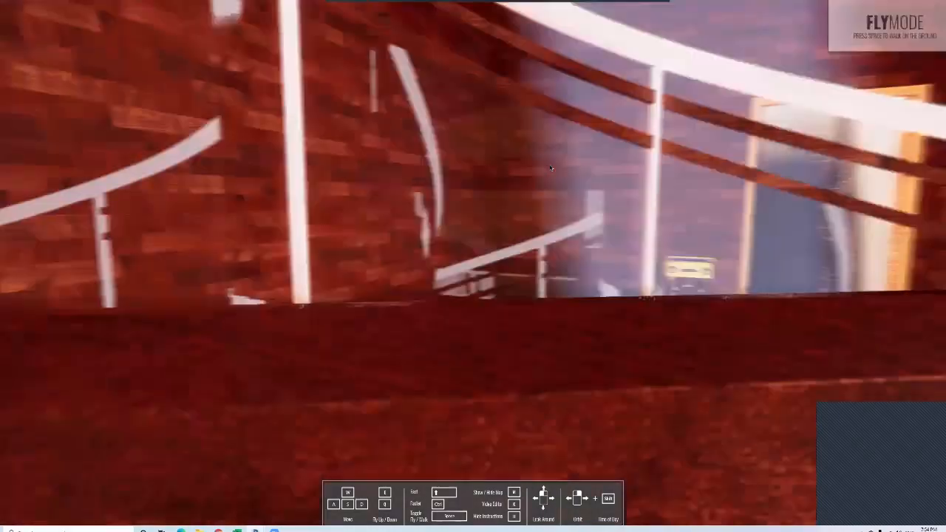
{"action": "key", "text": "e"}
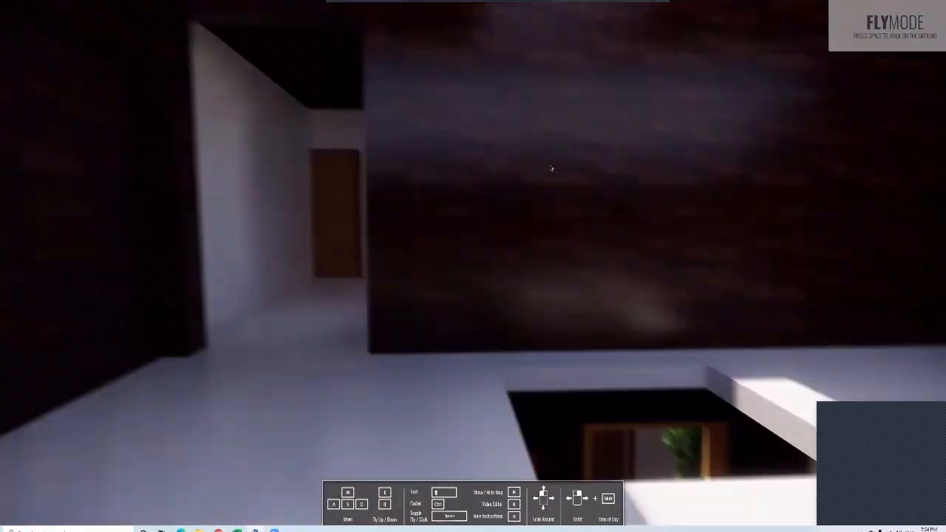
- Examine the upper stair hall, then fly out to view the planted balcony and the side of the house up to the roof terrace
{"action": "key", "text": "w"}
{"action": "key", "text": "a"}
{"action": "key", "text": "d"}
{"action": "mouse_move", "coordinate": [293, 257]}
{"action": "left_mouse_down"}
{"action": "mouse_move", "coordinate": [551, 257]}
{"action": "mouse_move", "coordinate": [293, 257]}
{"action": "left_mouse_up"}
{"action": "key", "text": "w"}
{"action": "key", "text": "w"}
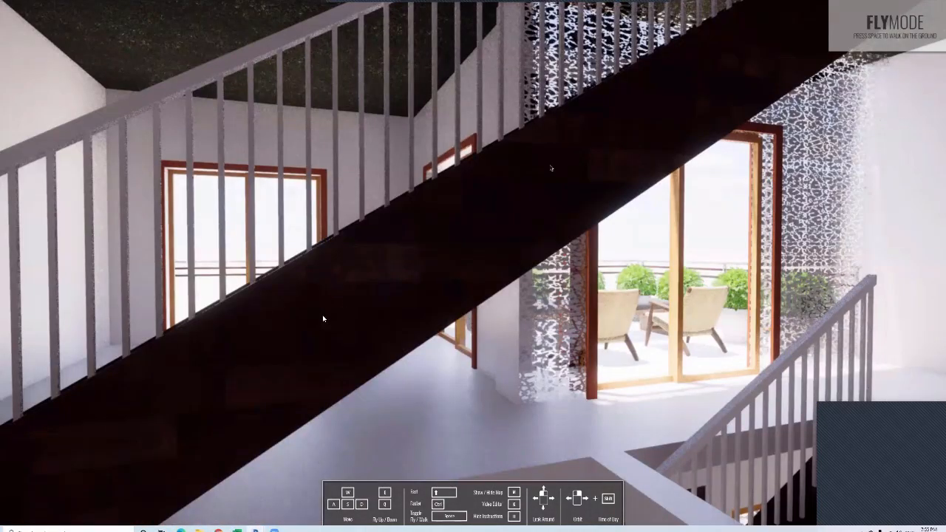
{"action": "key", "text": "w"}
{"action": "left_click_drag", "start_coordinate": [322, 314], "coordinate": [541, 381]}
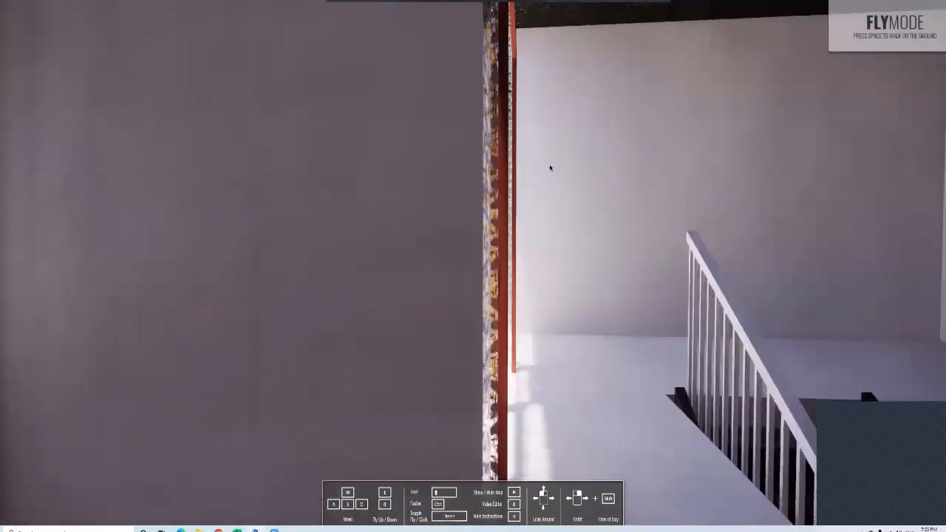
{"action": "key", "text": "w"}
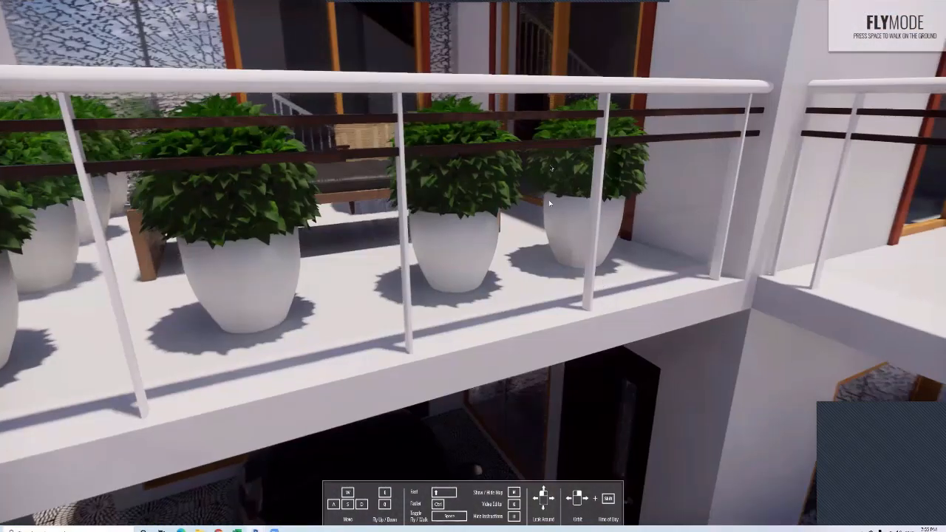
{"action": "key", "text": "w"}
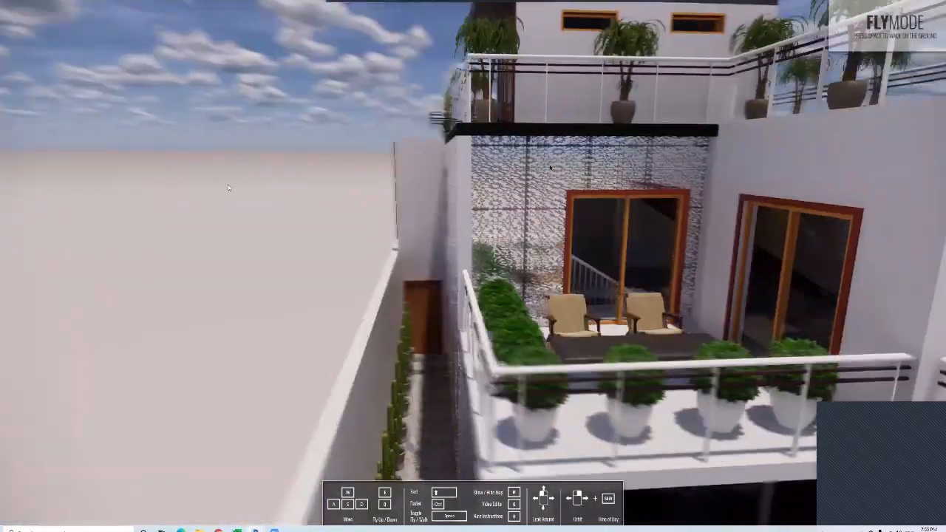
{"action": "key", "text": "w"}
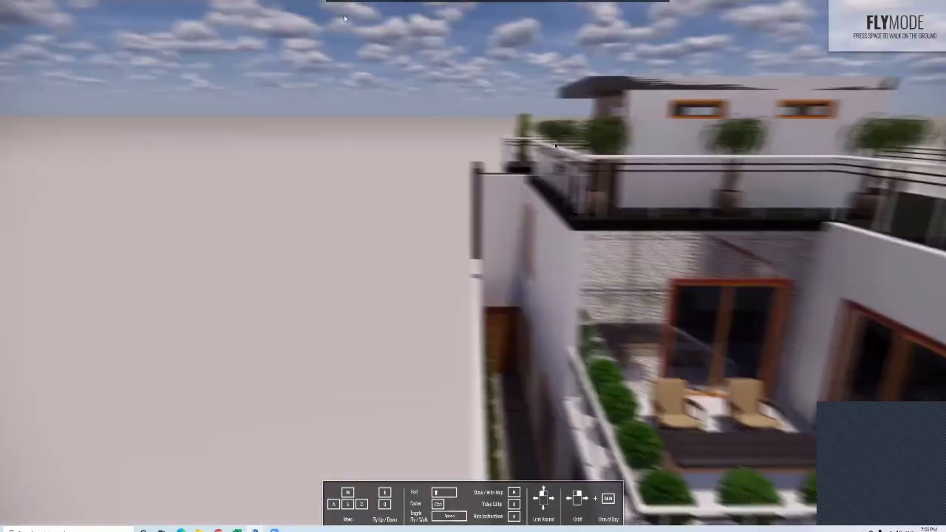
- Switch to the Revit 3D view and delete the floor lamp beside the library's lounge chair
{"action": "key", "text": "Escape"}
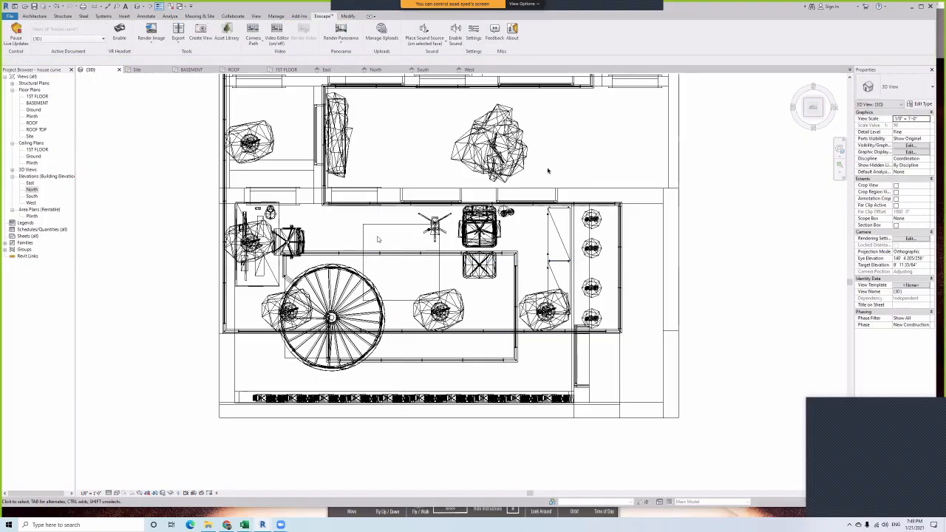
{"action": "scroll", "coordinate": [377, 238], "scroll_direction": "up", "scroll_amount": 1}
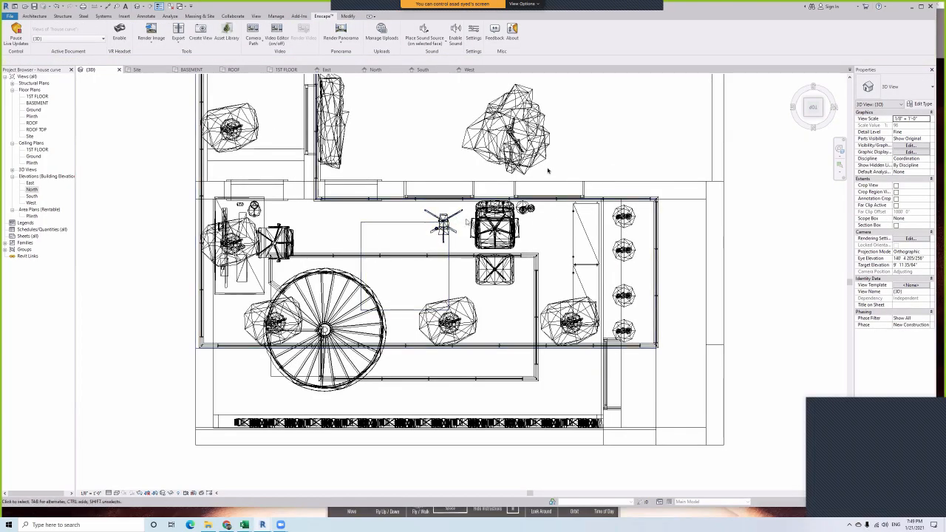
{"action": "left_click", "coordinate": [486, 229]}
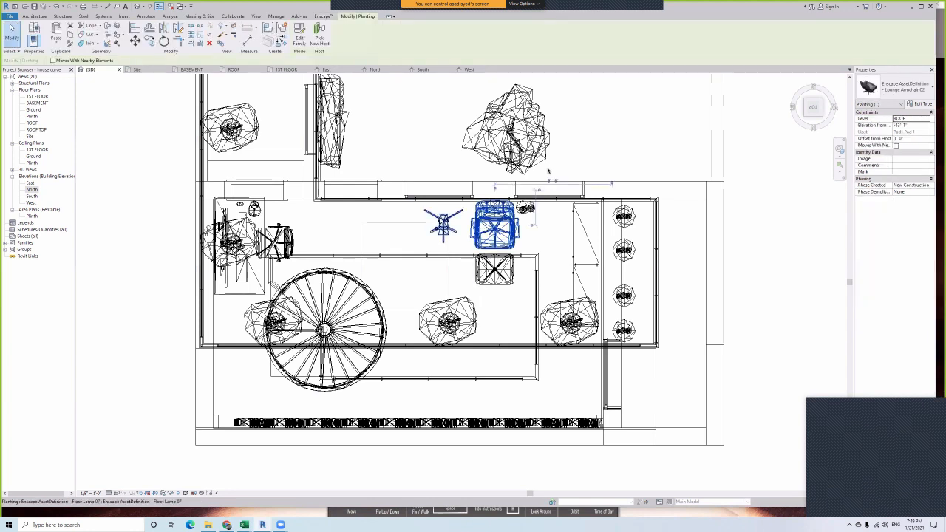
{"action": "key", "text": "Delete"}
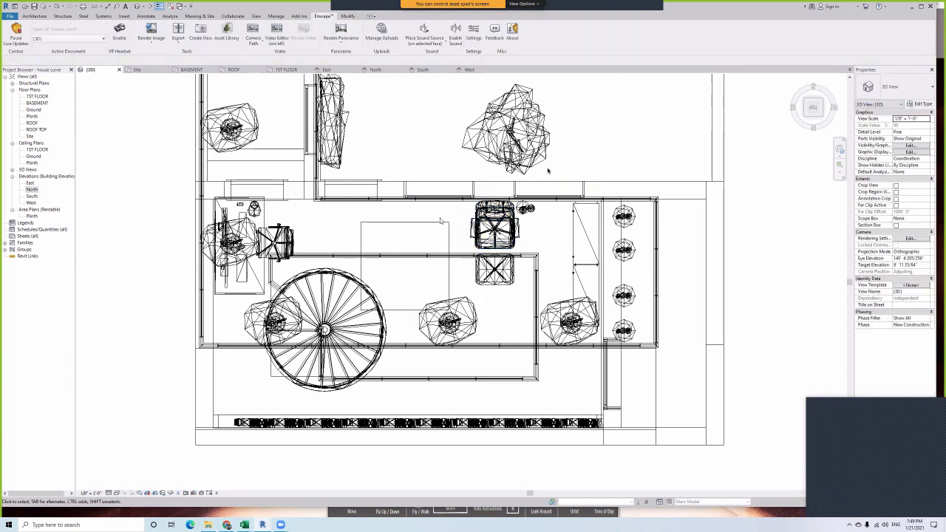
- Copy the lounge armchair and its ottoman to the spot beside them where the floor lamp stood
{"action": "left_click", "coordinate": [494, 277]}
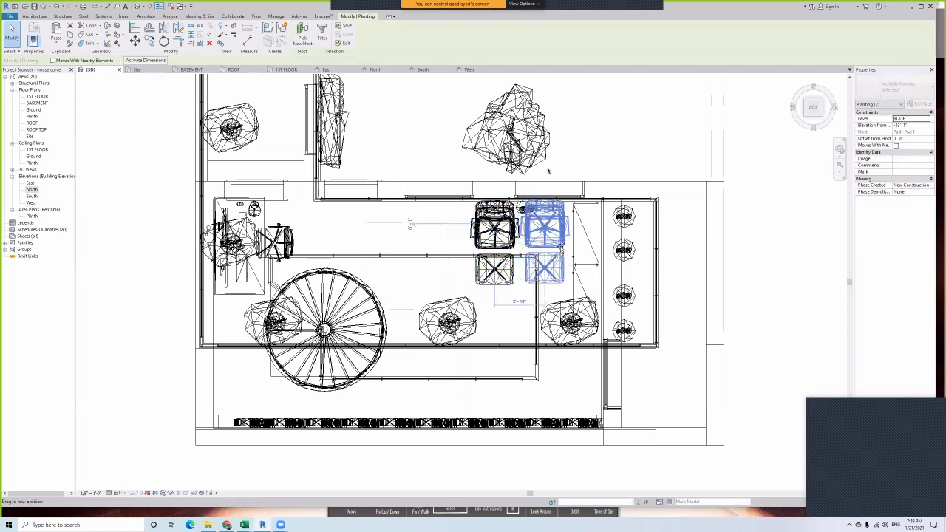
{"action": "key", "text": "Right"}
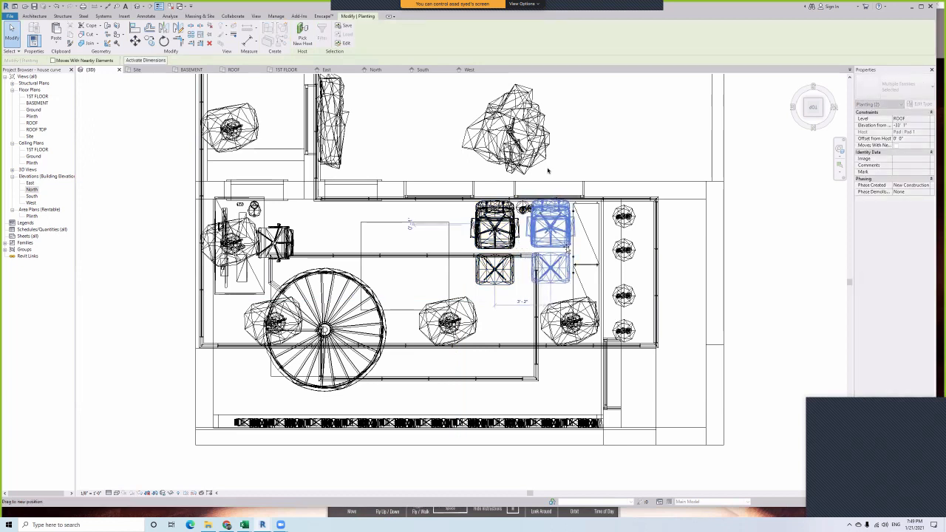
{"action": "left_click_drag", "start_coordinate": [567, 249], "coordinate": [415, 248]}
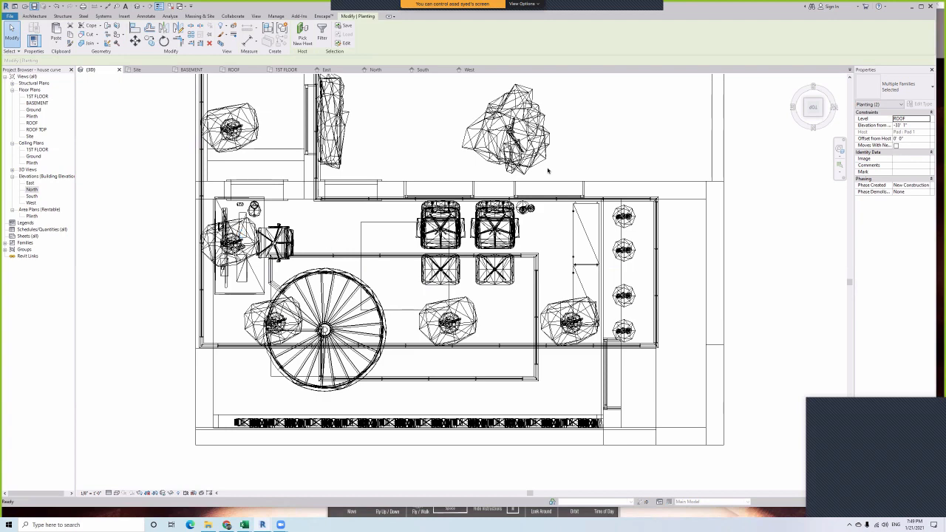
{"action": "key", "text": "Escape"}
- Switch to Enscape and examine the library's paired lounge chairs, bookshelves, spiral stair and computer desk
{"action": "mouse_move", "coordinate": [262, 525]}
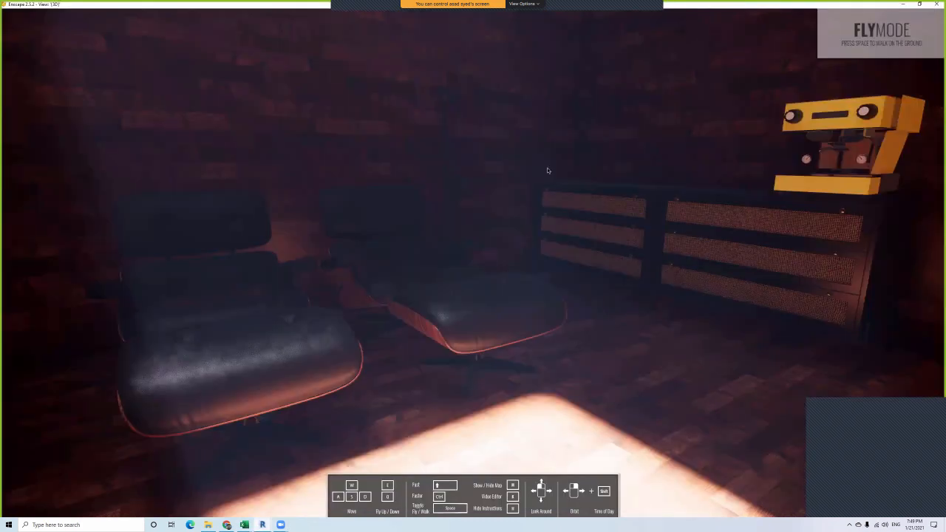
{"action": "mouse_move", "coordinate": [548, 171]}
{"action": "left_mouse_down"}
{"action": "mouse_move", "coordinate": [598, 332]}
{"action": "mouse_move", "coordinate": [547, 171]}
{"action": "left_mouse_up"}
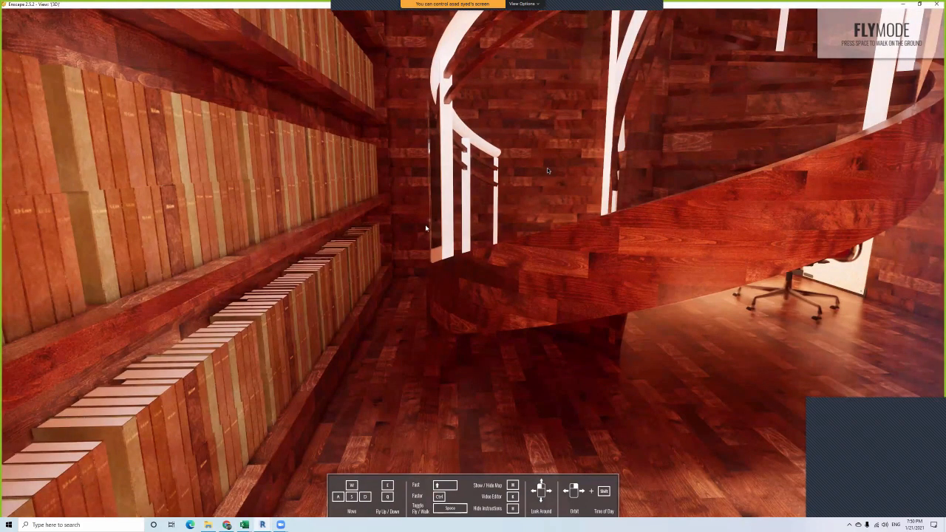
{"action": "left_click_drag", "start_coordinate": [426, 228], "coordinate": [265, 187]}
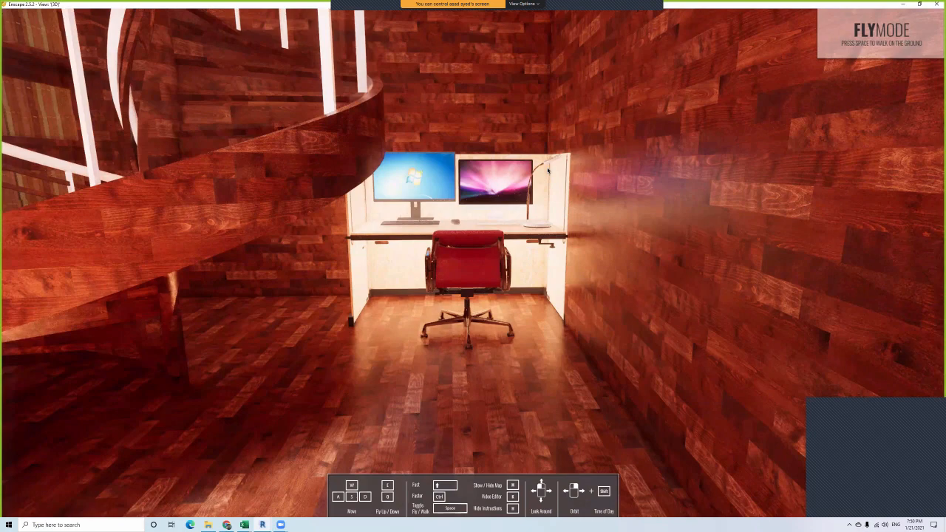
{"action": "left_click_drag", "start_coordinate": [547, 171], "coordinate": [548, 170]}
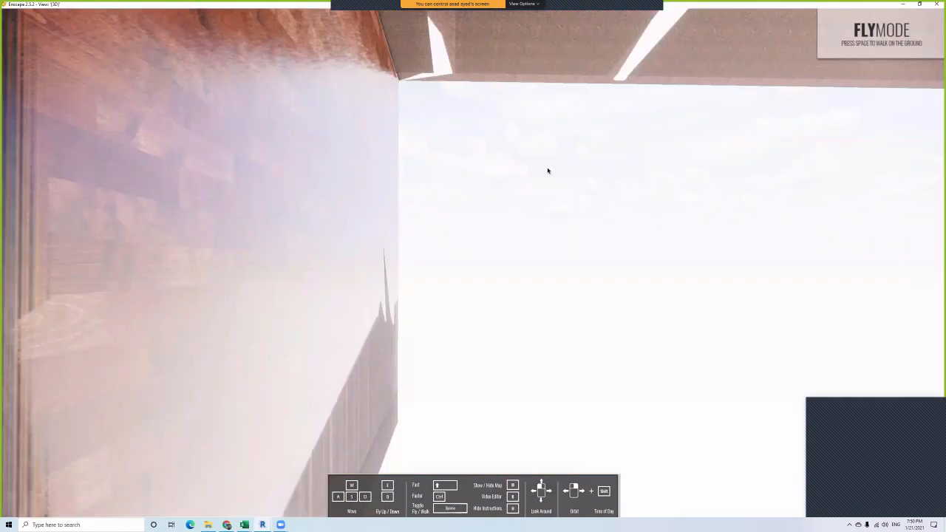
- Fly out to the grassed courtyard and examine its long planter, bedroom window, door and tree
{"action": "key", "text": "s"}
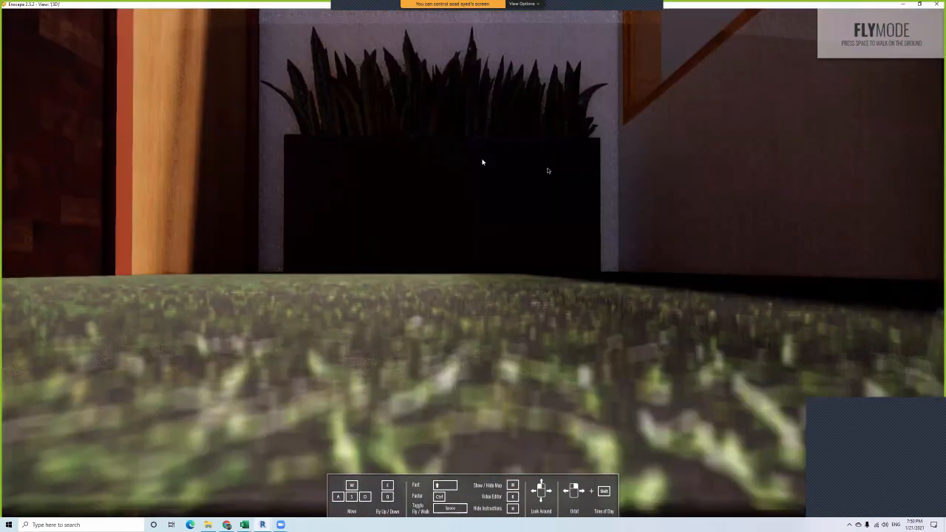
{"action": "key", "text": "e"}
{"action": "key", "text": "a"}
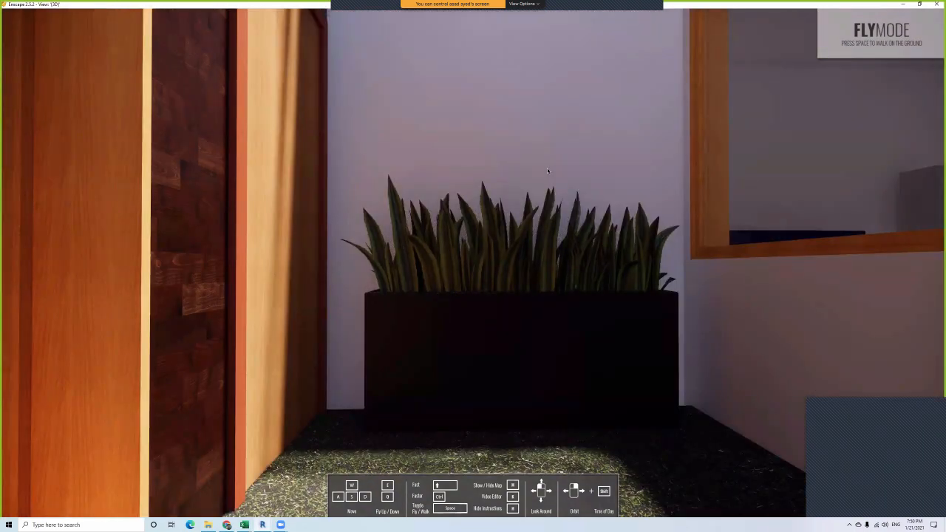
{"action": "right_click_drag", "start_coordinate": [547, 171], "coordinate": [547, 171]}
{"action": "left_click_drag", "start_coordinate": [548, 171], "coordinate": [412, 169]}
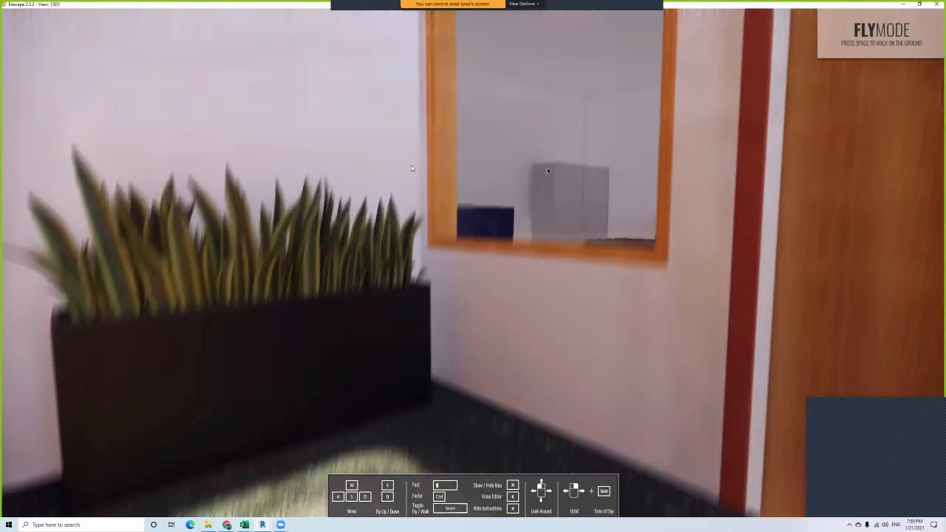
{"action": "key", "text": "e"}
{"action": "key", "text": "d"}
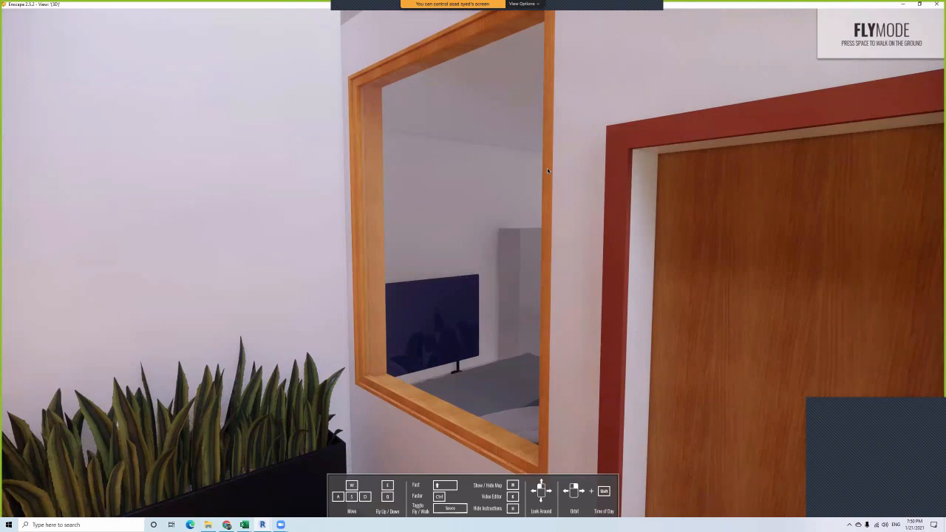
{"action": "key", "text": "d"}
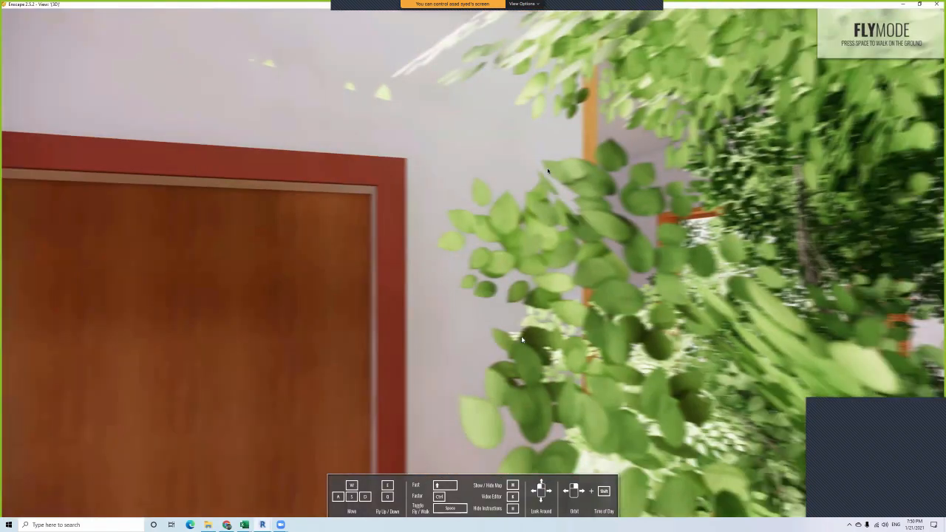
{"action": "key", "text": "d"}
{"action": "key", "text": "d"}
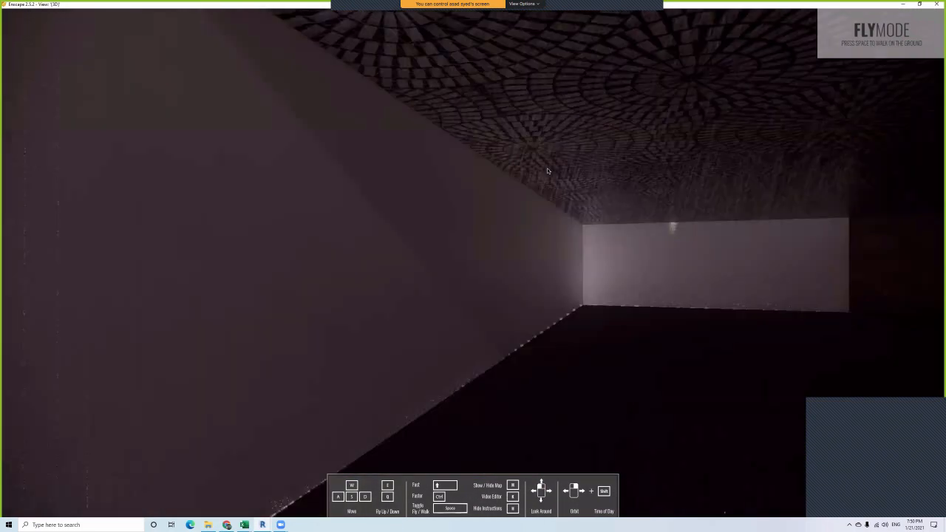
{"action": "key", "text": "d"}
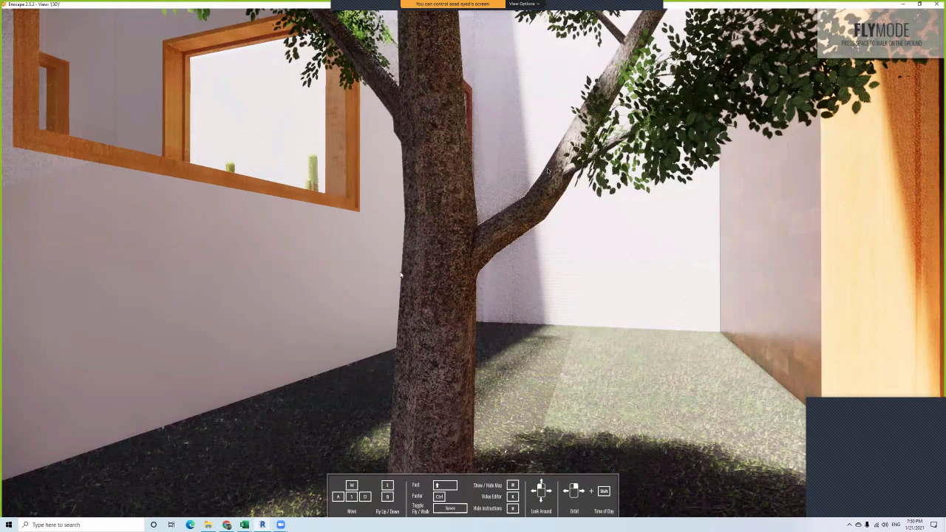
- Move along the cactus-lined side passage to the entrance gate and examine the car porch around the parked car
{"action": "key", "text": "a"}
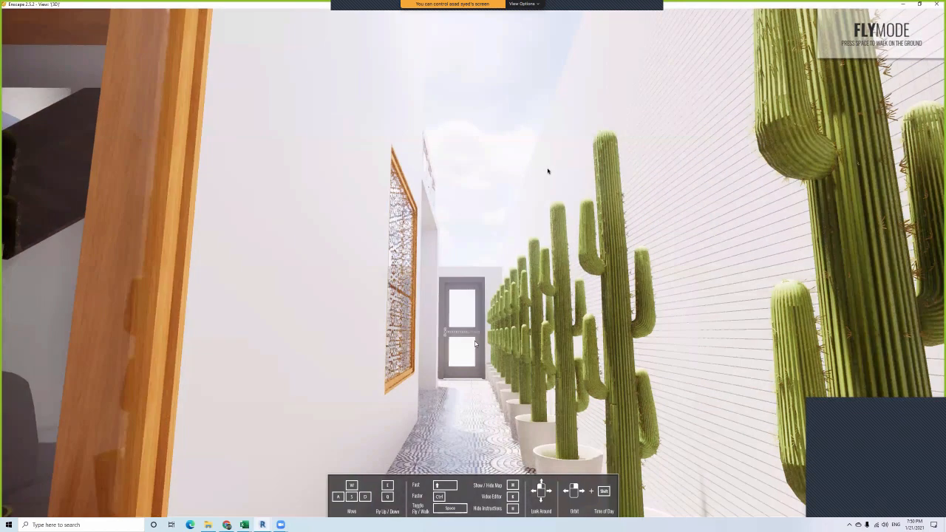
{"action": "key", "text": "a"}
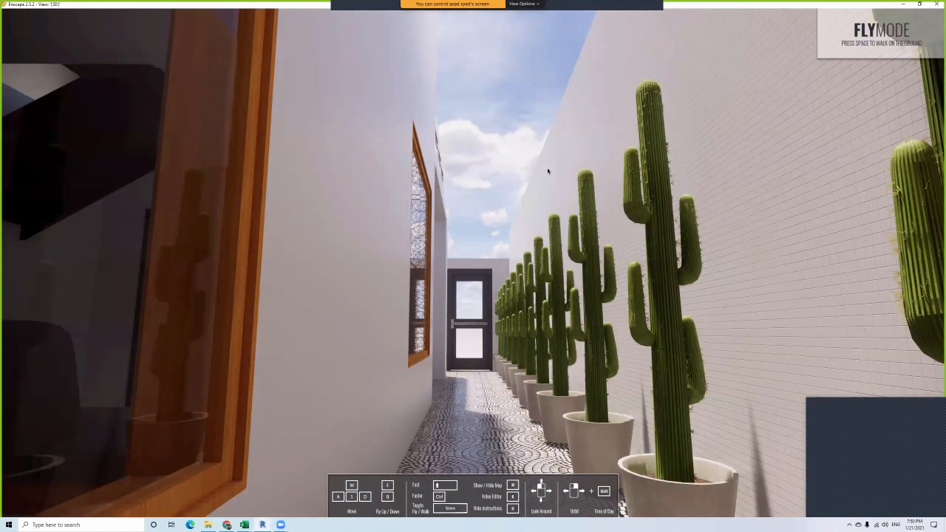
{"action": "left_click_drag", "start_coordinate": [521, 236], "coordinate": [517, 211]}
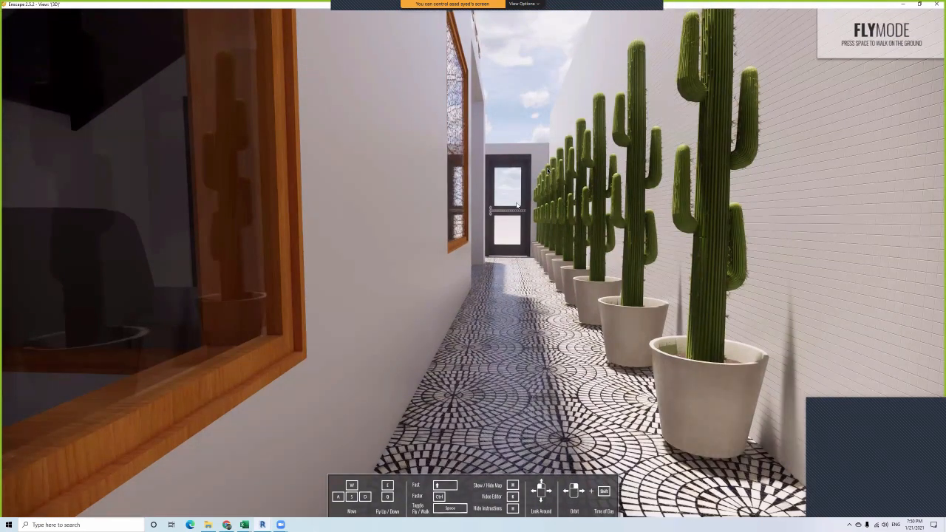
{"action": "key", "text": "w"}
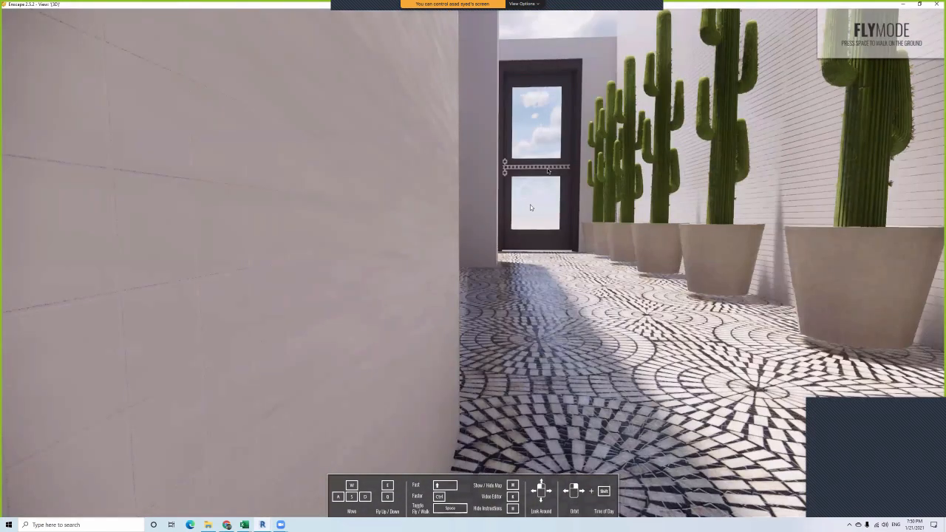
{"action": "key", "text": "w"}
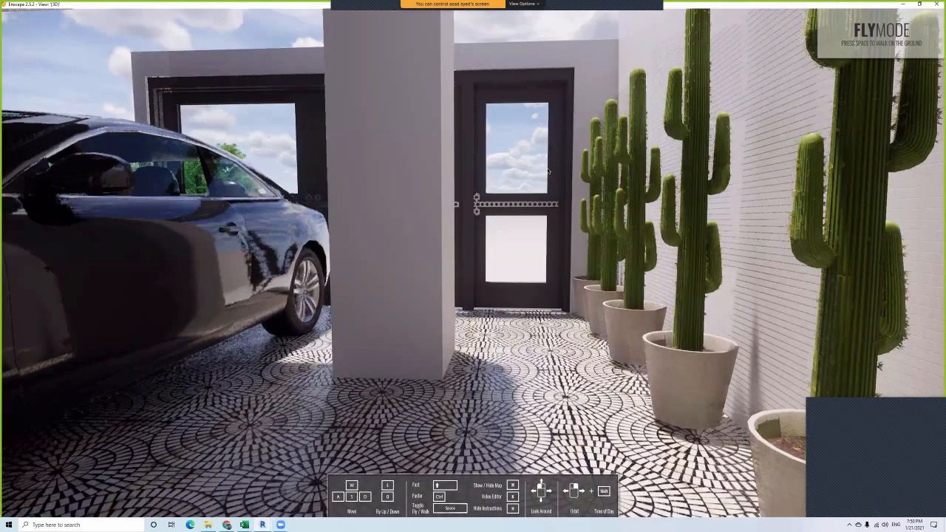
{"action": "left_click_drag", "start_coordinate": [348, 228], "coordinate": [257, 219]}
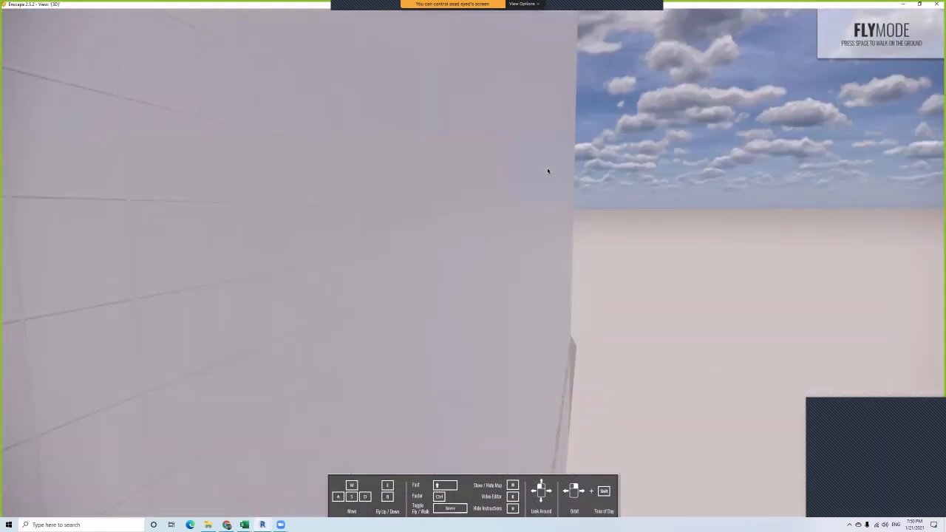
{"action": "key", "text": "s"}
{"action": "left_click_drag", "start_coordinate": [364, 237], "coordinate": [399, 237]}
{"action": "key", "text": "w"}
{"action": "key", "text": "s"}
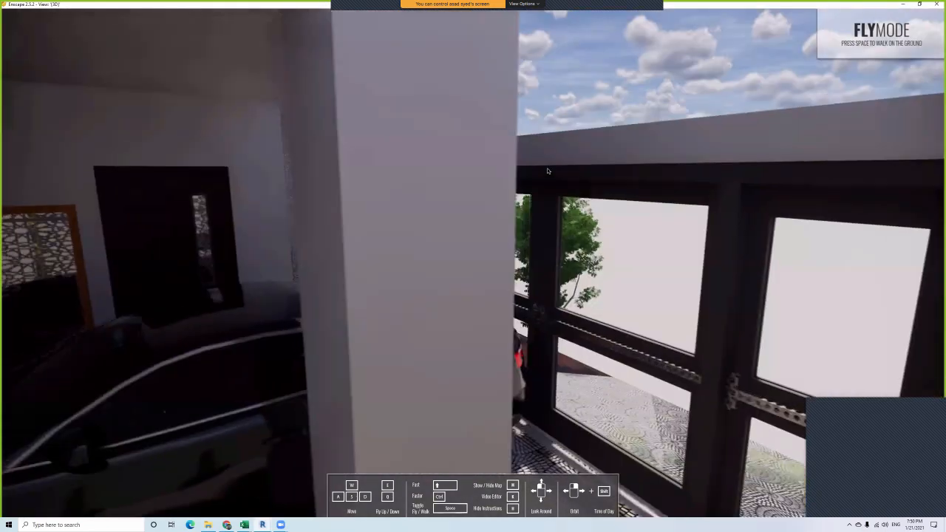
- Examine the car porch, then rise outside to view the house's front and its side boundary wall
{"action": "key", "text": "d"}
{"action": "left_click_drag", "start_coordinate": [547, 172], "coordinate": [632, 259]}
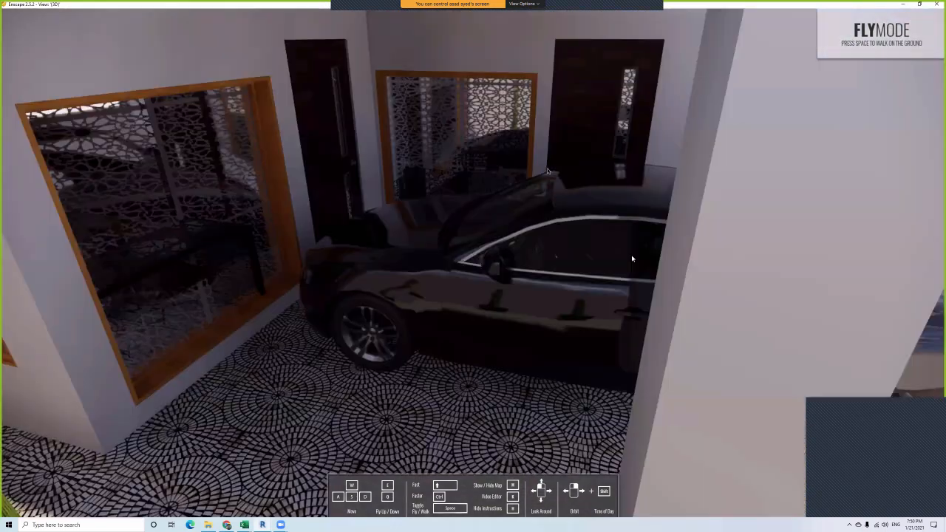
{"action": "left_click_drag", "start_coordinate": [714, 257], "coordinate": [547, 172]}
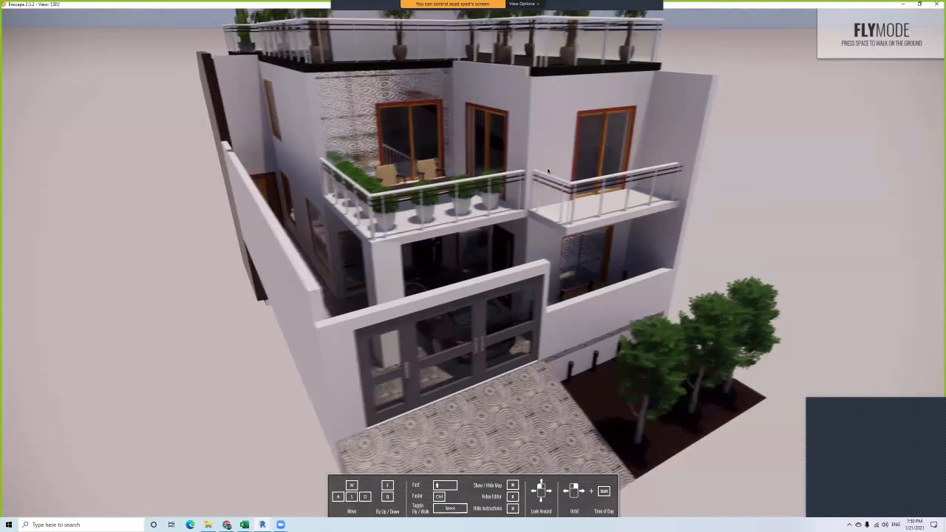
{"action": "key", "text": "d"}
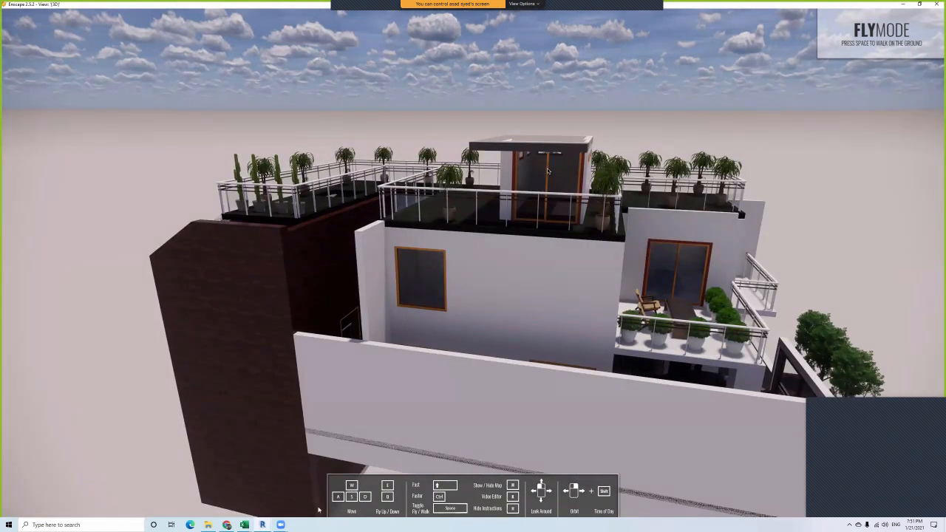
{"action": "middle_click_drag", "start_coordinate": [289, 470], "coordinate": [296, 358]}
{"action": "middle_click_drag", "start_coordinate": [314, 498], "coordinate": [341, 428]}
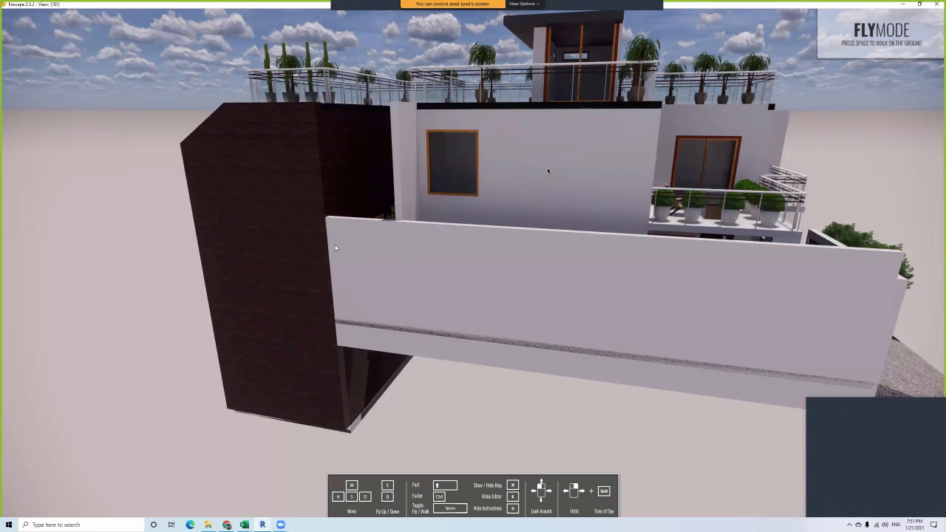
- Orbit above the house and examine the planted roof terraces, stair-tower roof, side wall and furnished front balcony
{"action": "right_click_drag", "start_coordinate": [547, 170], "coordinate": [547, 171]}
{"action": "middle_click_drag", "start_coordinate": [547, 170], "coordinate": [548, 171]}
{"action": "right_click_drag", "start_coordinate": [548, 171], "coordinate": [395, 159]}
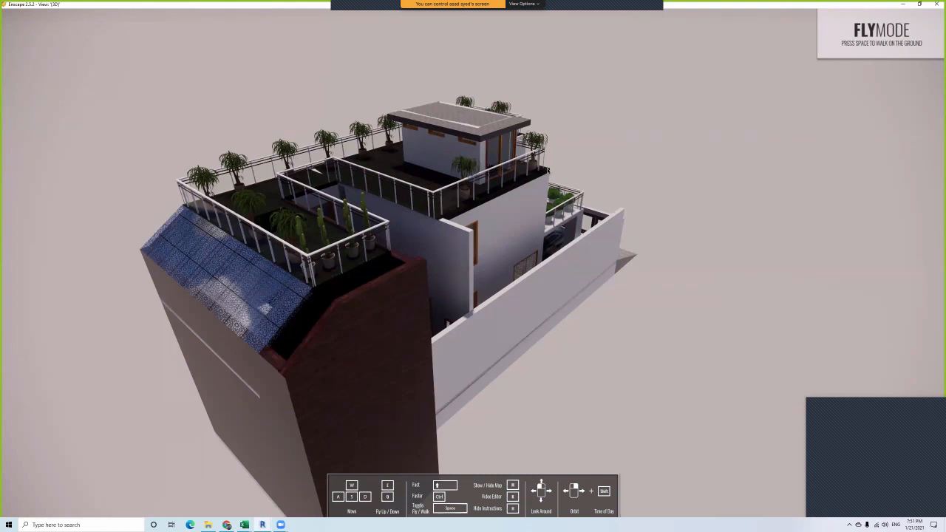
{"action": "right_click_drag", "start_coordinate": [547, 171], "coordinate": [547, 171]}
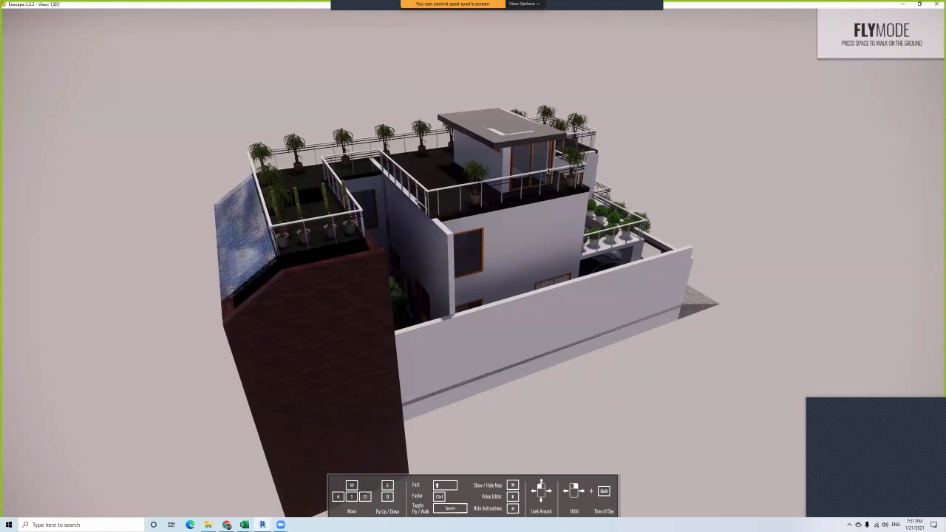
{"action": "left_click_drag", "start_coordinate": [548, 171], "coordinate": [633, 317]}
{"action": "middle_click_drag", "start_coordinate": [634, 318], "coordinate": [423, 283]}
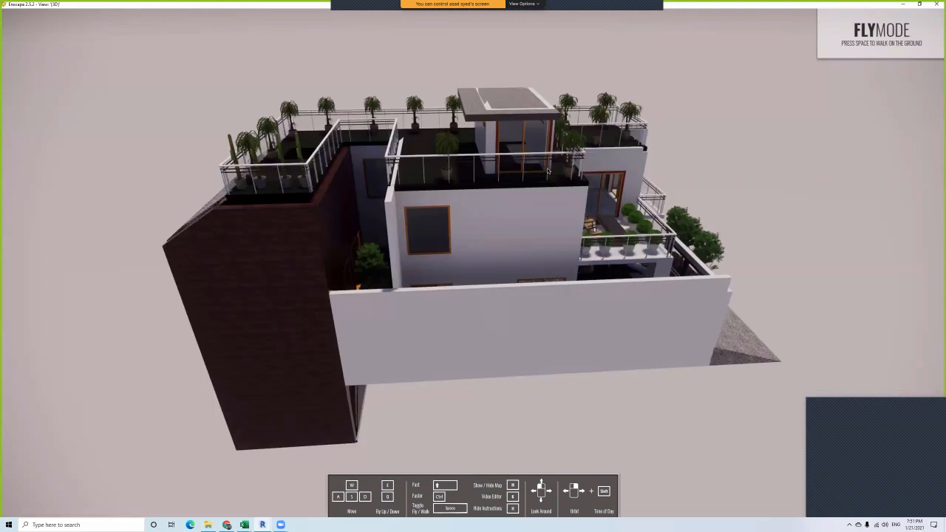
{"action": "right_click_drag", "start_coordinate": [548, 171], "coordinate": [584, 144]}
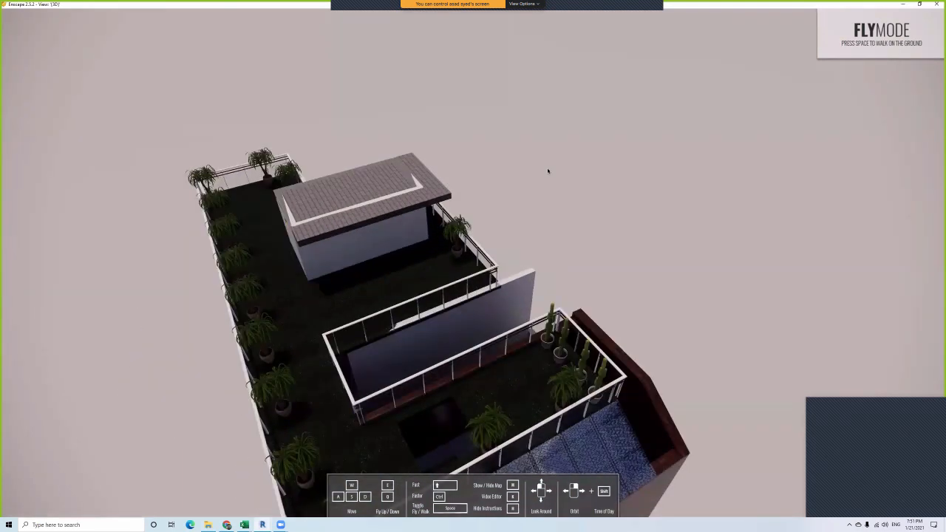
{"action": "right_click_drag", "start_coordinate": [548, 170], "coordinate": [687, 155]}
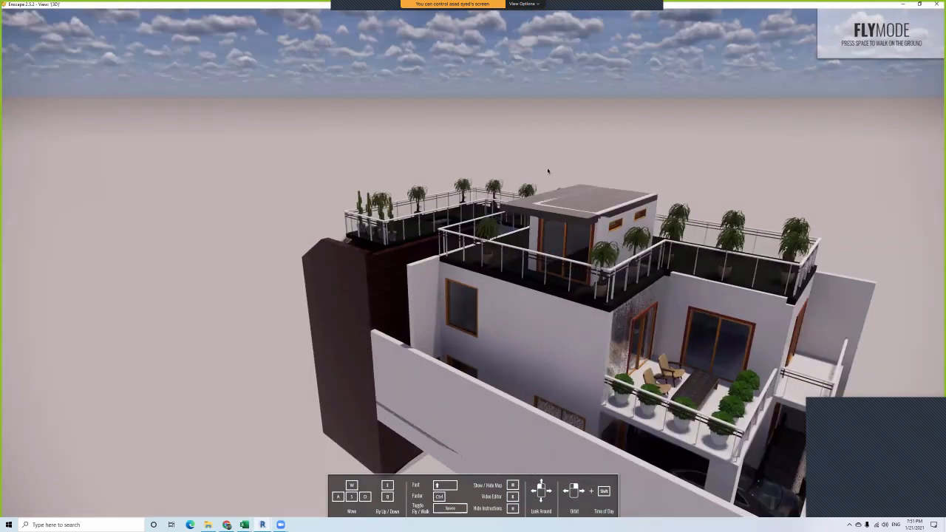
{"action": "right_click_drag", "start_coordinate": [547, 171], "coordinate": [428, 141]}
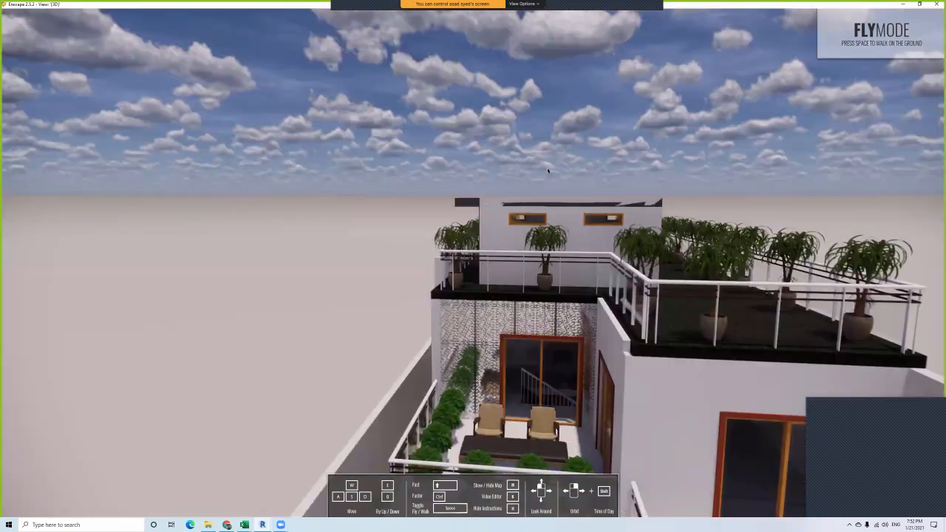
{"action": "mouse_move", "coordinate": [548, 171]}
{"action": "right_mouse_down"}
{"action": "mouse_move", "coordinate": [538, 111]}
{"action": "mouse_move", "coordinate": [548, 172]}
{"action": "mouse_move", "coordinate": [636, 214]}
{"action": "mouse_move", "coordinate": [547, 169]}
{"action": "right_mouse_up"}
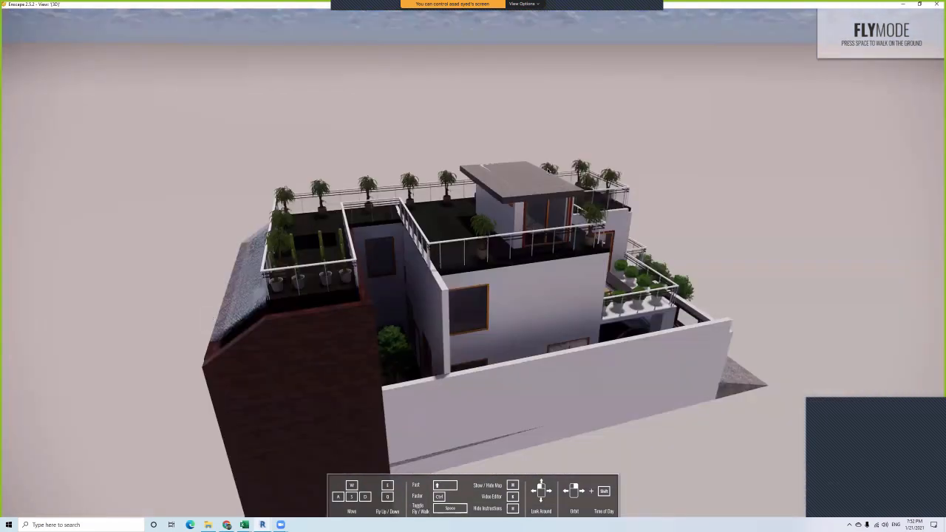
- Orbit around the rear of the house and examine the dark-clad block with its sloped blue patterned roof
{"action": "right_click_drag", "start_coordinate": [207, 271], "coordinate": [322, 281]}
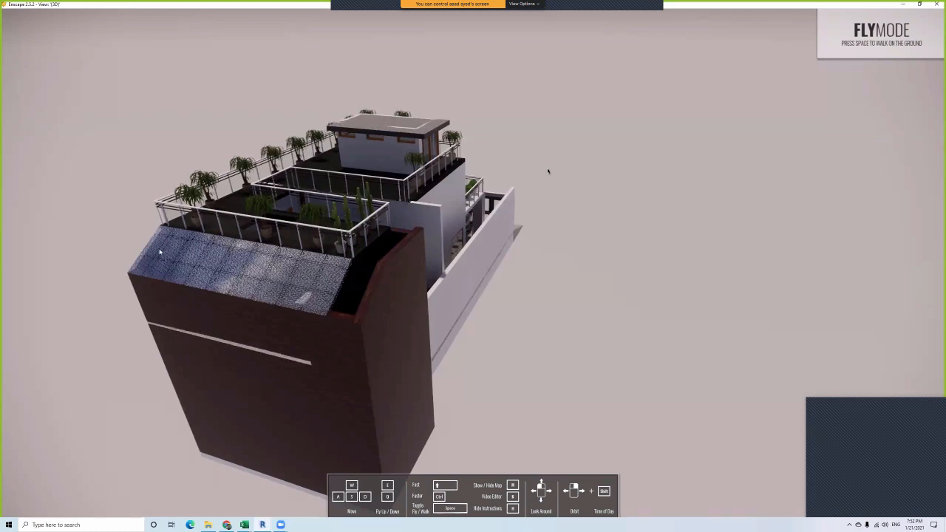
{"action": "right_click_drag", "start_coordinate": [61, 259], "coordinate": [209, 254]}
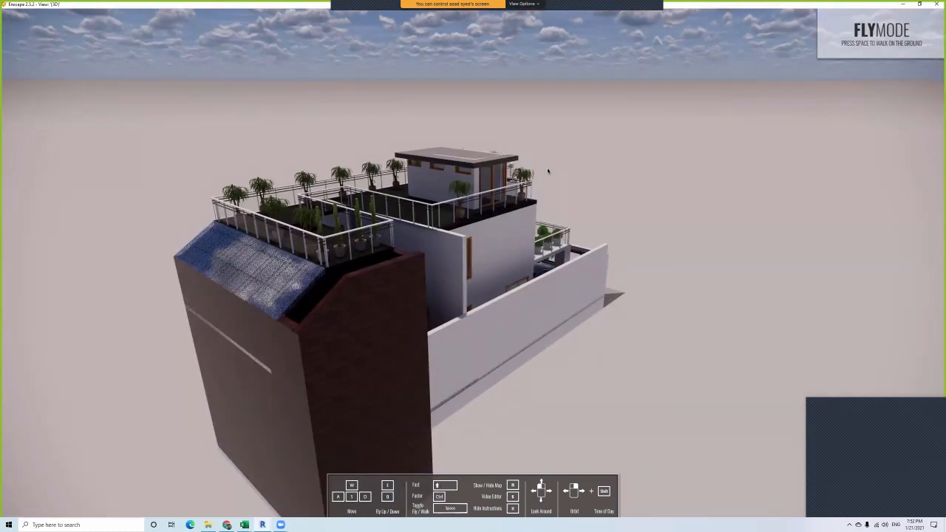
{"action": "left_click_drag", "start_coordinate": [208, 254], "coordinate": [212, 230]}
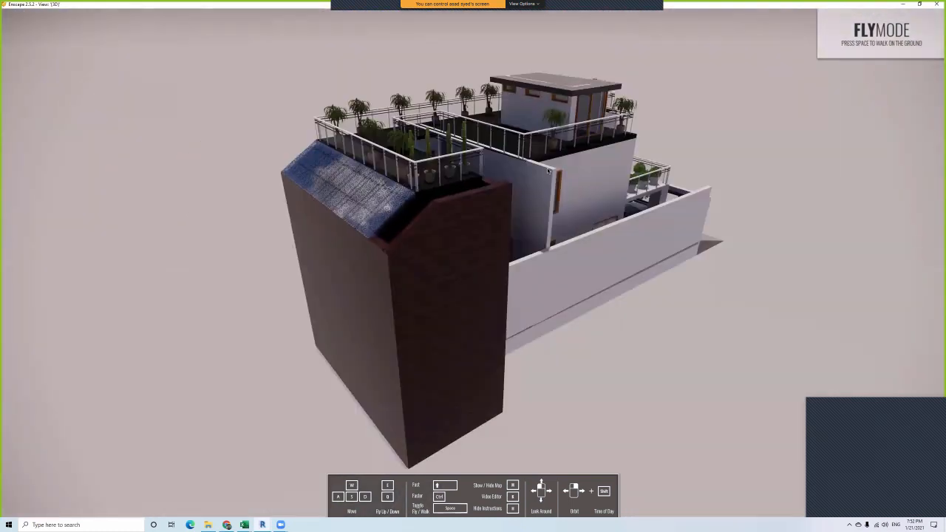
{"action": "right_click_drag", "start_coordinate": [211, 230], "coordinate": [284, 211]}
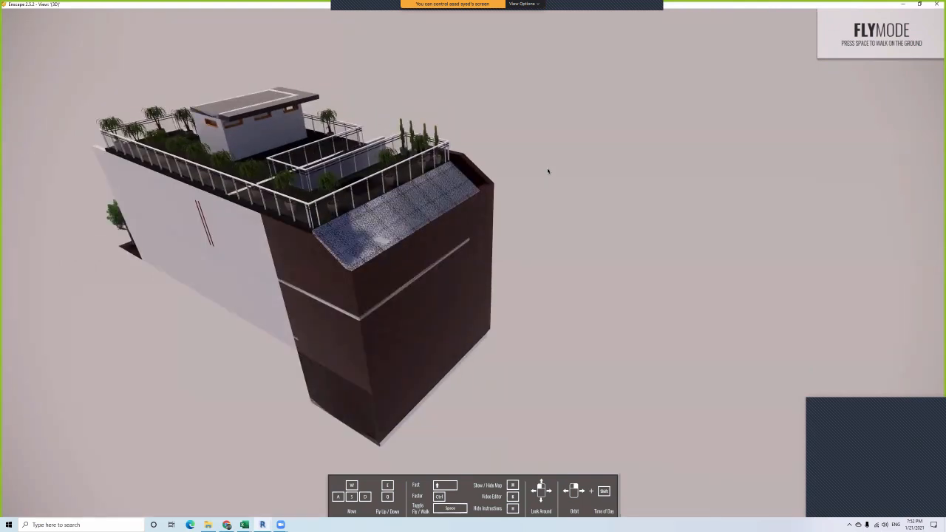
{"action": "right_click_drag", "start_coordinate": [653, 257], "coordinate": [765, 373]}
{"action": "right_click_drag", "start_coordinate": [717, 355], "coordinate": [827, 421]}
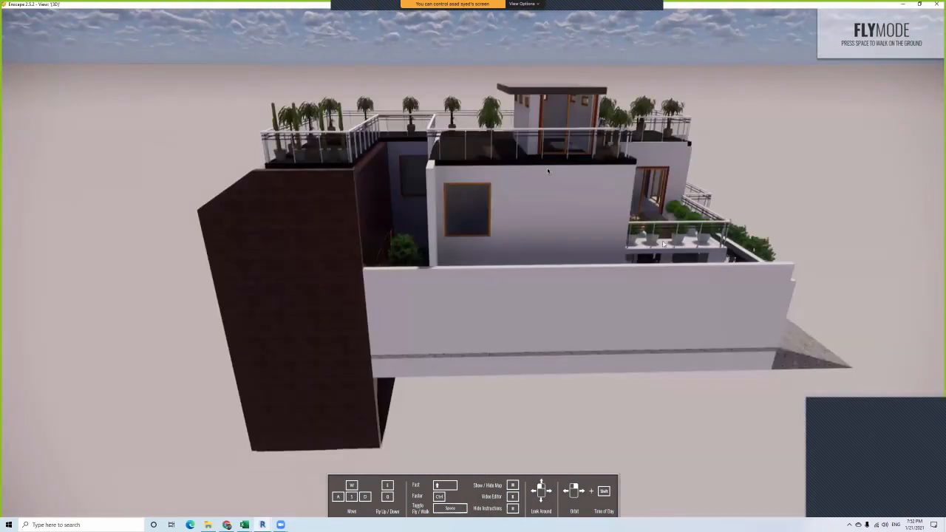
- Return to the street side and examine the front facade's gate, paved ramp, balconies, patterned screen and trees
{"action": "right_click_drag", "start_coordinate": [548, 171], "coordinate": [547, 171]}
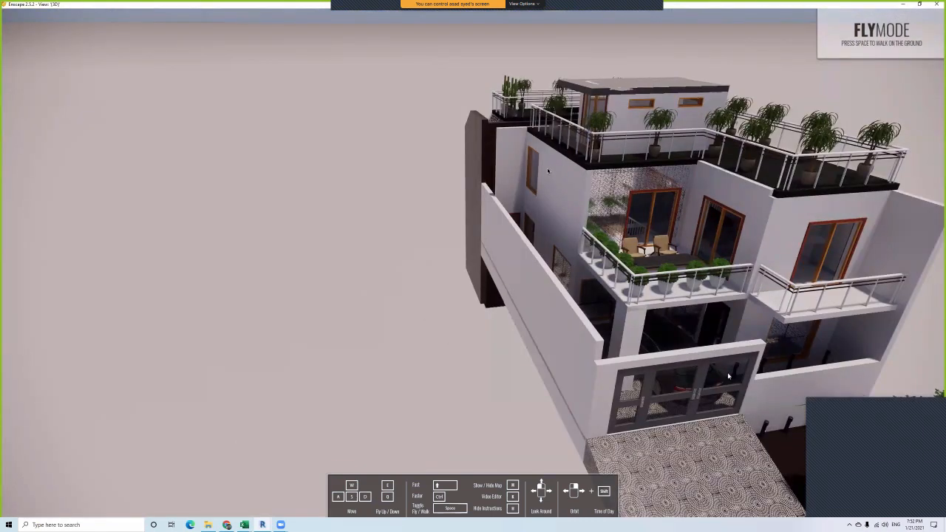
{"action": "left_click_drag", "start_coordinate": [547, 171], "coordinate": [547, 171]}
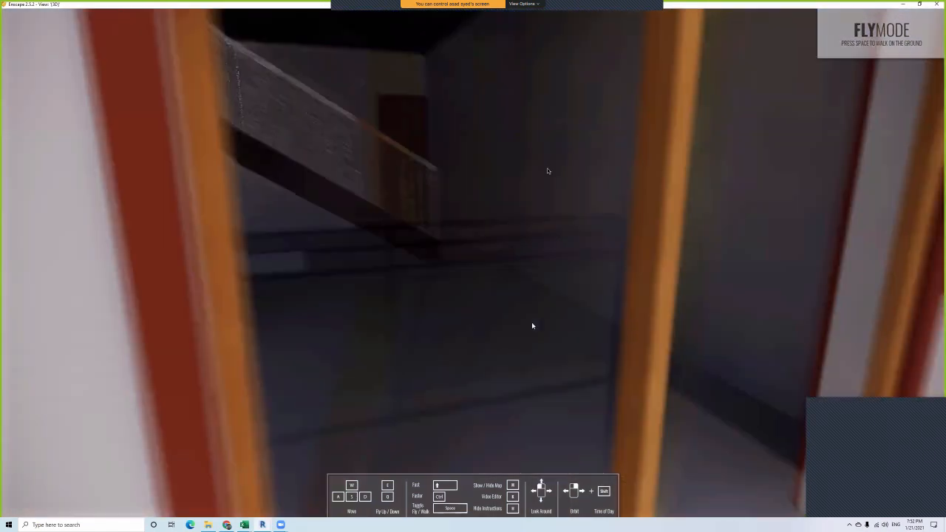
{"action": "left_click_drag", "start_coordinate": [532, 323], "coordinate": [432, 280]}
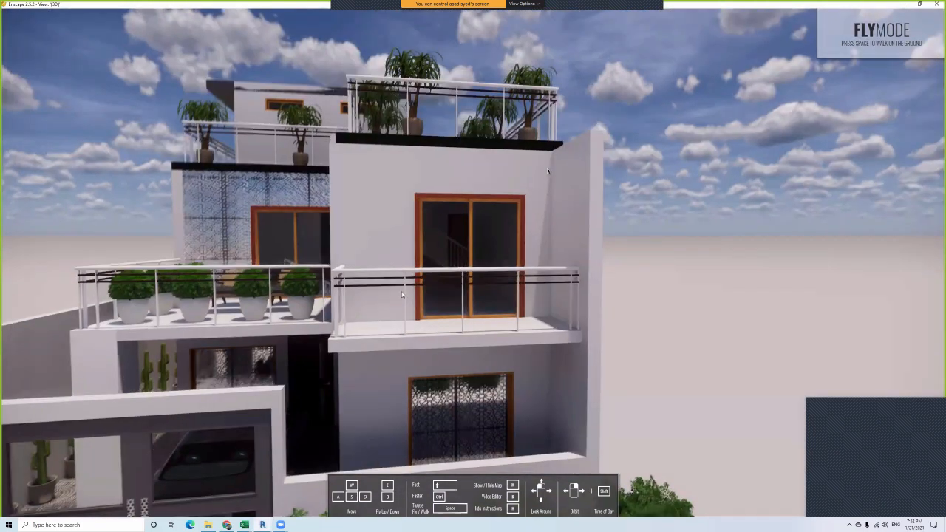
{"action": "left_click_drag", "start_coordinate": [547, 171], "coordinate": [548, 171]}
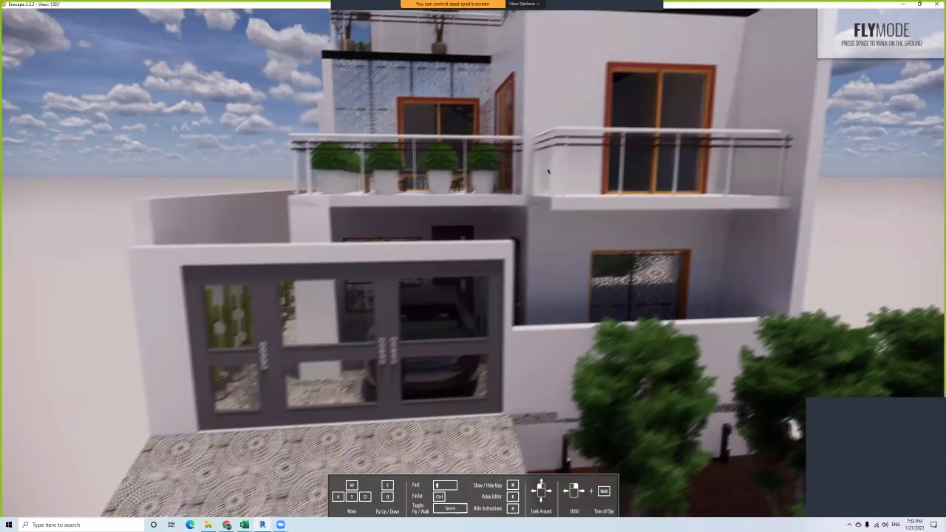
{"action": "right_click_drag", "start_coordinate": [547, 171], "coordinate": [364, 241]}
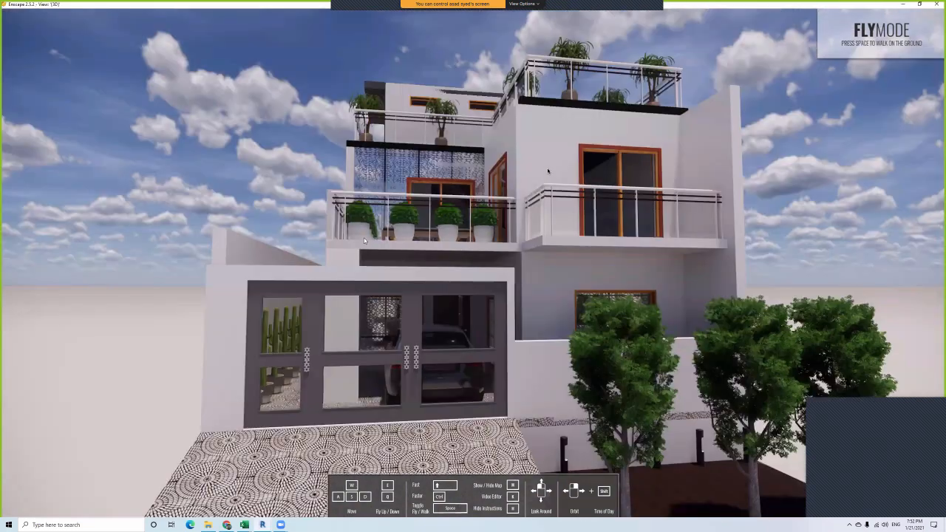
{"action": "right_click_drag", "start_coordinate": [547, 171], "coordinate": [547, 171]}
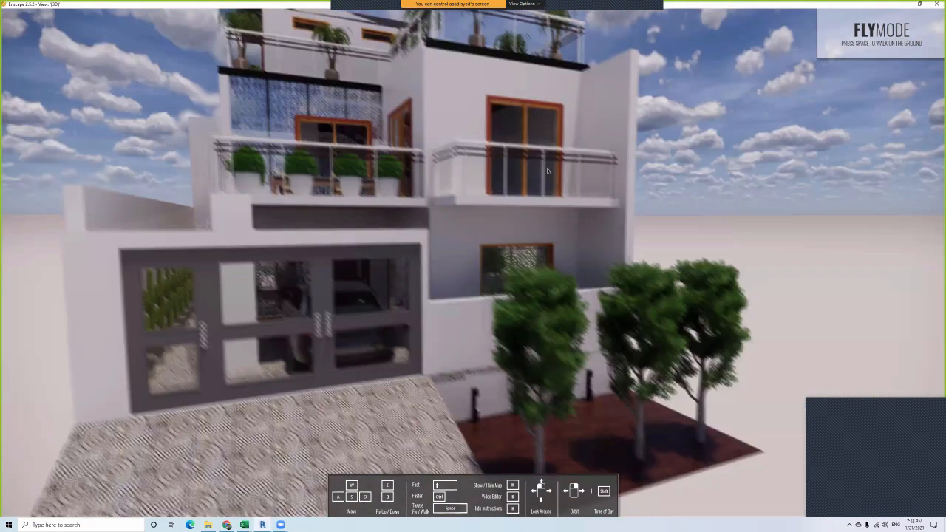
{"action": "middle_click_drag", "start_coordinate": [547, 170], "coordinate": [291, 250]}
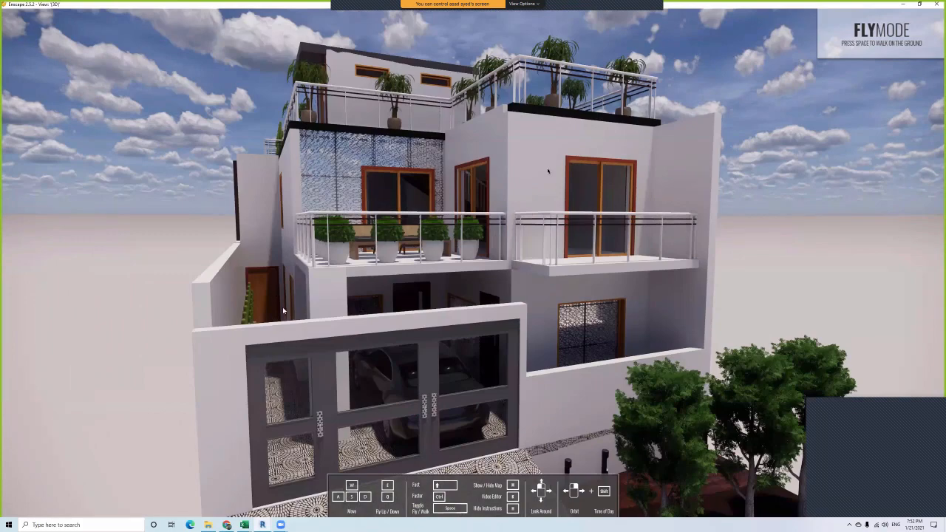
{"action": "right_click_drag", "start_coordinate": [283, 311], "coordinate": [376, 327]}
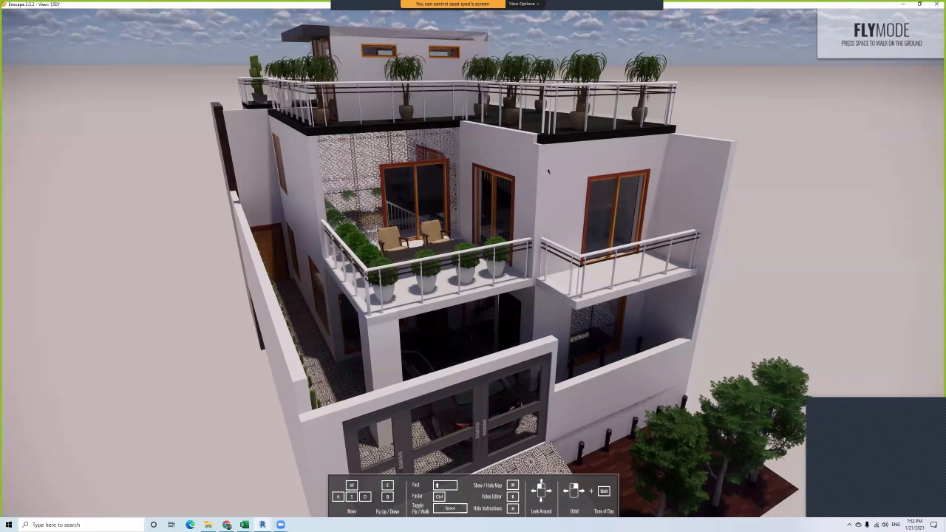
- Circle from the rear block past the long side wall and examine the whole house from the street front
{"action": "right_click_drag", "start_coordinate": [235, 212], "coordinate": [330, 167]}
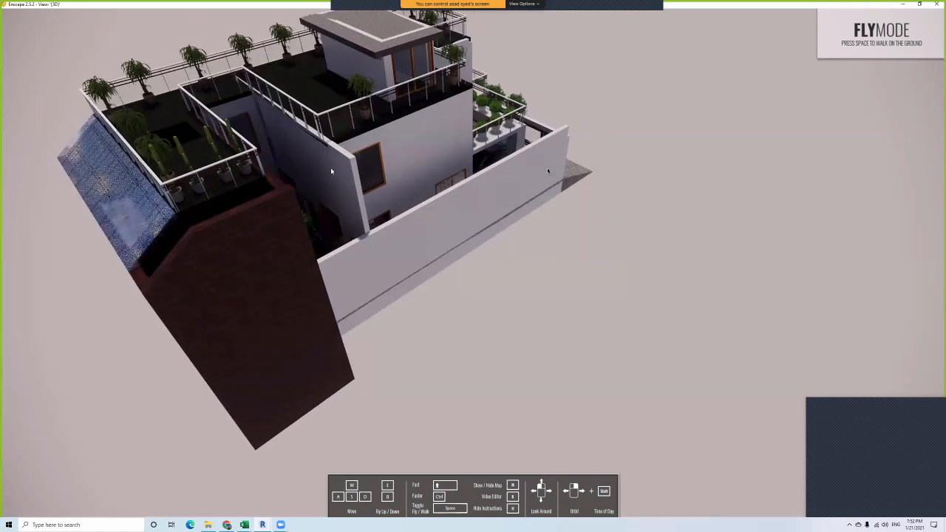
{"action": "left_click_drag", "start_coordinate": [330, 167], "coordinate": [276, 169]}
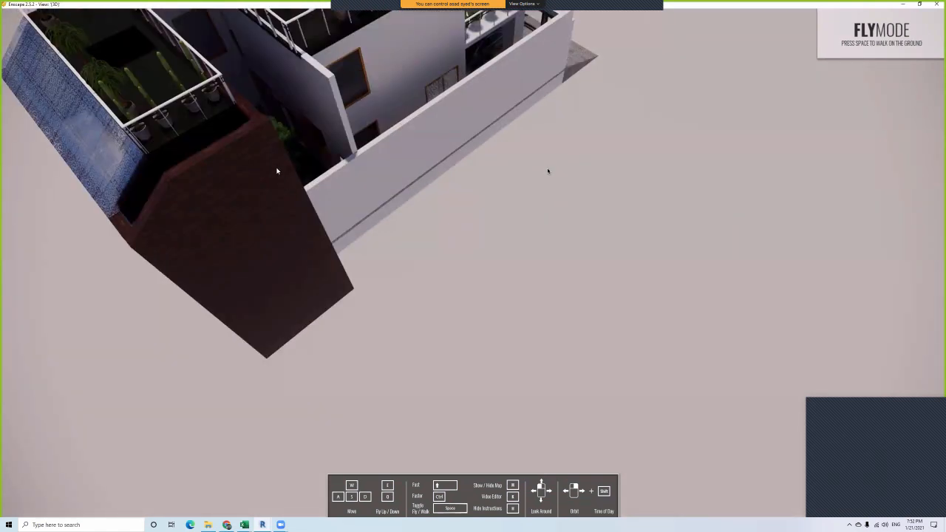
{"action": "right_click_drag", "start_coordinate": [276, 169], "coordinate": [255, 72]}
{"action": "right_click_drag", "start_coordinate": [289, 154], "coordinate": [293, 209]}
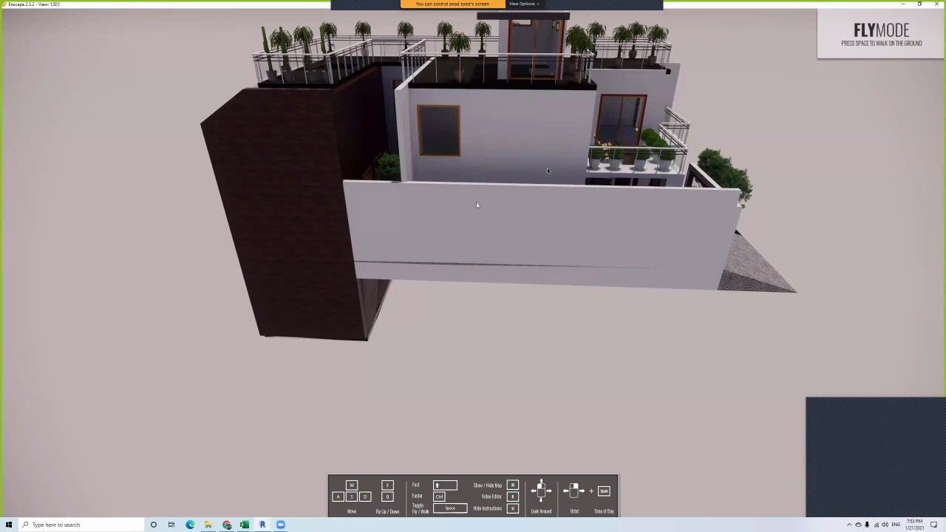
{"action": "right_click_drag", "start_coordinate": [603, 235], "coordinate": [707, 125]}
{"action": "middle_click_drag", "start_coordinate": [659, 67], "coordinate": [661, 69]}
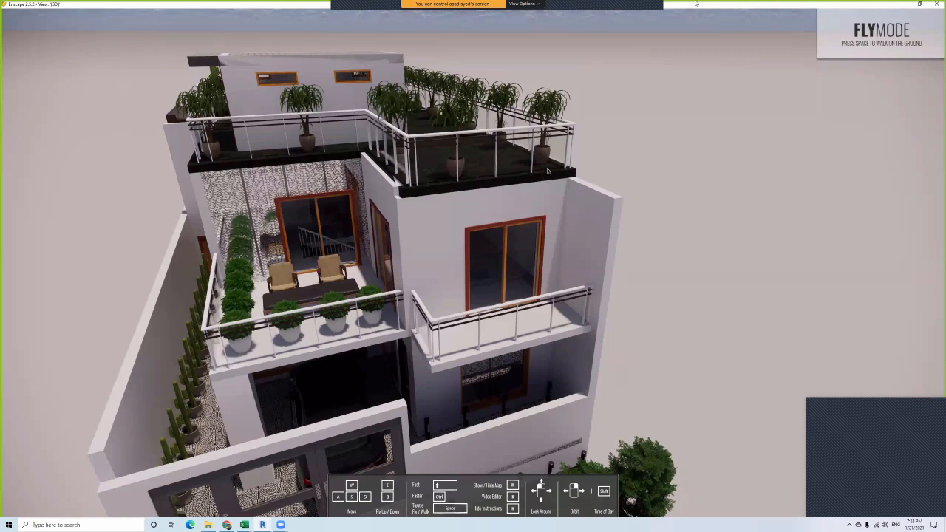
{"action": "scroll", "coordinate": [547, 171], "scroll_direction": "down", "scroll_amount": 3}
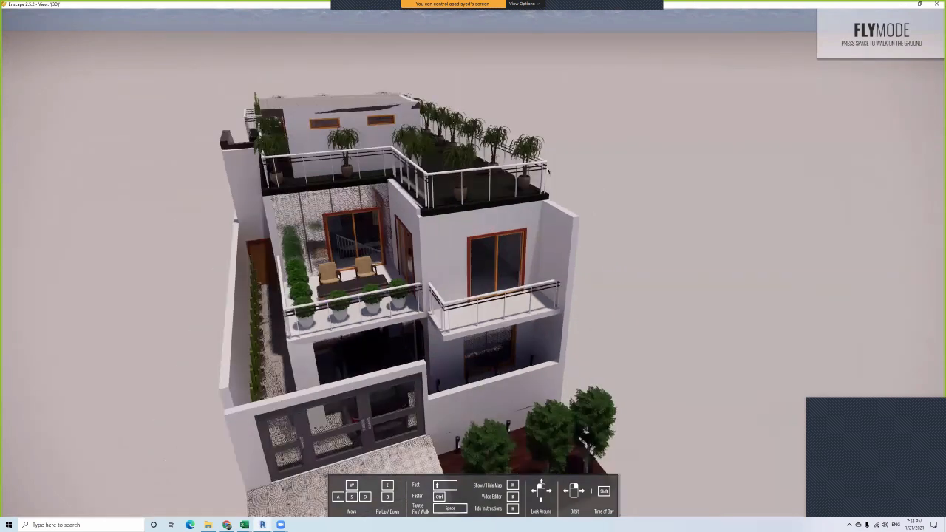
{"action": "right_click_drag", "start_coordinate": [547, 171], "coordinate": [548, 171]}
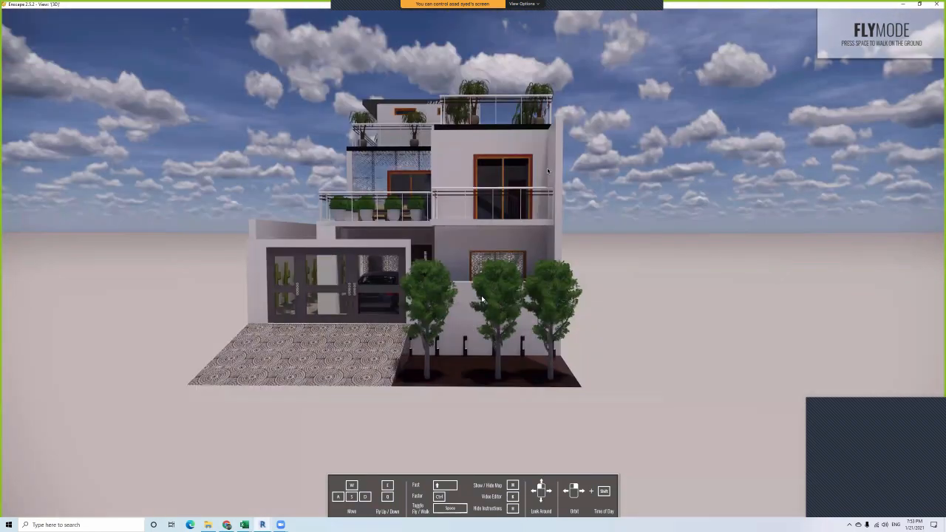
- Fly into the house and examine the sitting room, the dark wood staircase and the lounge with the grey corner sofa
{"action": "key", "text": "w"}
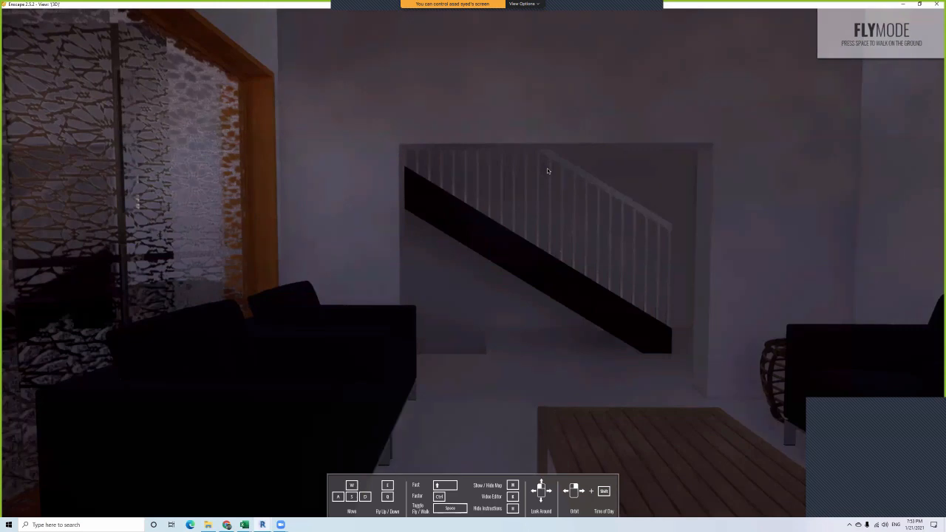
{"action": "left_click_drag", "start_coordinate": [549, 355], "coordinate": [591, 373]}
{"action": "left_click_drag", "start_coordinate": [548, 170], "coordinate": [547, 171]}
{"action": "key", "text": "w"}
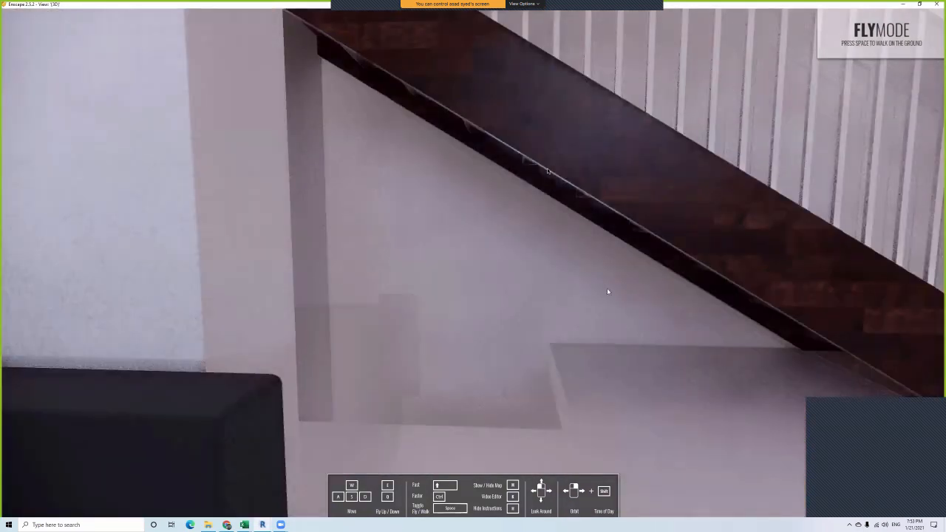
{"action": "left_click_drag", "start_coordinate": [606, 287], "coordinate": [548, 171]}
{"action": "key", "text": "w"}
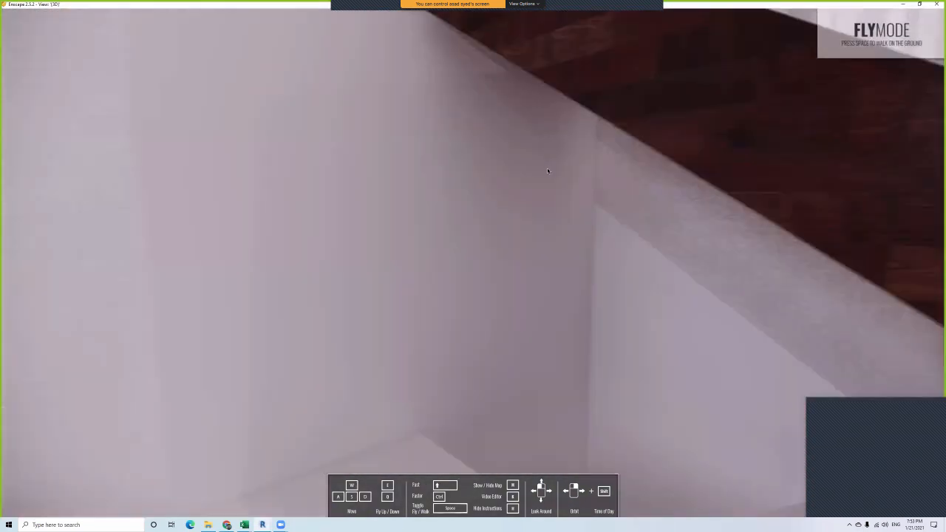
{"action": "left_click_drag", "start_coordinate": [322, 241], "coordinate": [547, 171]}
{"action": "key", "text": "w"}
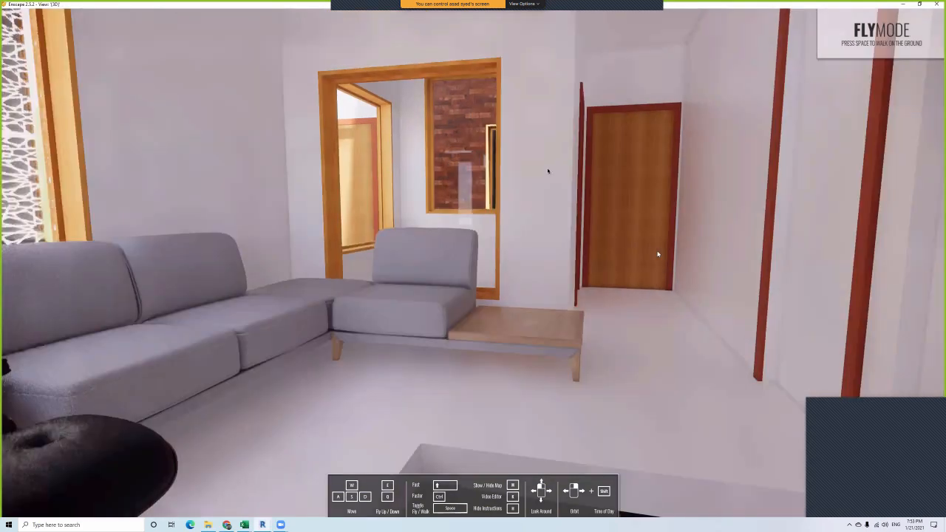
{"action": "scroll", "coordinate": [548, 171], "scroll_direction": "up", "scroll_amount": 3}
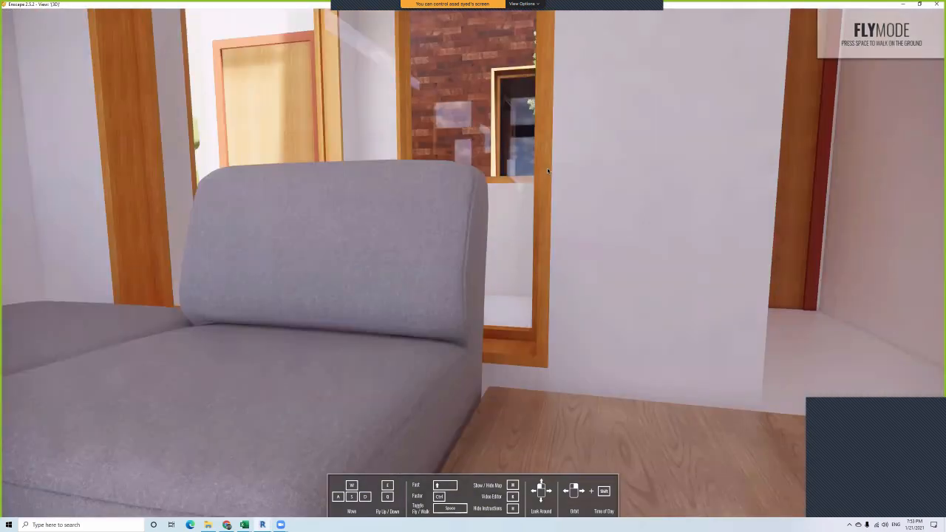
- Examine the lounge's grey corner sofa and wooden side table, and back away into the adjoining bedroom
{"action": "scroll", "coordinate": [547, 171], "scroll_direction": "up", "scroll_amount": 4}
{"action": "left_click_drag", "start_coordinate": [547, 171], "coordinate": [547, 171]}
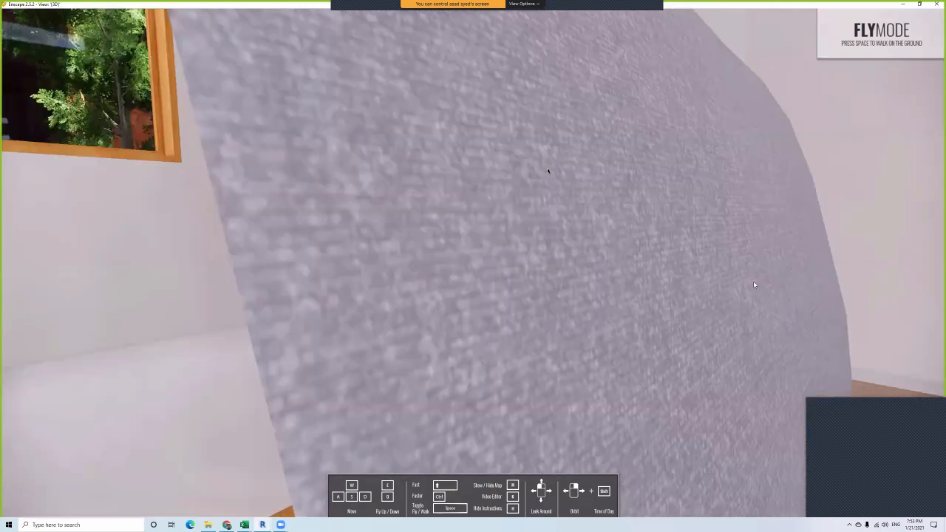
{"action": "left_click_drag", "start_coordinate": [916, 287], "coordinate": [710, 287]}
{"action": "scroll", "coordinate": [709, 287], "scroll_direction": "down", "scroll_amount": 4}
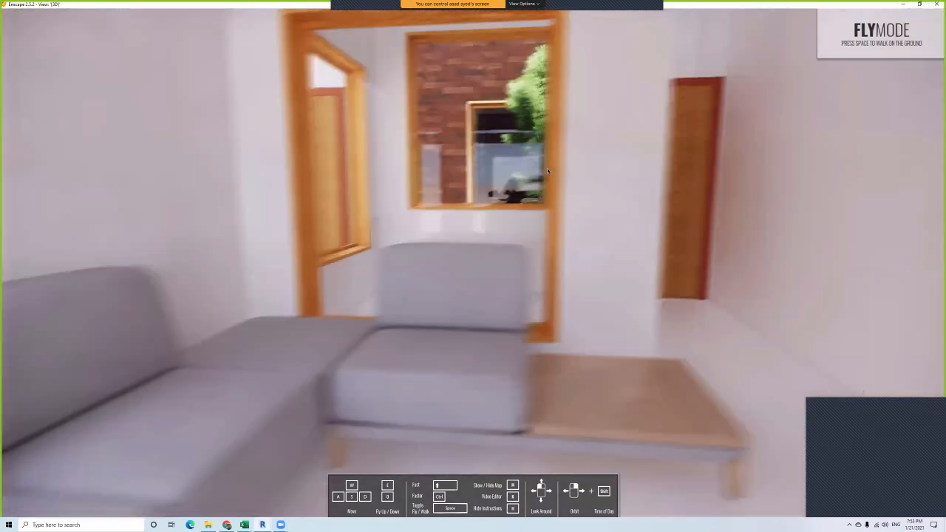
{"action": "scroll", "coordinate": [886, 299], "scroll_direction": "down", "scroll_amount": 3}
{"action": "scroll", "coordinate": [473, 180], "scroll_direction": "down", "scroll_amount": 3}
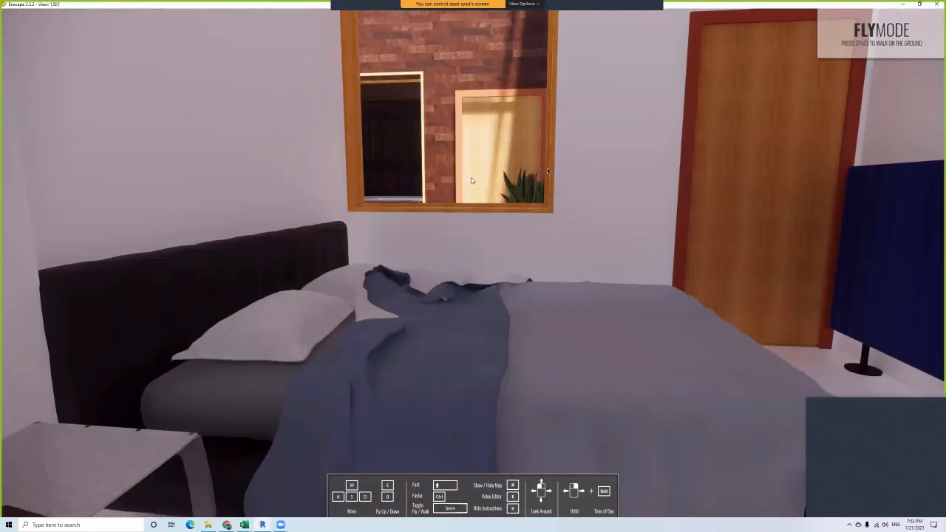
- Examine the bedroom's window and door, and fly out through the window to the courtyard tree and dark wood-clad wall
{"action": "scroll", "coordinate": [548, 170], "scroll_direction": "up", "scroll_amount": 2}
{"action": "scroll", "coordinate": [547, 170], "scroll_direction": "up", "scroll_amount": 3}
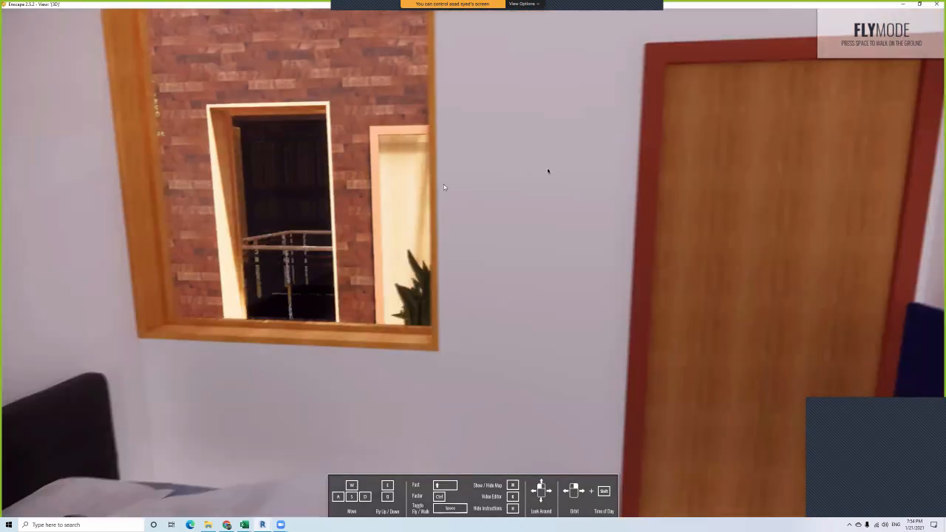
{"action": "scroll", "coordinate": [547, 171], "scroll_direction": "down", "scroll_amount": 3}
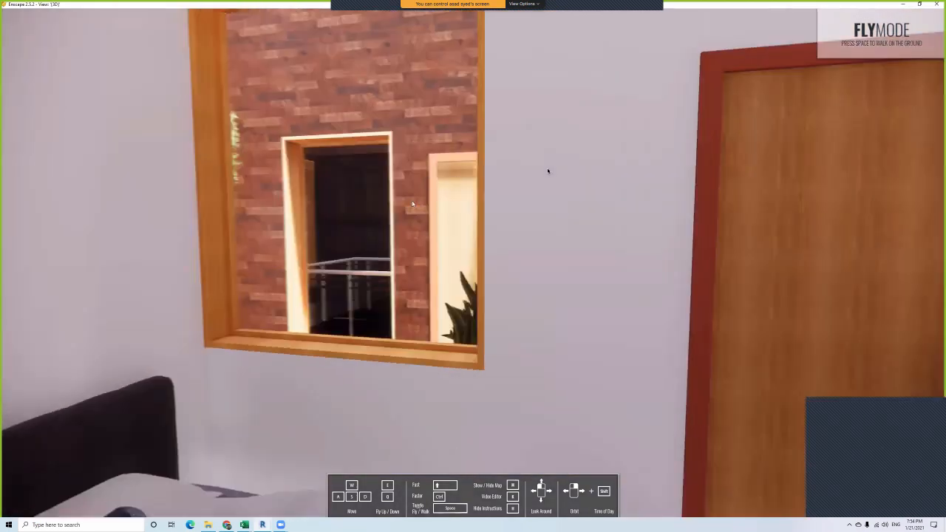
{"action": "right_click_drag", "start_coordinate": [412, 204], "coordinate": [440, 262]}
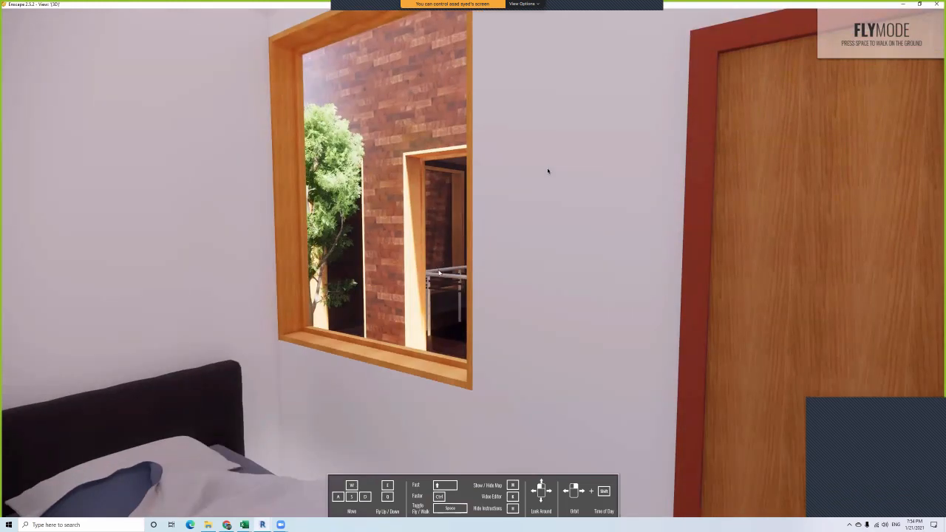
{"action": "scroll", "coordinate": [547, 171], "scroll_direction": "up", "scroll_amount": 2}
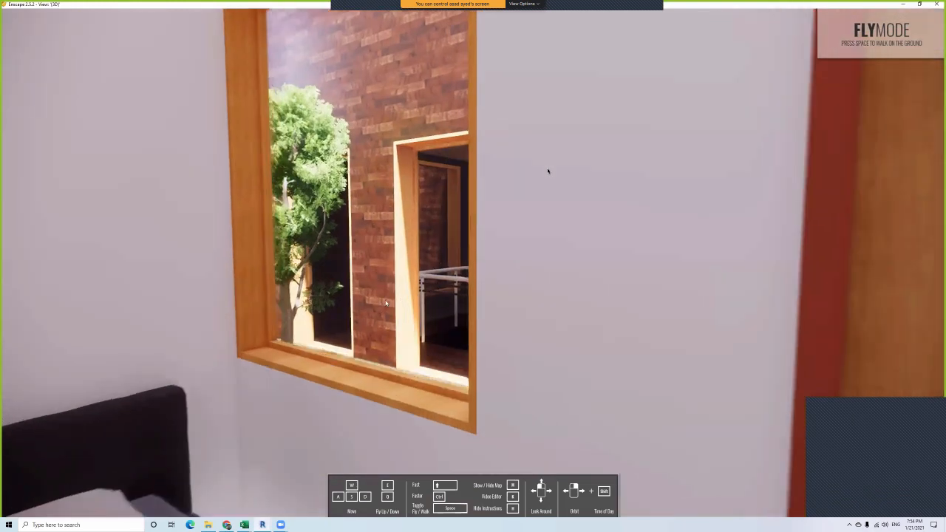
{"action": "scroll", "coordinate": [548, 171], "scroll_direction": "up", "scroll_amount": 5}
{"action": "scroll", "coordinate": [547, 171], "scroll_direction": "up", "scroll_amount": 2}
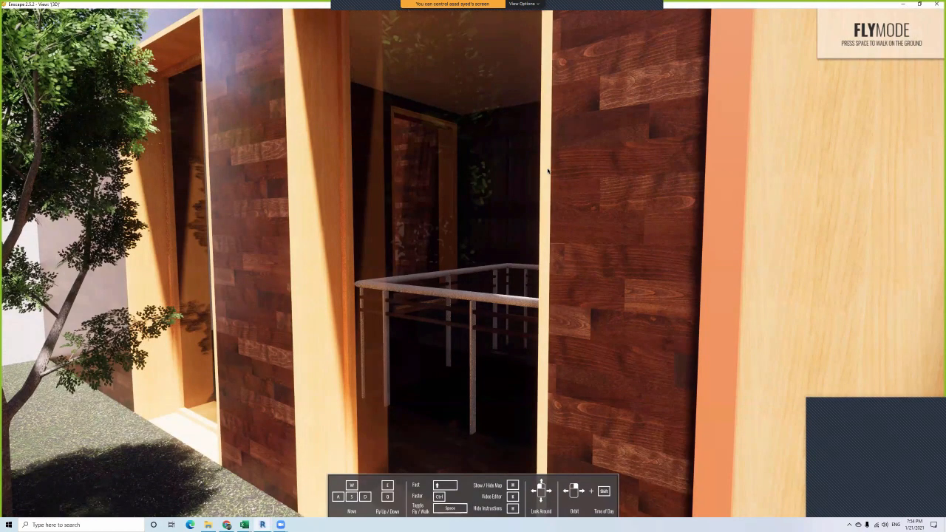
{"action": "left_click_drag", "start_coordinate": [336, 311], "coordinate": [221, 311]}
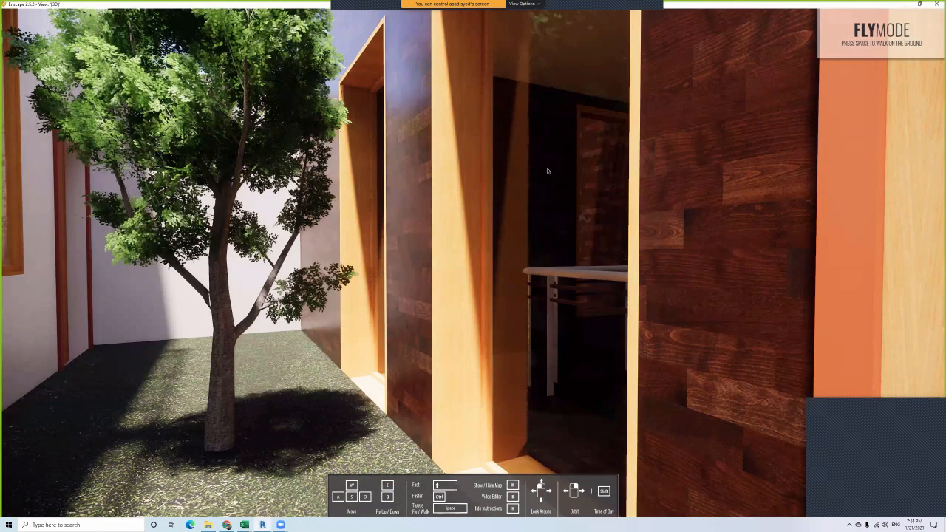
- Enter the dark wood-clad library and examine its upper gallery, white railing, tall windows and bookshelves
{"action": "scroll", "coordinate": [547, 171], "scroll_direction": "up", "scroll_amount": 5}
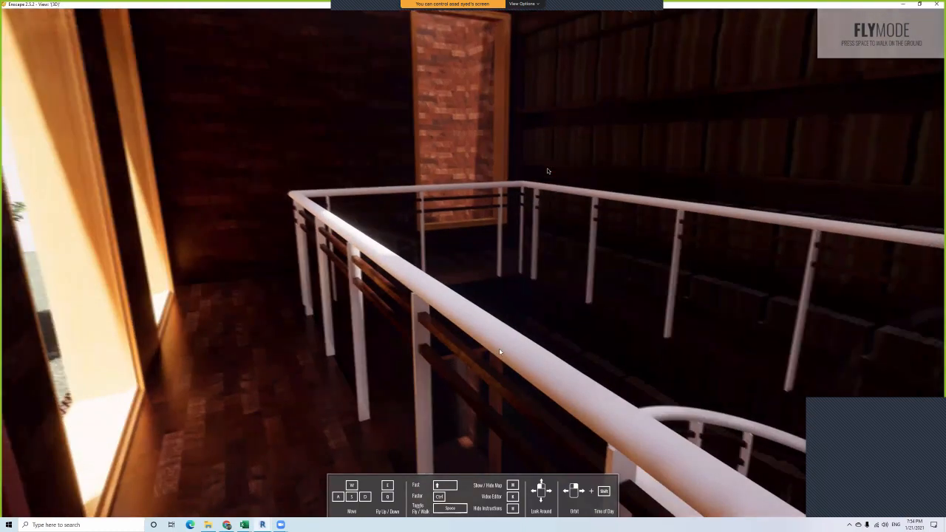
{"action": "left_click_drag", "start_coordinate": [499, 348], "coordinate": [369, 336]}
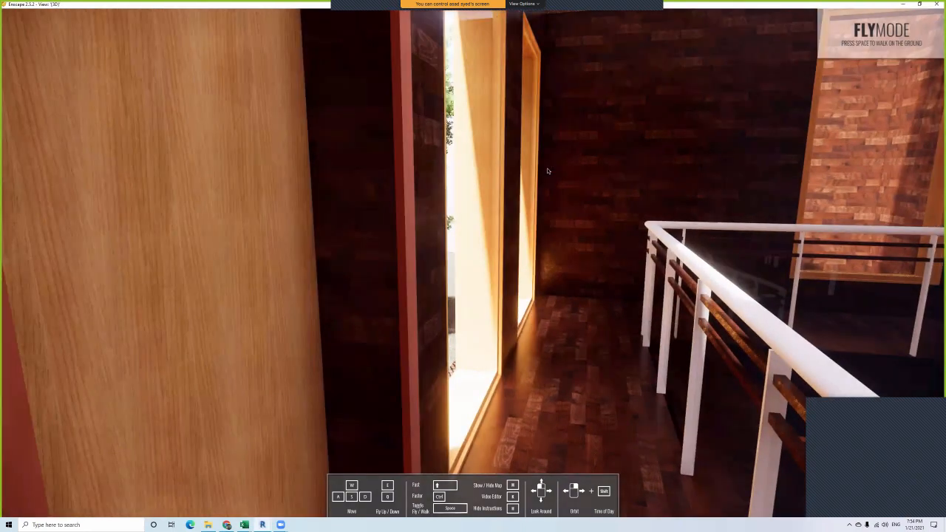
{"action": "middle_click_drag", "start_coordinate": [659, 201], "coordinate": [566, 144]}
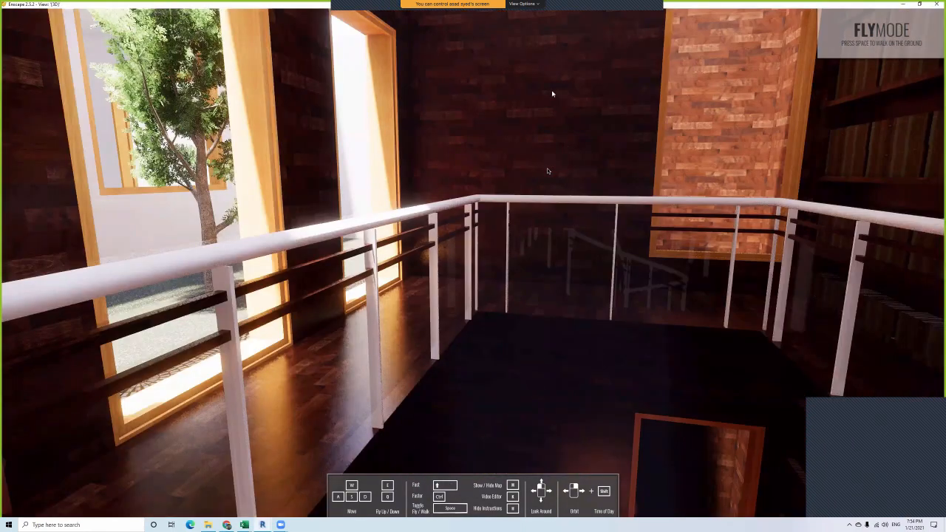
{"action": "middle_click_drag", "start_coordinate": [374, 74], "coordinate": [350, 192]}
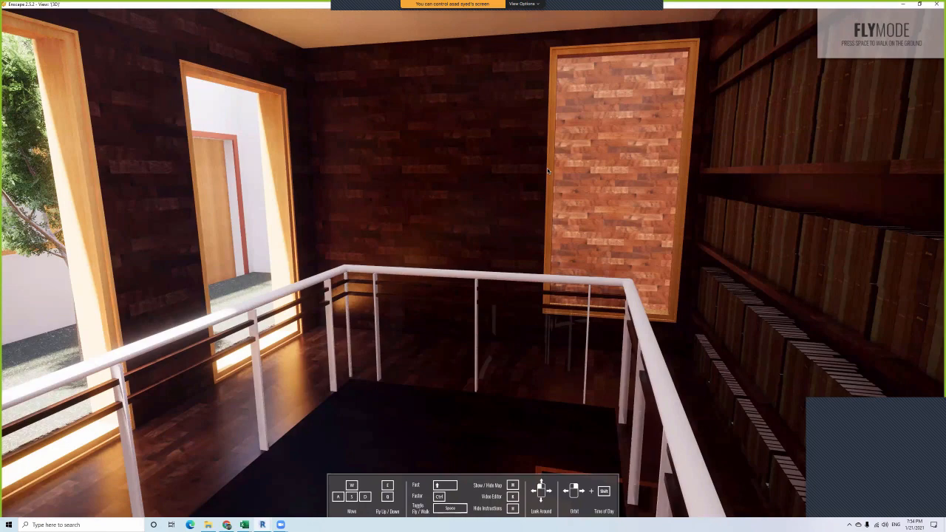
- Descend from the library gallery and examine the curved staircase, its railings and the lower bookshelves
{"action": "key", "text": "q"}
{"action": "key", "text": "q"}
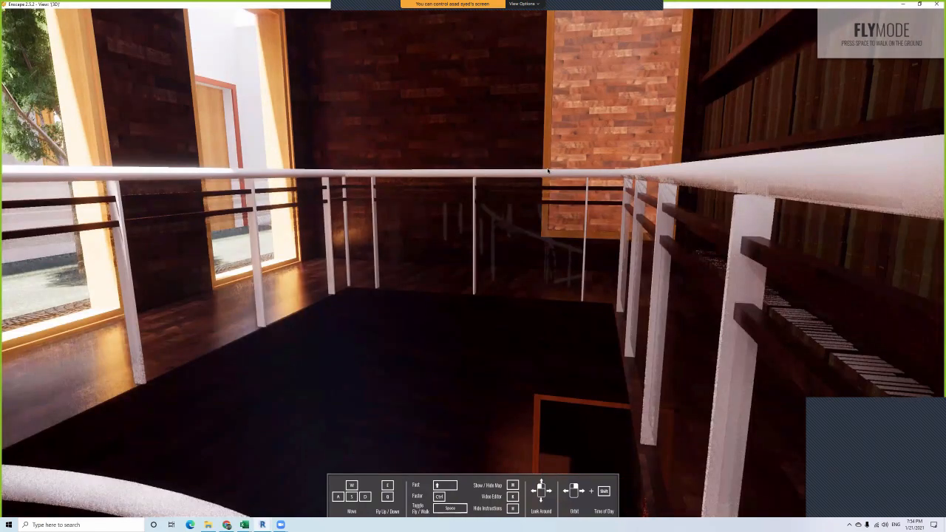
{"action": "key", "text": "q"}
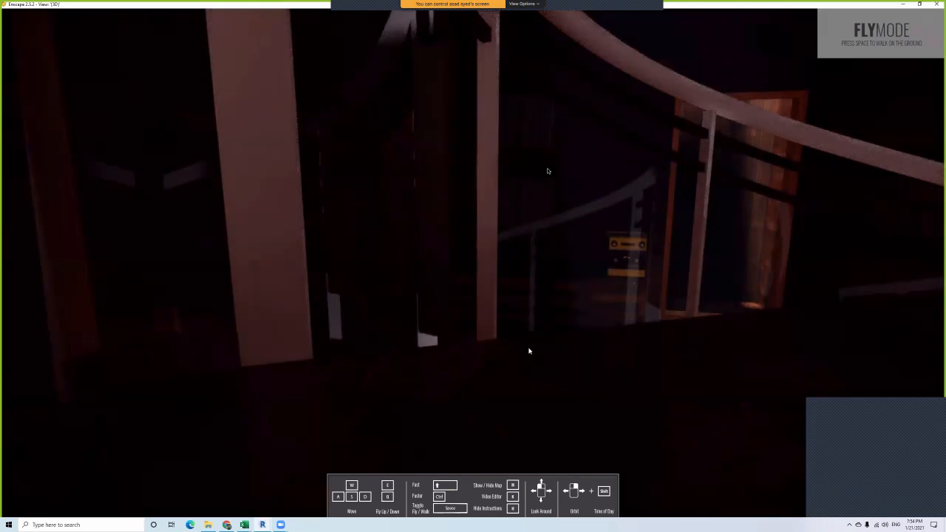
{"action": "key", "text": "d"}
{"action": "key", "text": "e"}
{"action": "left_click_drag", "start_coordinate": [547, 171], "coordinate": [439, 171]}
{"action": "left_click_drag", "start_coordinate": [548, 171], "coordinate": [613, 170]}
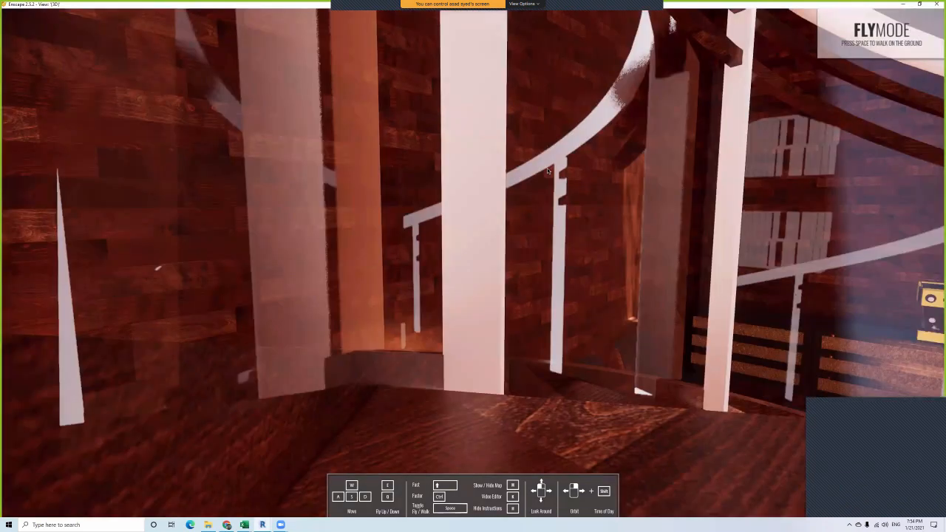
{"action": "key", "text": "q"}
{"action": "left_click_drag", "start_coordinate": [548, 171], "coordinate": [613, 171]}
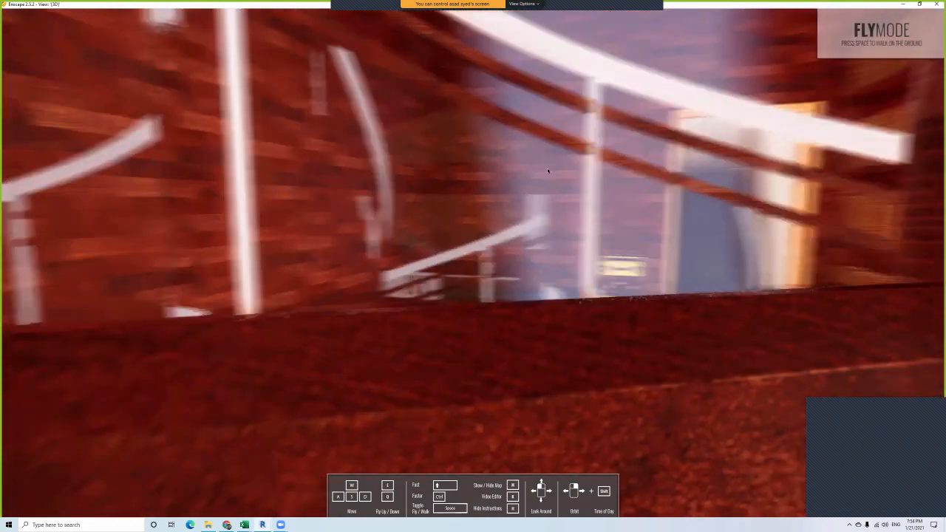
{"action": "left_click_drag", "start_coordinate": [548, 170], "coordinate": [628, 170]}
{"action": "key", "text": "e"}
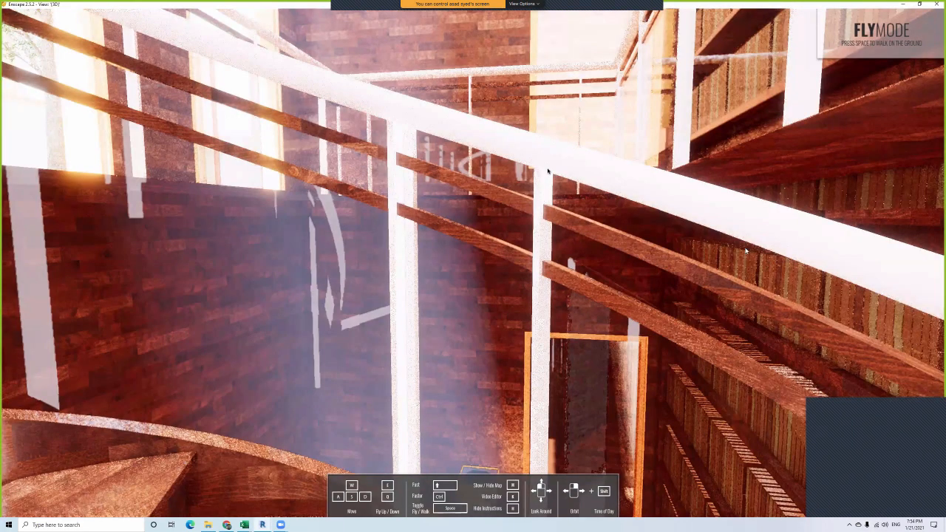
{"action": "left_click_drag", "start_coordinate": [746, 250], "coordinate": [714, 302]}
- Rise above the library gallery and examine the white-floored upper level with its floor opening and patterned screen
{"action": "key", "text": "d"}
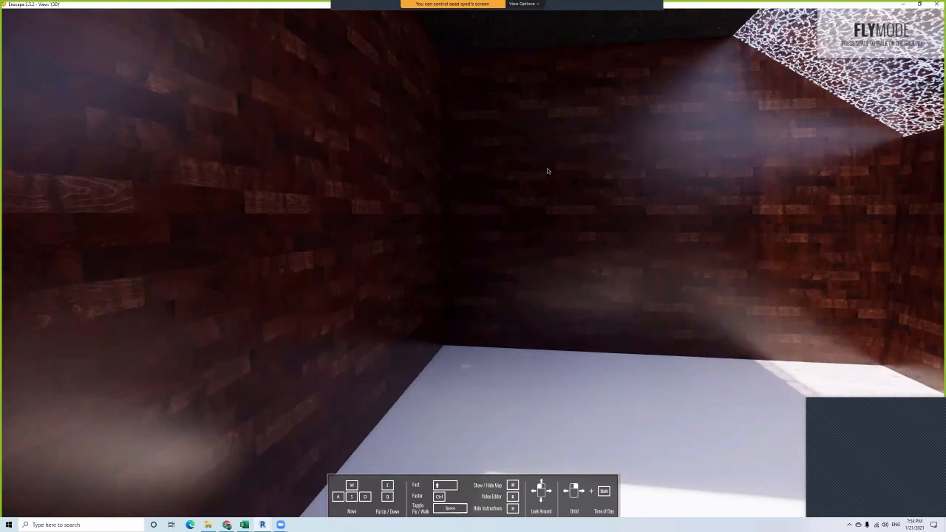
{"action": "key", "text": "q"}
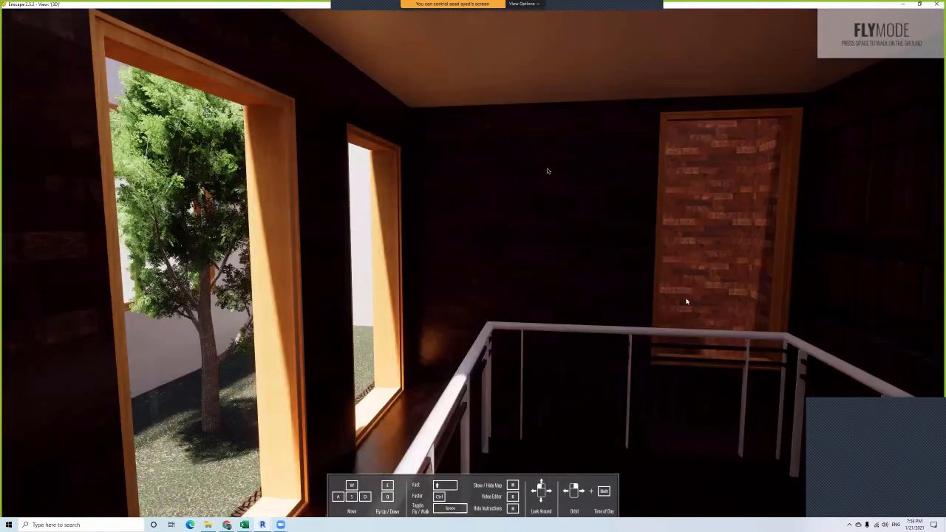
{"action": "key", "text": "e"}
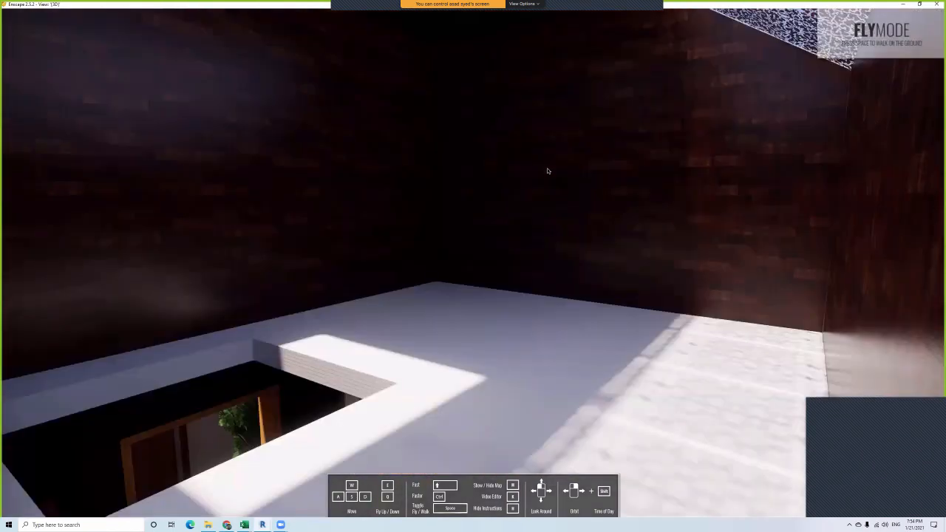
{"action": "left_click_drag", "start_coordinate": [423, 290], "coordinate": [490, 261]}
{"action": "key", "text": "w"}
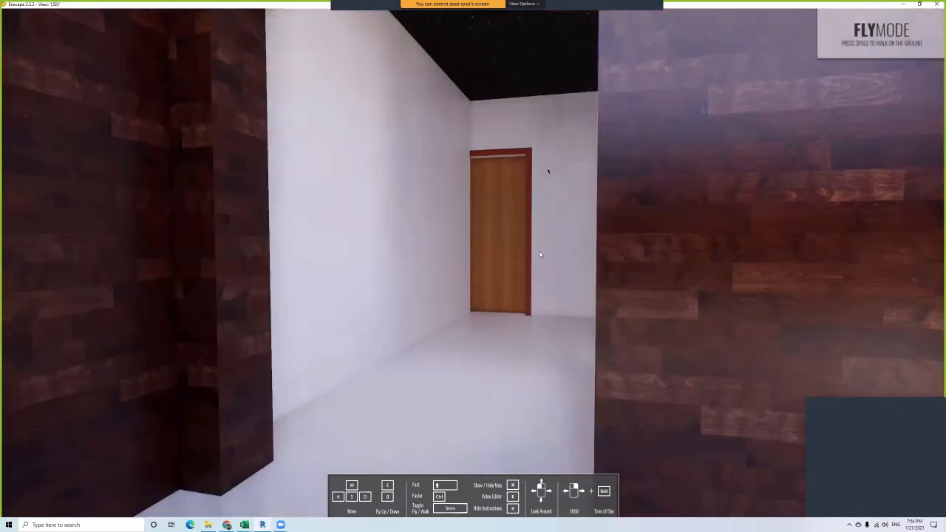
- Pass through the white upper-floor rooms and look down through the wood-framed window at the courtyard tree
{"action": "key", "text": "w"}
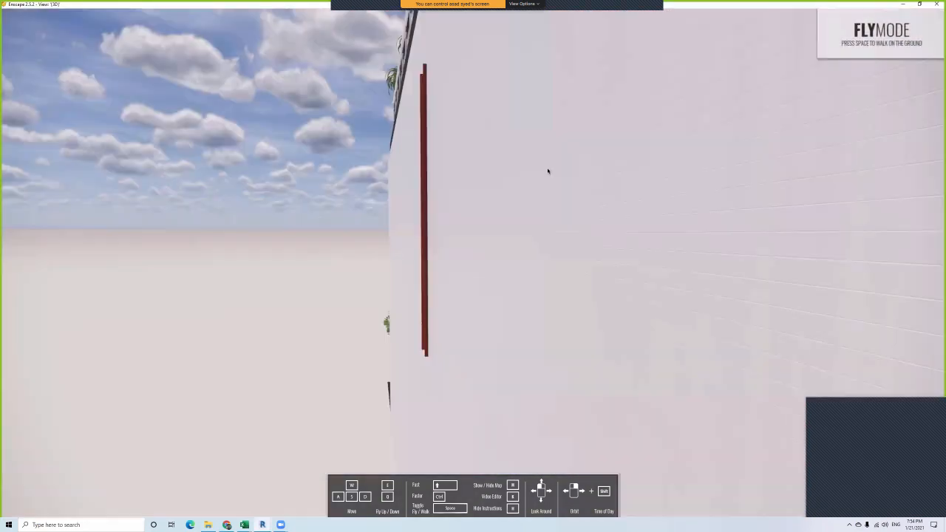
{"action": "key", "text": "s"}
{"action": "key", "text": "d"}
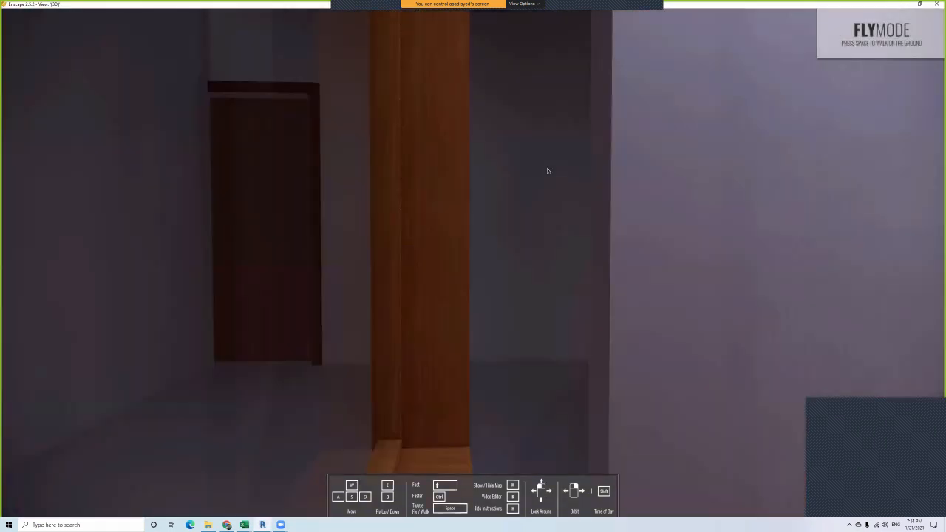
{"action": "key", "text": "a"}
{"action": "left_click_drag", "start_coordinate": [548, 171], "coordinate": [724, 194]}
{"action": "key", "text": "w"}
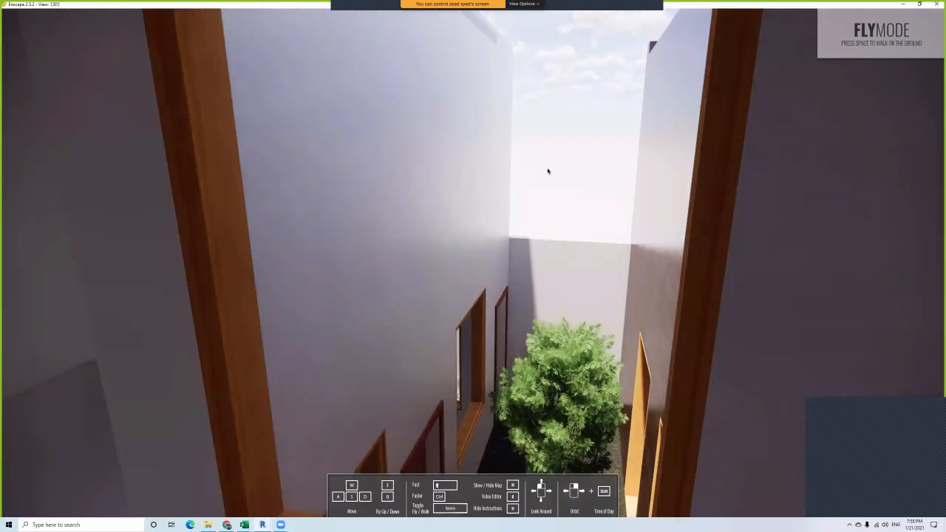
- Move through the upper-floor rooms to the stair hall and examine the staircase, patterned screen and glazed terrace doors
{"action": "key", "text": "s"}
{"action": "left_click_drag", "start_coordinate": [376, 258], "coordinate": [299, 257]}
{"action": "key", "text": "w"}
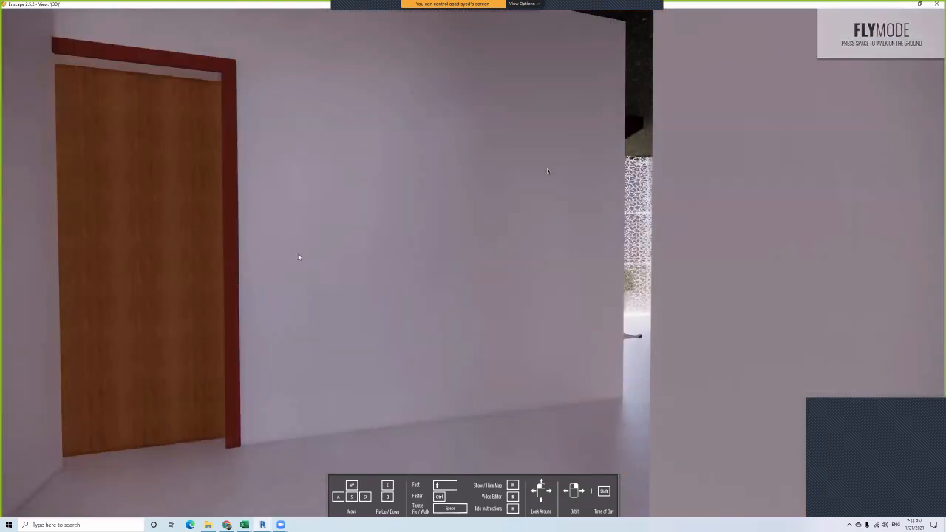
{"action": "key", "text": "w"}
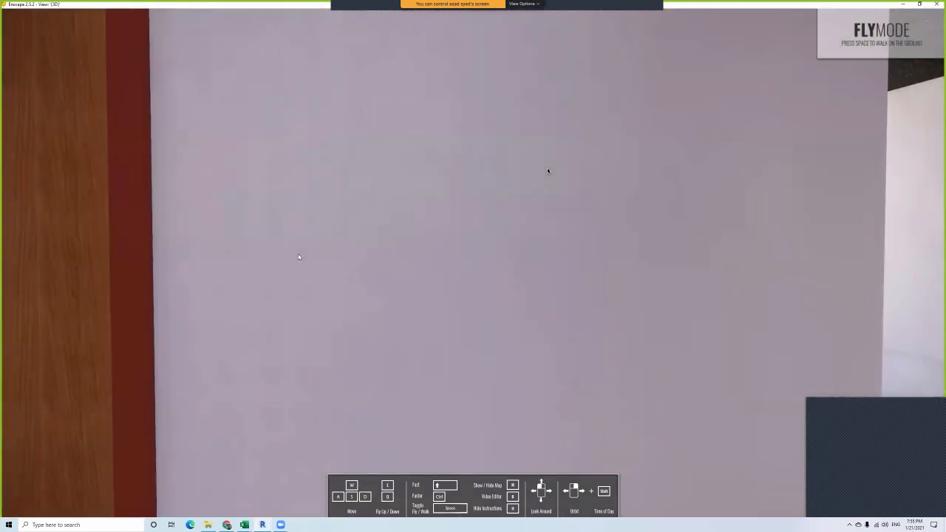
{"action": "key", "text": "w"}
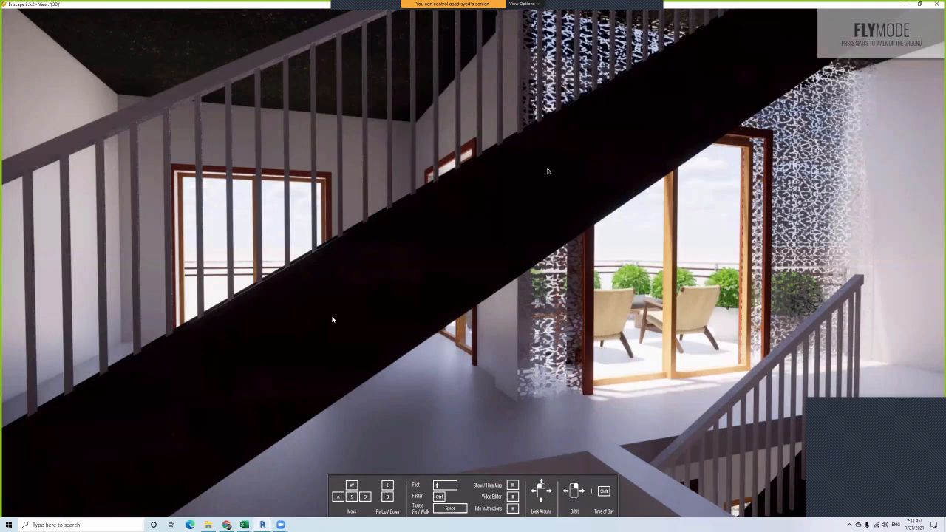
{"action": "left_click_drag", "start_coordinate": [339, 317], "coordinate": [285, 297]}
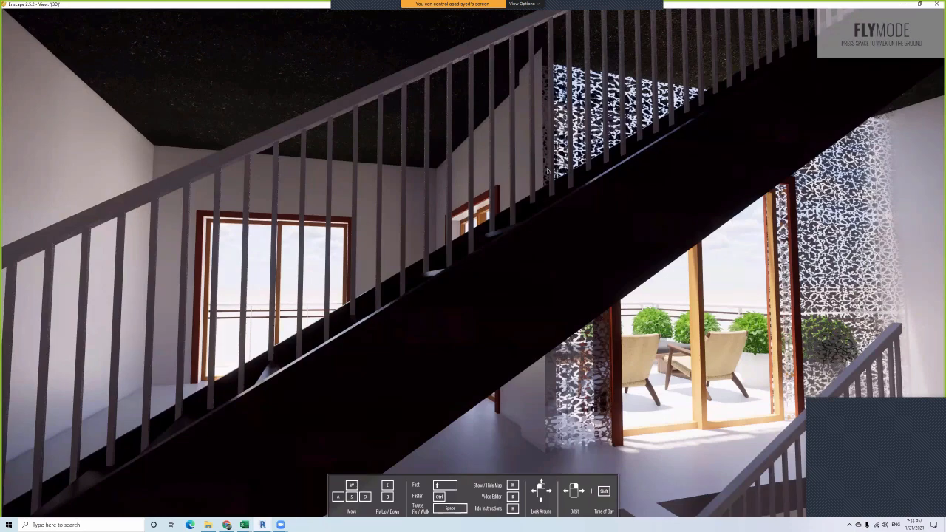
- Fly through the glazed doors onto the terrace and examine its woven chairs, dark cushioned bench, potted shrubs and railing
{"action": "key", "text": "w"}
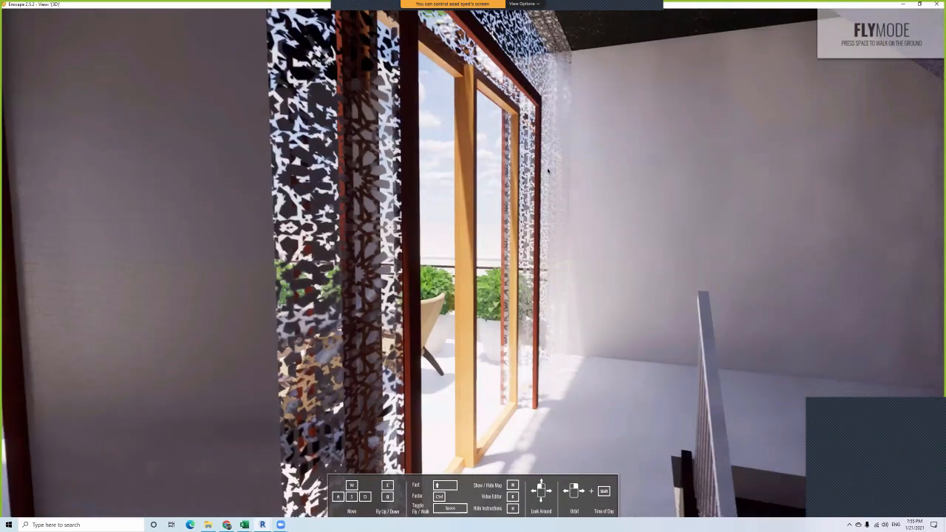
{"action": "left_click_drag", "start_coordinate": [548, 171], "coordinate": [548, 171]}
{"action": "key", "text": "a"}
{"action": "key", "text": "a"}
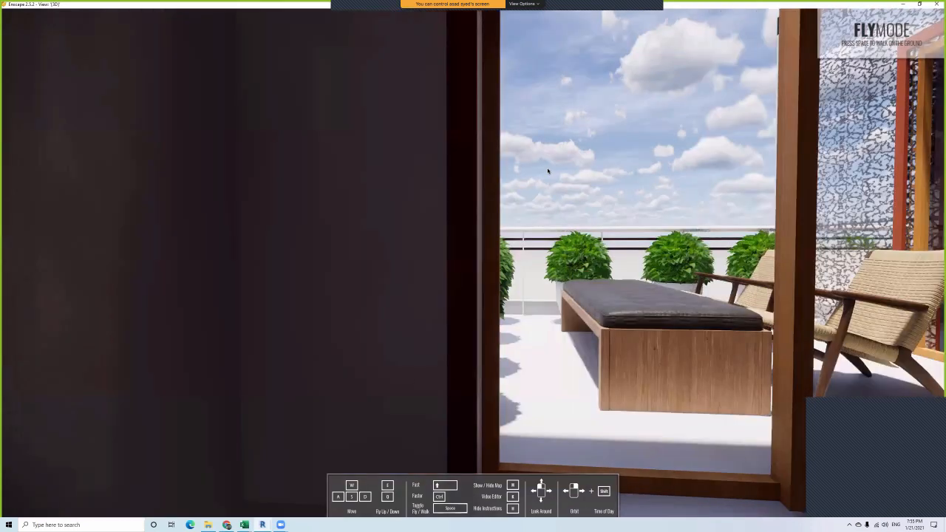
{"action": "key", "text": "d"}
{"action": "key", "text": "w"}
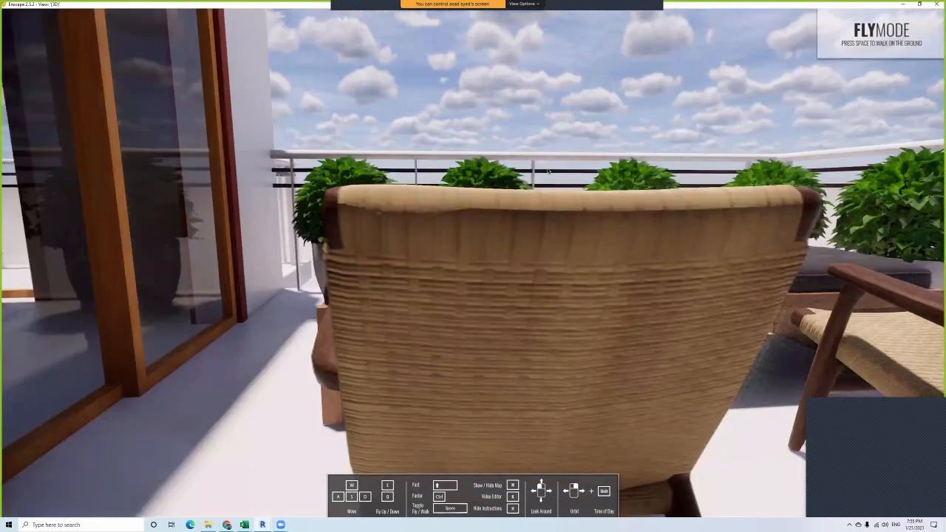
{"action": "key", "text": "s"}
{"action": "left_click_drag", "start_coordinate": [548, 171], "coordinate": [547, 171]}
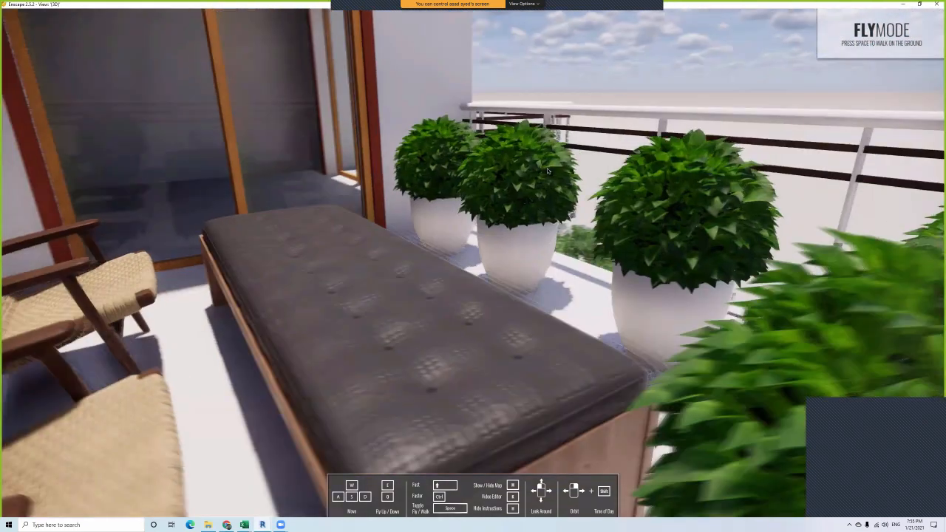
{"action": "key", "text": "d"}
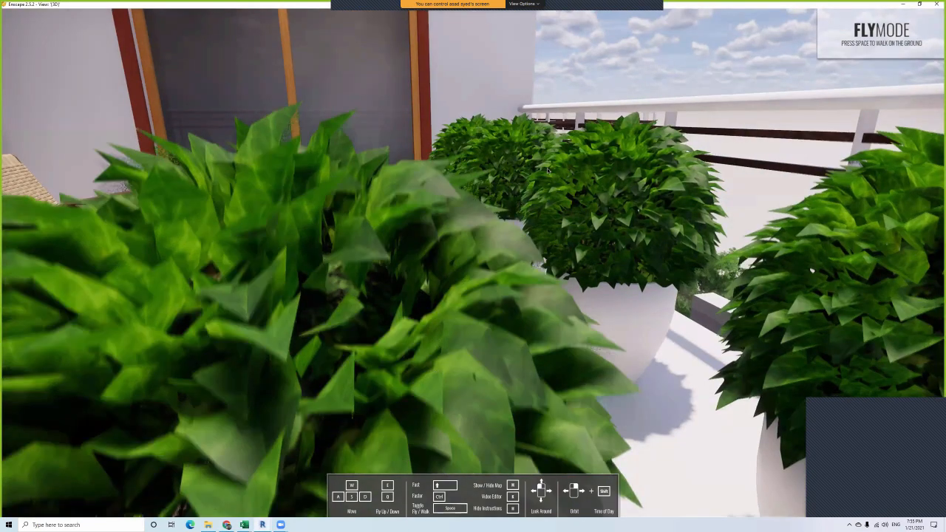
{"action": "key", "text": "s"}
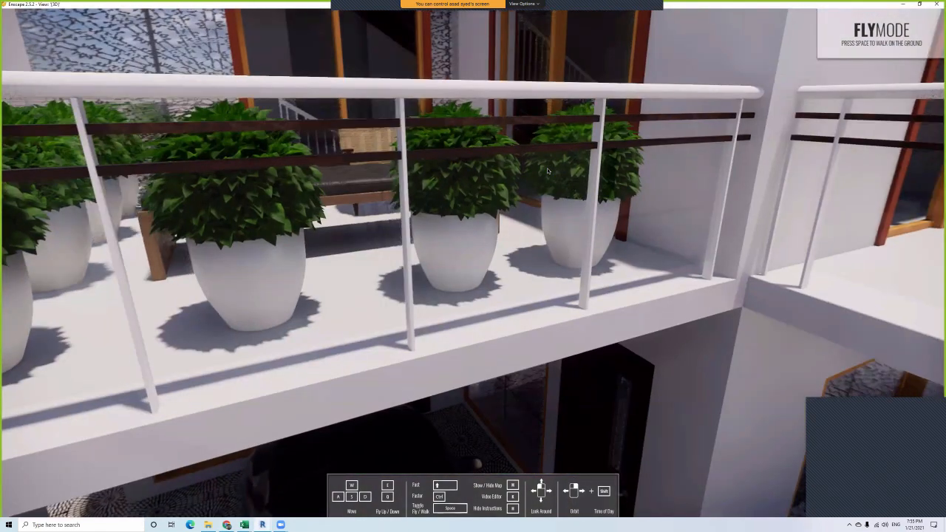
- Fly out past the planted terrace and examine the adjoining balcony with its wood-framed sliding door and white railing
{"action": "left_click_drag", "start_coordinate": [568, 182], "coordinate": [193, 260]}
{"action": "key", "text": "w"}
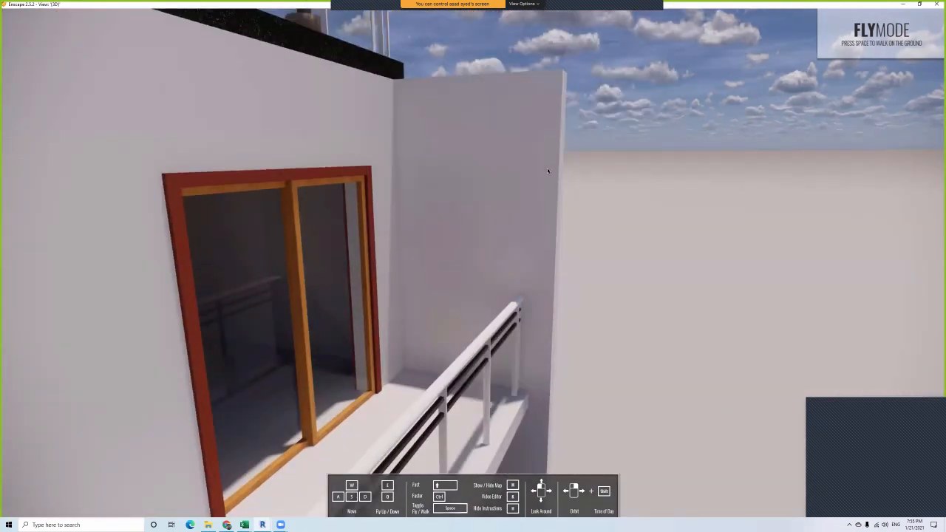
{"action": "key", "text": "s"}
{"action": "key", "text": "q"}
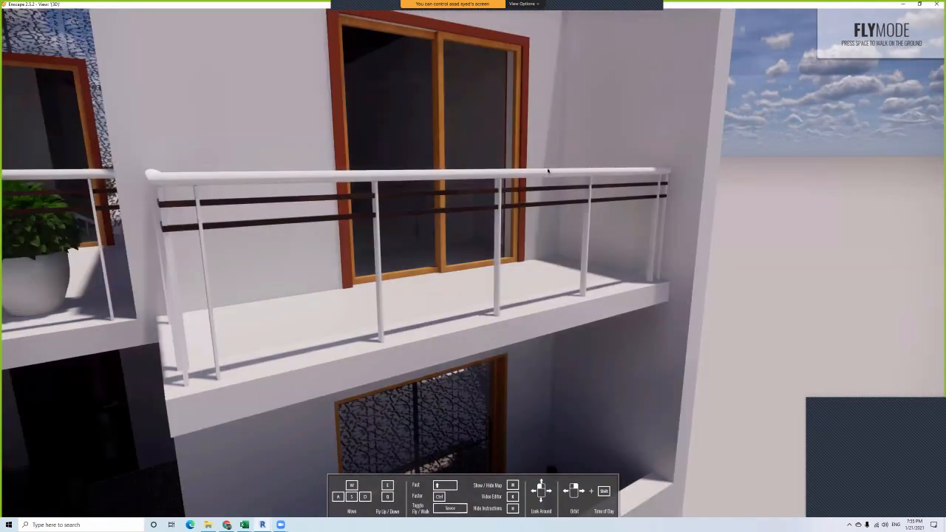
{"action": "key", "text": "a"}
{"action": "key", "text": "e"}
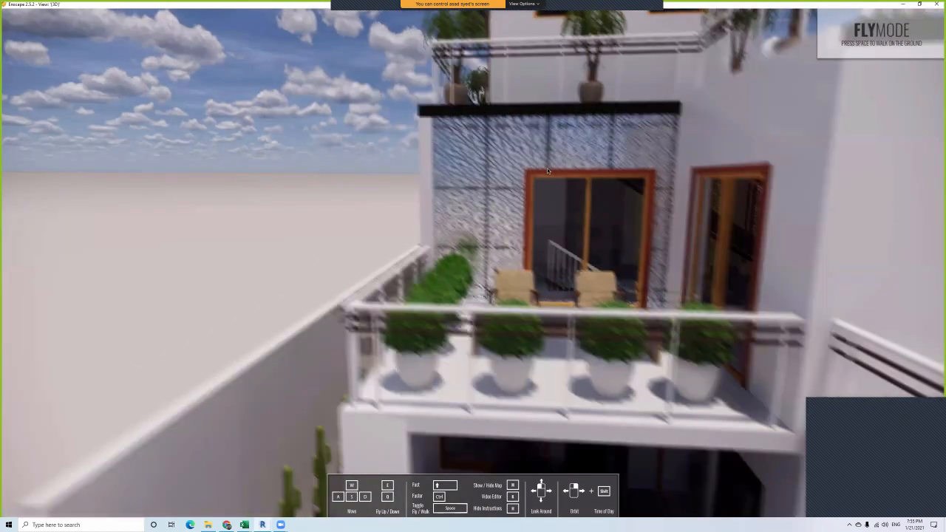
- Rise beside the house and examine the side facade, the roof terrace with potted palms and the furnished terrace below
{"action": "key", "text": "a"}
{"action": "key", "text": "e"}
{"action": "right_click_drag", "start_coordinate": [280, 160], "coordinate": [169, 319]}
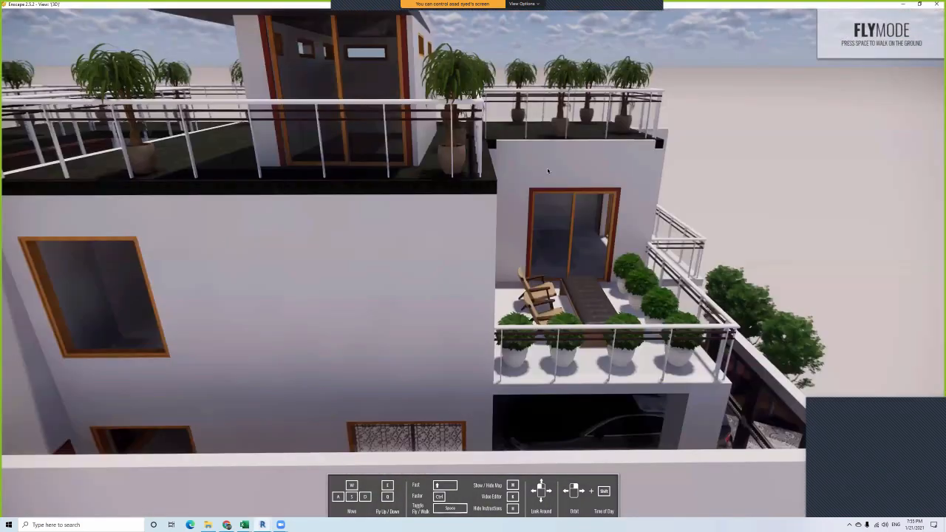
{"action": "left_click_drag", "start_coordinate": [547, 170], "coordinate": [591, 133]}
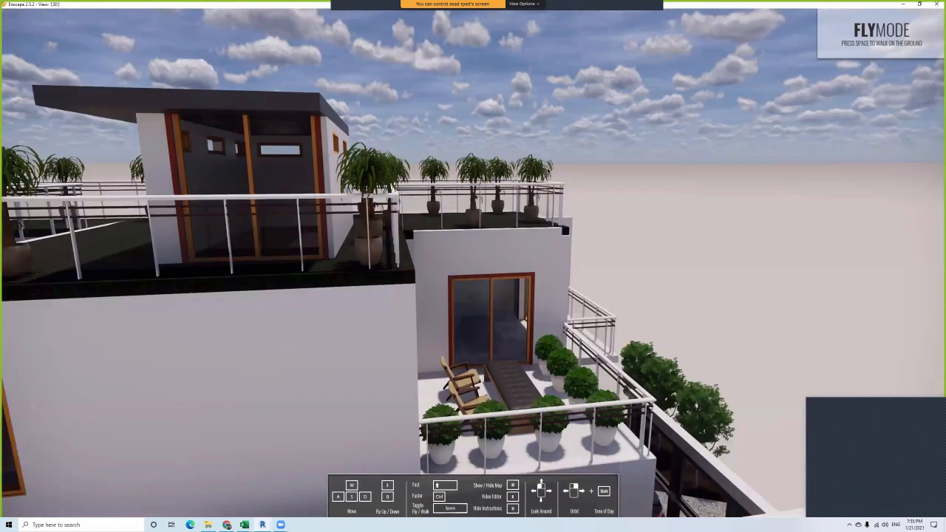
- Circle to the patterned-screen corner and examine the narrow side passage, the furnished terrace and the planted roof above it
{"action": "key", "text": "a"}
{"action": "key", "text": "q"}
{"action": "key", "text": "d"}
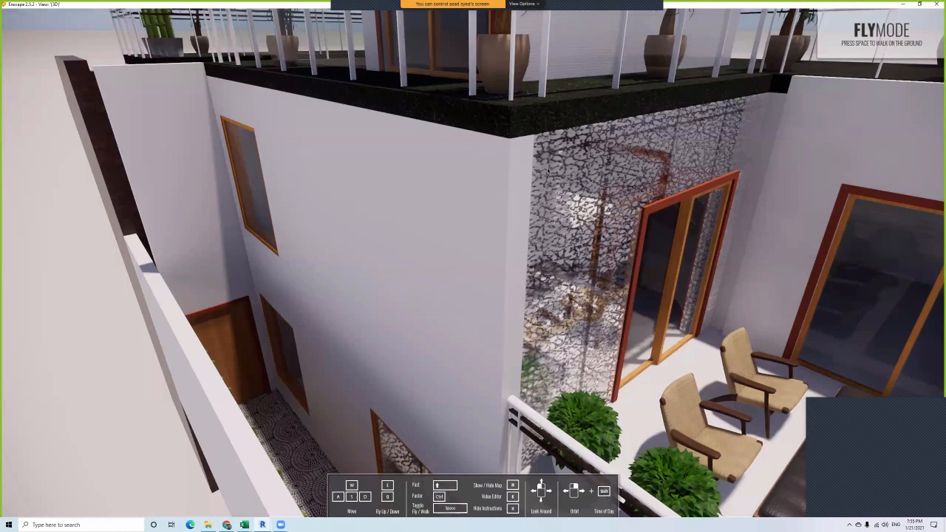
{"action": "key", "text": "s"}
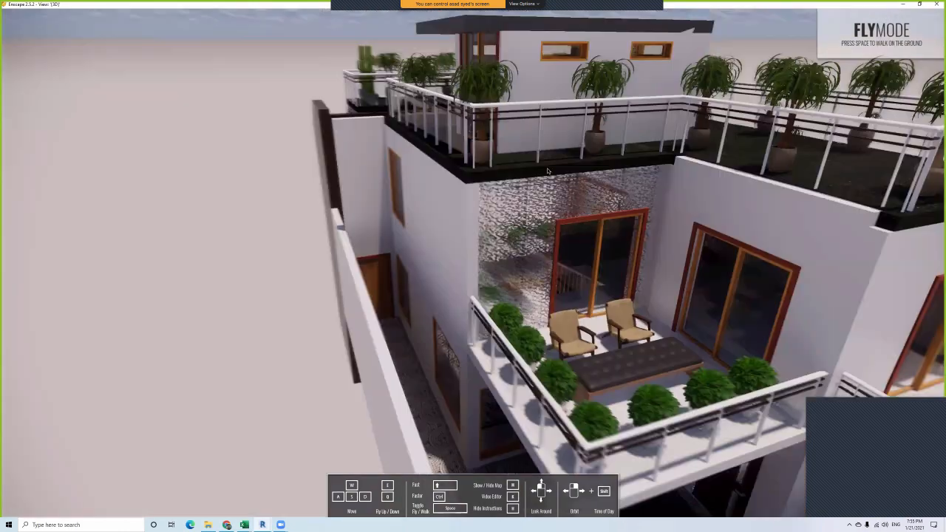
{"action": "left_click_drag", "start_coordinate": [512, 135], "coordinate": [552, 73]}
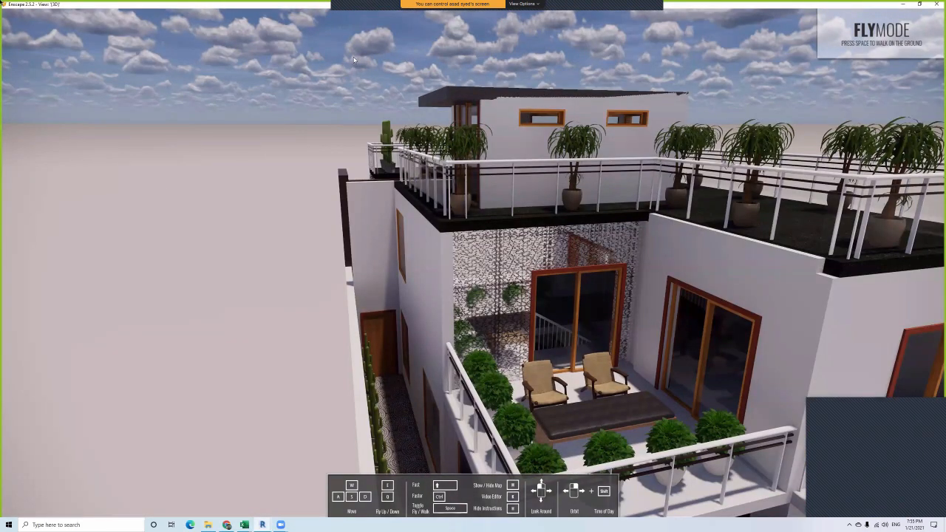
{"action": "mouse_move", "coordinate": [1, 3]}
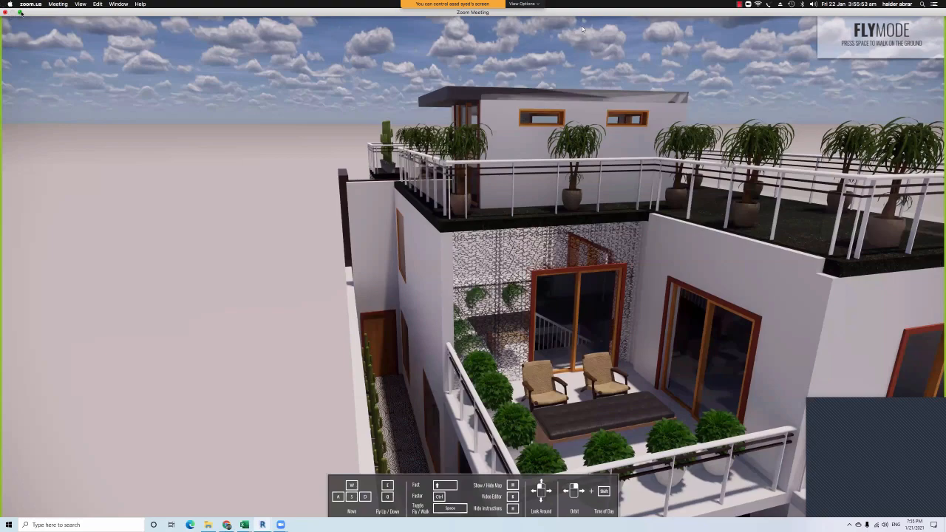
{"action": "left_click", "coordinate": [21, 13]}
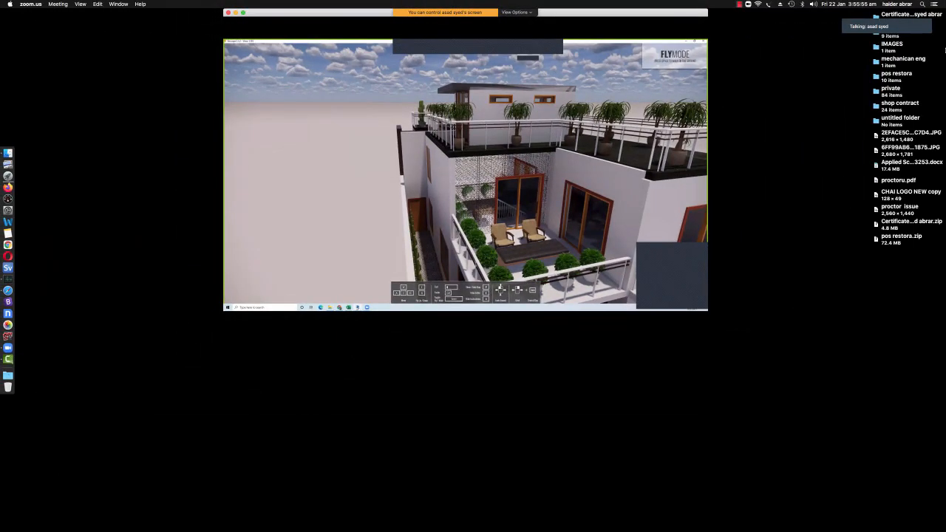
{"action": "left_click", "coordinate": [739, 3]}
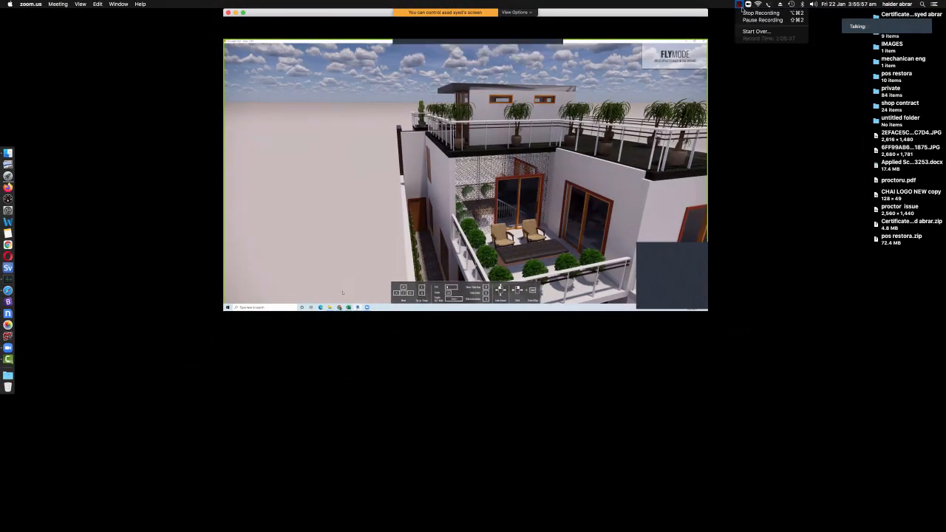